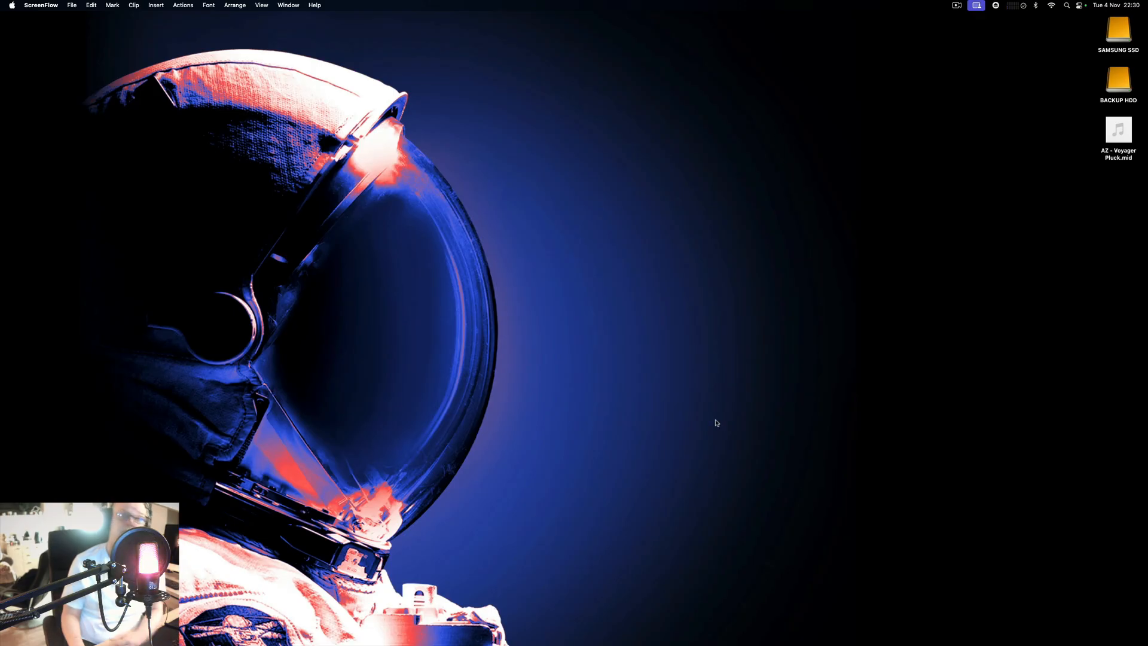
- Switch to Logic Pro and open the Serum 2 instrument on the AZ - Voyager Pluck Unmixed track
mouse_move(665, 645)
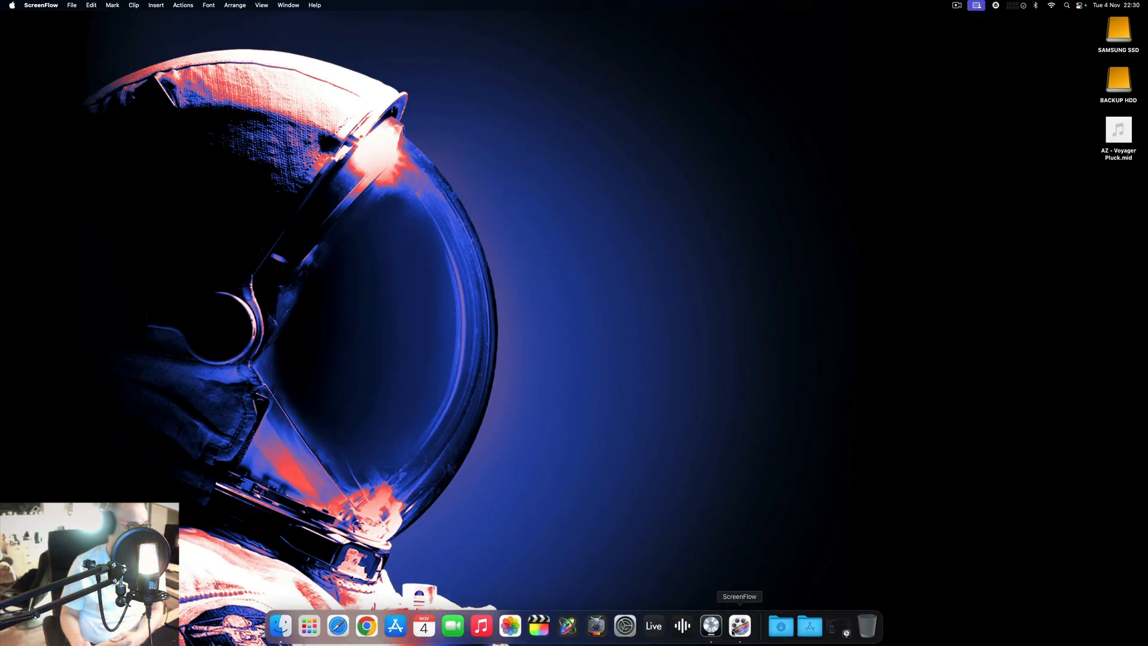
click(712, 627)
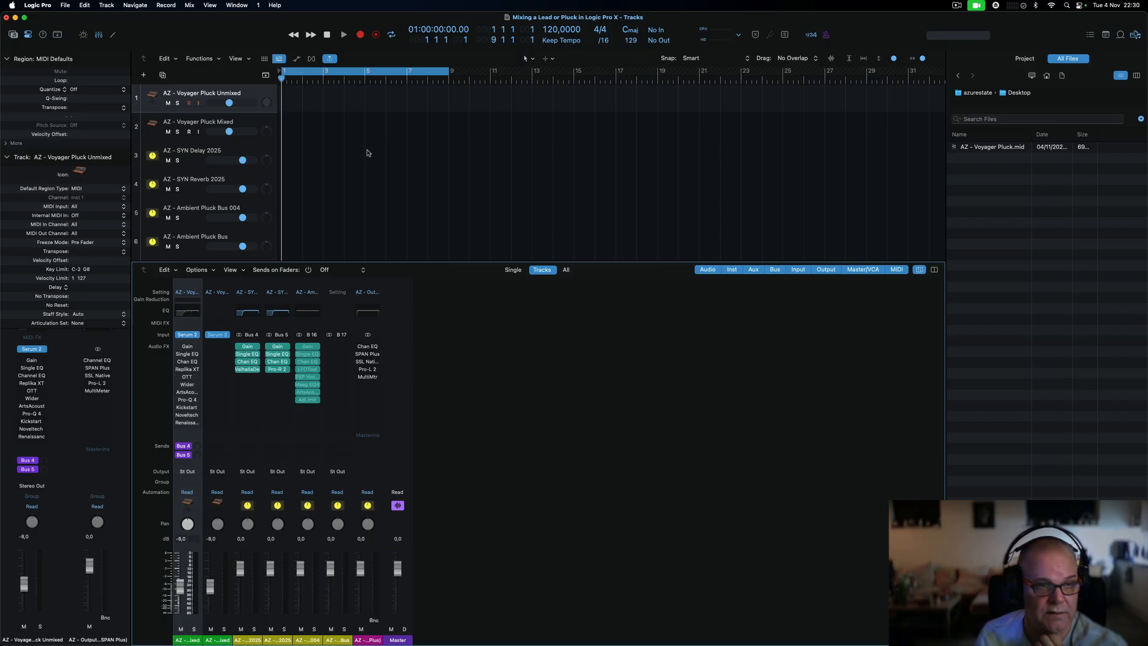
click(189, 336)
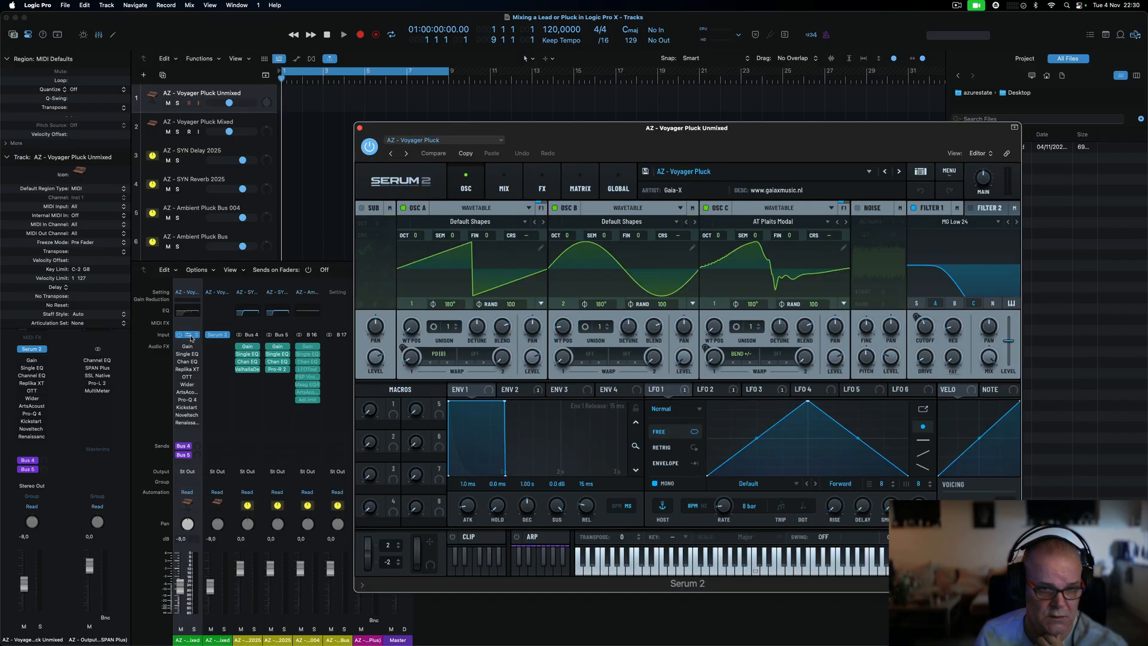
drag(638, 132, 549, 96)
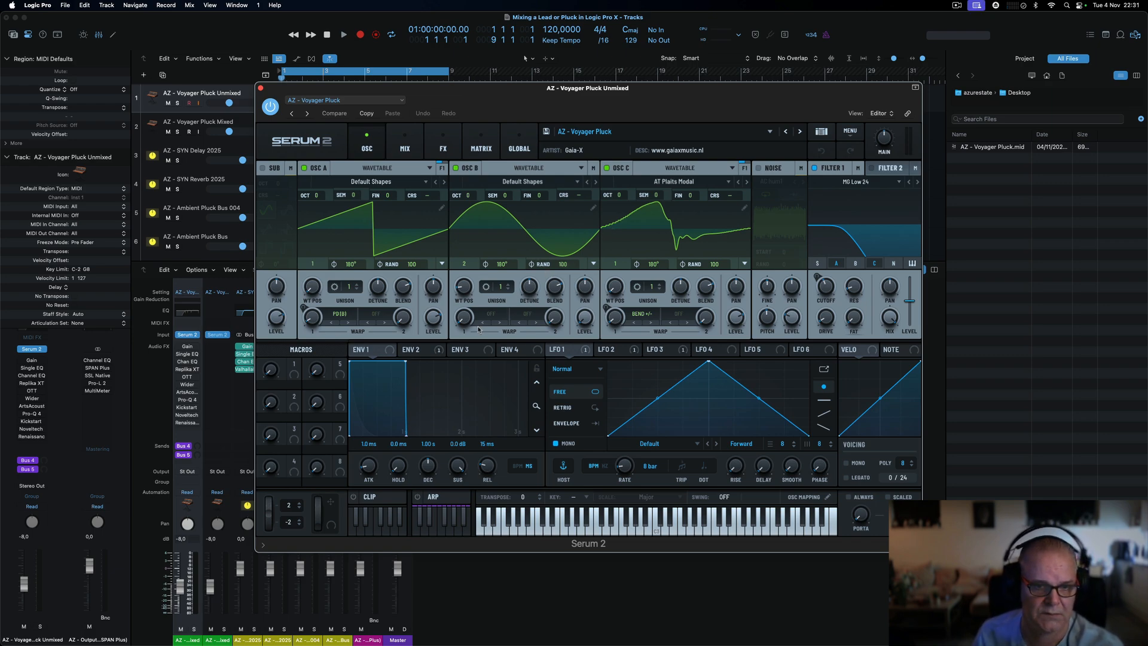
- Turn off oscillators B and C in Serum 2 and move the plug-in window clear of the first track lane
click(455, 168)
click(607, 168)
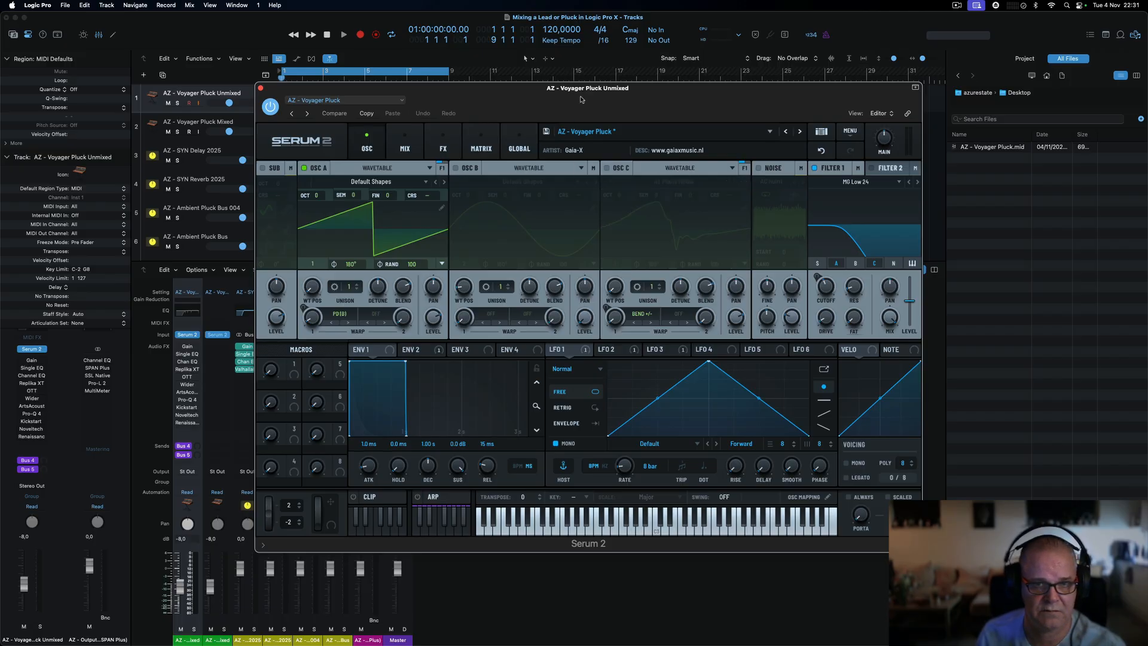
drag(582, 97, 778, 107)
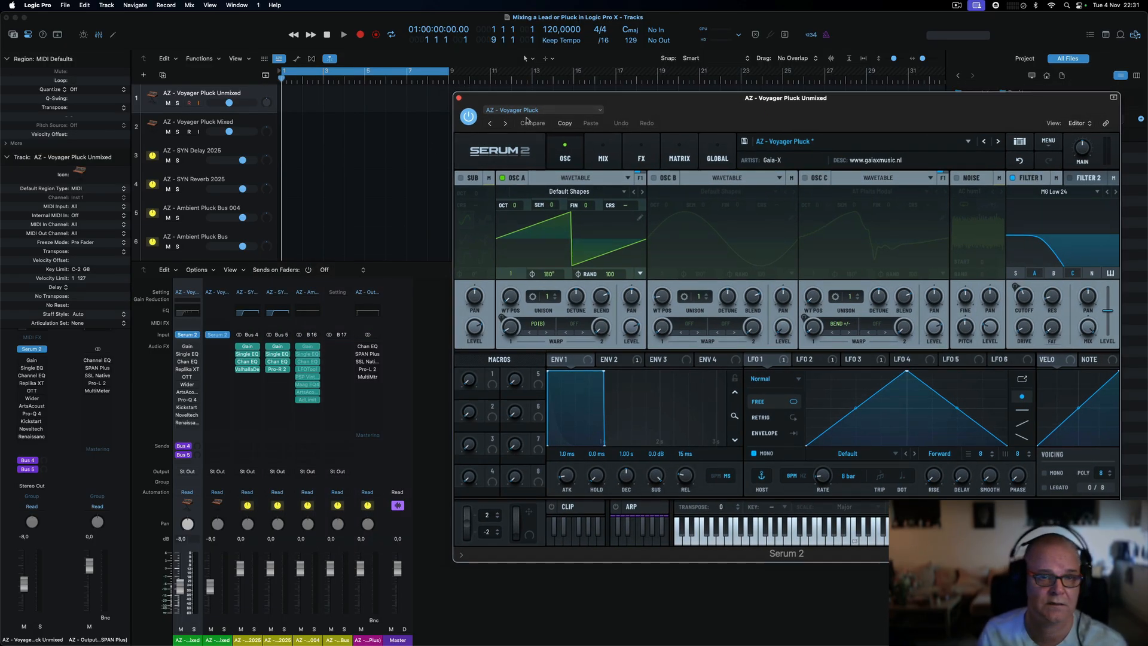
drag(584, 100, 415, 191)
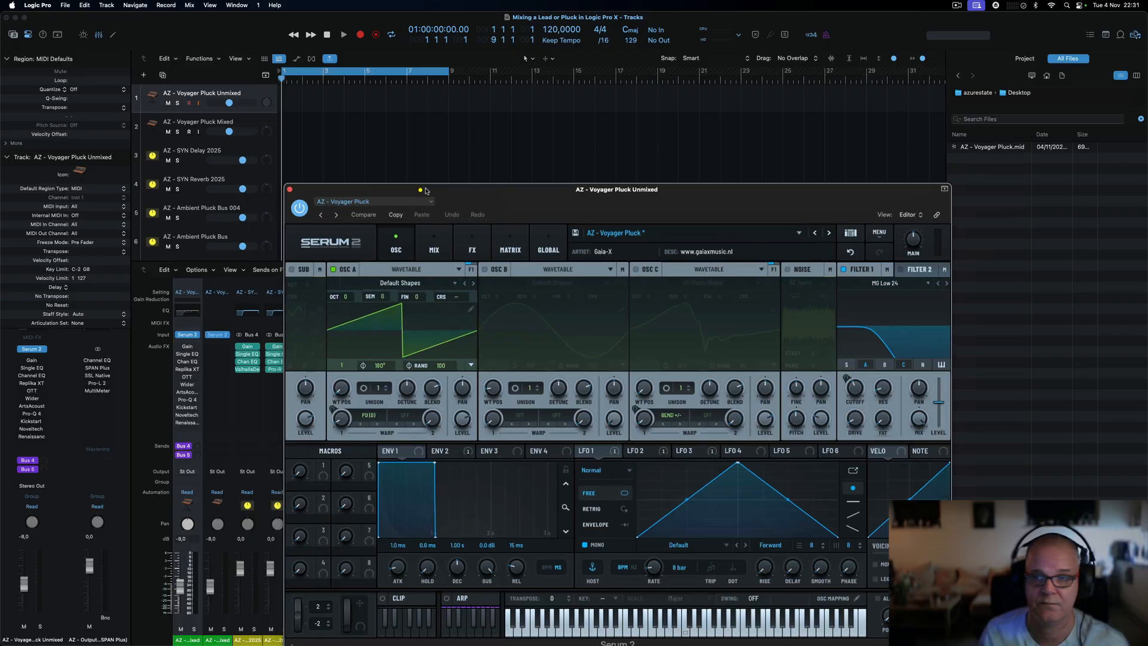
- Import AZ - Voyager Pluck.mid at bar 1 of the AZ - Voyager Pluck Unmixed track without its tempo information
click(987, 148)
drag(987, 148, 281, 101)
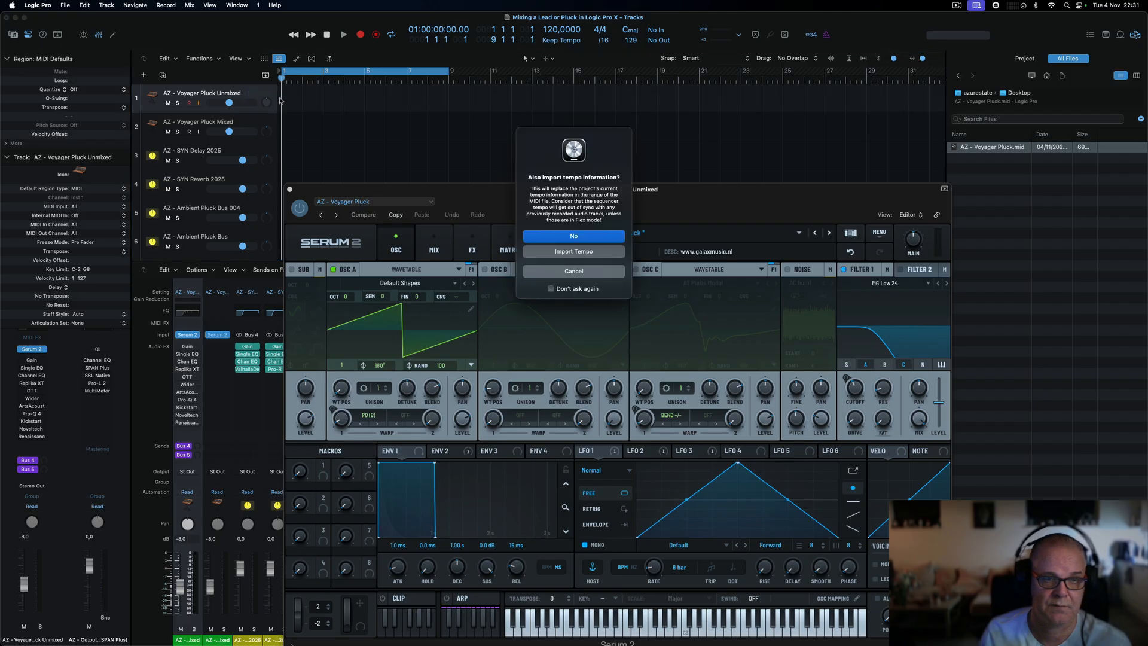
click(576, 235)
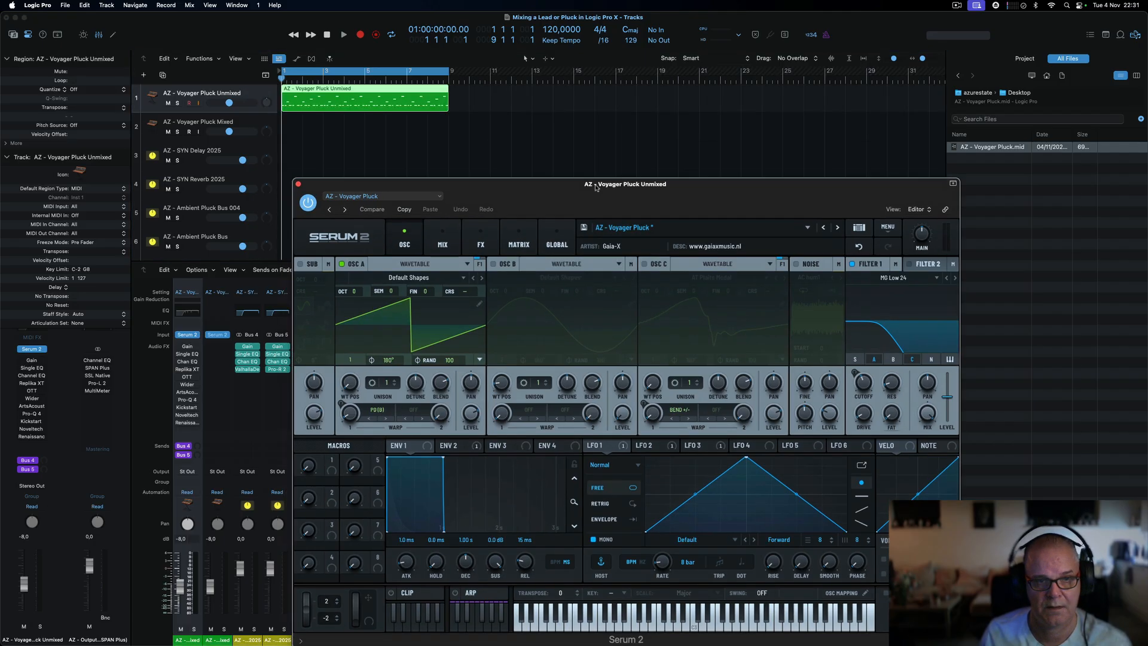
- Play back the imported region to hear oscillator A alone, and set the project tempo to 90 BPM
drag(568, 190, 680, 139)
click(513, 96)
key(space)
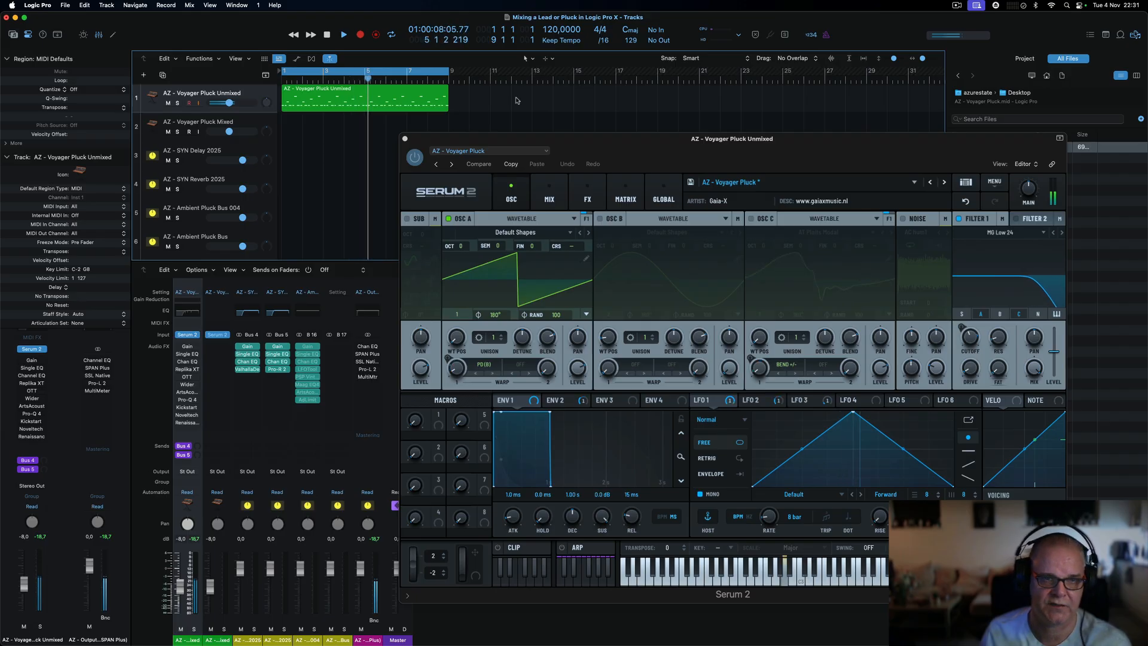
key(space)
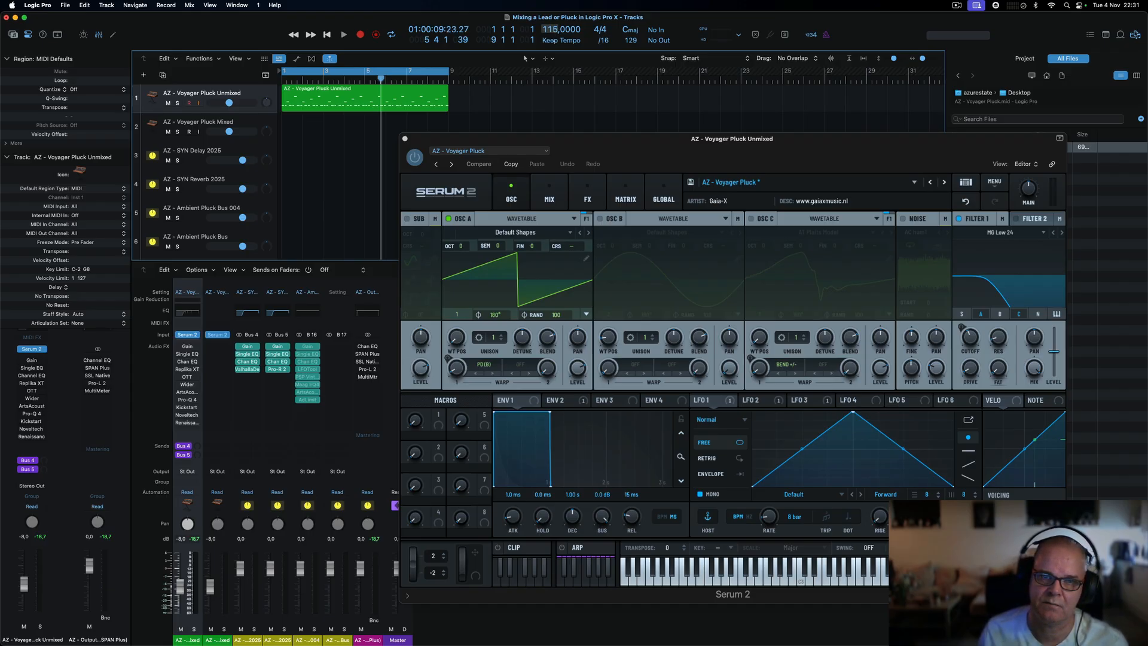
drag(553, 38, 547, 88)
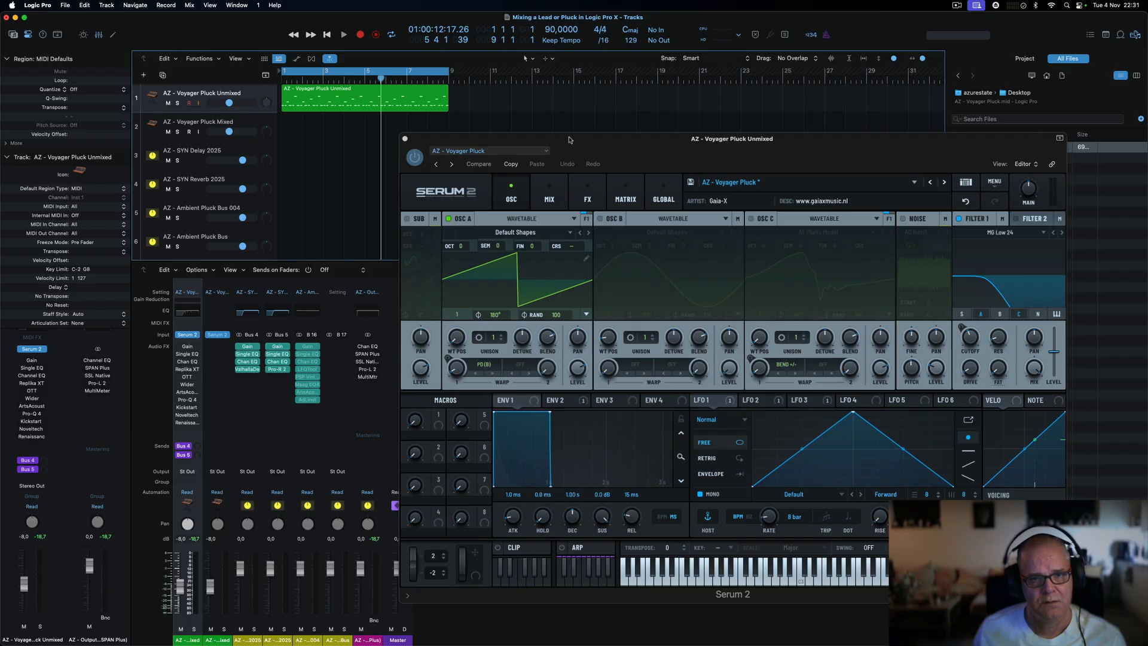
- Display Envelope 2 in Serum 2 and examine its modulation of the Filter 1 cutoff
drag(572, 142, 558, 99)
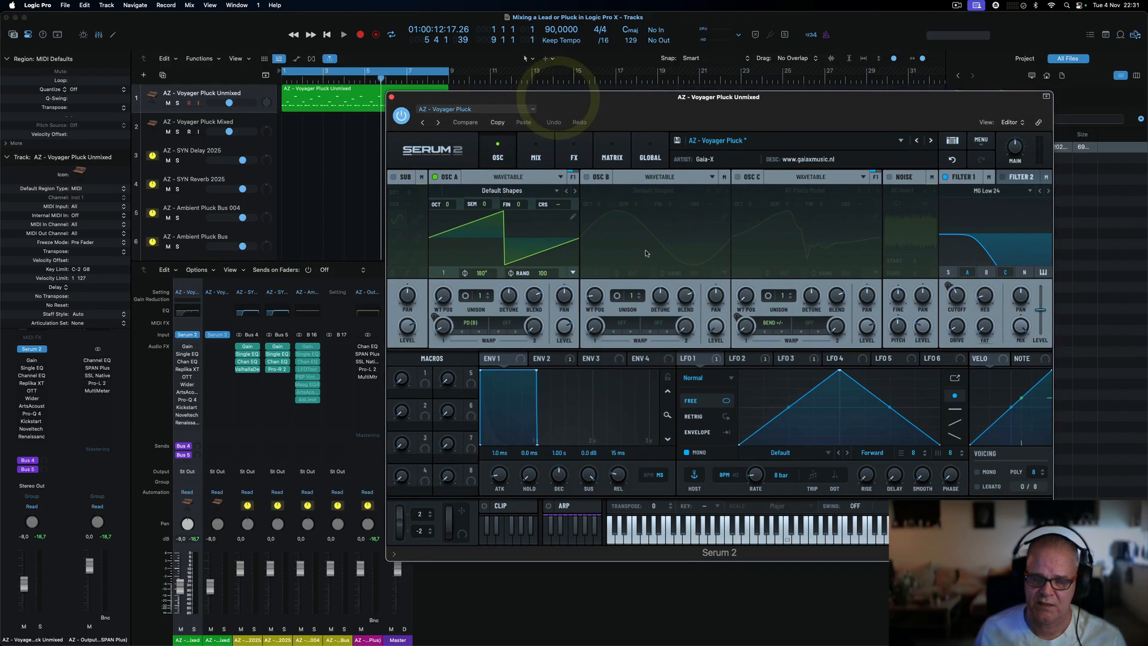
click(547, 360)
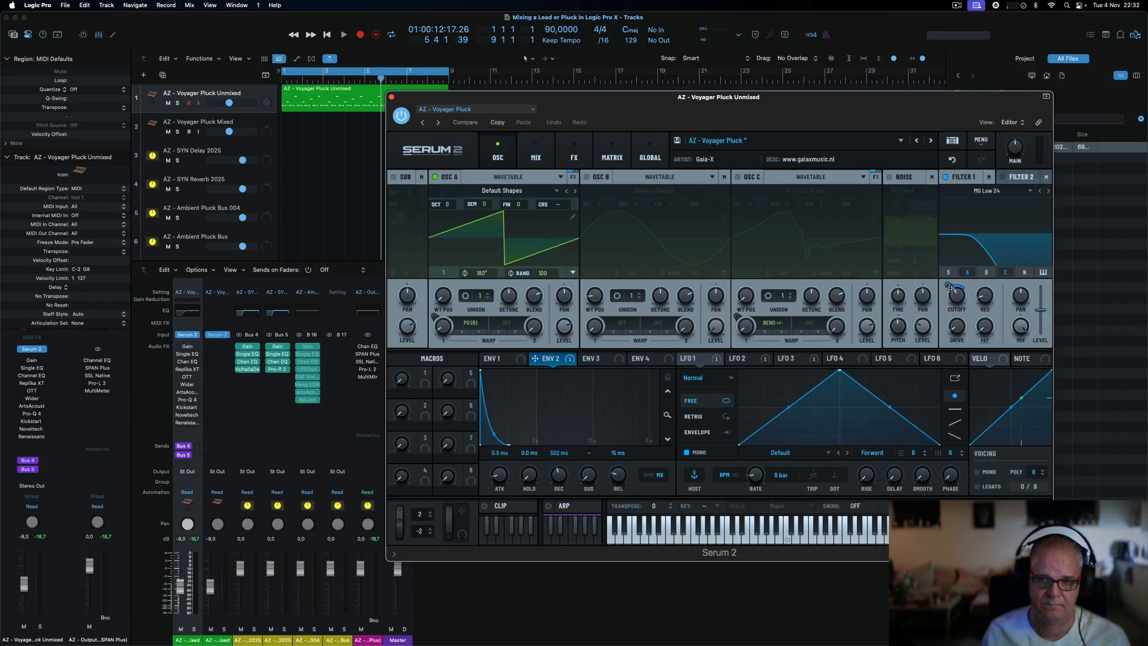
drag(948, 285, 949, 287)
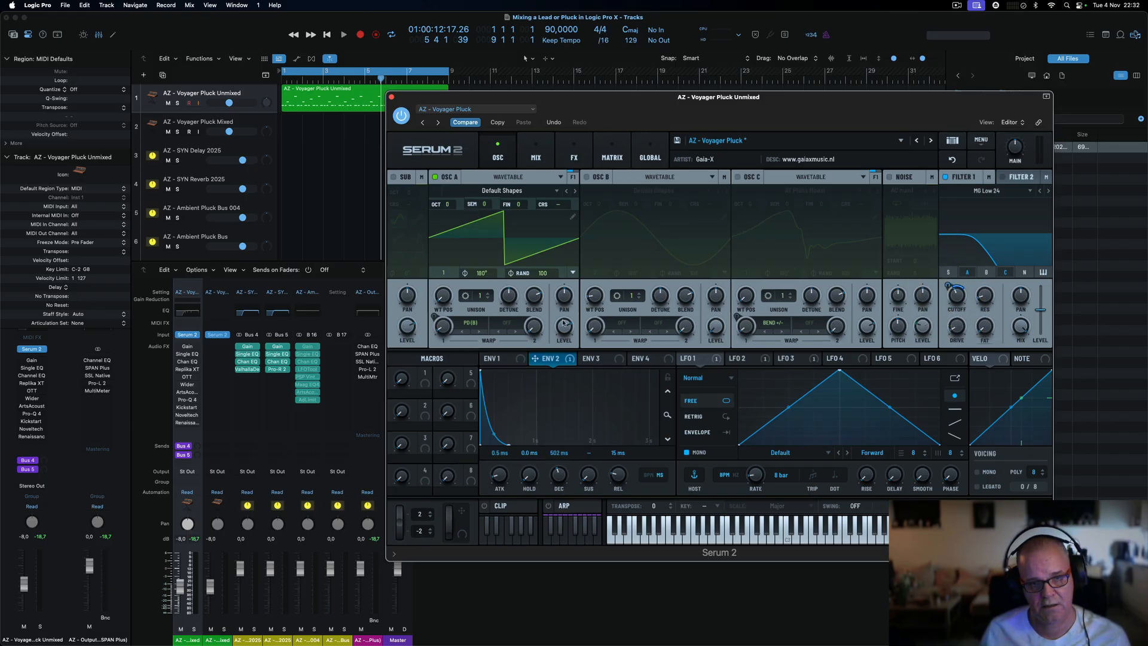
- Turn oscillators B and C back on in Serum 2
click(587, 177)
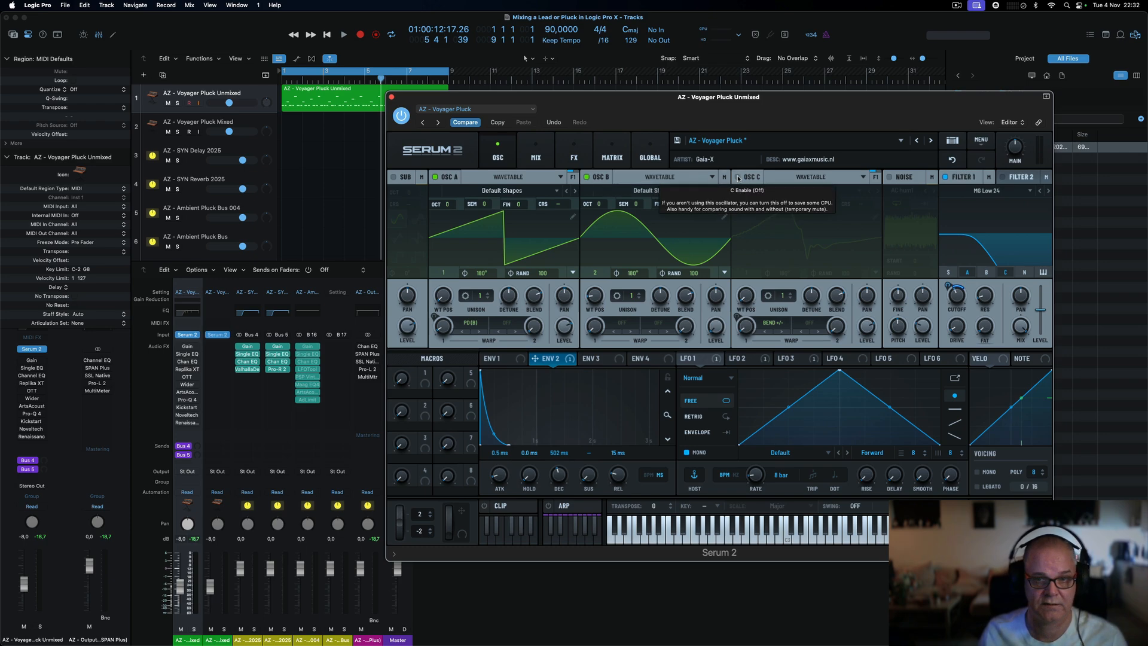
click(738, 177)
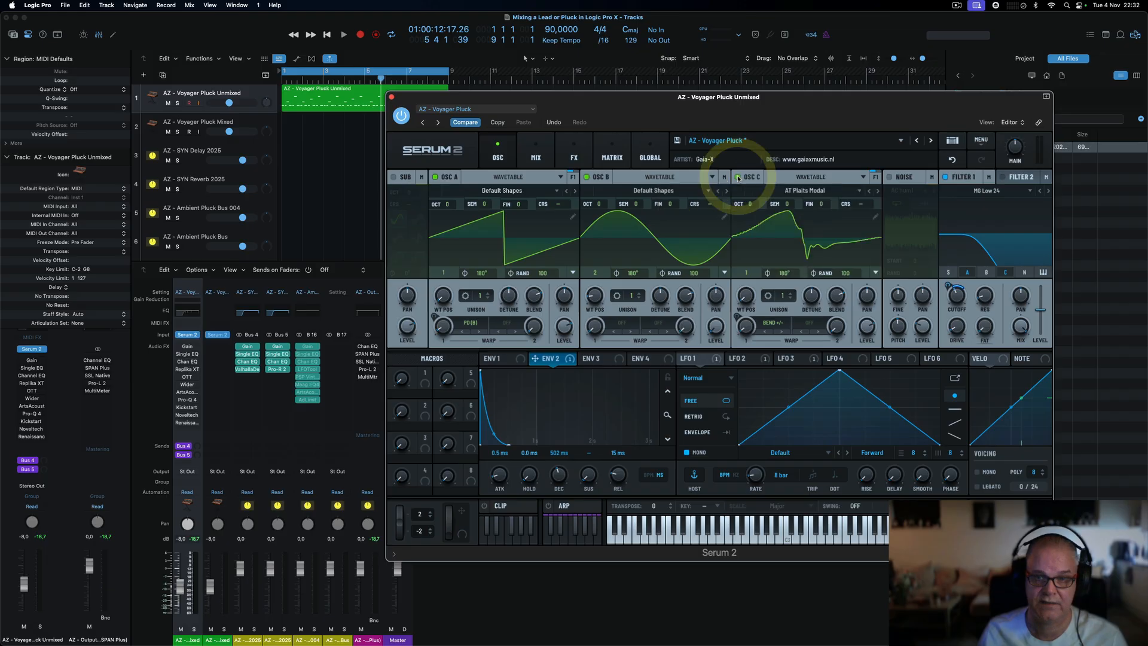
- Browse the Analog wavetables under S2 Tables for oscillator C, keeping AT Plaits Modal
click(813, 191)
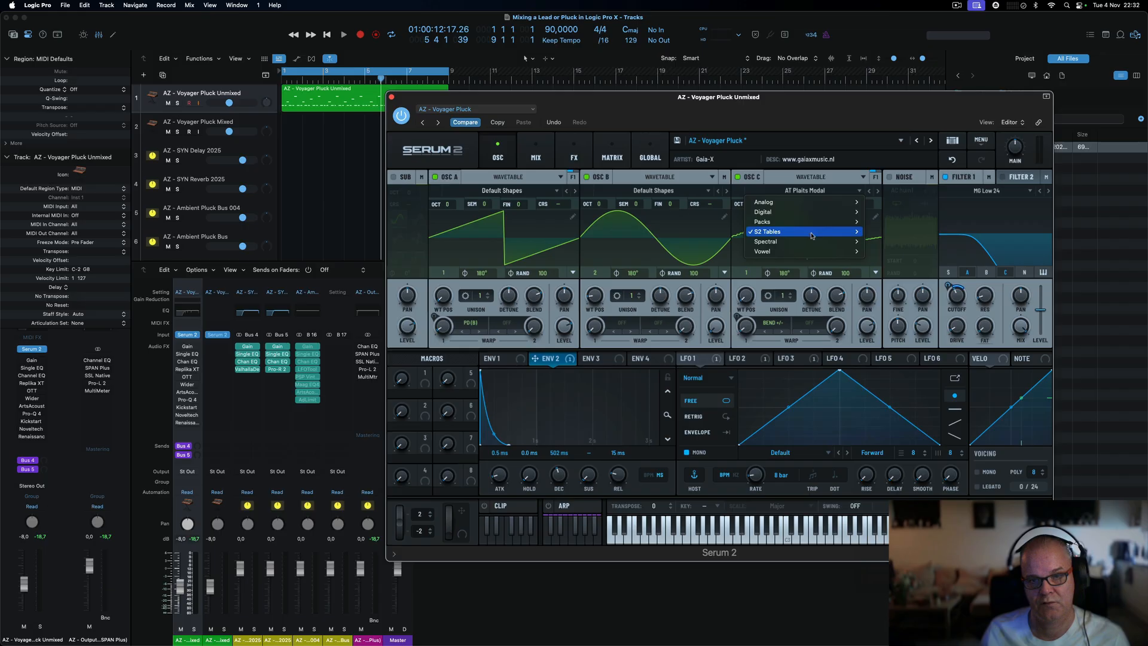
mouse_move(812, 234)
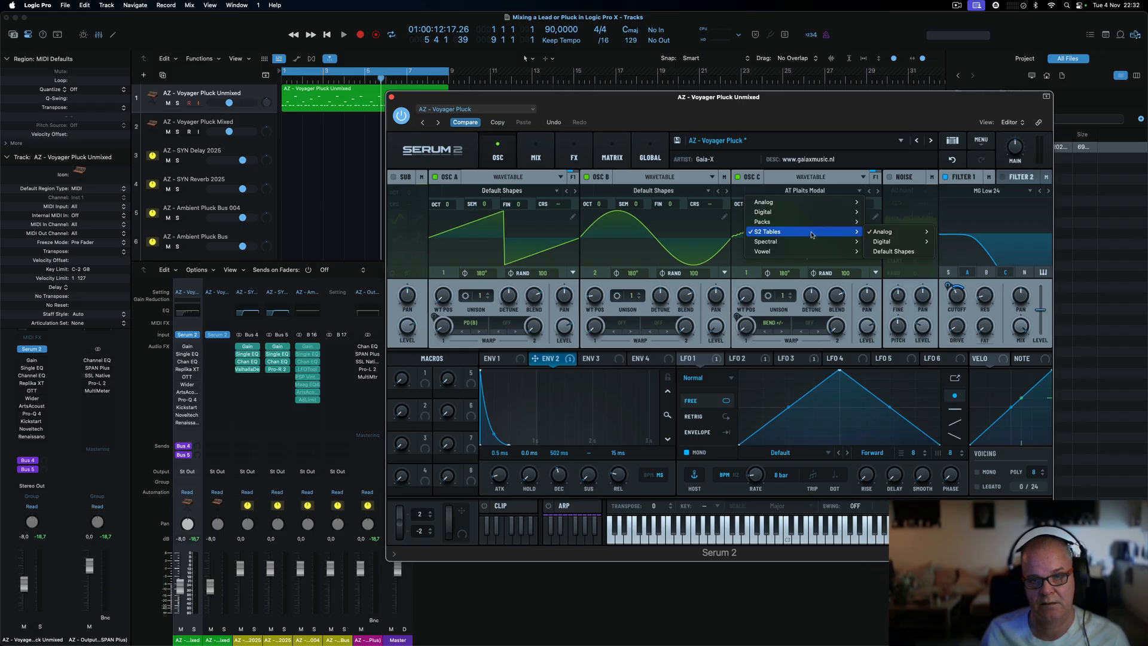
mouse_move(877, 231)
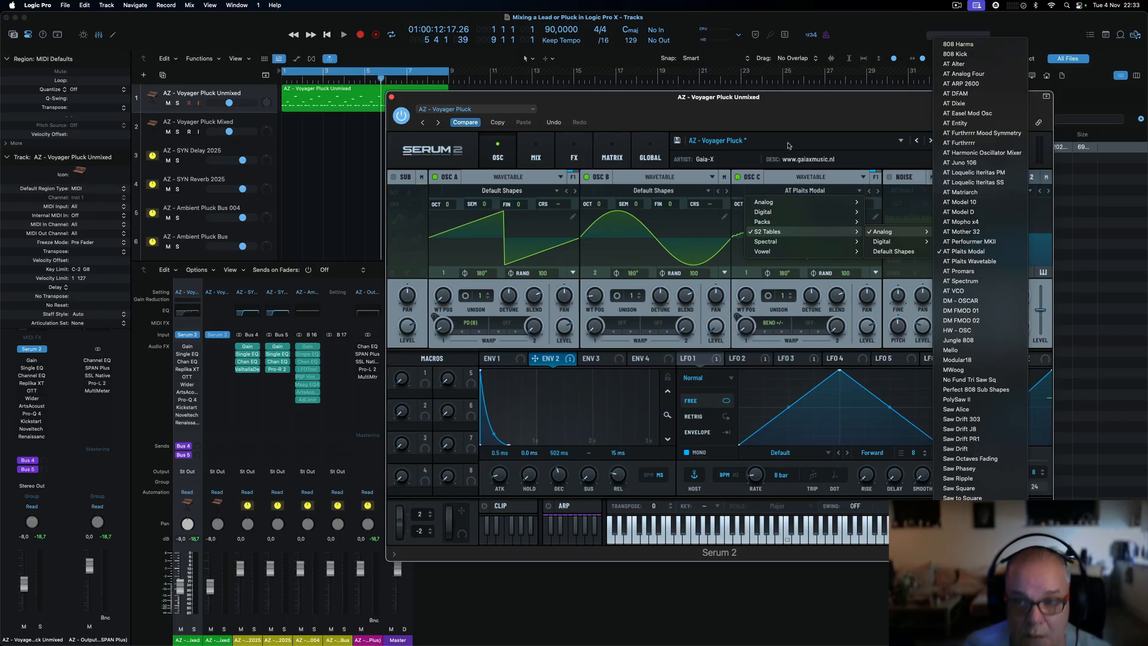
click(783, 123)
drag(776, 116, 703, 94)
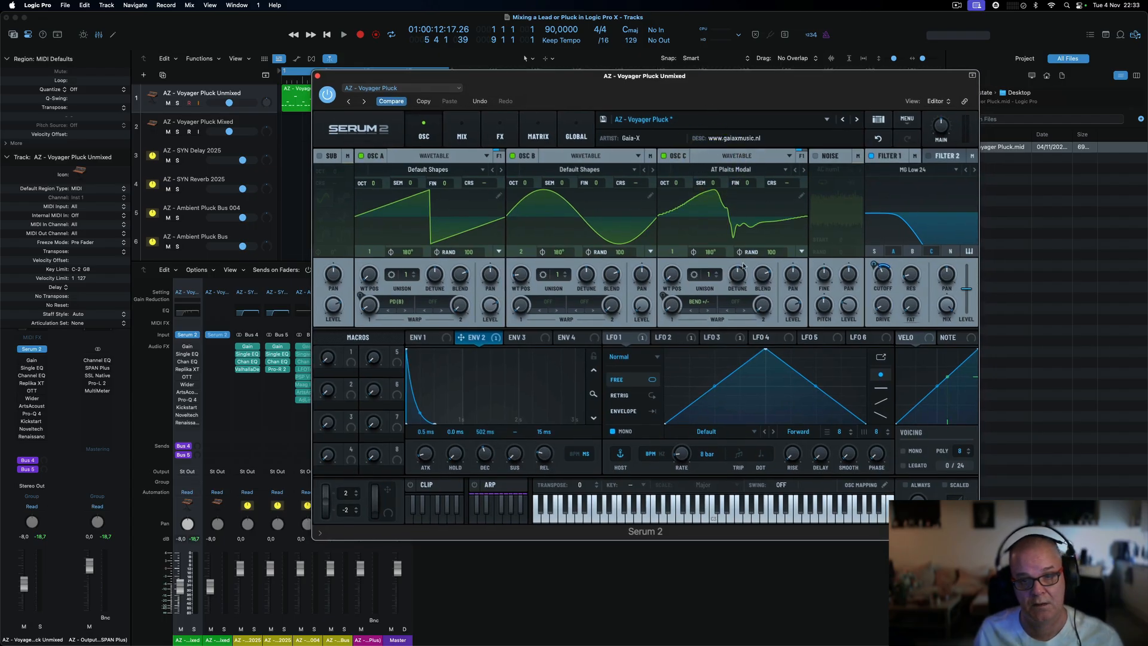
- Examine the settings of LFO 1, LFO 2 and LFO 3 and their assignments to the Filter 1 cutoff and the oscillator A and C warp
click(623, 338)
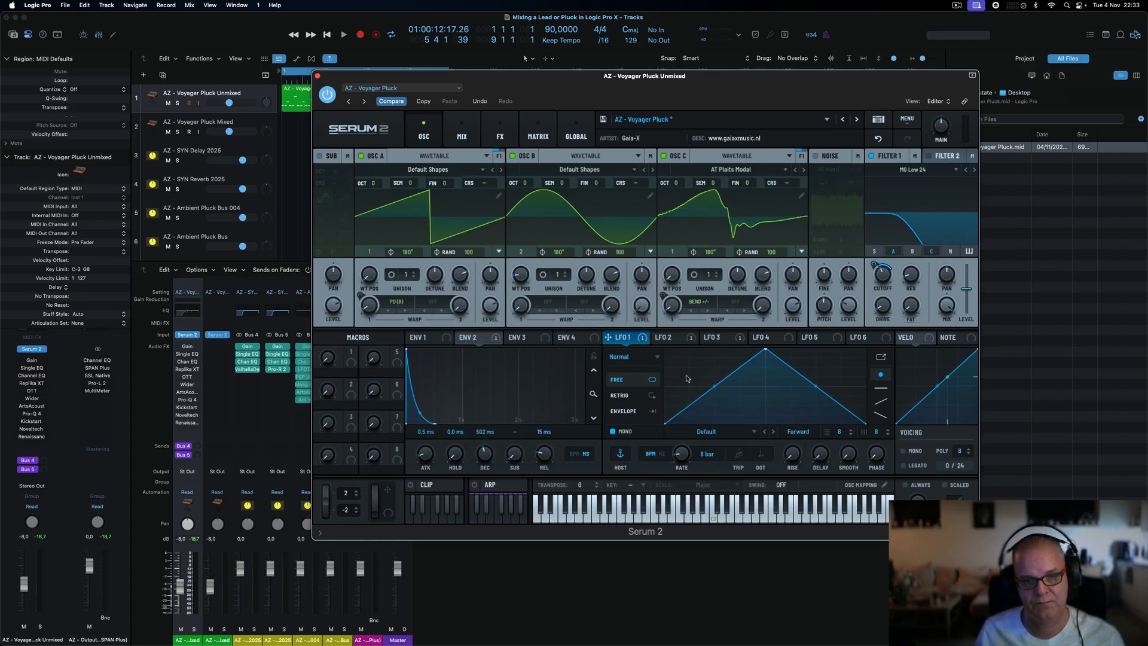
click(677, 339)
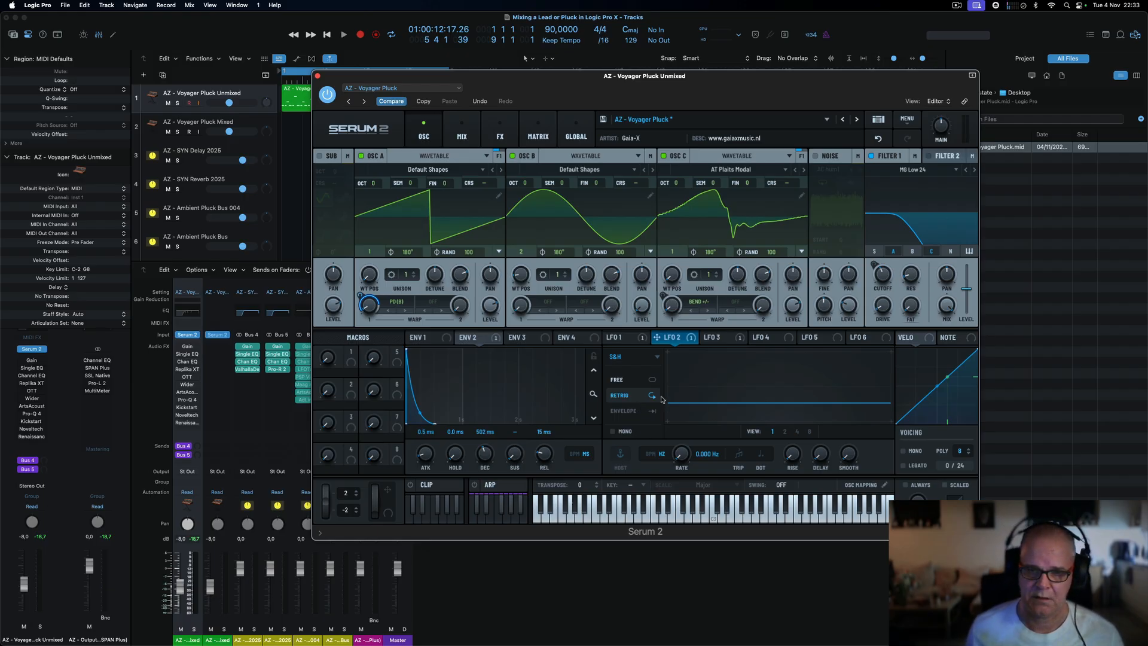
click(625, 339)
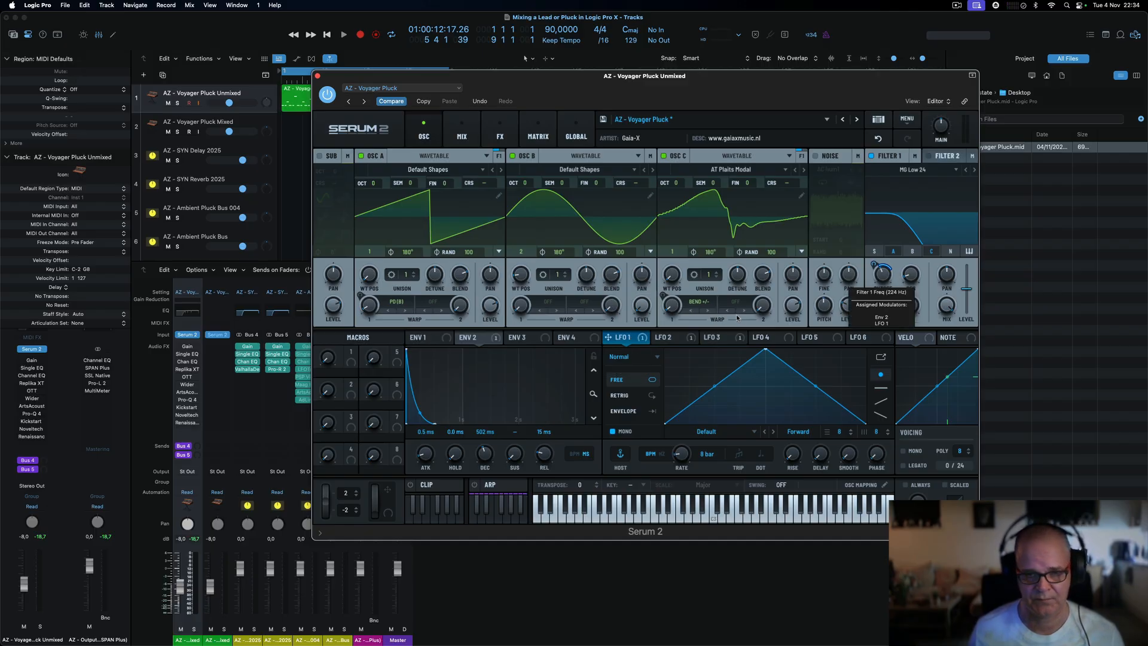
click(670, 339)
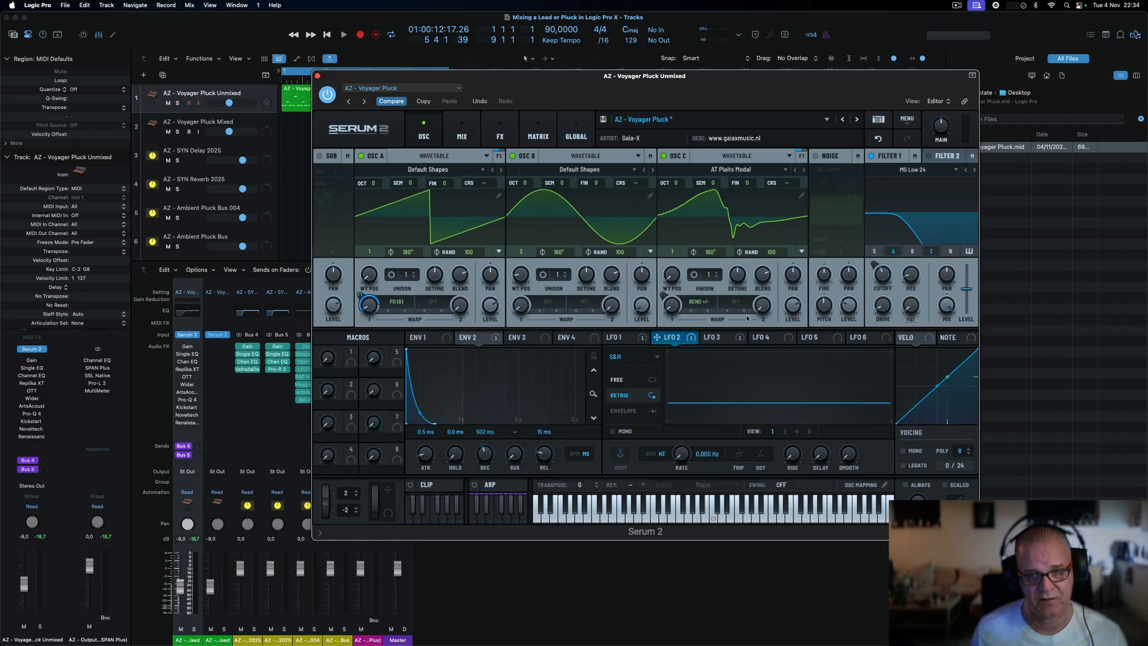
mouse_move(881, 275)
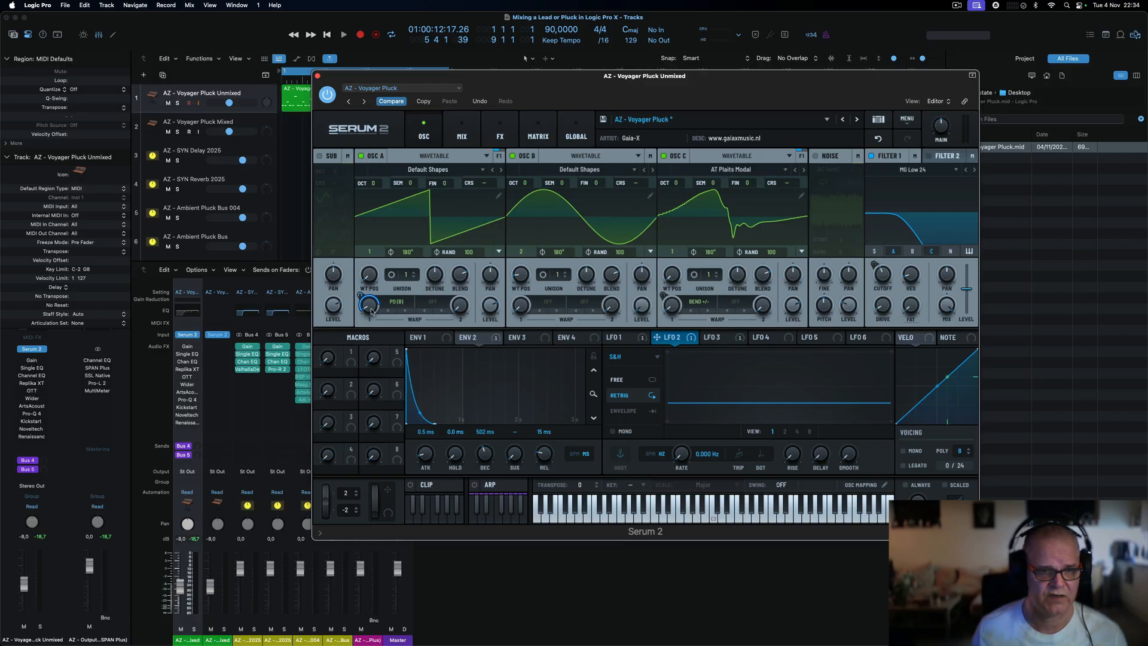
mouse_move(371, 310)
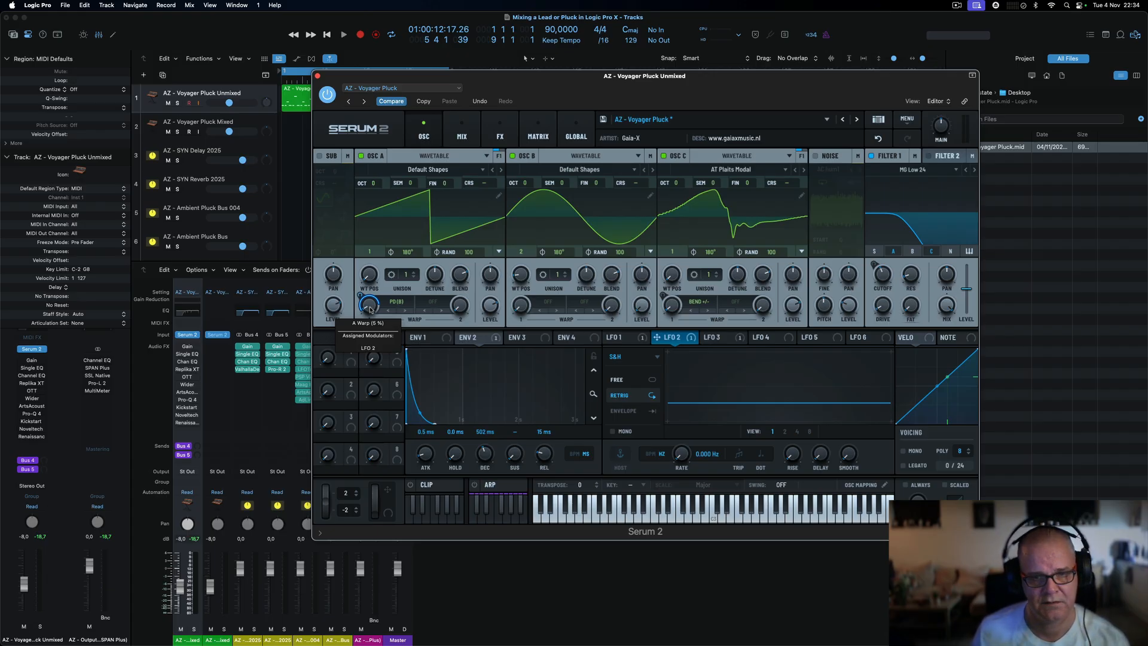
click(622, 339)
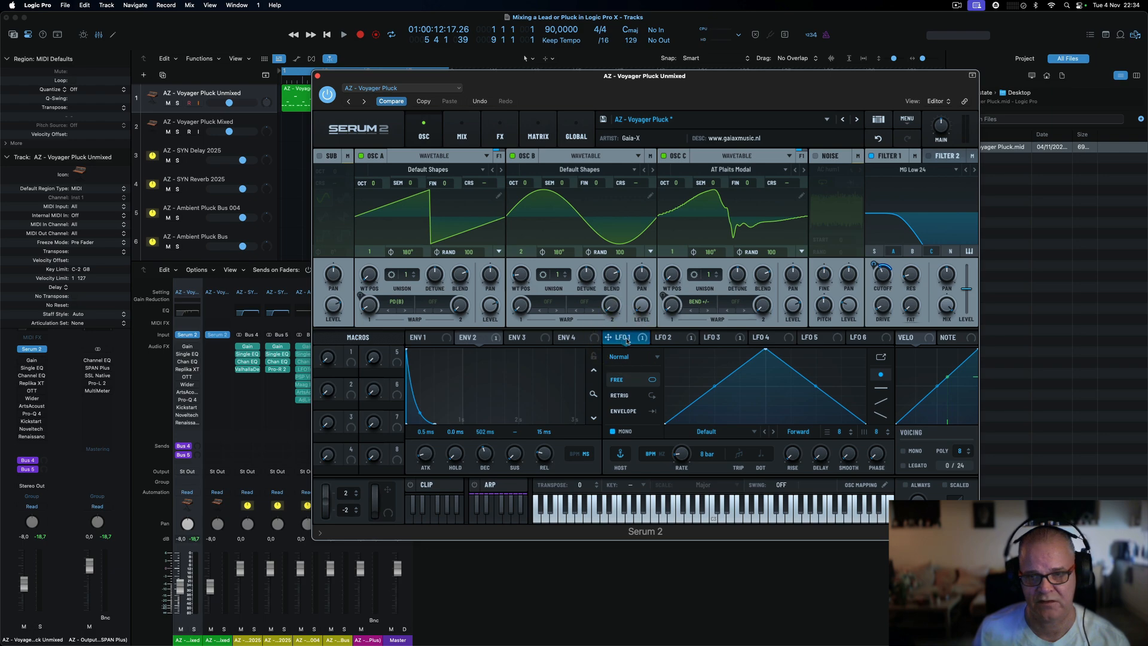
click(697, 340)
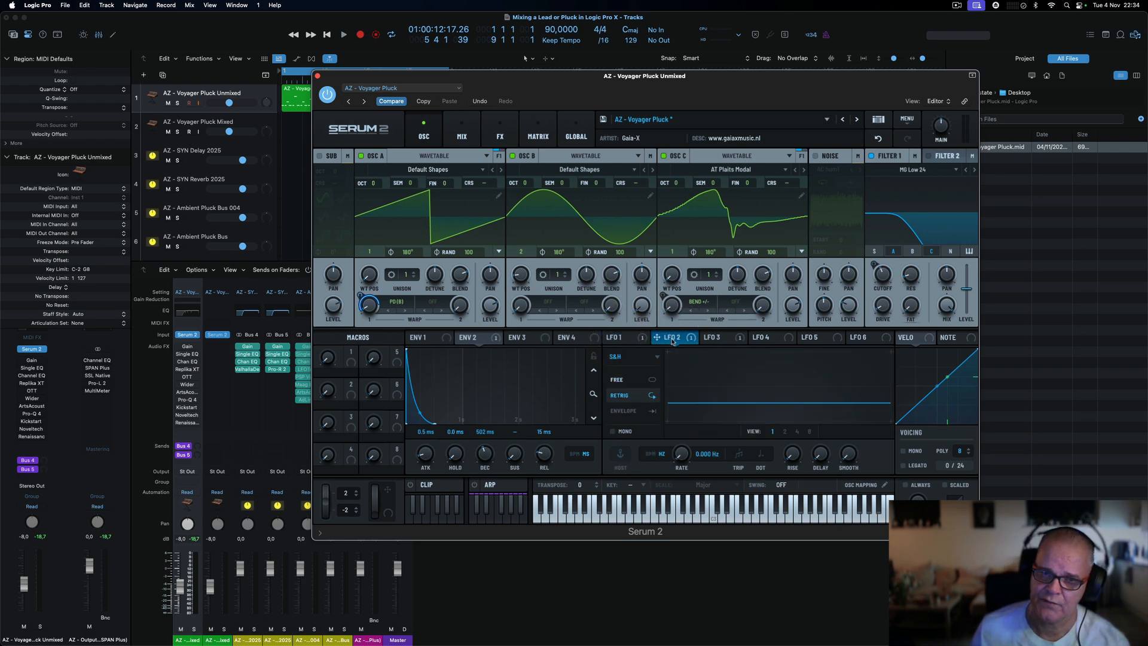
click(713, 339)
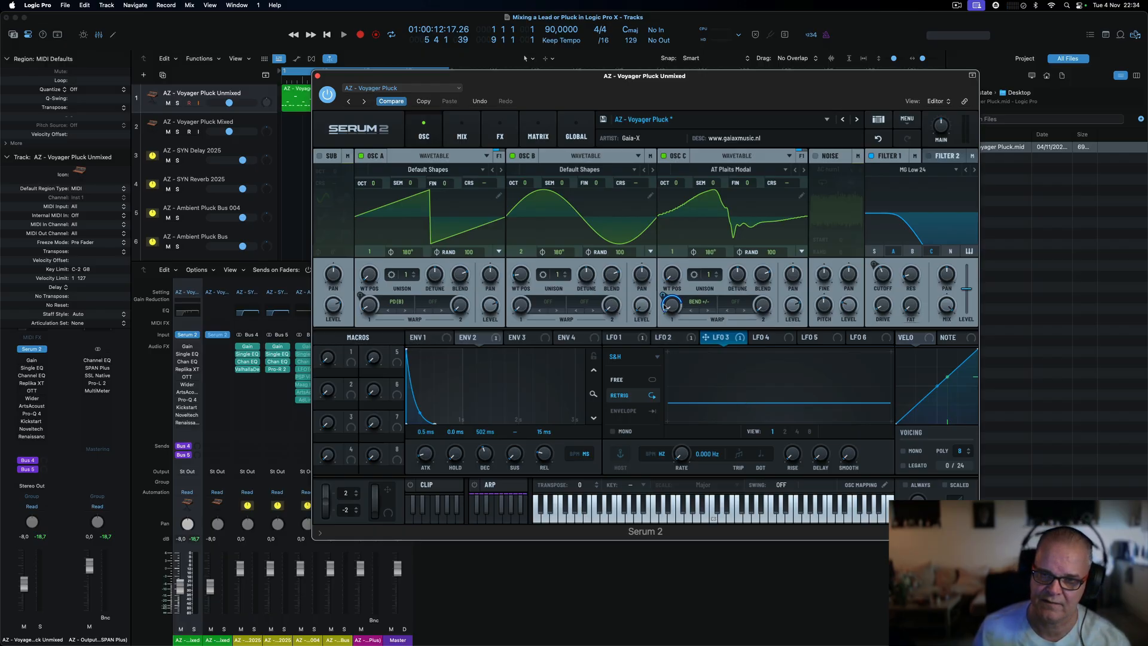
mouse_move(665, 307)
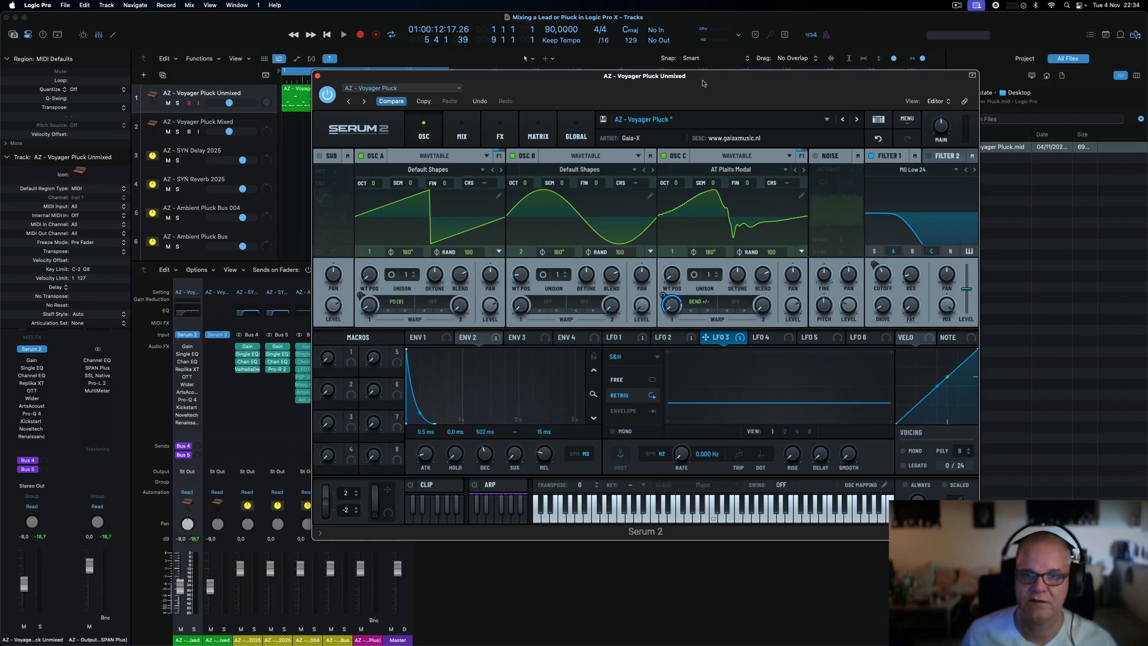
- Play the pluck region and examine how LFO 3, LFO 2 and LFO 1 modulate the patch, including LFO 1's amount on the Filter 1 cutoff
drag(705, 83, 843, 113)
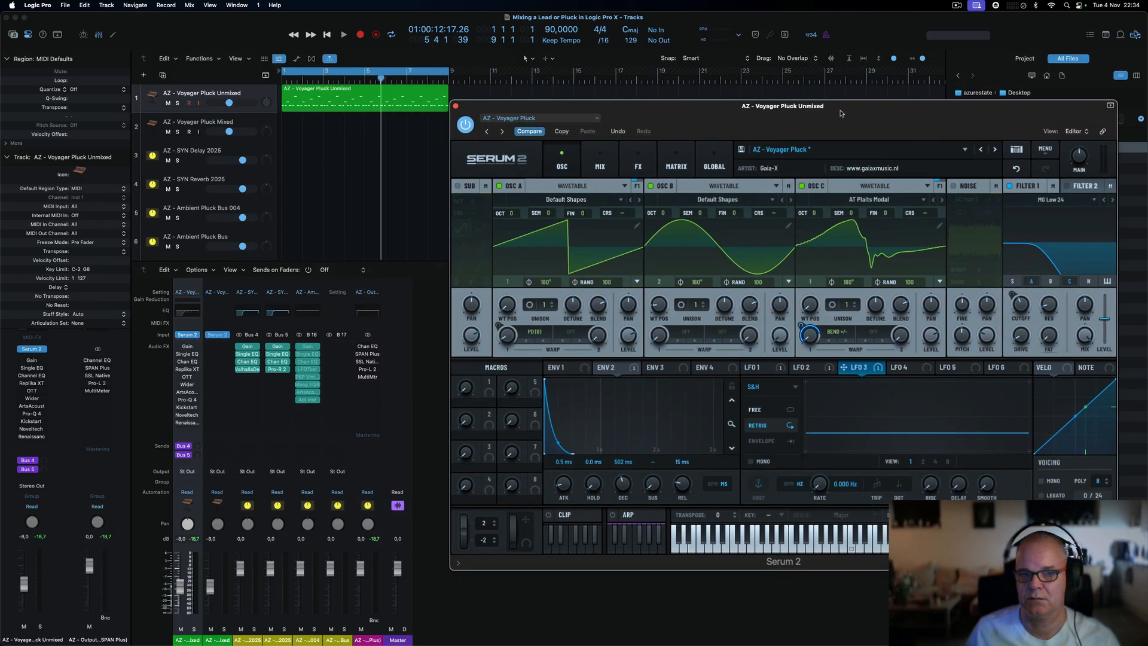
click(309, 123)
key(space)
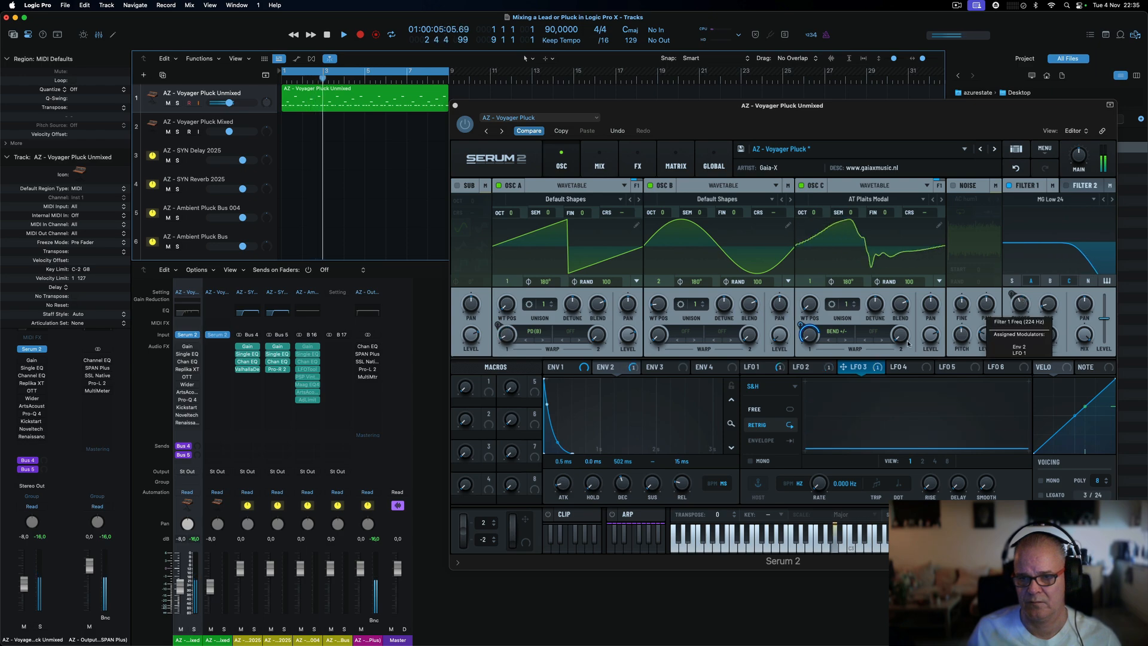
click(819, 367)
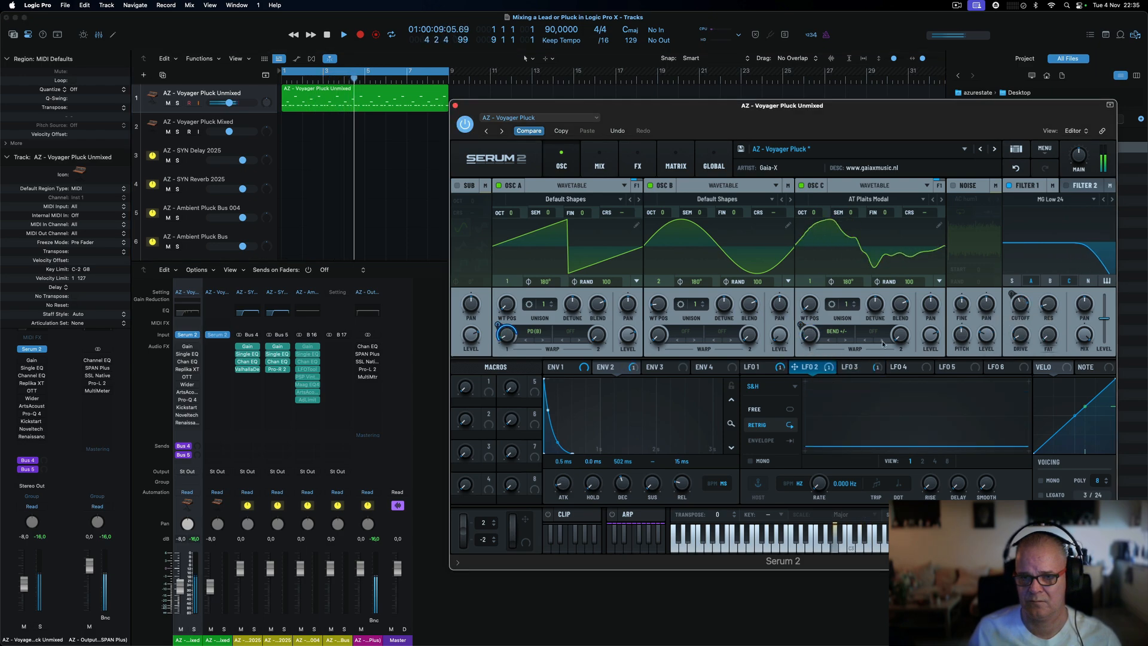
click(782, 368)
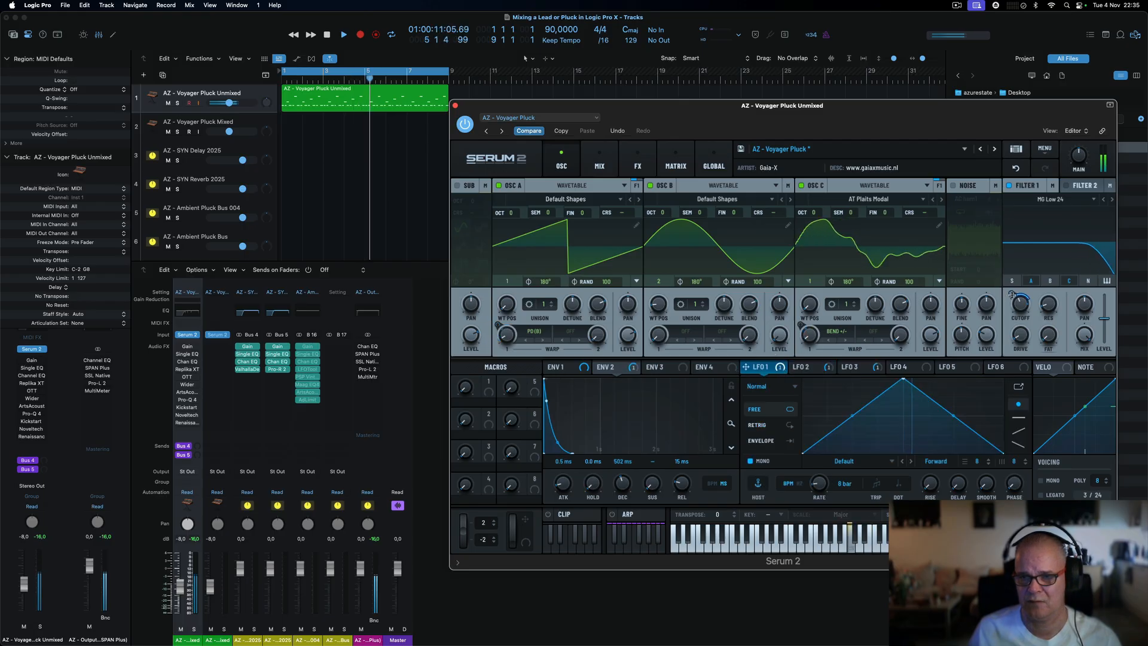
mouse_move(1011, 299)
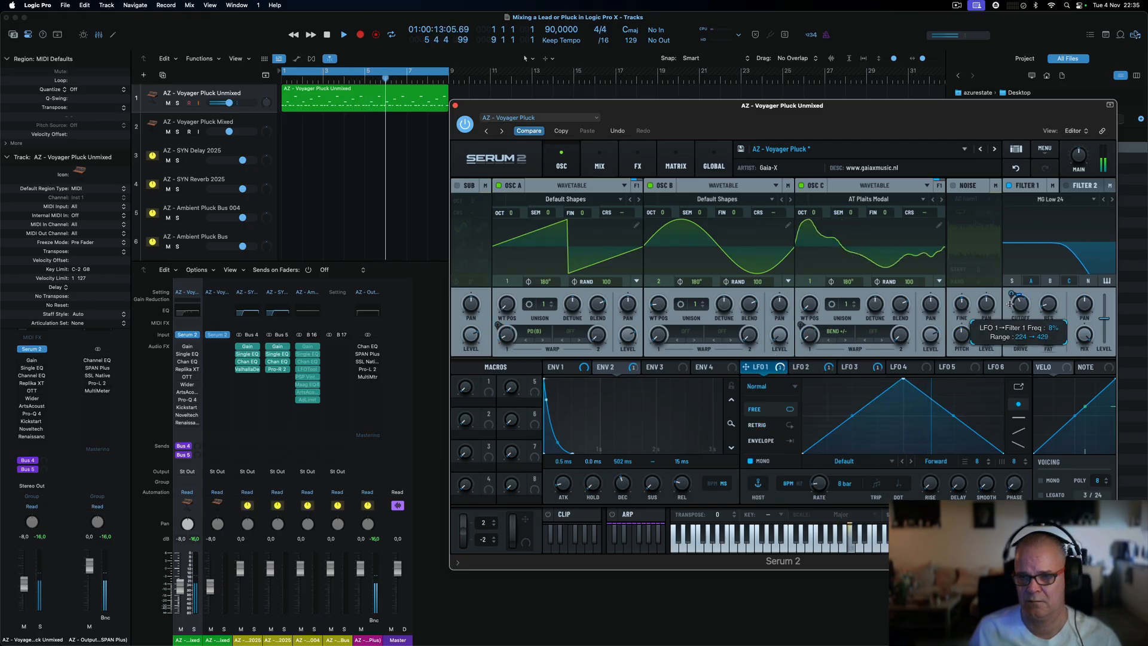
drag(1009, 305, 1012, 294)
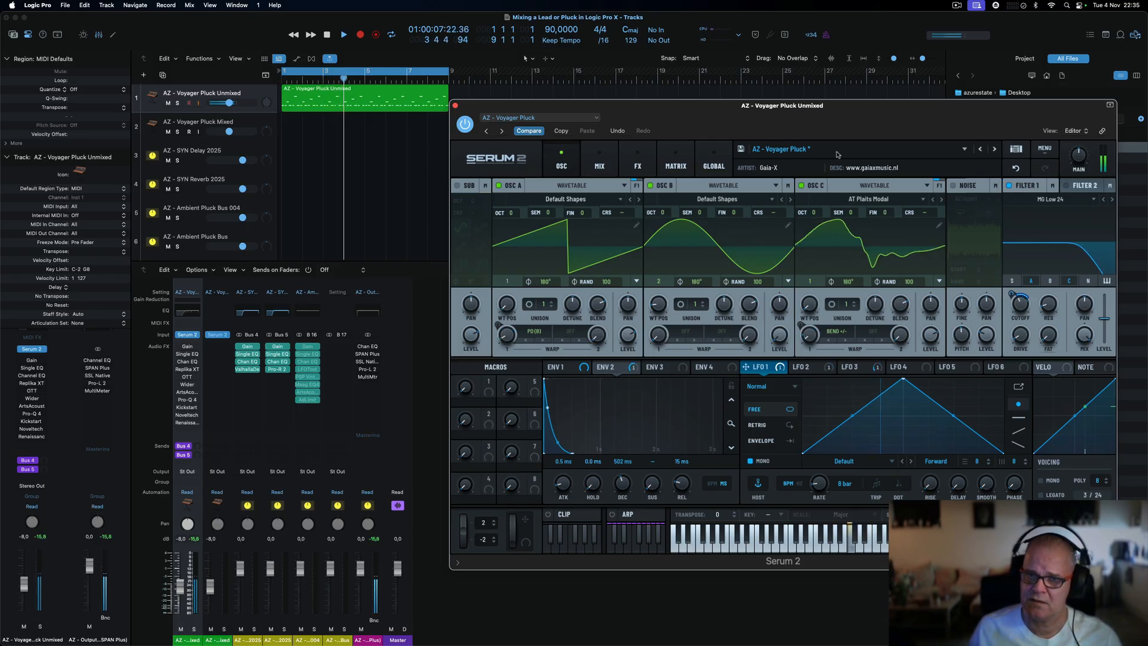
- Close the Serum 2 window and stop playback
drag(834, 120, 727, 101)
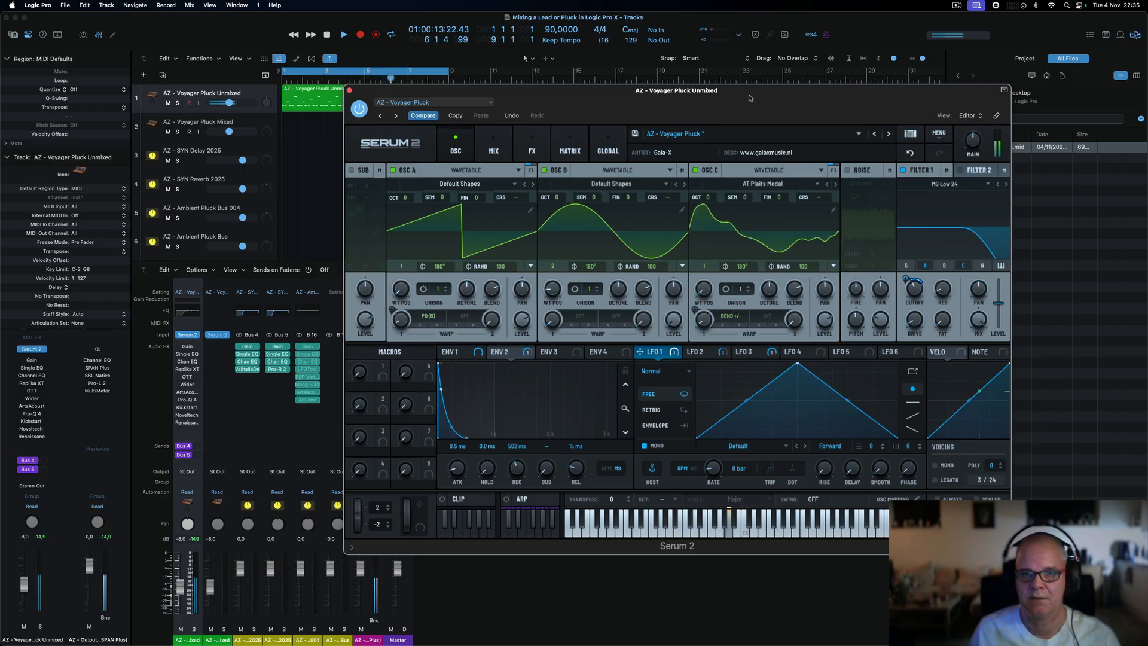
drag(749, 98, 669, 93)
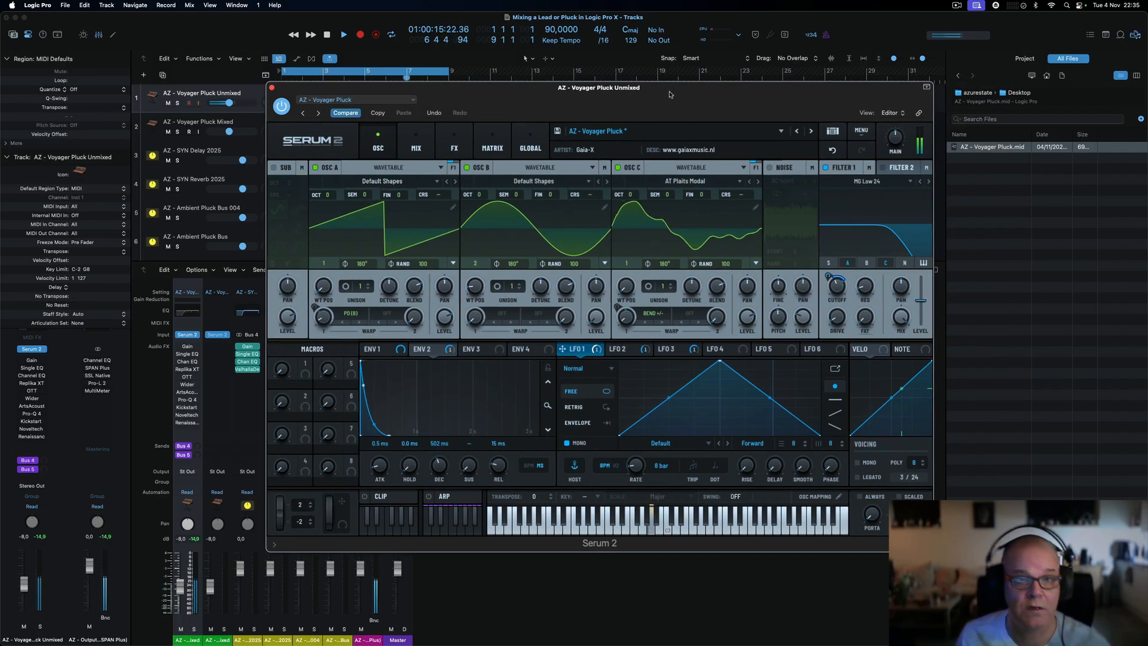
click(272, 88)
click(576, 143)
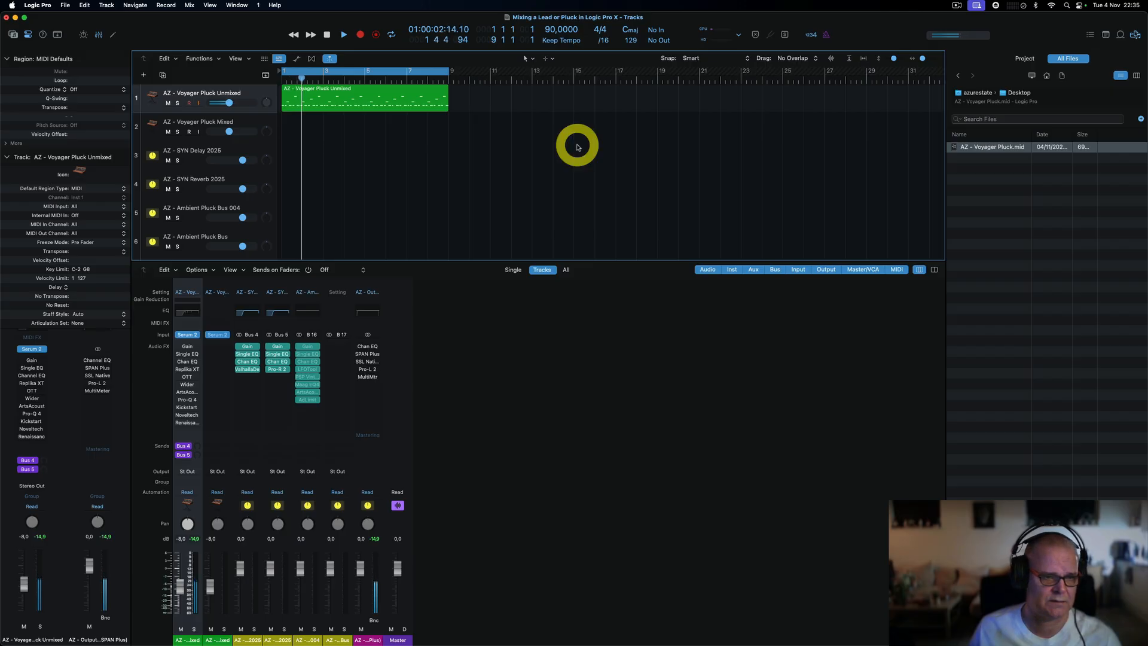
key(space)
scroll(578, 147, right, 1)
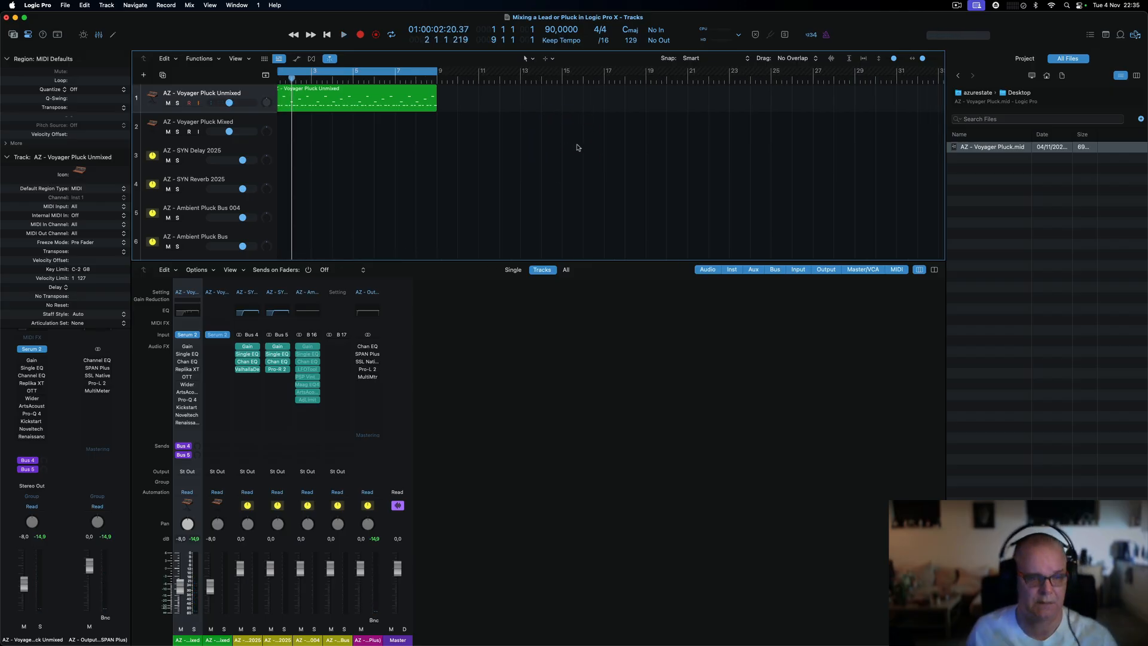
scroll(578, 147, right, 3)
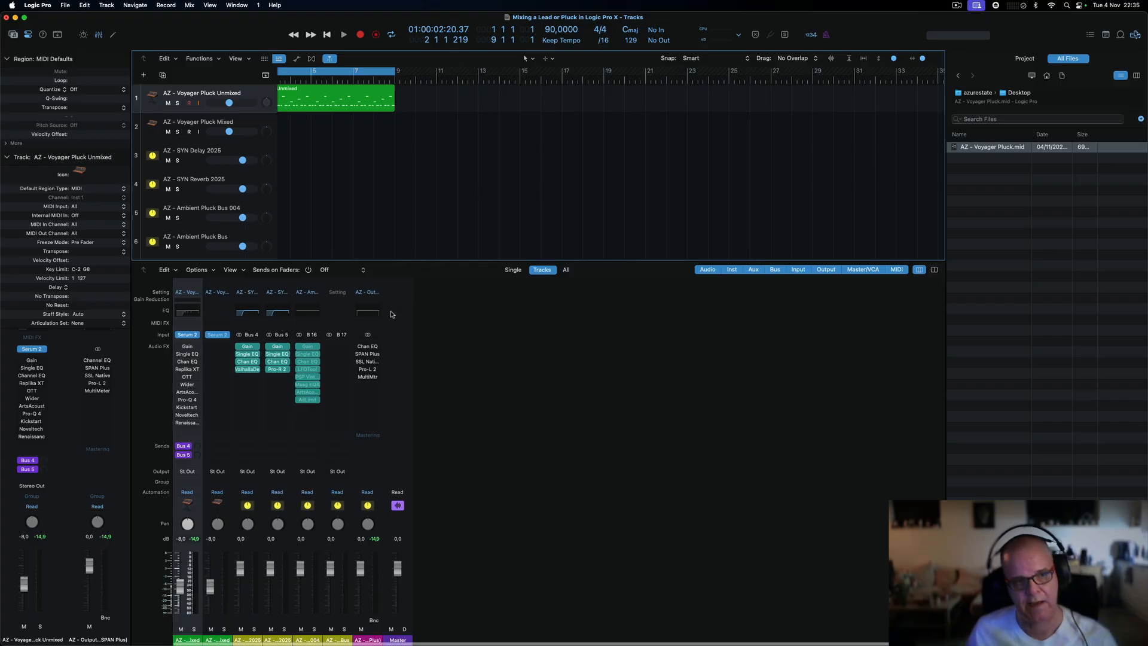
scroll(362, 313, right, 1)
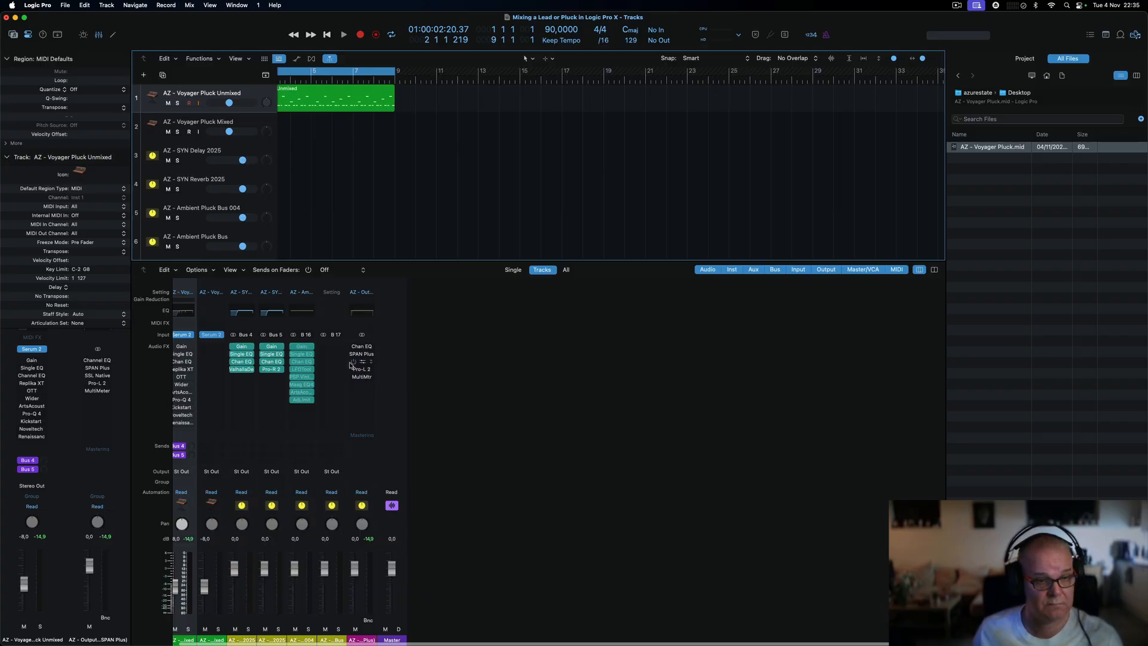
scroll(332, 364, left, 1)
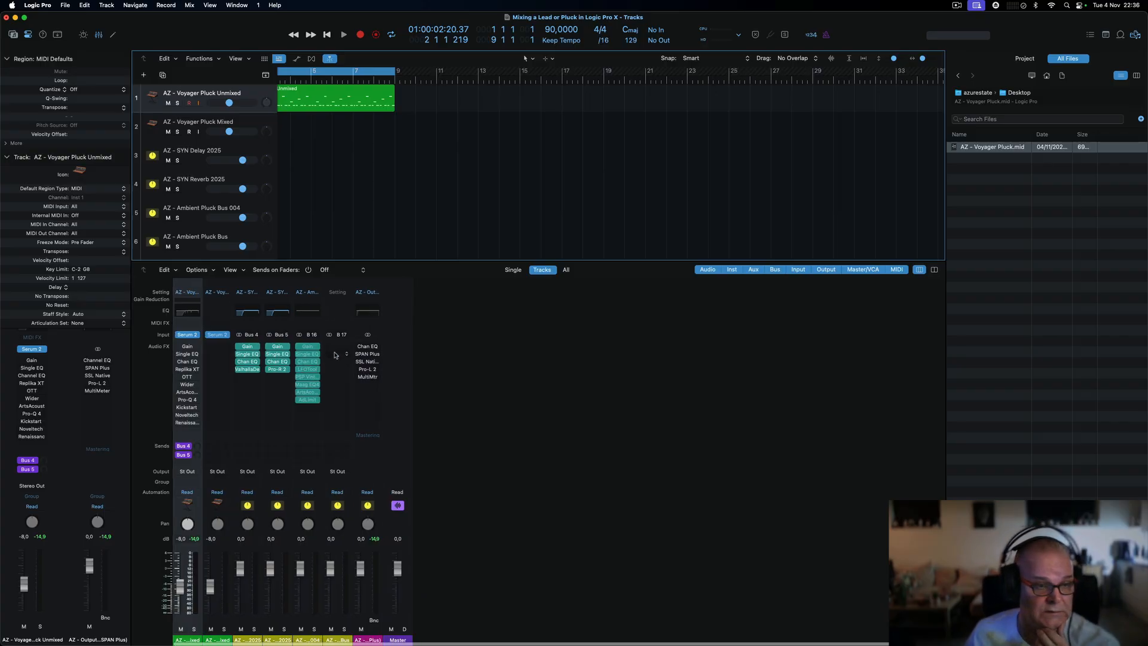
scroll(358, 152, left, 2)
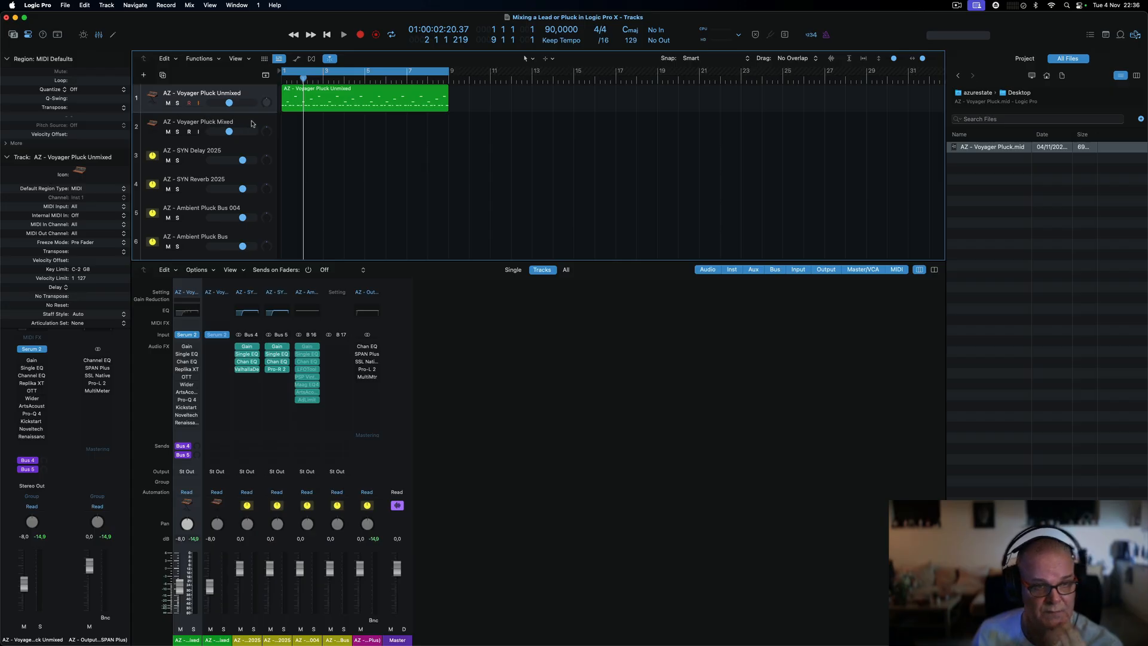
- Copy the MIDI region onto the AZ - Voyager Pluck Mixed track and mute the AZ - Voyager Pluck Unmixed track
click(317, 99)
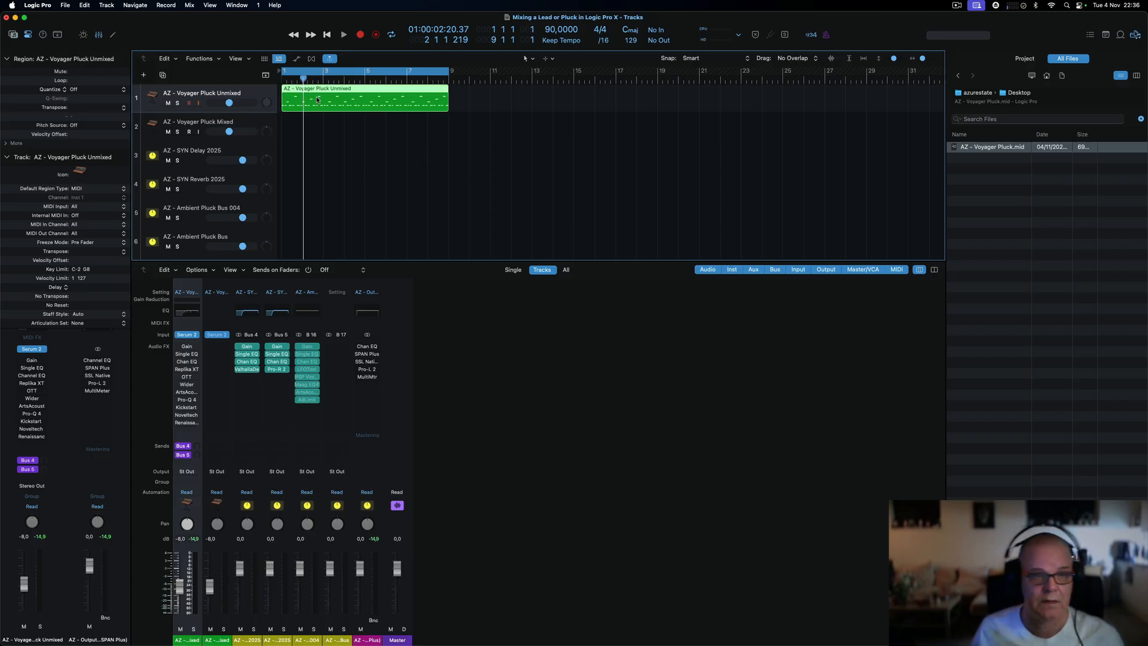
drag(317, 104, 315, 120)
click(168, 103)
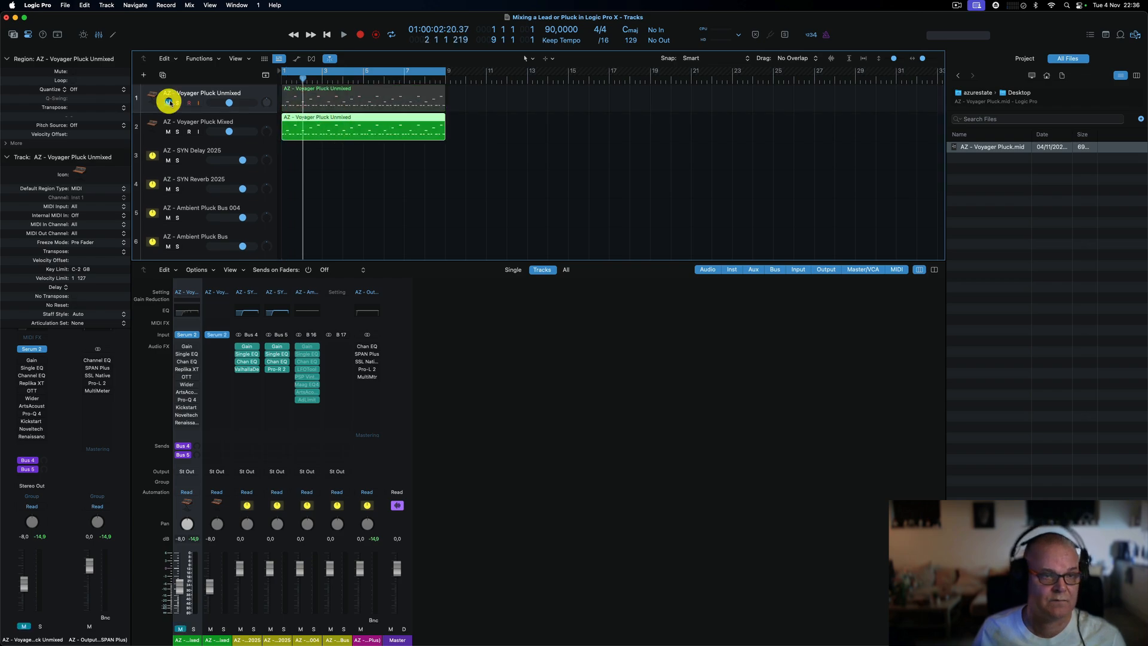
- View the copied region's notes in the Piano Roll and return to the mixer
double_click(351, 128)
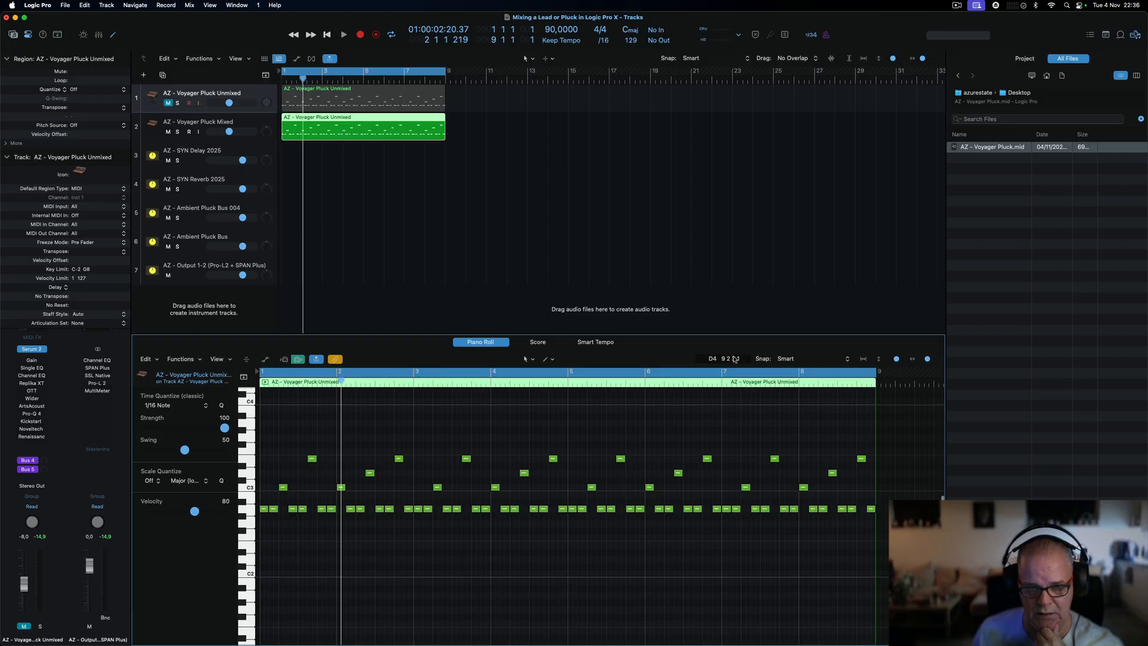
key(x)
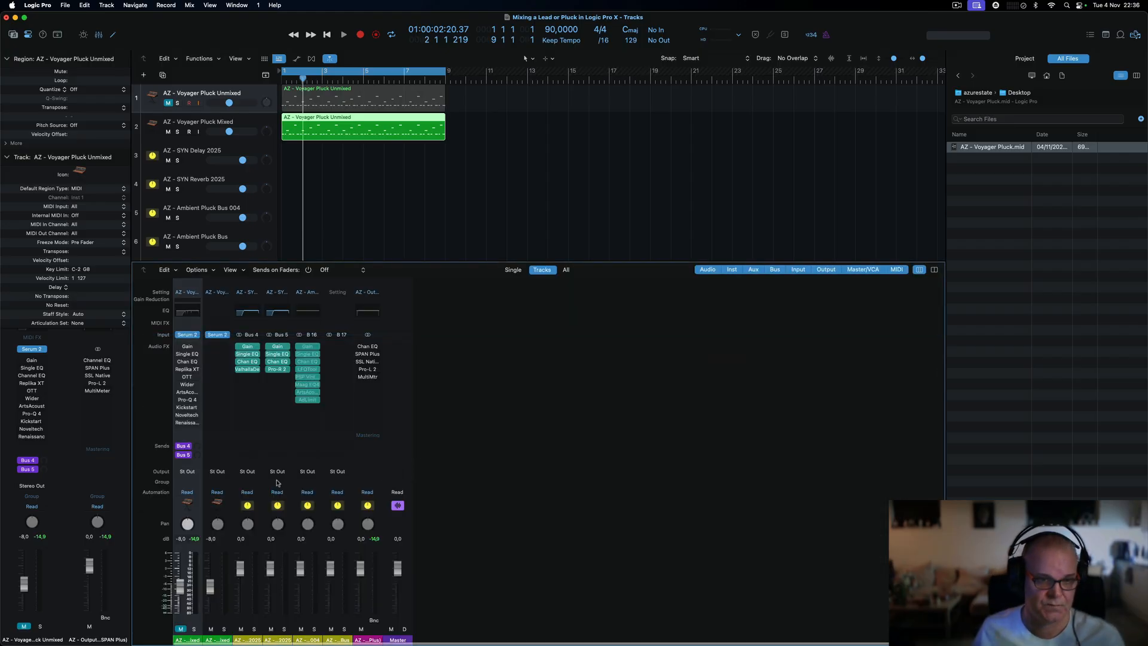
- Insert a stereo Gain plug-in with its default settings as the first effect on the AZ - Voyager Pluck Mixed channel
click(223, 349)
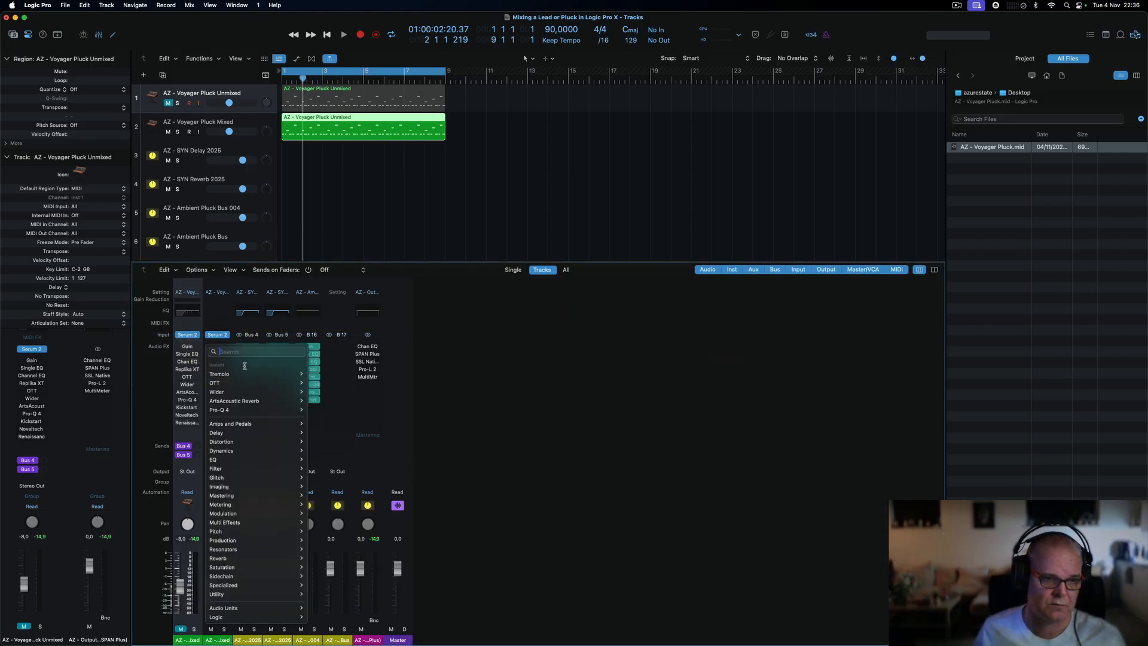
mouse_move(284, 594)
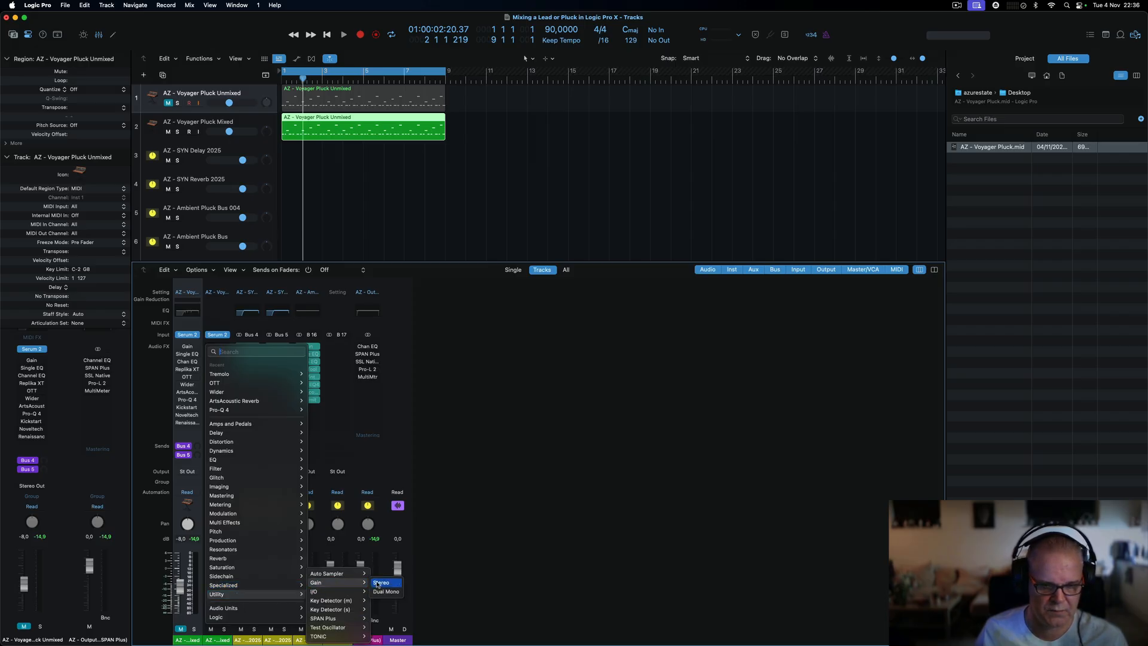
click(381, 583)
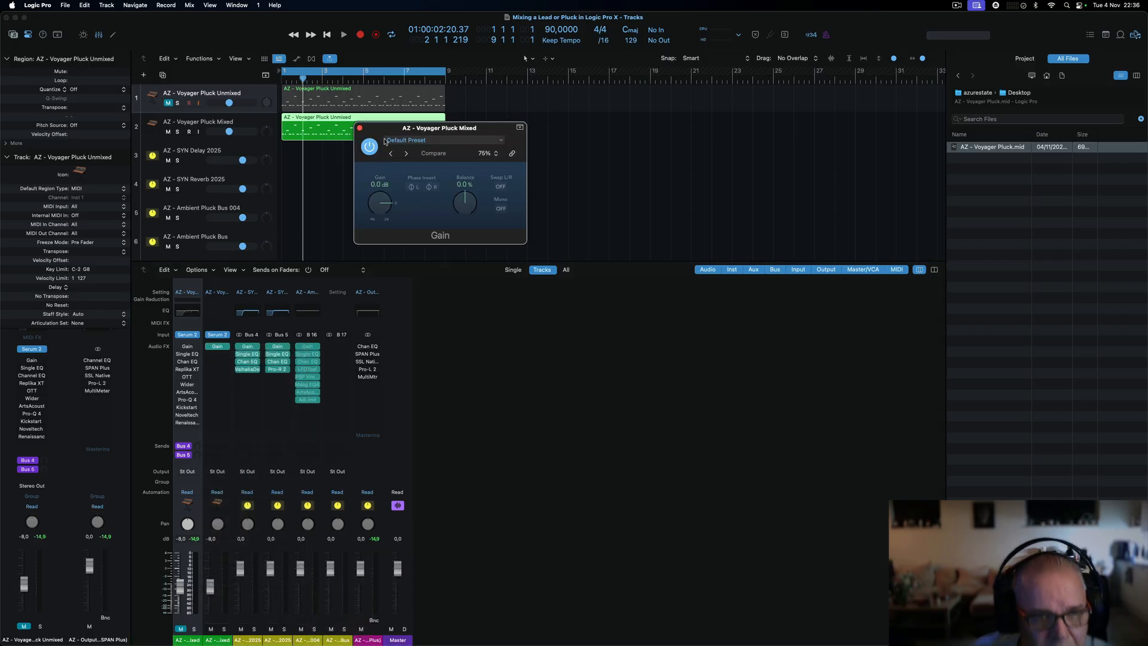
click(360, 127)
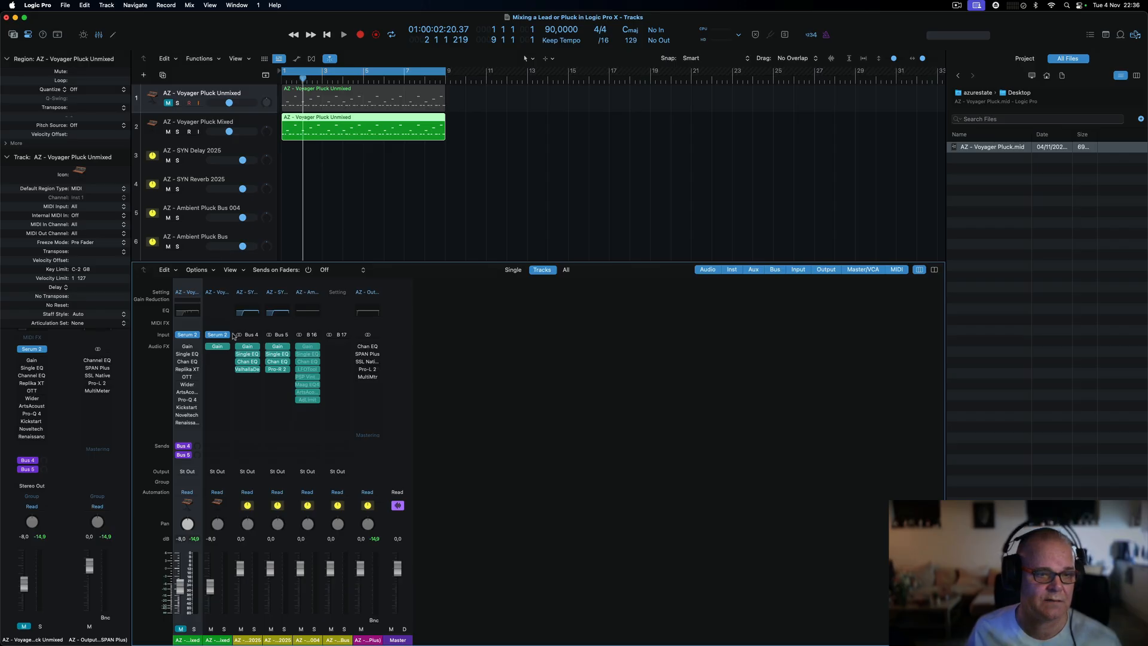
- Insert a Single Band EQ after the Gain on the Mixed channel, set to High Cut at 520 Hz with a 24 dB/Oct slope
click(225, 354)
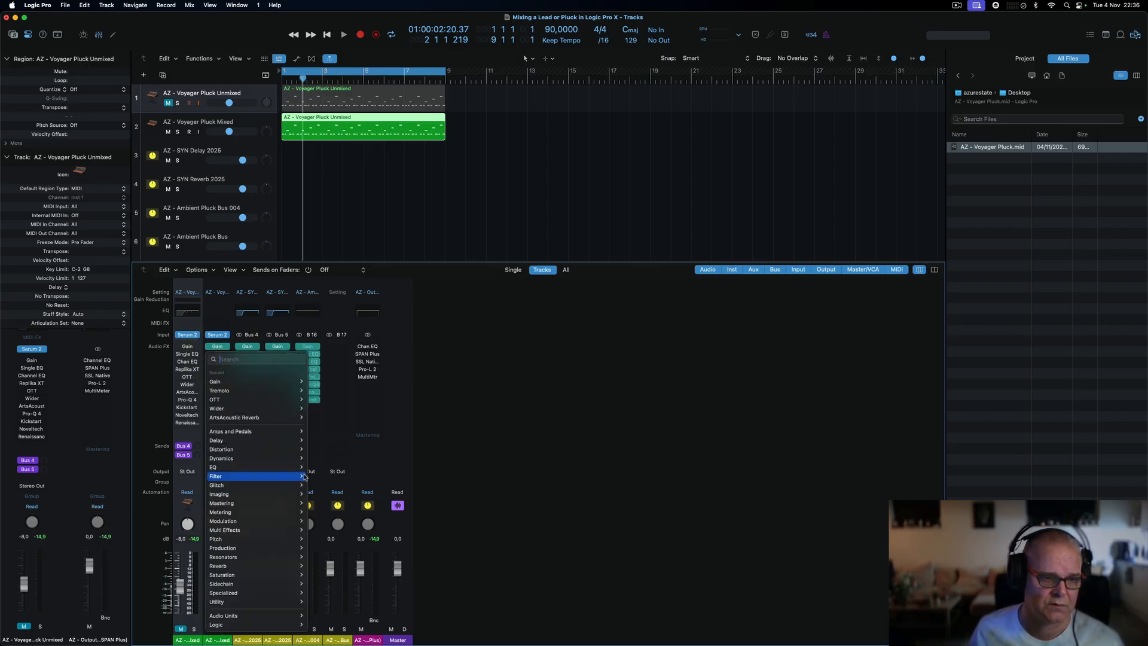
mouse_move(299, 467)
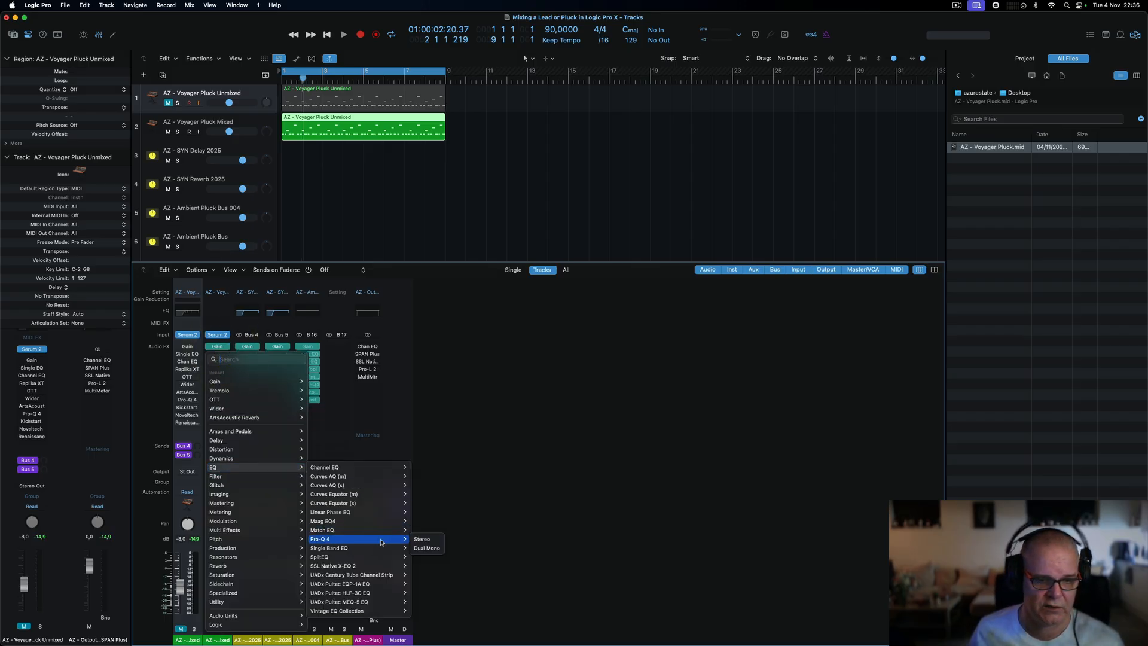
click(425, 547)
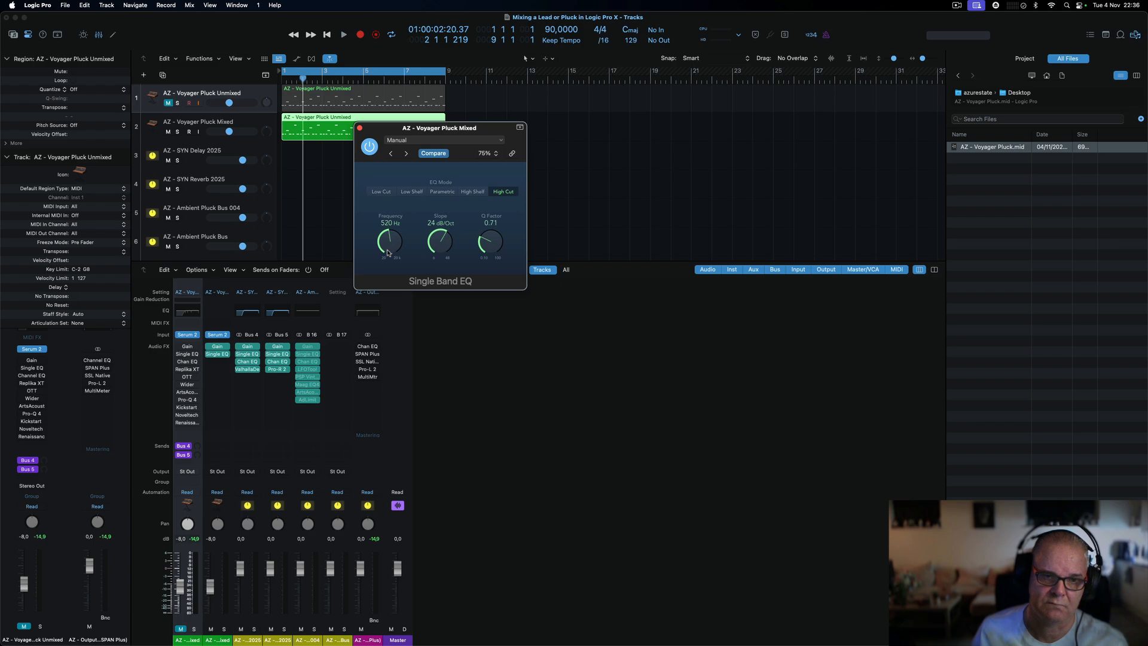
drag(387, 252, 394, 248)
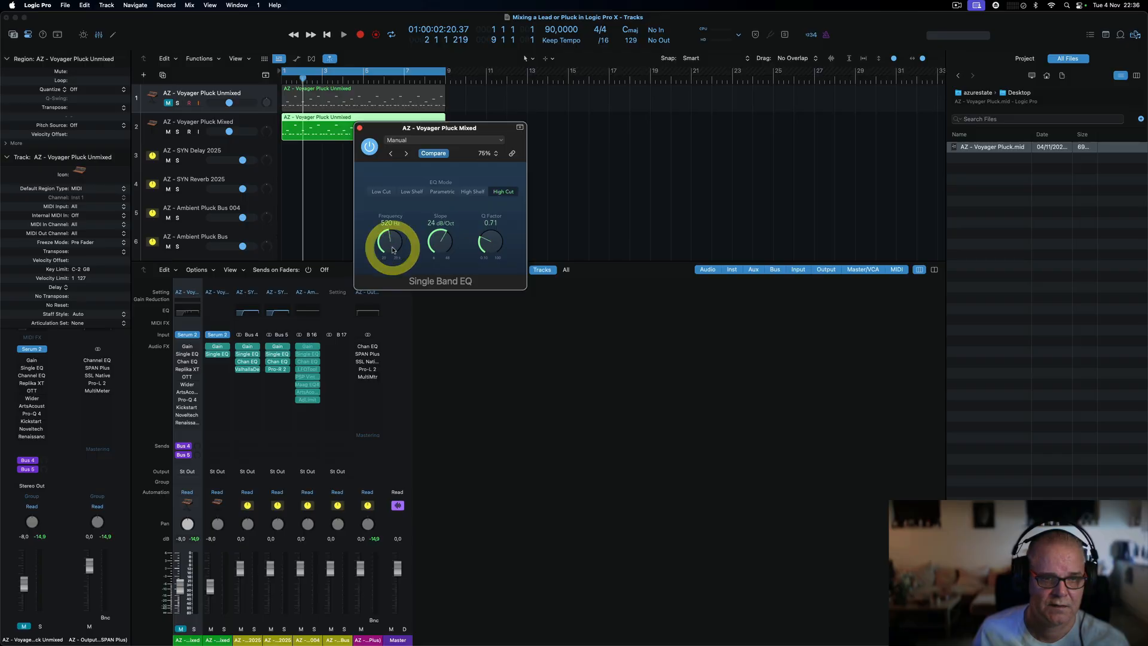
- Audition the high cut during playback by sweeping its frequency up to 7000 Hz and back to 520 Hz, and close the Single Band EQ
key(space)
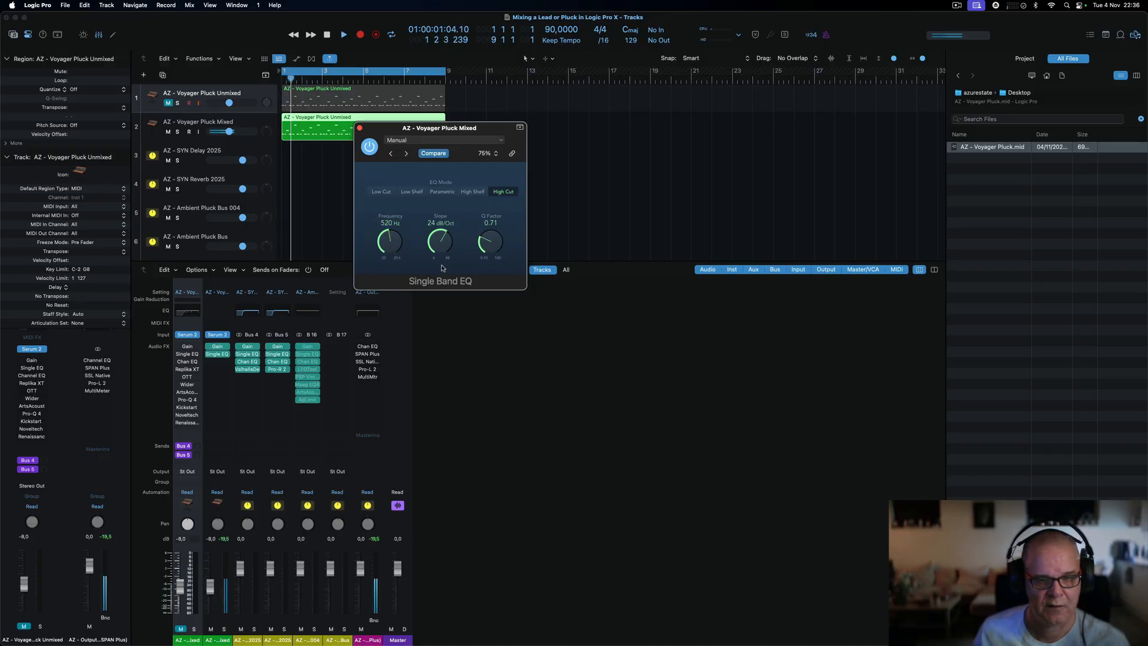
drag(392, 246, 394, 196)
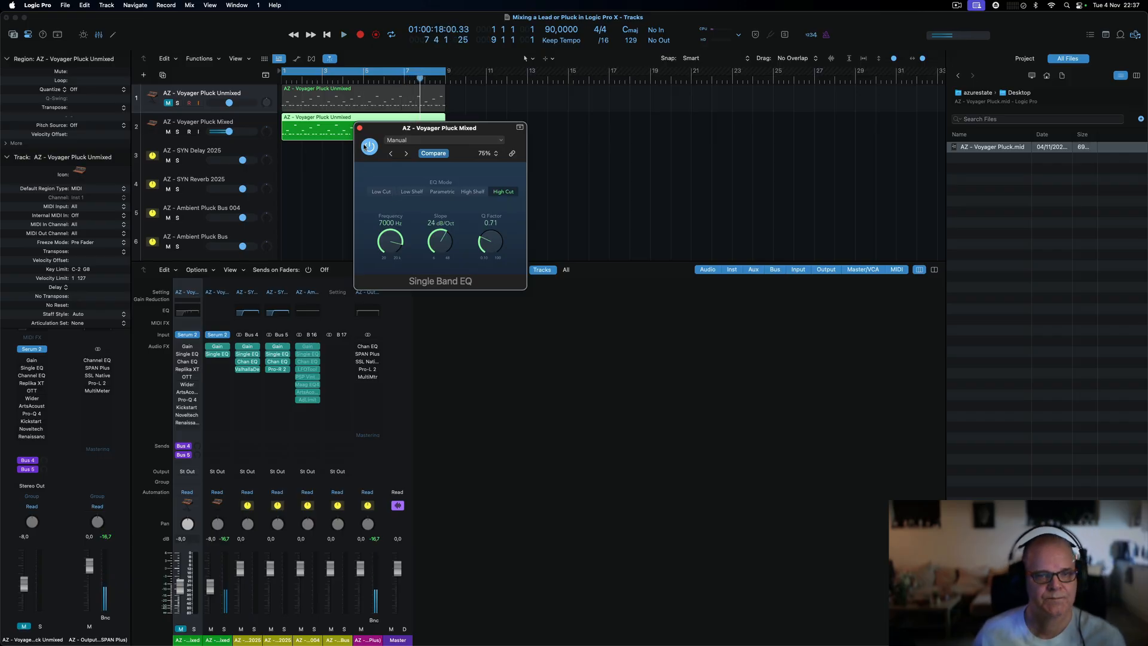
click(397, 284)
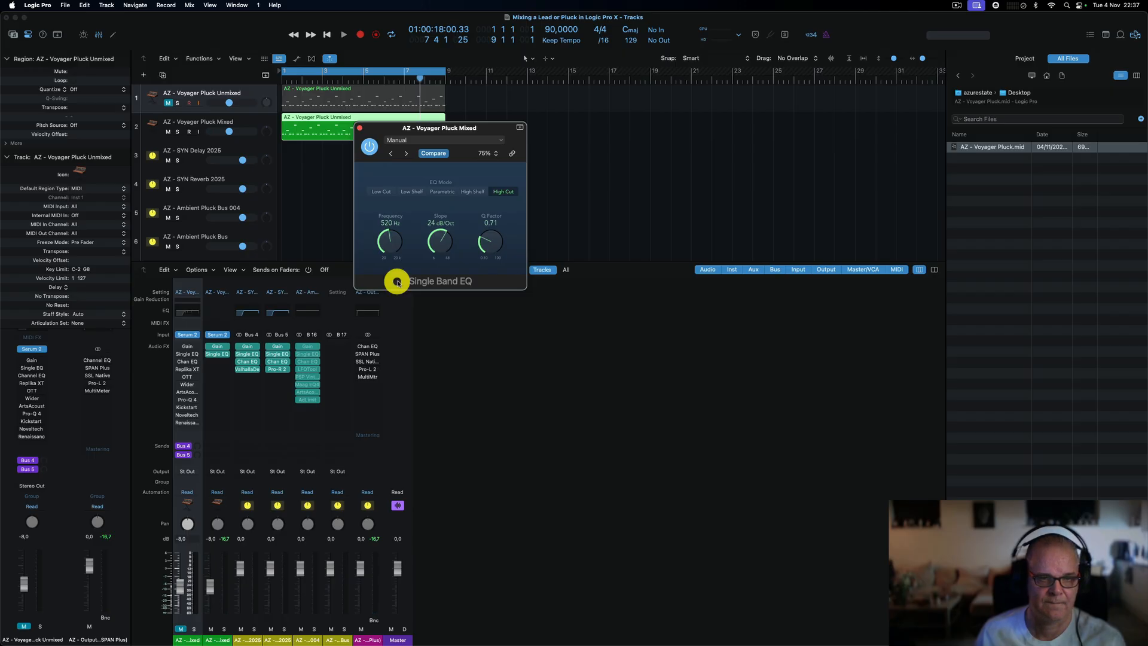
click(360, 129)
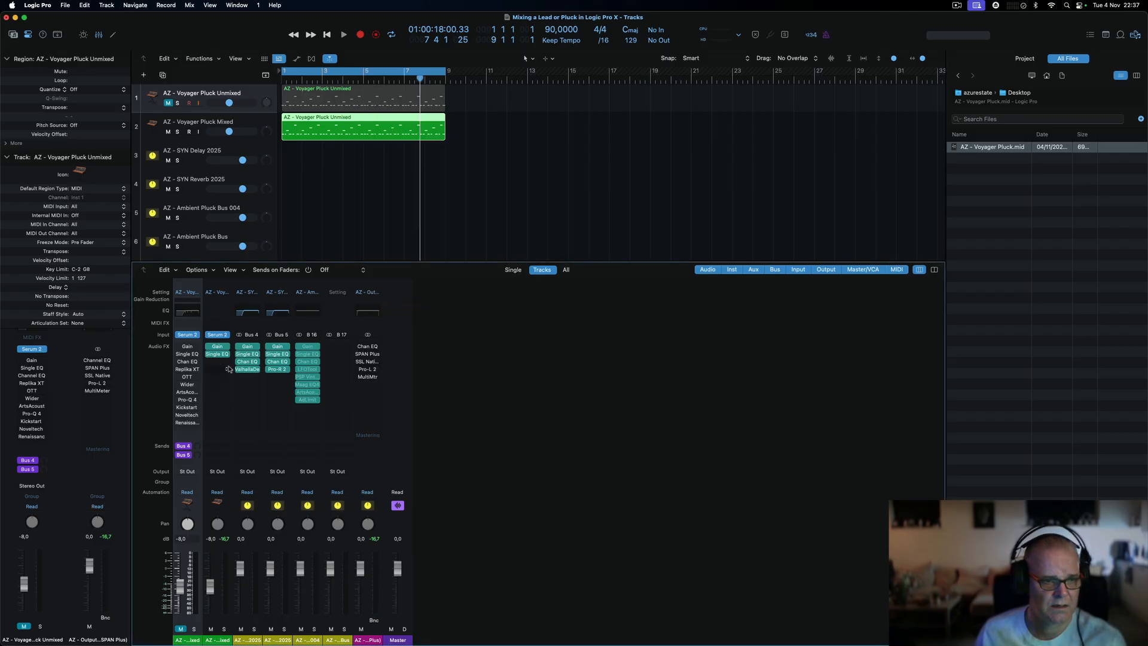
- Add a Channel EQ to the Mixed channel and enable its low-cut band at about 180 Hz with a 24 dB/Oct slope
click(219, 312)
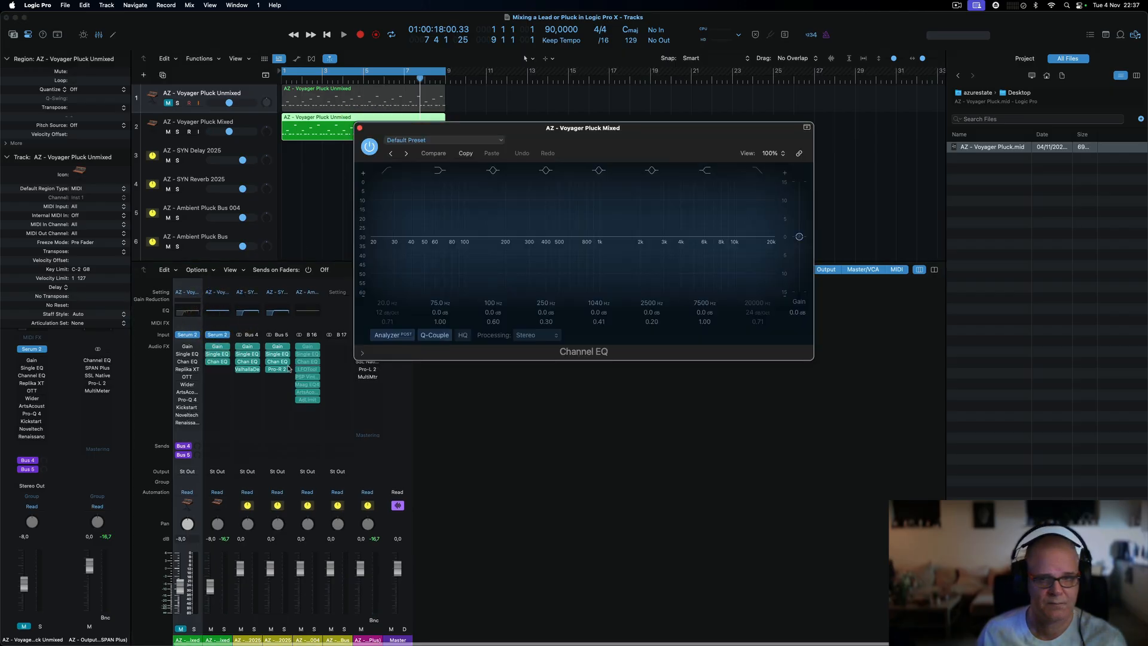
drag(595, 128, 754, 154)
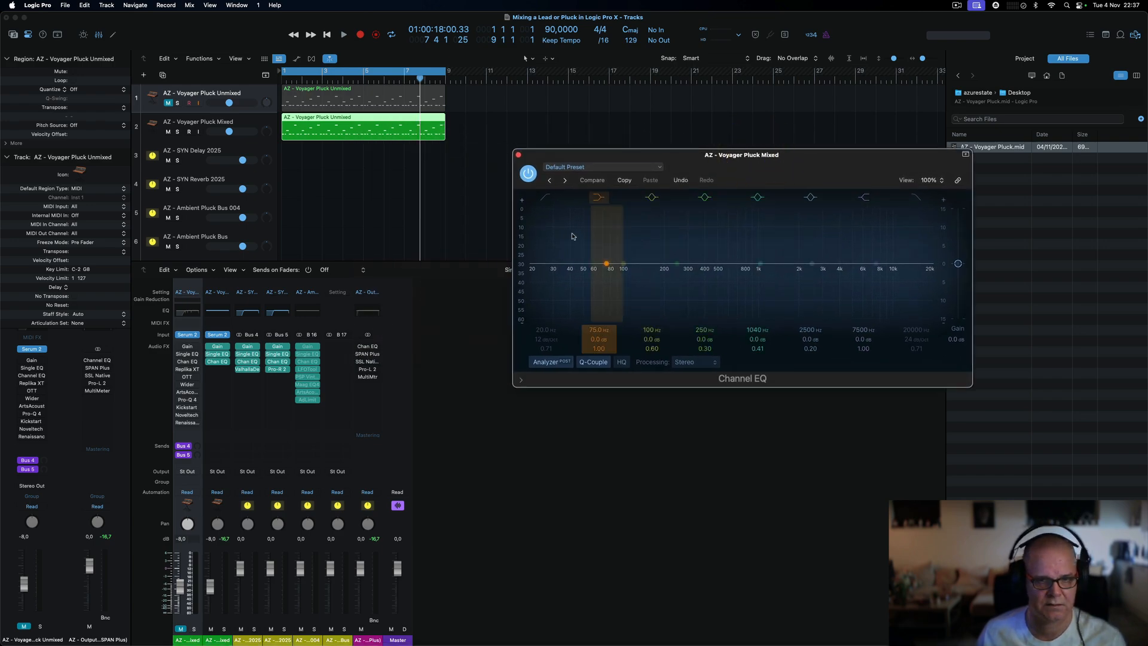
click(545, 197)
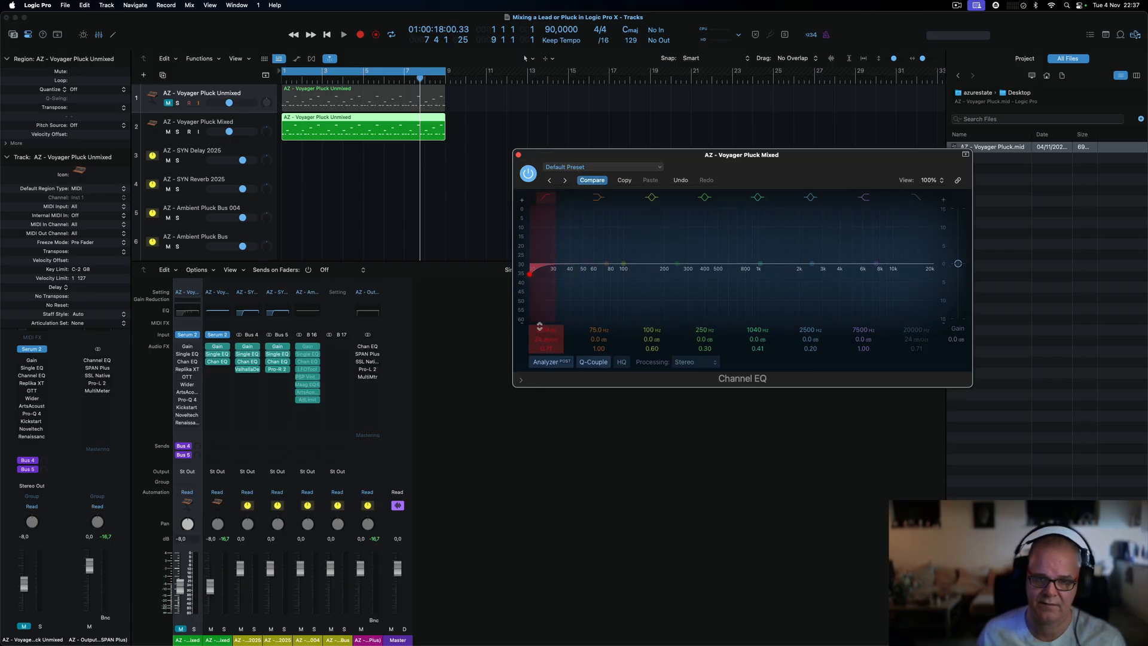
drag(545, 330, 546, 292)
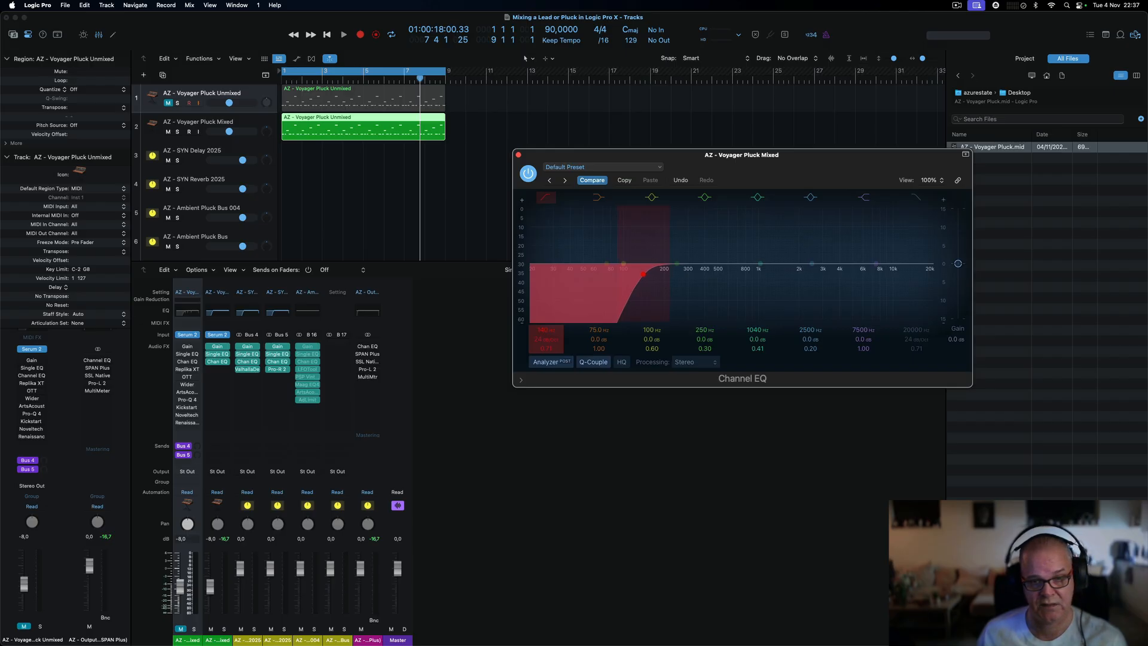
drag(545, 292, 545, 288)
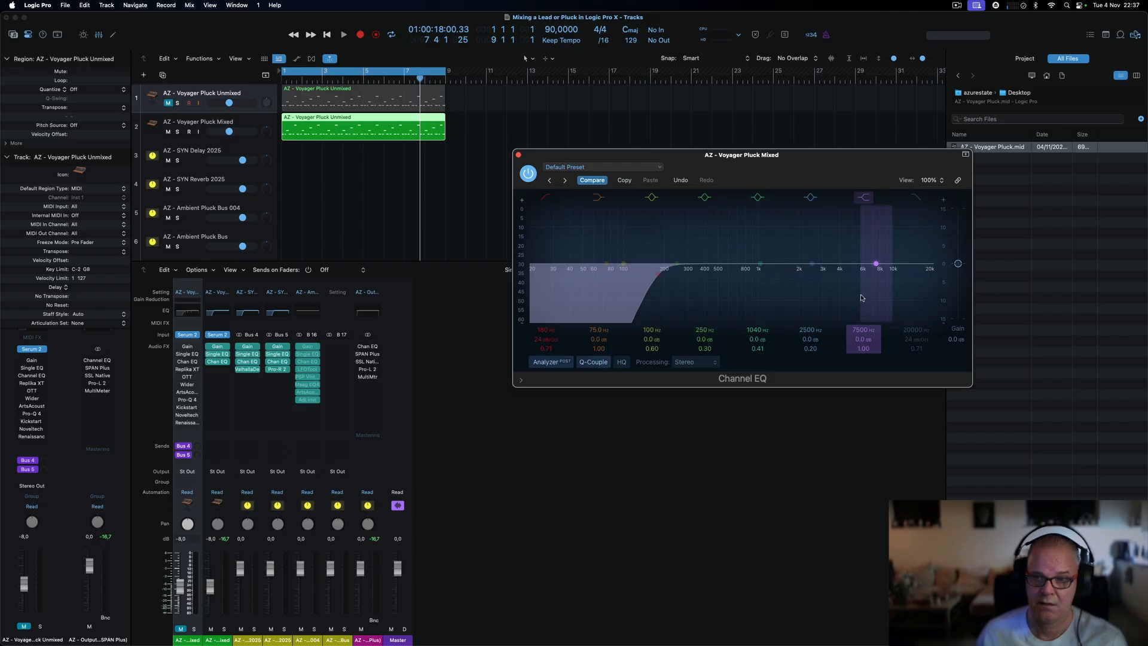
- Enable the Channel EQ's high-cut band at 18200 Hz and turn on HQ processing
click(914, 202)
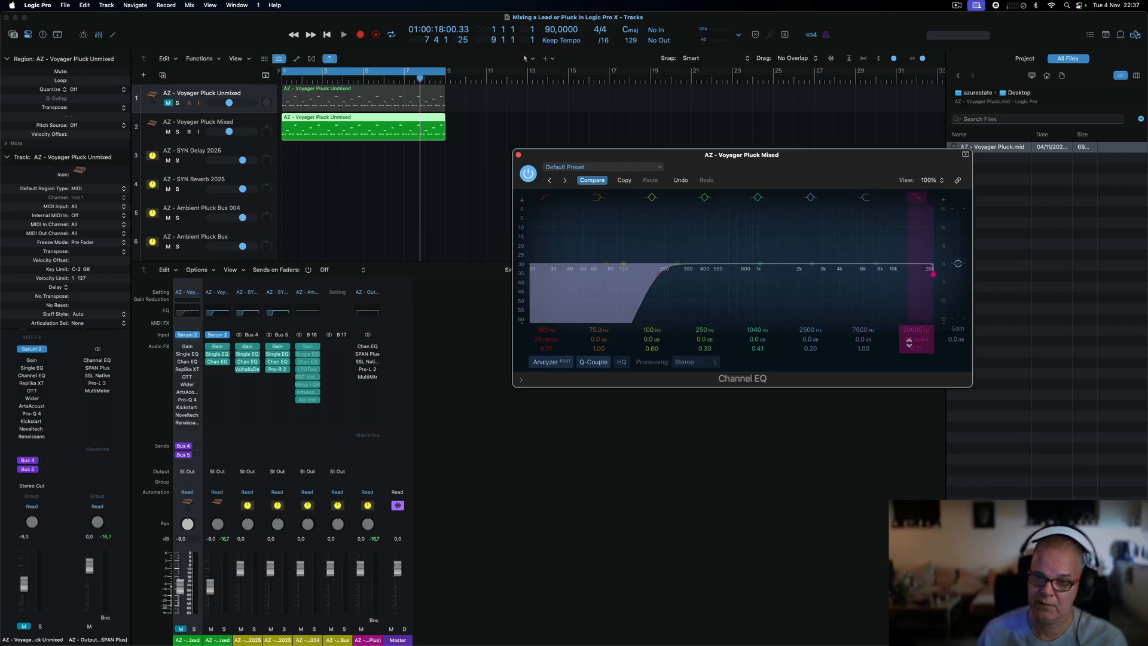
double_click(909, 329)
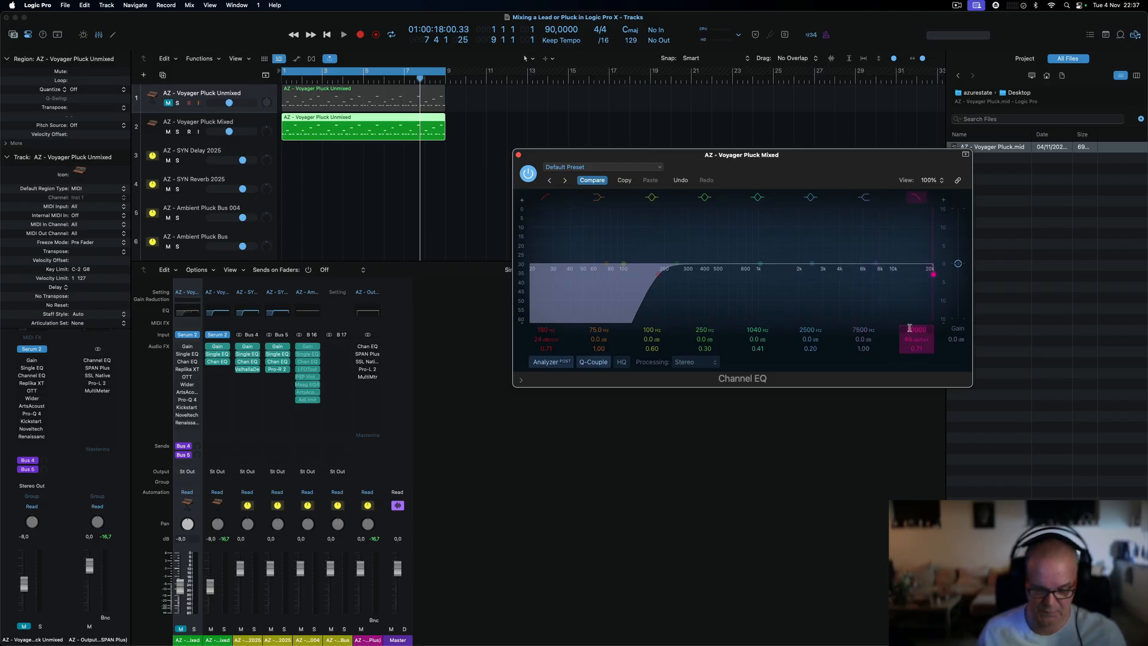
text(1820)
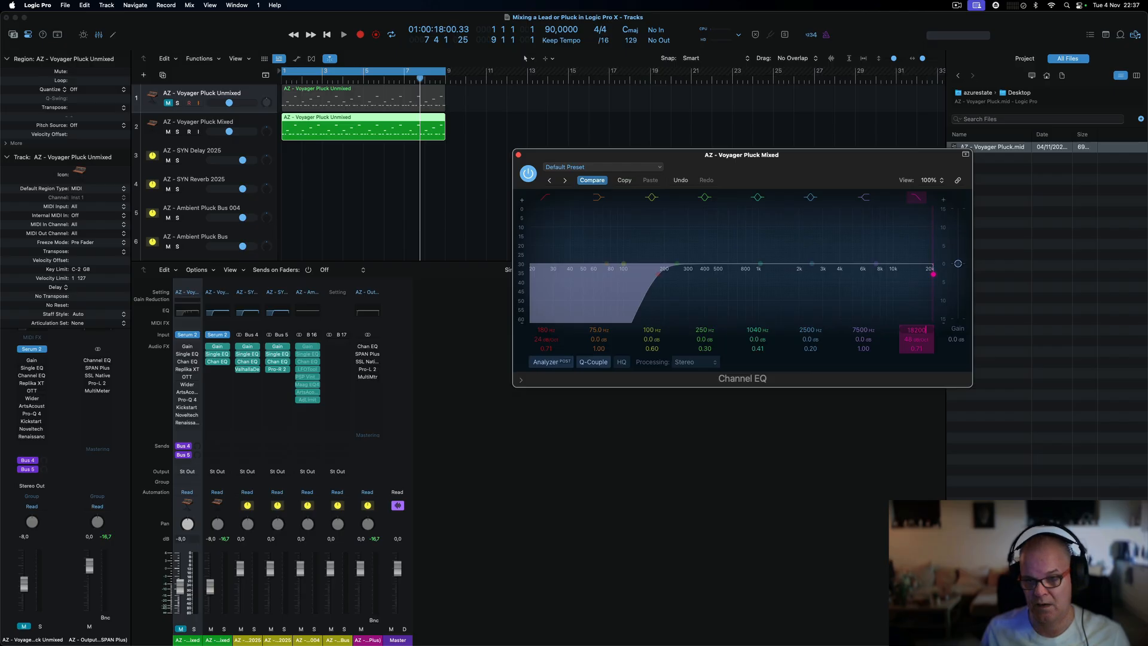
text(0)
key(Return)
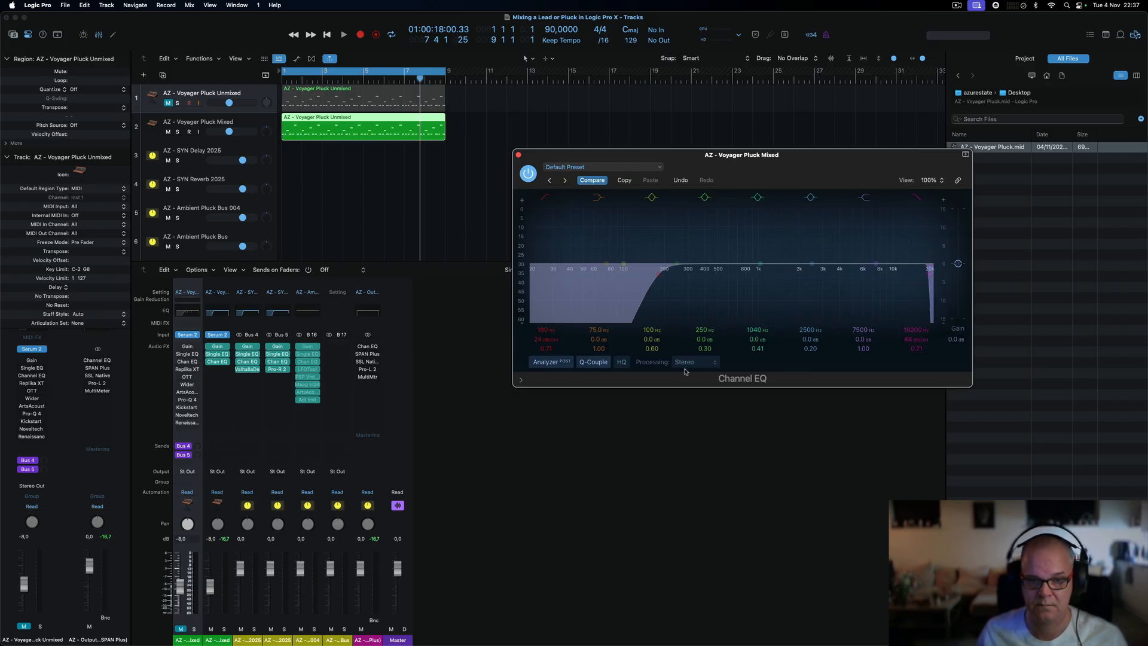
click(621, 362)
- Audition the Channel EQ's low cut during playback by switching its band off and on, and close the plug-in
key(space)
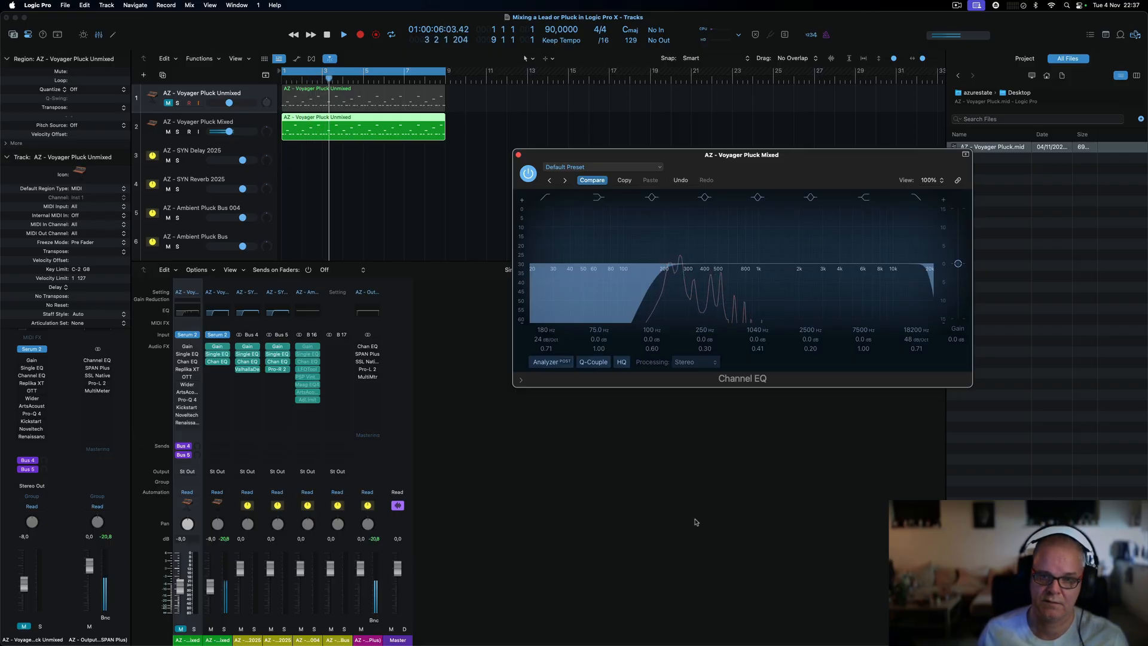
click(541, 198)
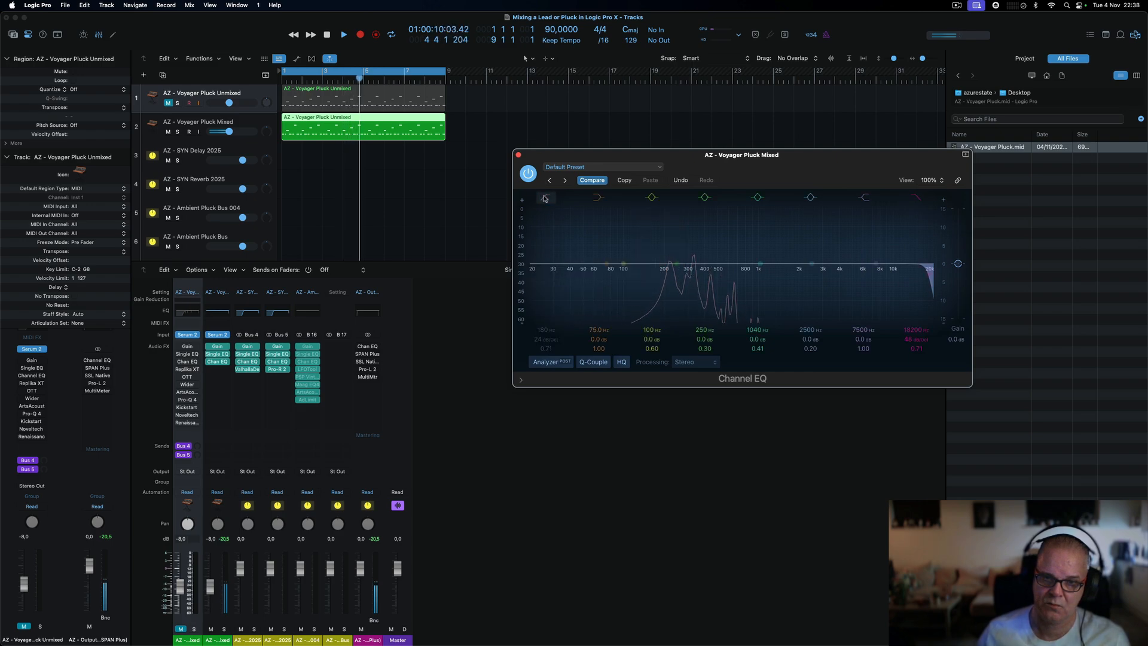
click(544, 198)
click(544, 198)
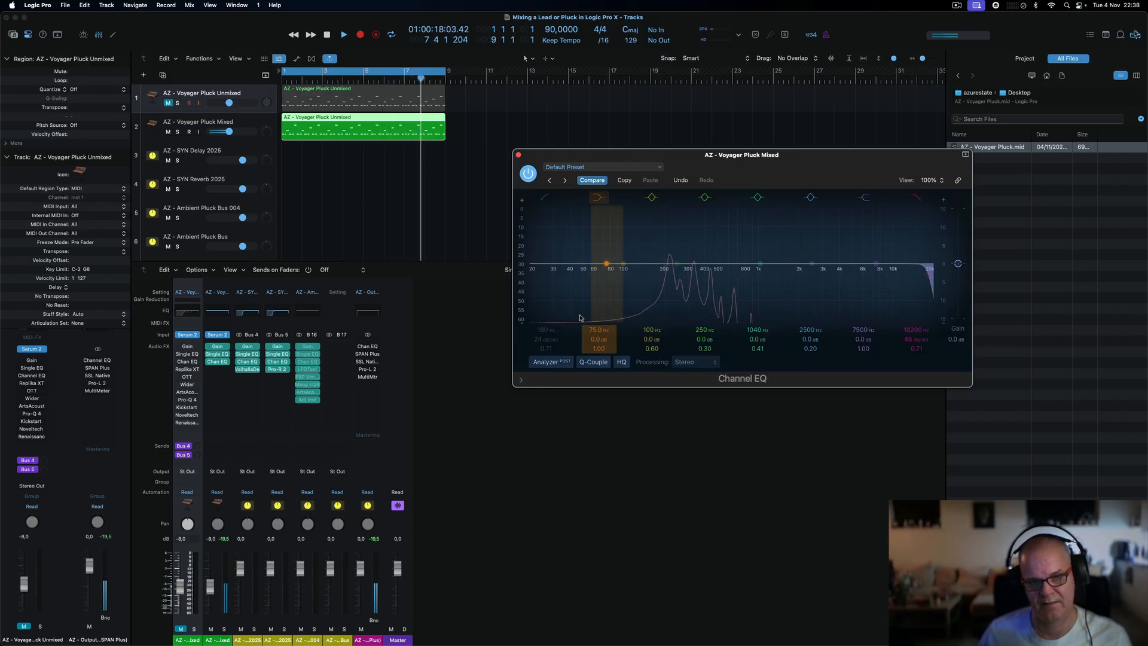
click(545, 198)
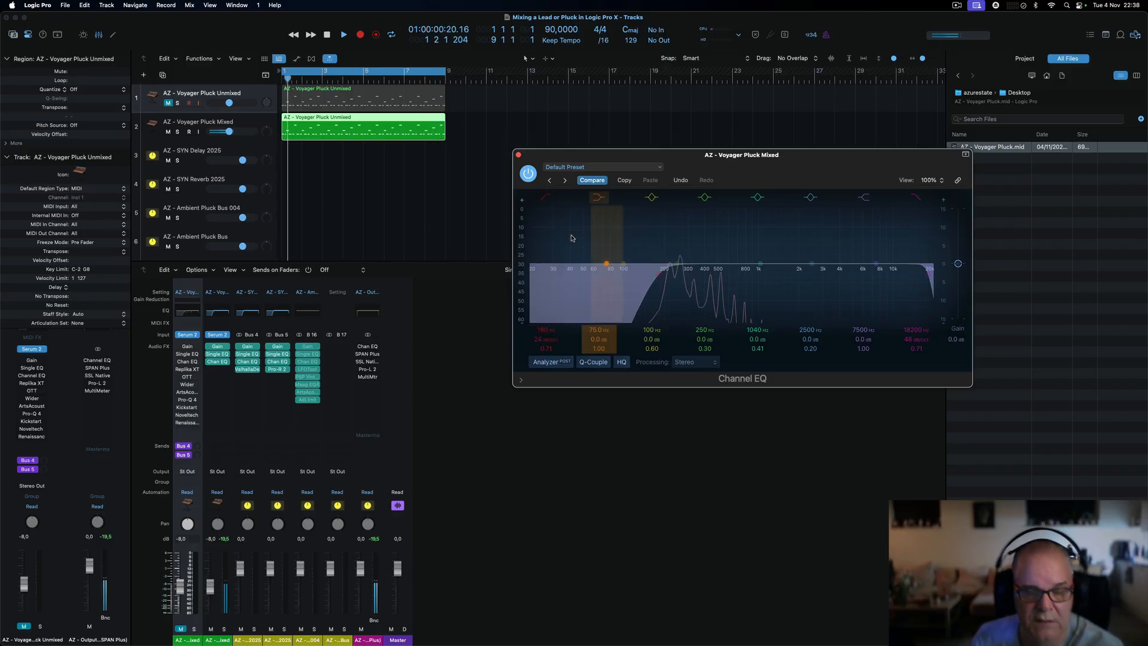
click(528, 173)
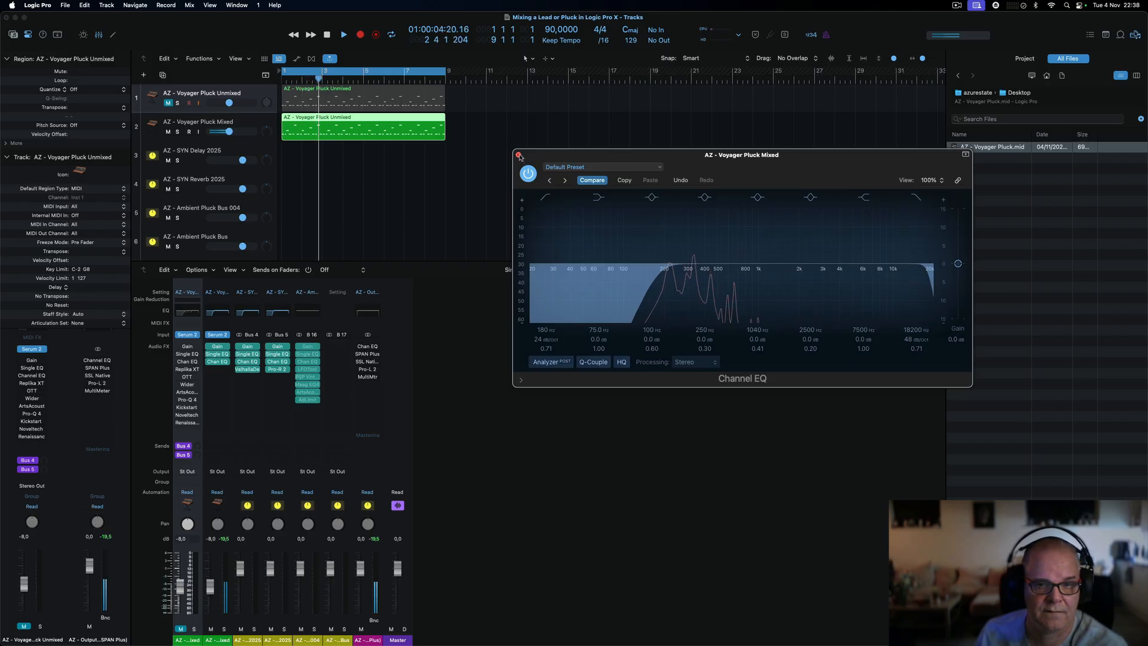
click(519, 156)
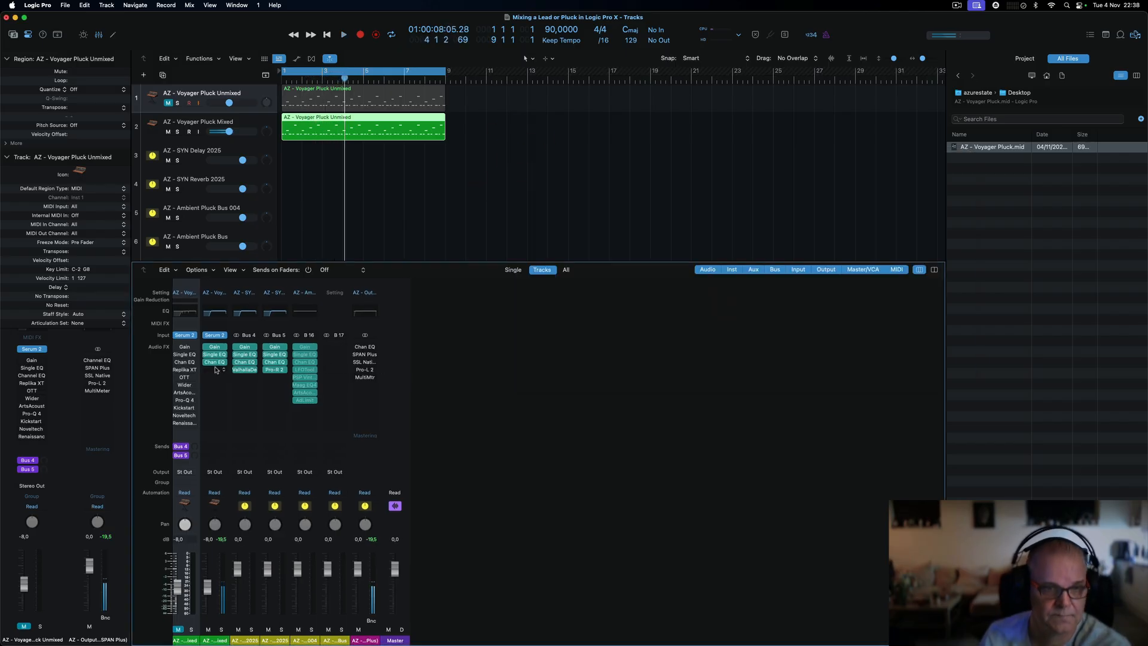
- Insert a stereo Replika XT delay after the Channel EQ on the Mixed channel
click(223, 371)
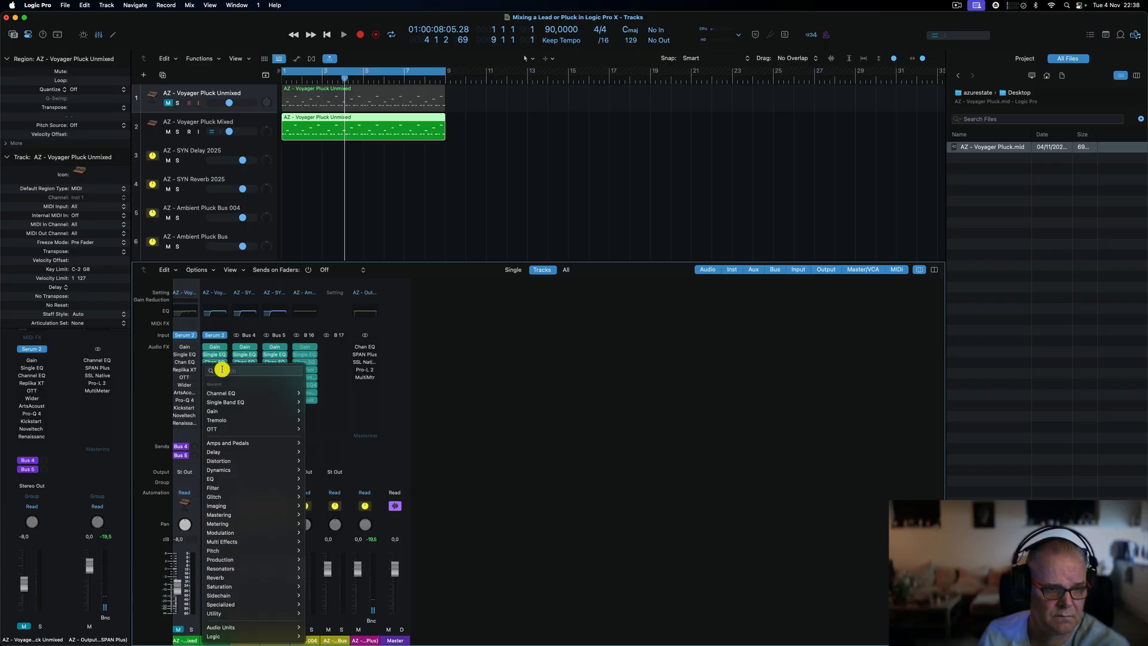
mouse_move(265, 473)
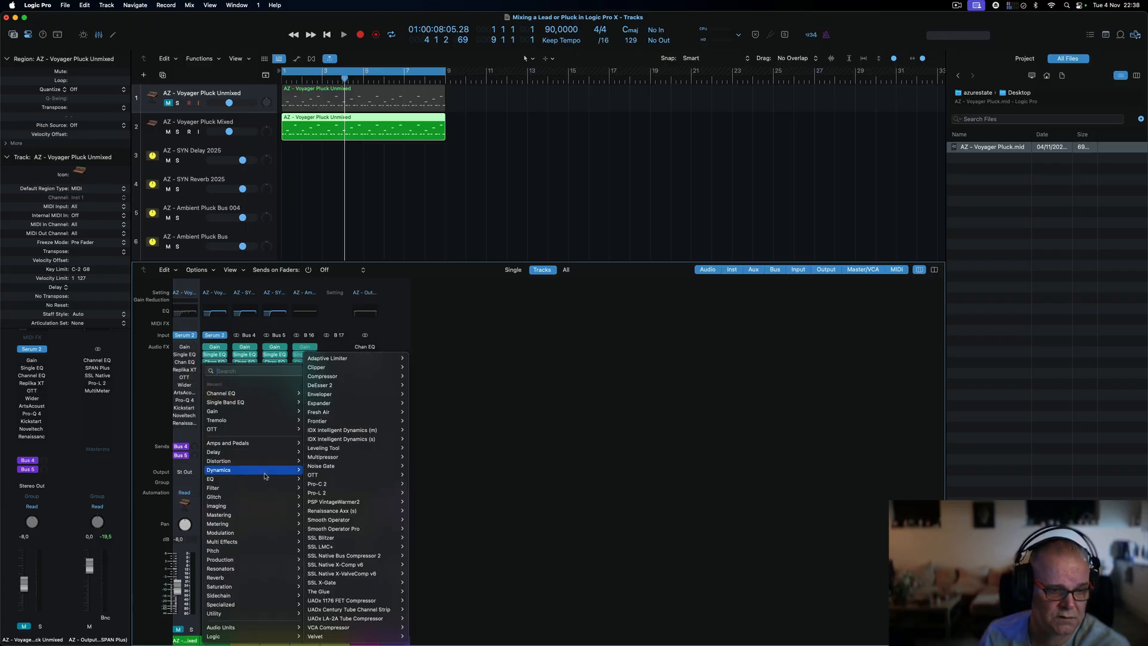
mouse_move(266, 452)
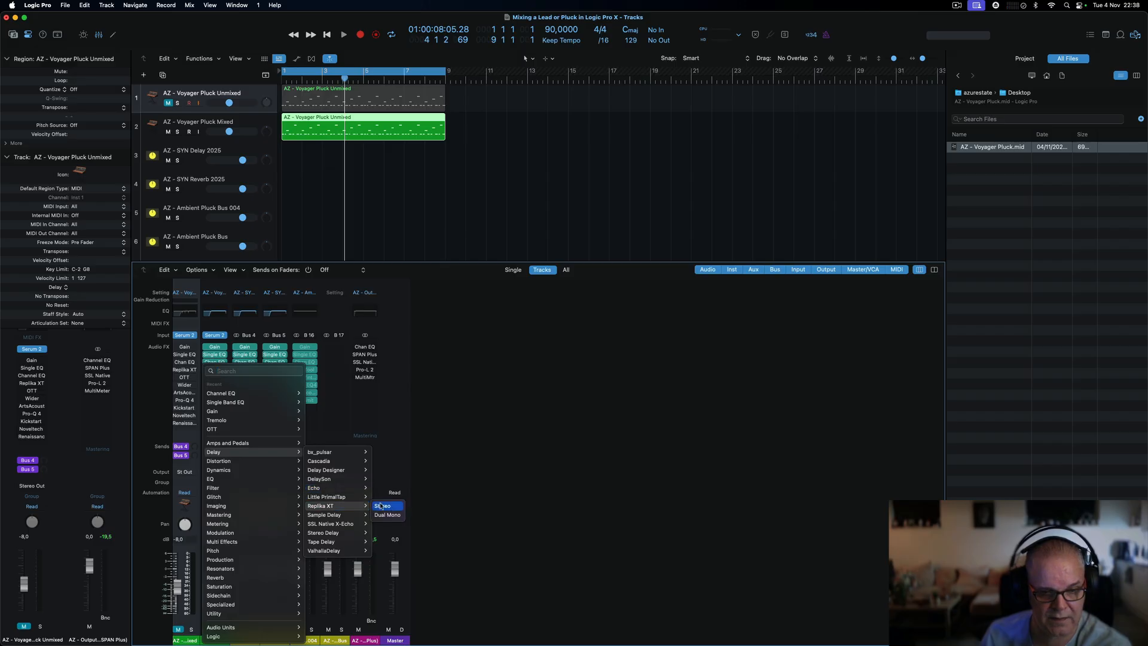
click(382, 506)
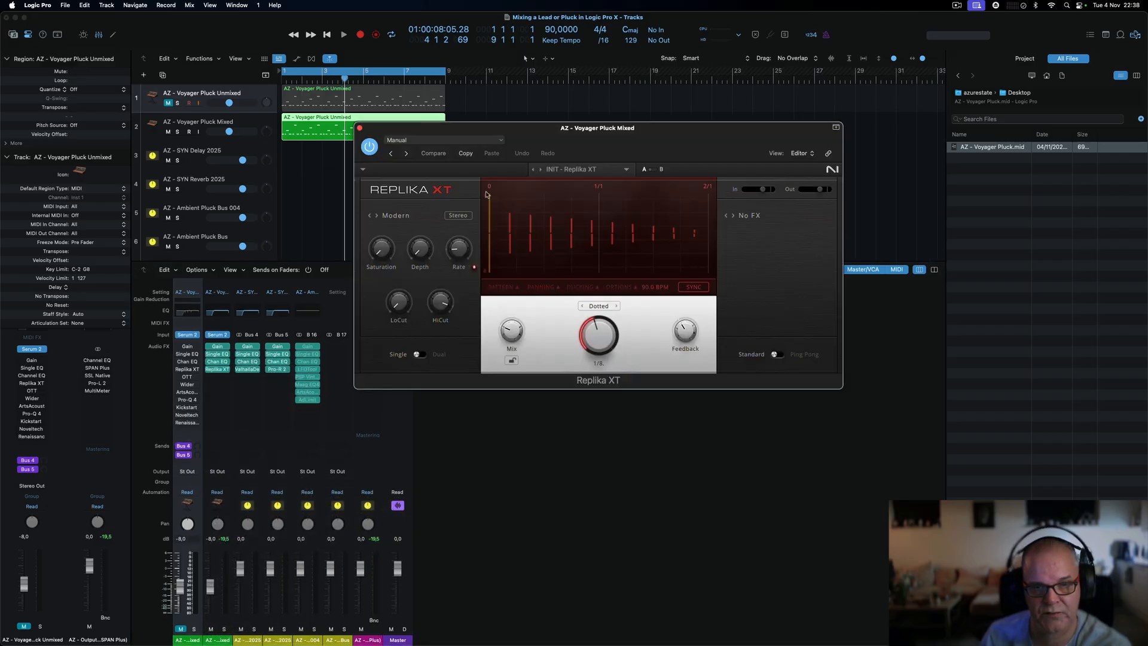
- Lower Replika XT's feedback slightly and switch the delay from Standard to Ping Pong
drag(590, 137, 822, 263)
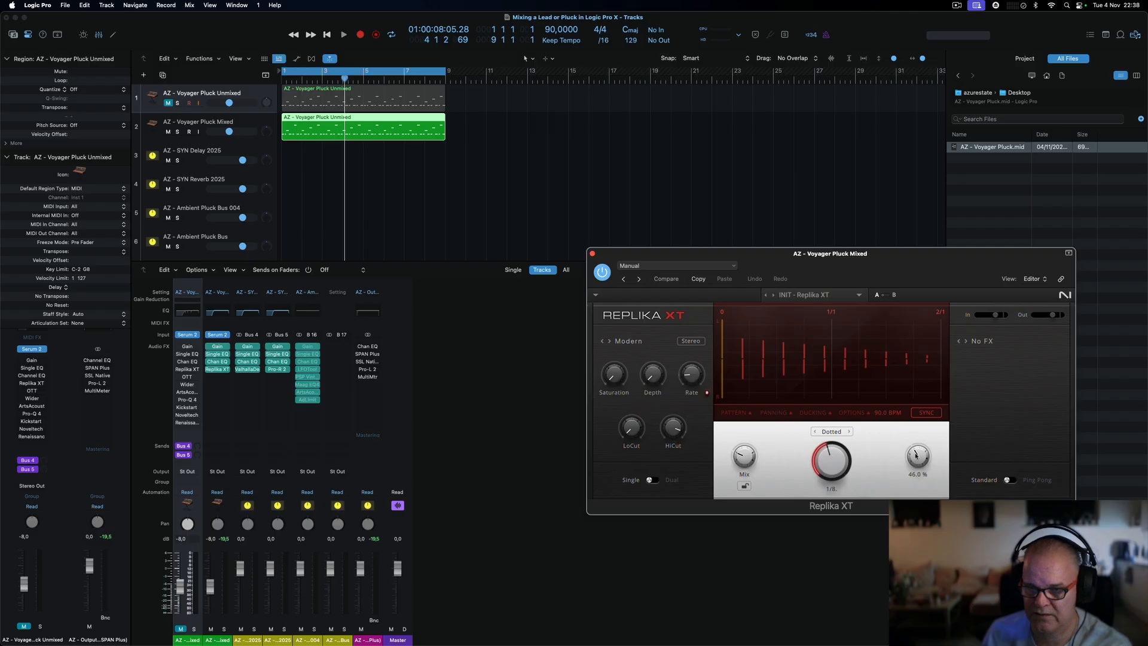
scroll(915, 456, down, 1)
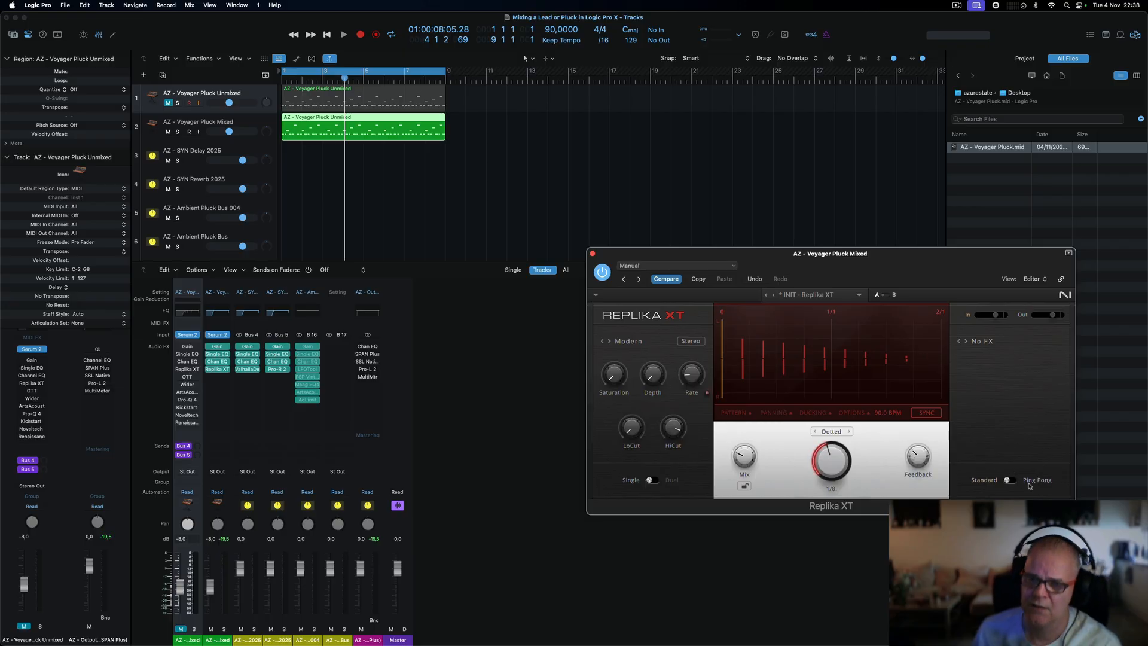
click(1010, 480)
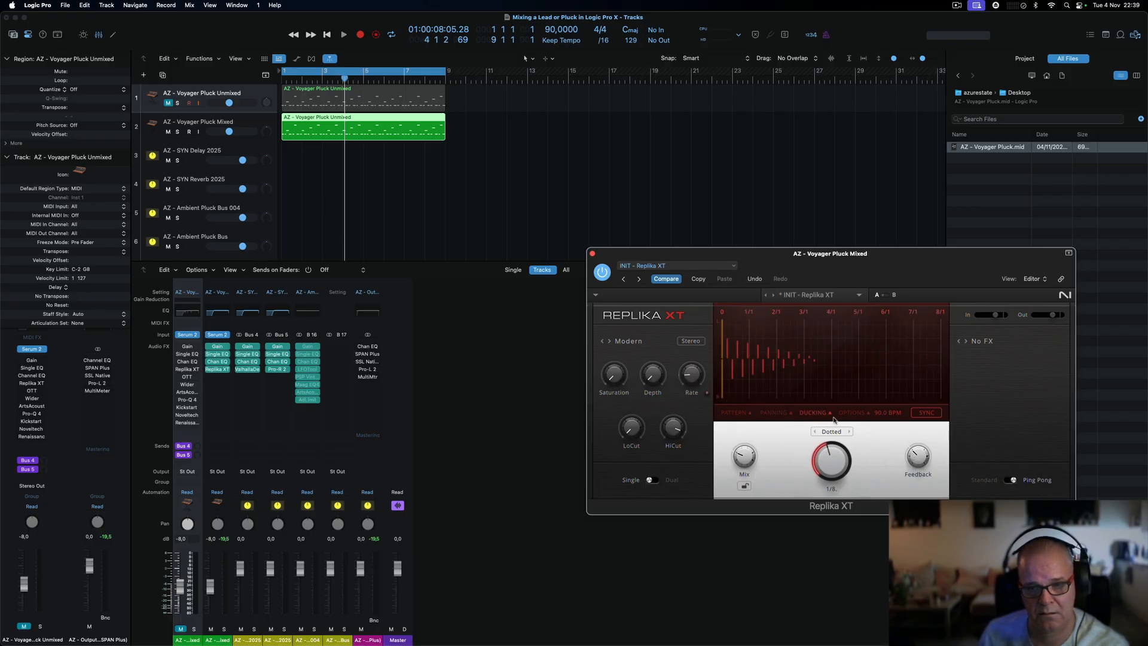
- Set the Mixed channel's Single Band EQ high-cut frequency to 7000 Hz, close it and audition the pluck with the delay
click(218, 353)
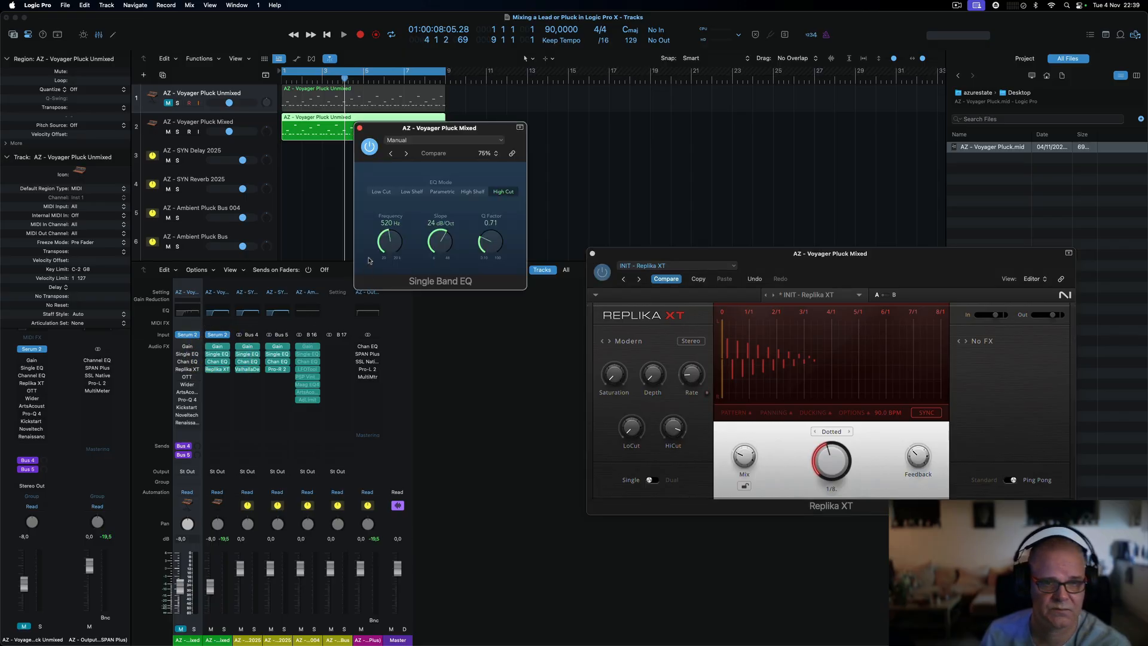
drag(388, 247, 385, 205)
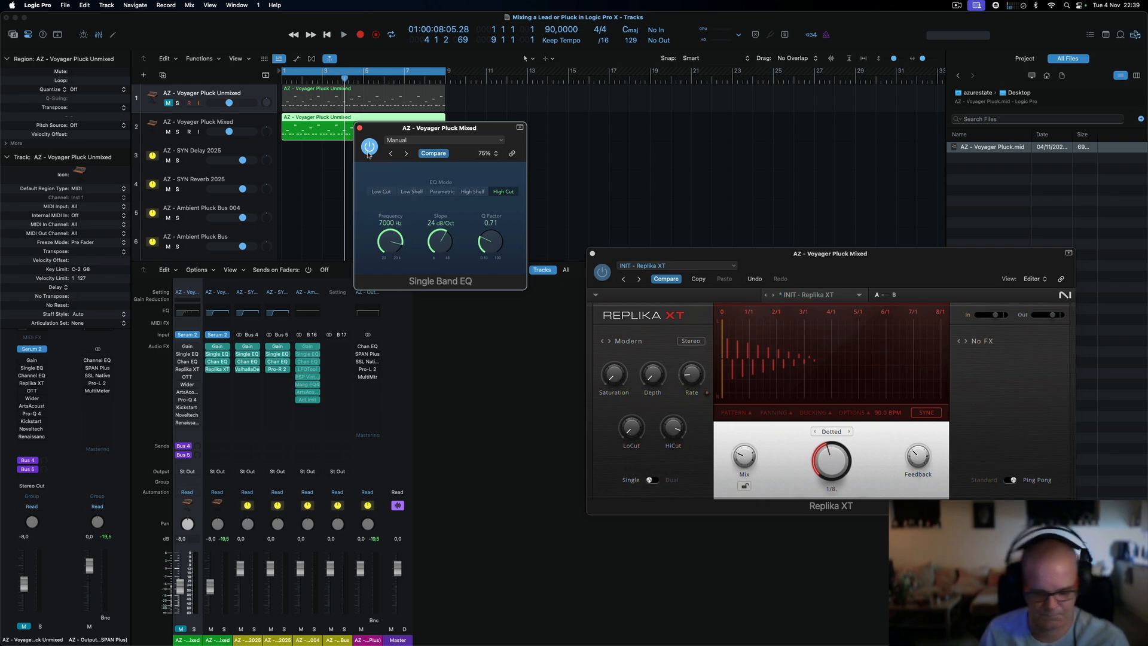
key(space)
click(359, 128)
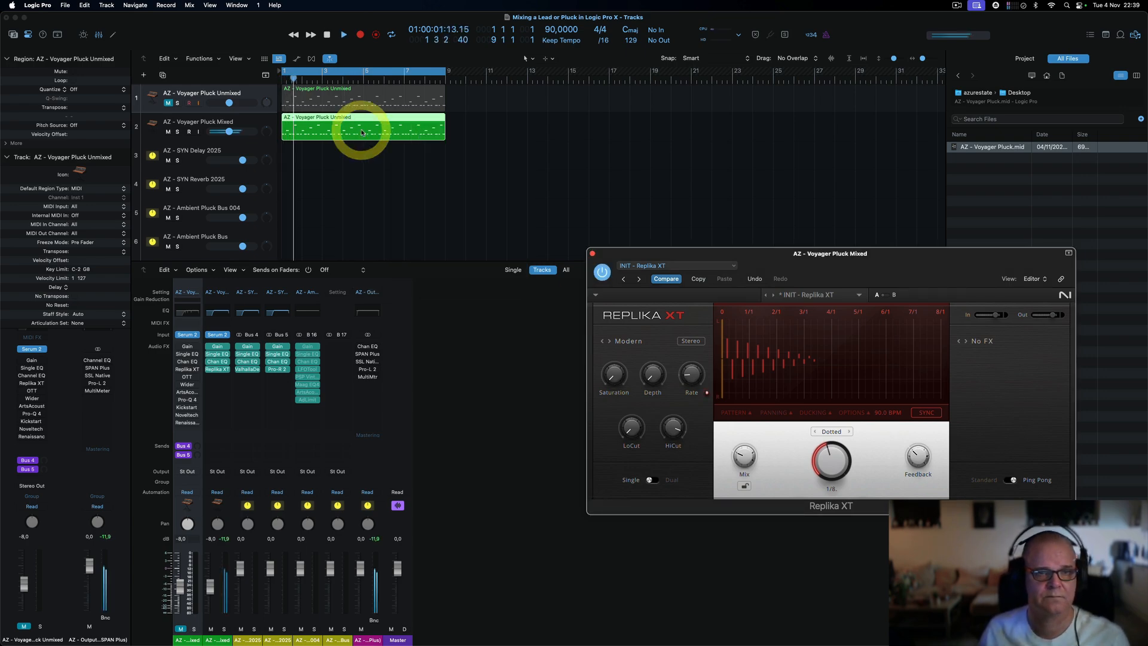
scroll(402, 209, right, 1)
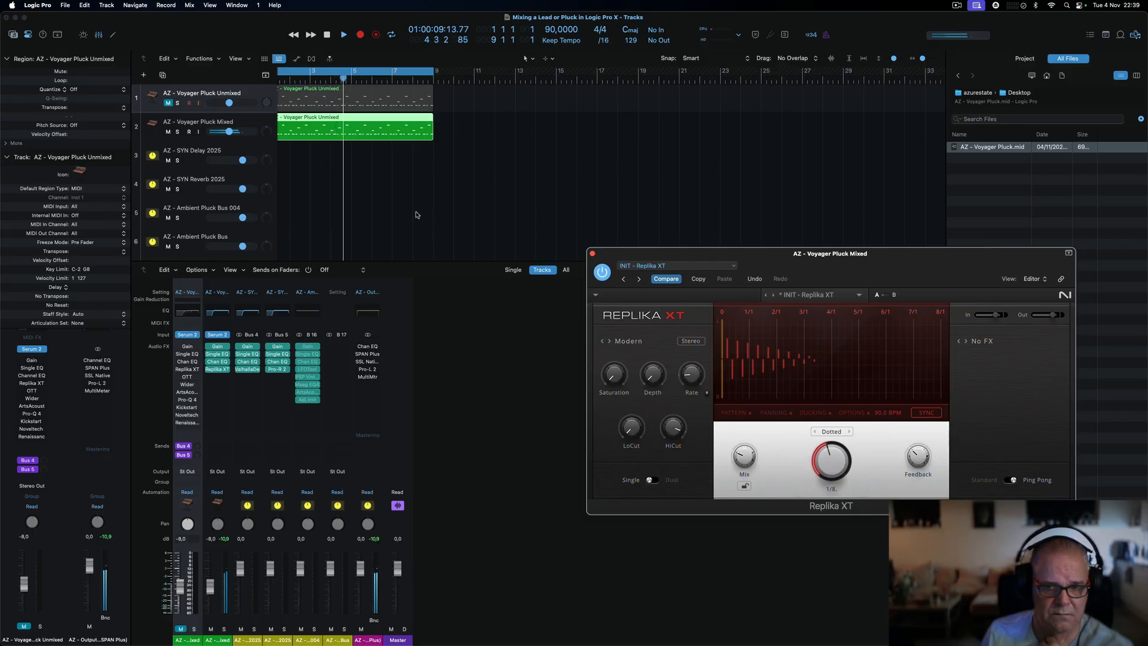
key(space)
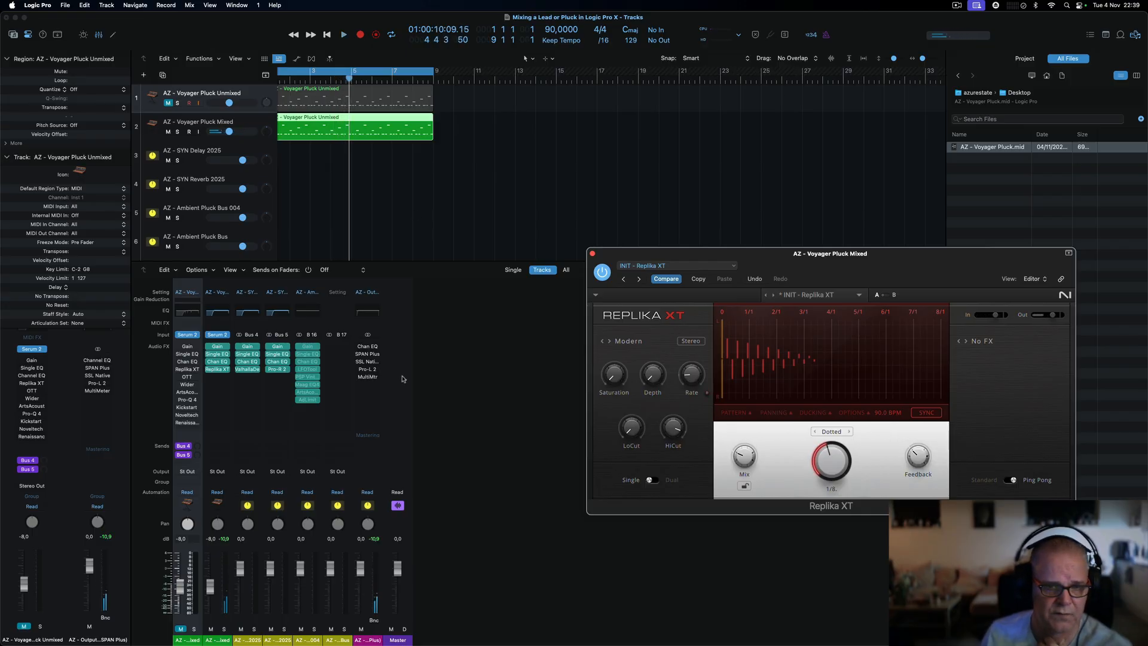
- Insert the OTT multiband compressor after Replika XT on the Mixed channel and arrange both plug-in windows apart
click(226, 378)
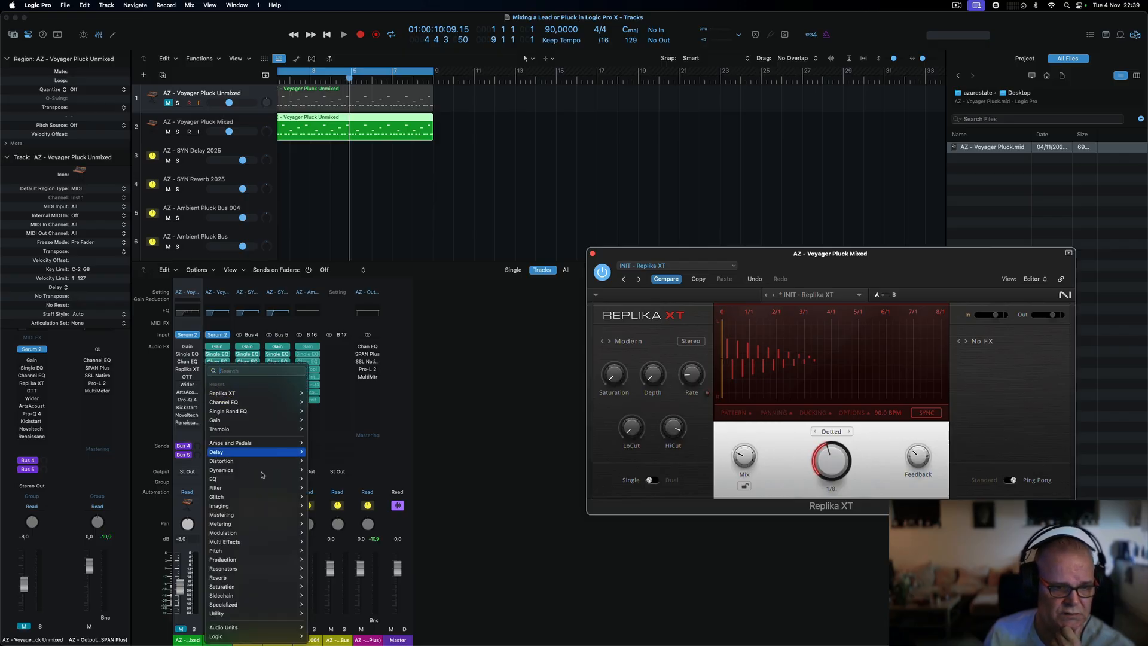
mouse_move(277, 507)
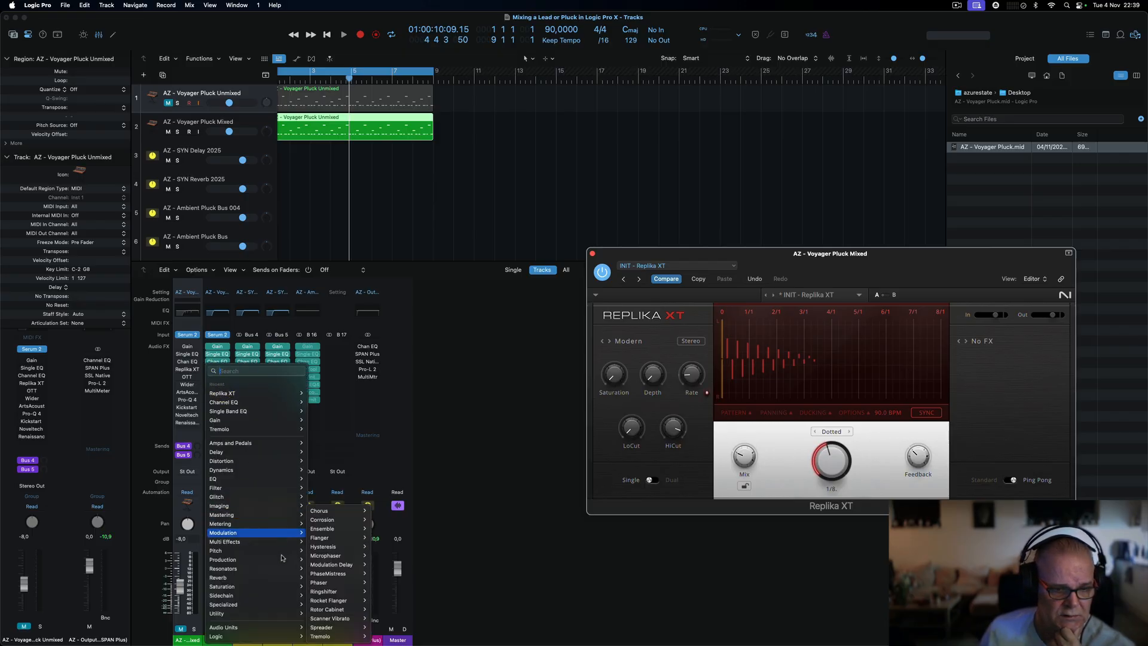
mouse_move(281, 559)
mouse_move(369, 519)
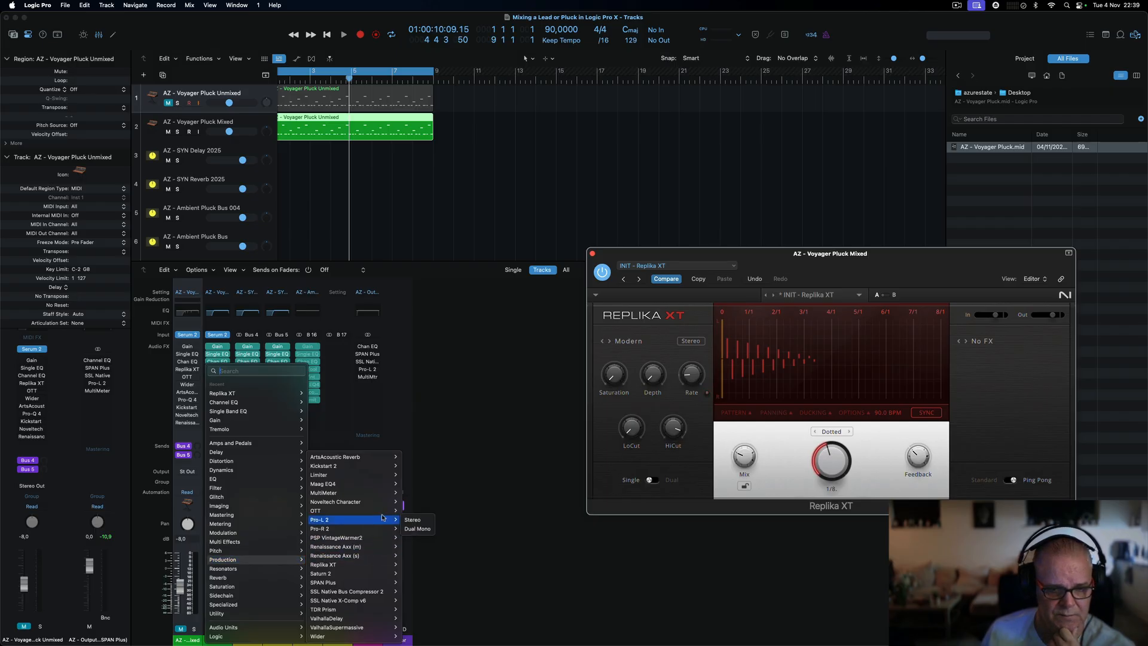
click(408, 520)
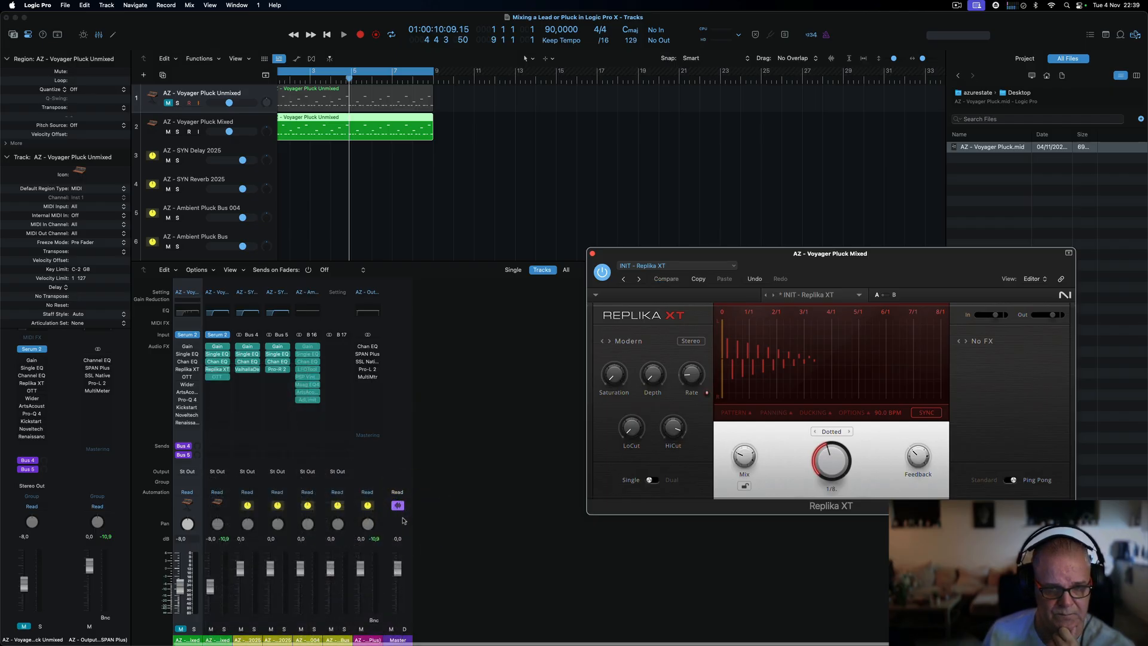
drag(446, 128, 600, 89)
drag(725, 256, 787, 366)
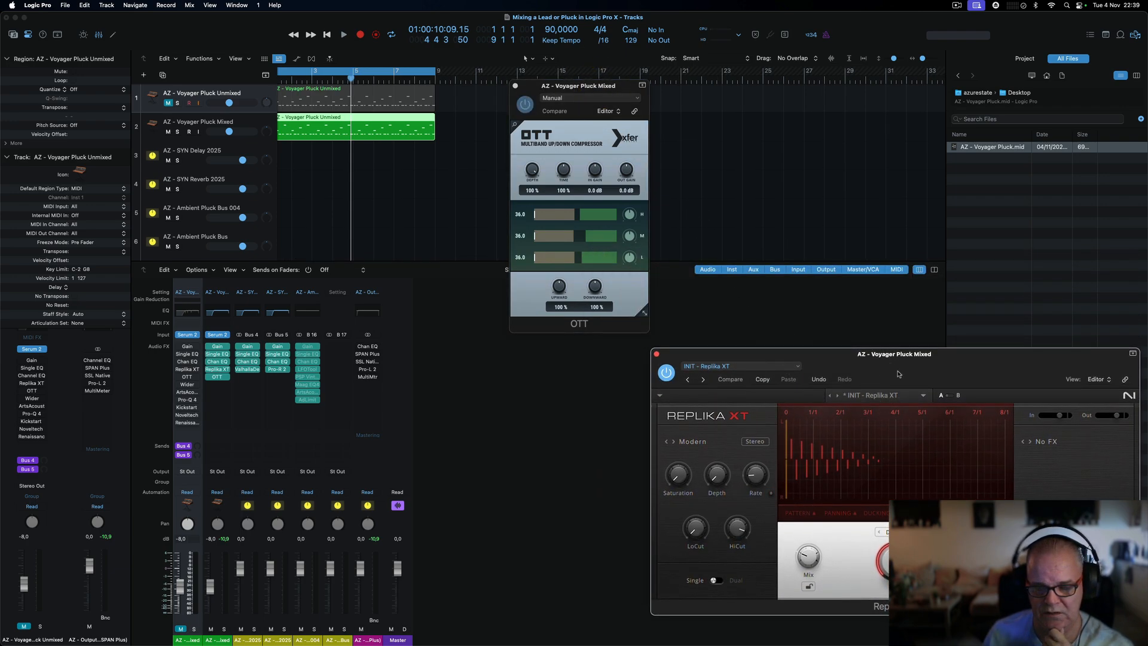
- Load the Pong Ping preset from the Classics in Replika XT, shorten its delay time and set the timing to Dotted
click(902, 396)
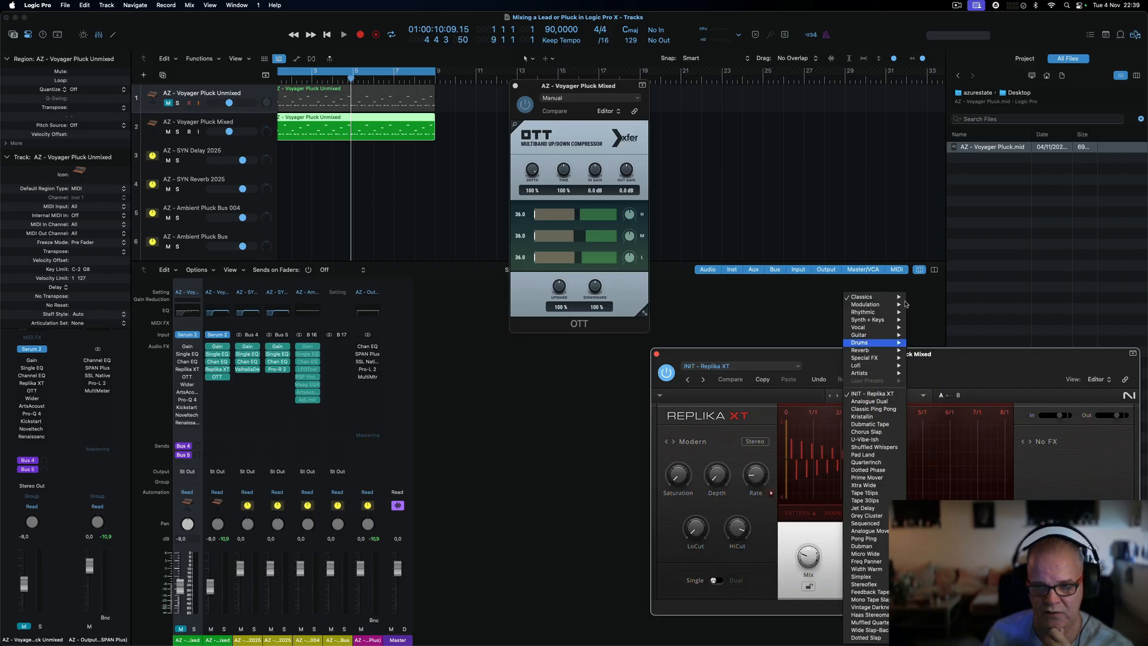
mouse_move(898, 297)
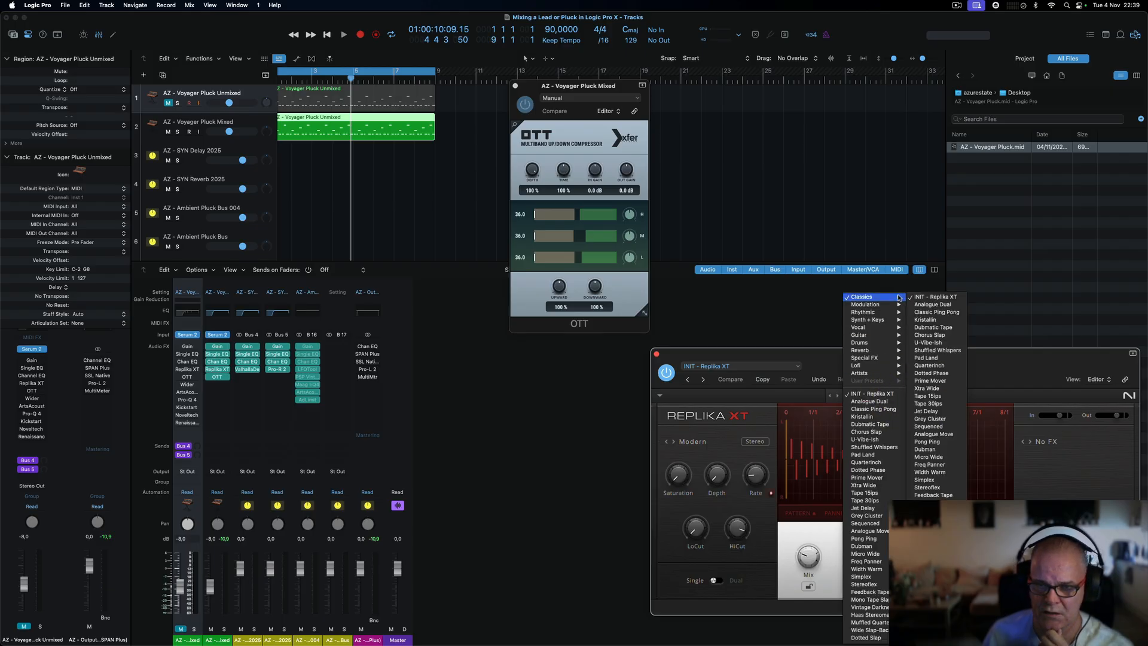
click(955, 443)
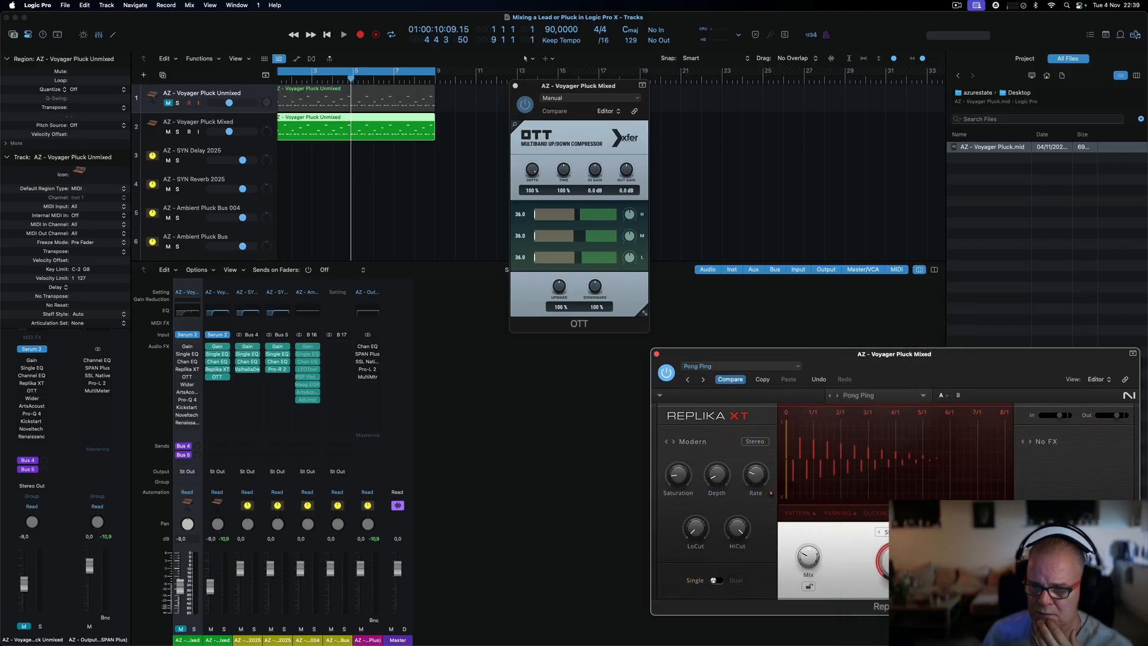
drag(899, 560, 899, 572)
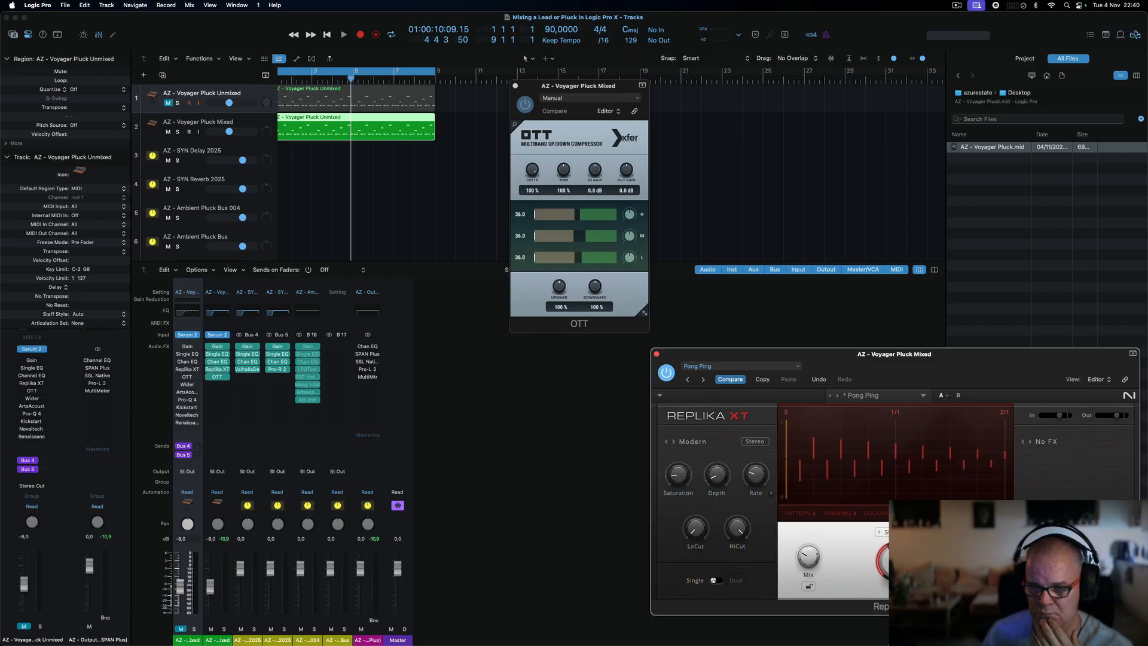
click(882, 531)
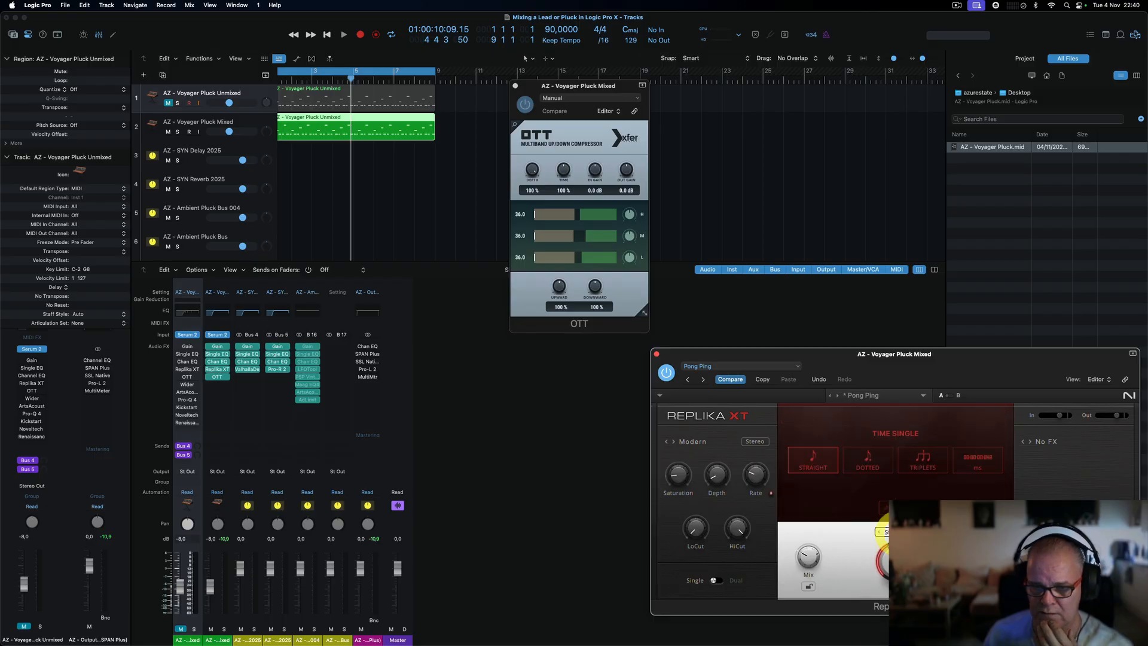
click(883, 458)
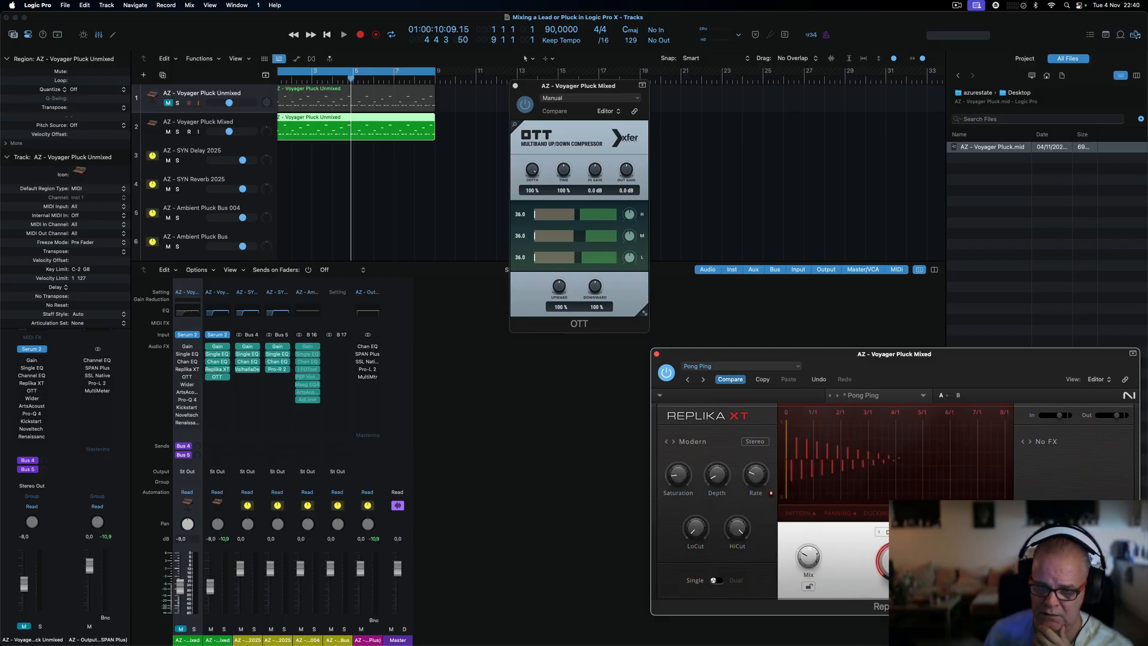
- Audition the Mixed track briefly with the Pong Ping delay and OTT active, and close Replika XT
click(776, 311)
key(space)
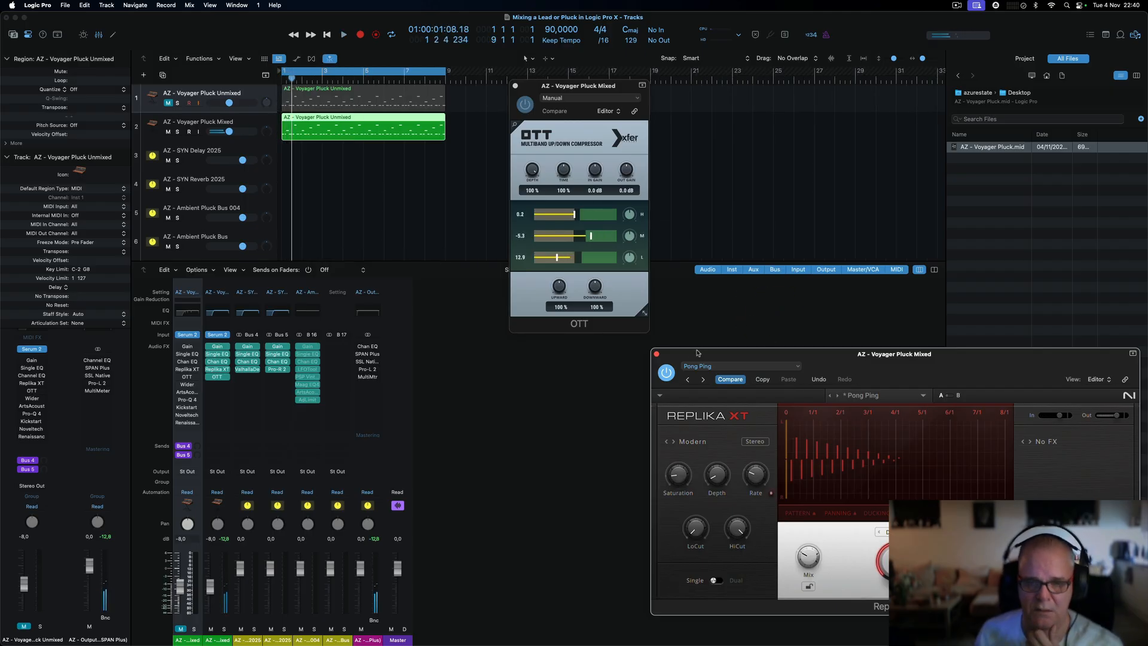
click(655, 354)
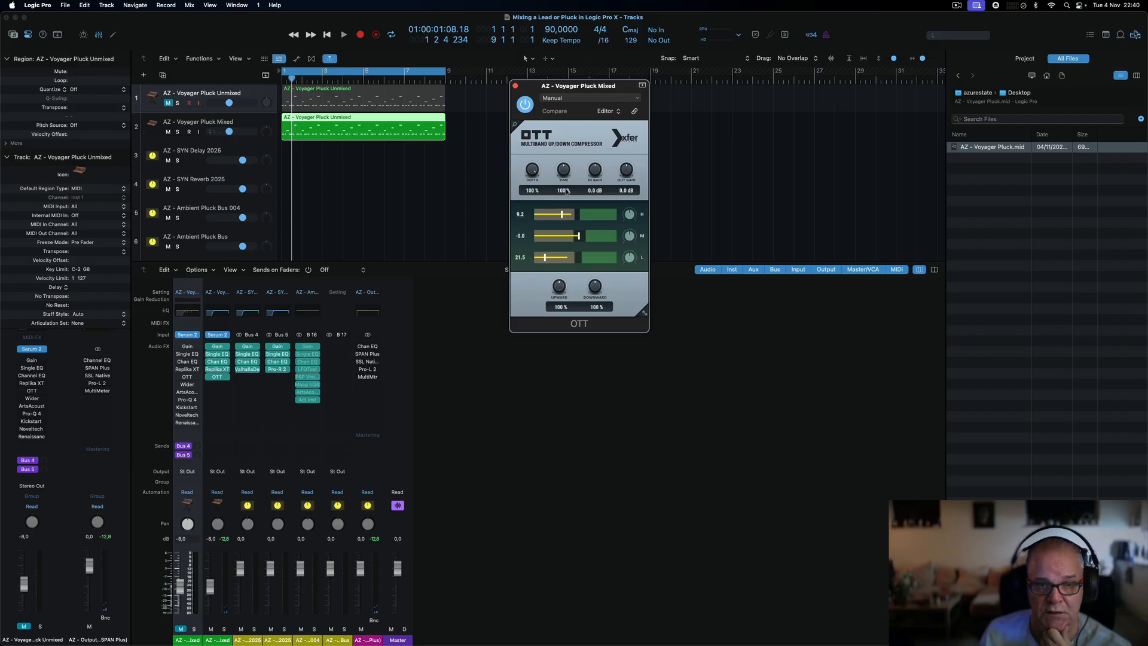
- Set the OTT depth on the Mixed channel to 18 % during playback, close the plug-in and stop playback
mouse_move(539, 174)
mouse_down()
mouse_move(534, 204)
mouse_move(534, 174)
mouse_up()
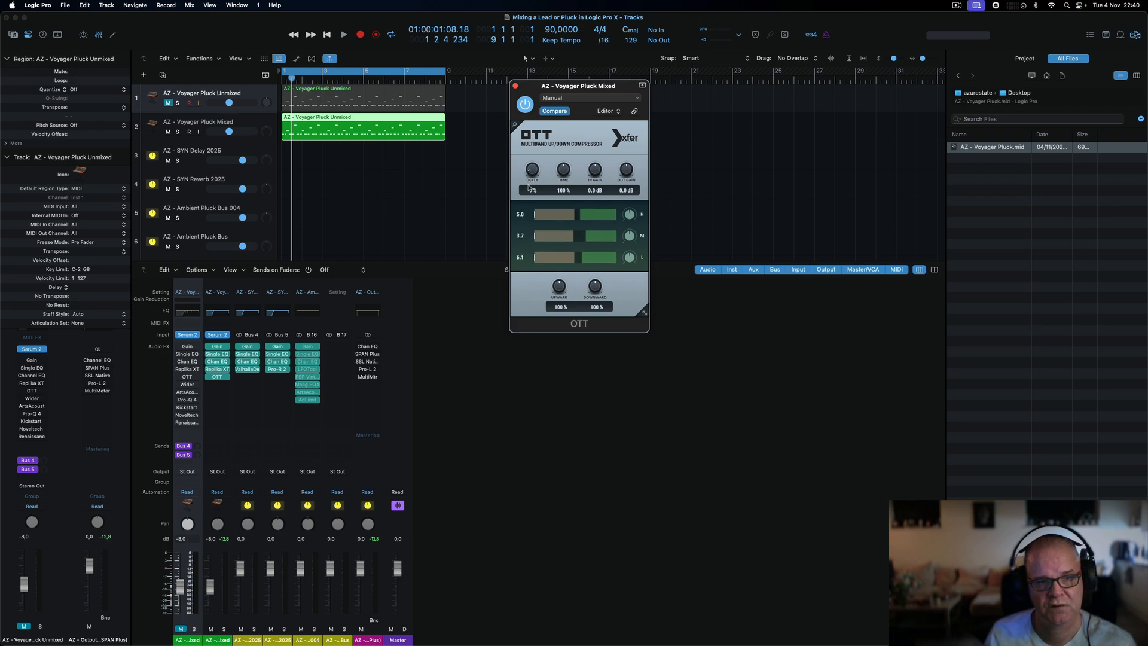
key(space)
drag(533, 174, 533, 167)
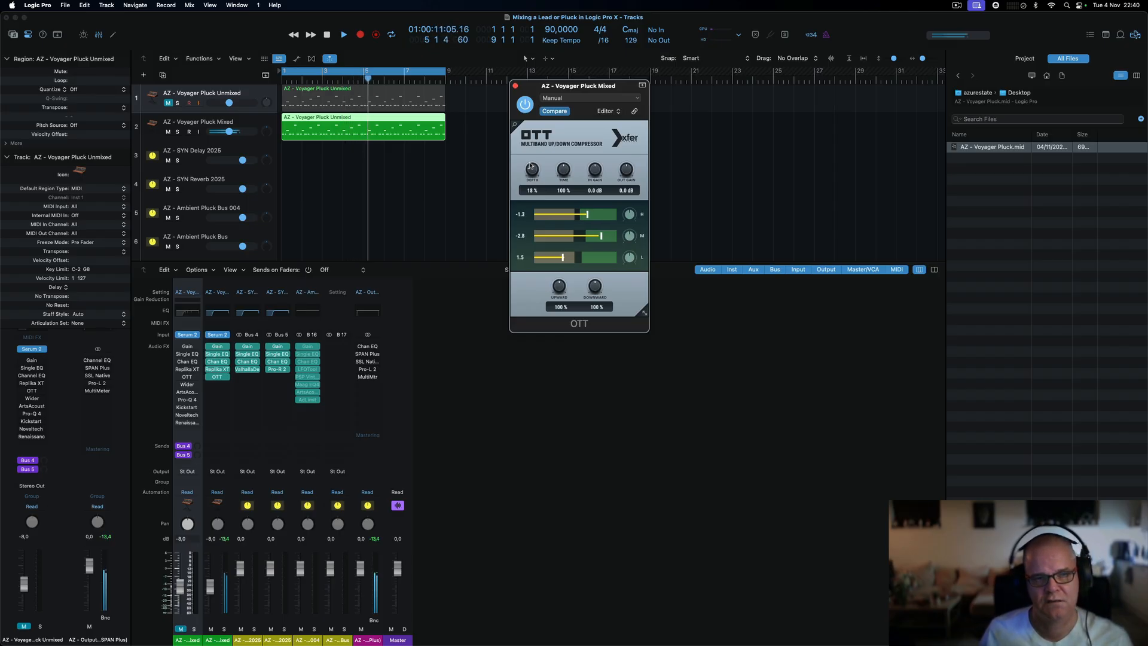
click(516, 86)
key(space)
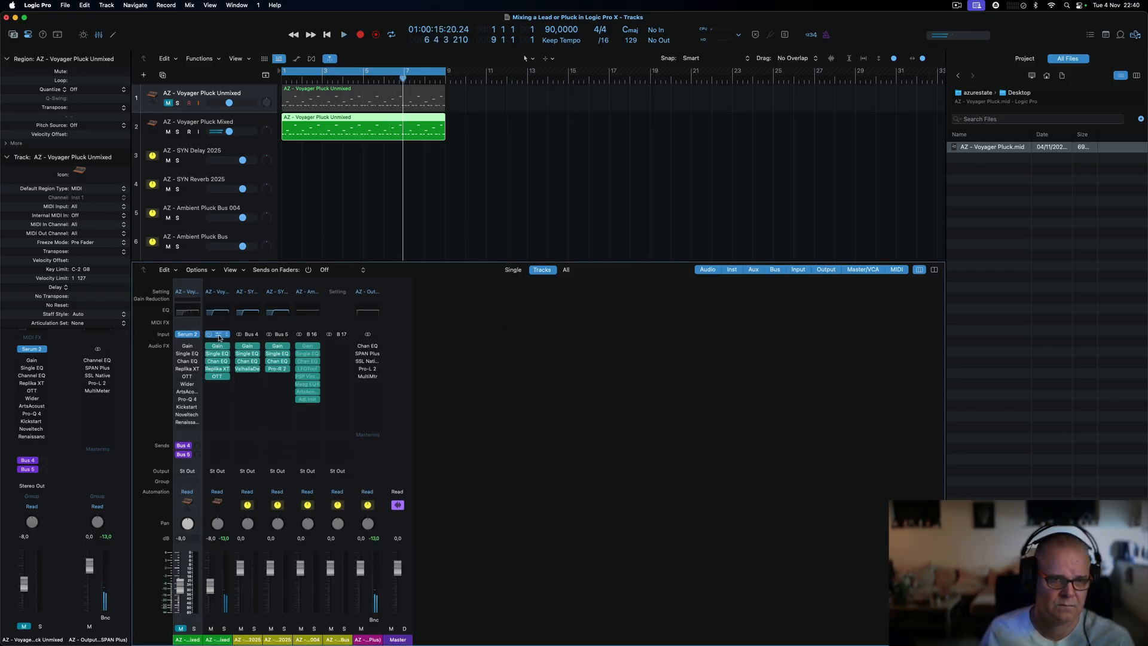
- Insert the Wider plug-in in stereo after OTT on the Mixed channel and move its window clear of the mixer
scroll(219, 338, right, 1)
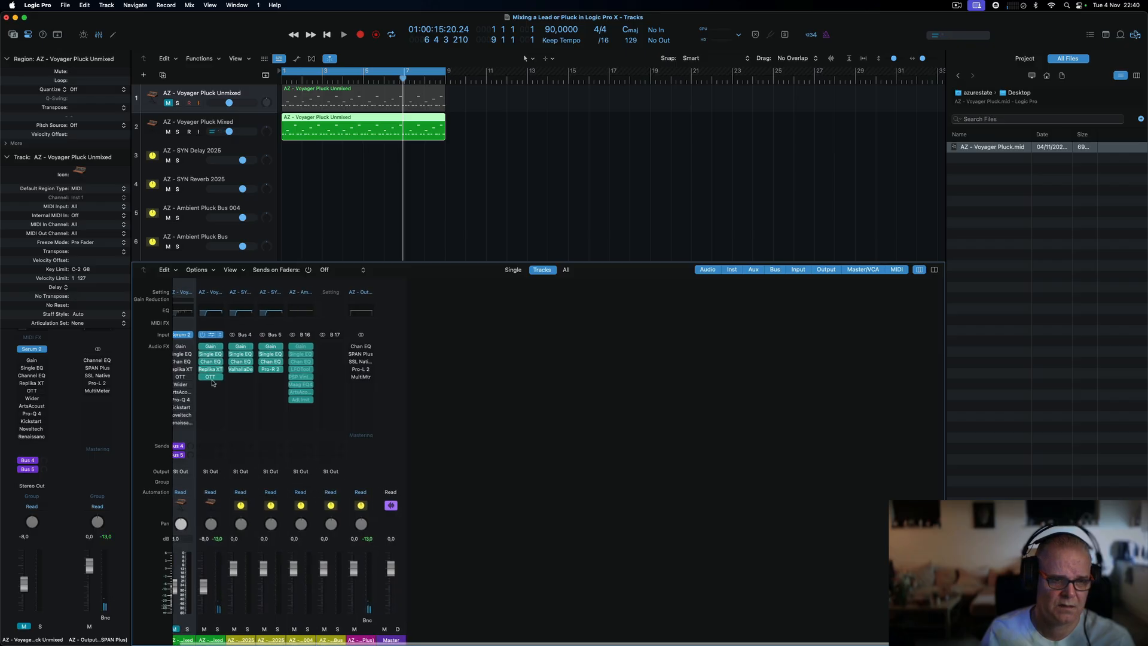
scroll(212, 383, left, 1)
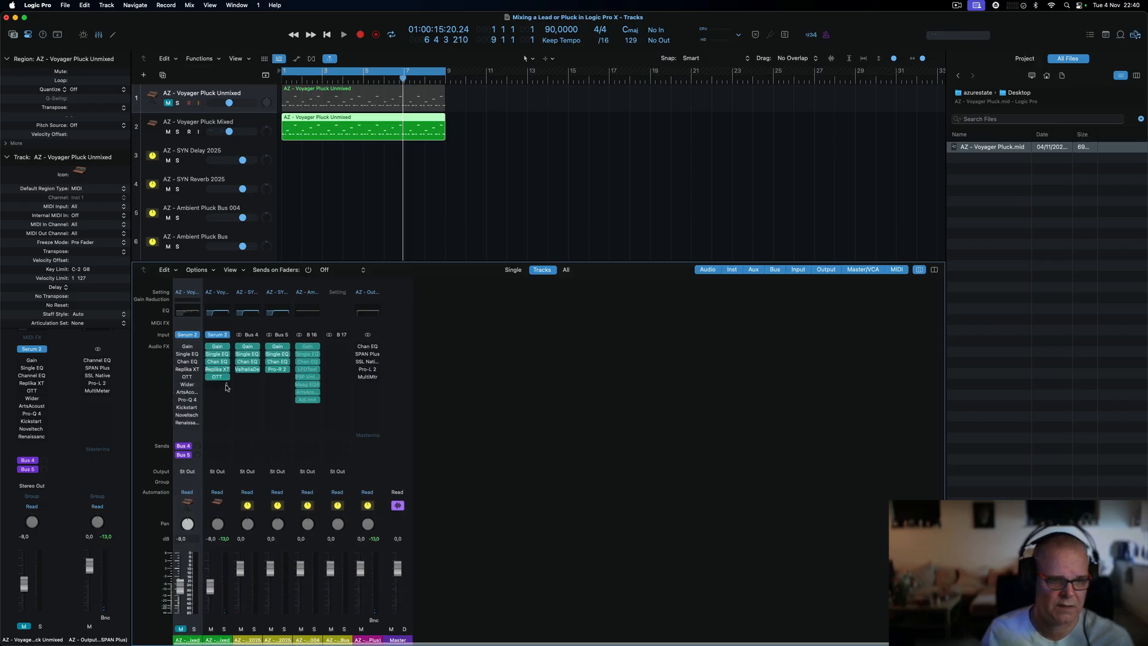
click(225, 387)
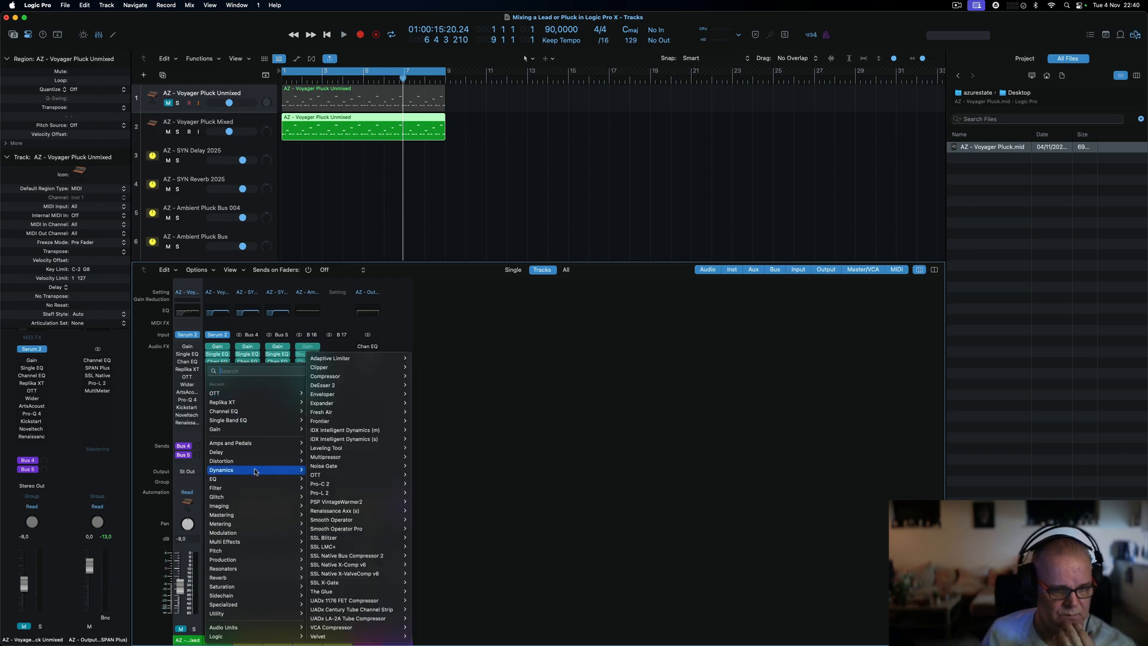
mouse_move(254, 482)
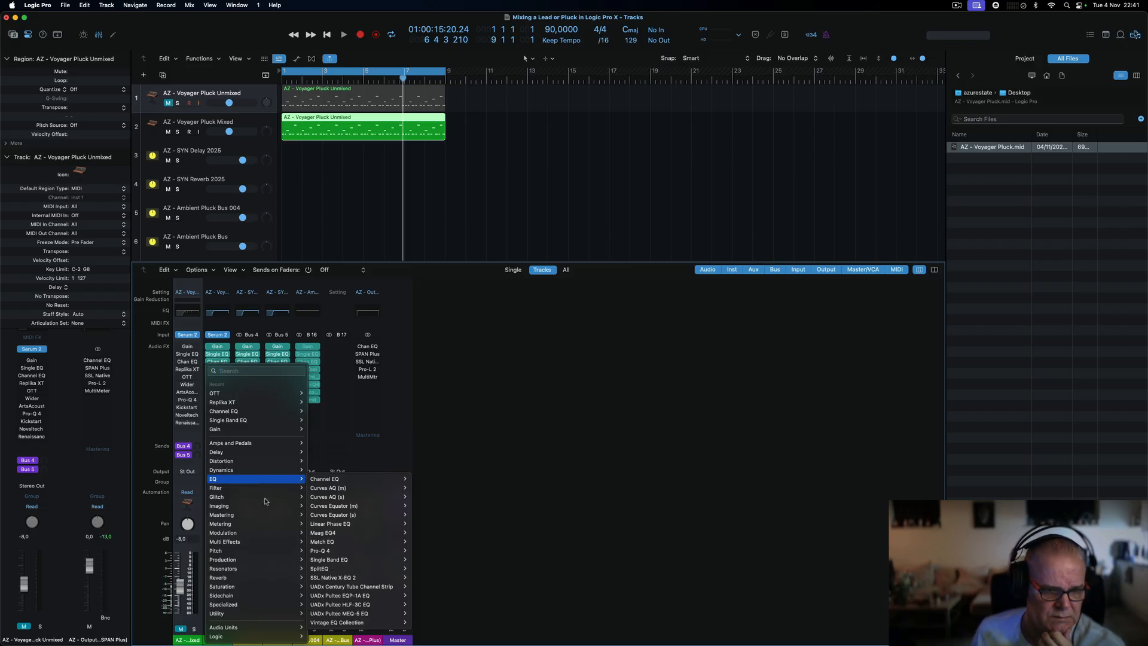
mouse_move(274, 557)
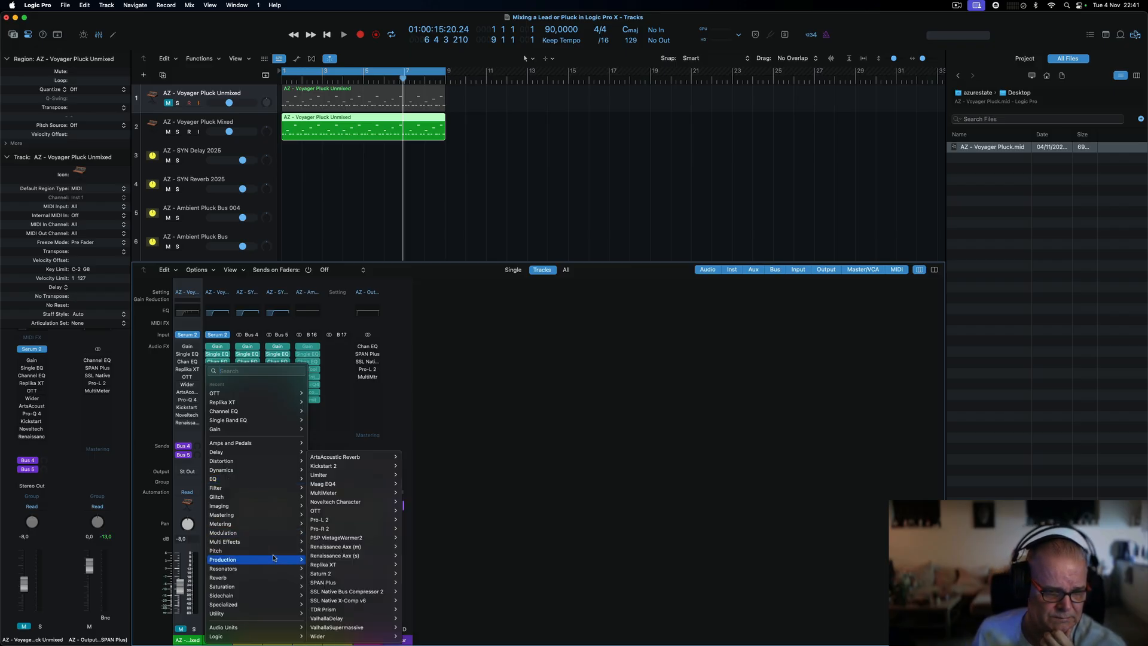
mouse_move(352, 636)
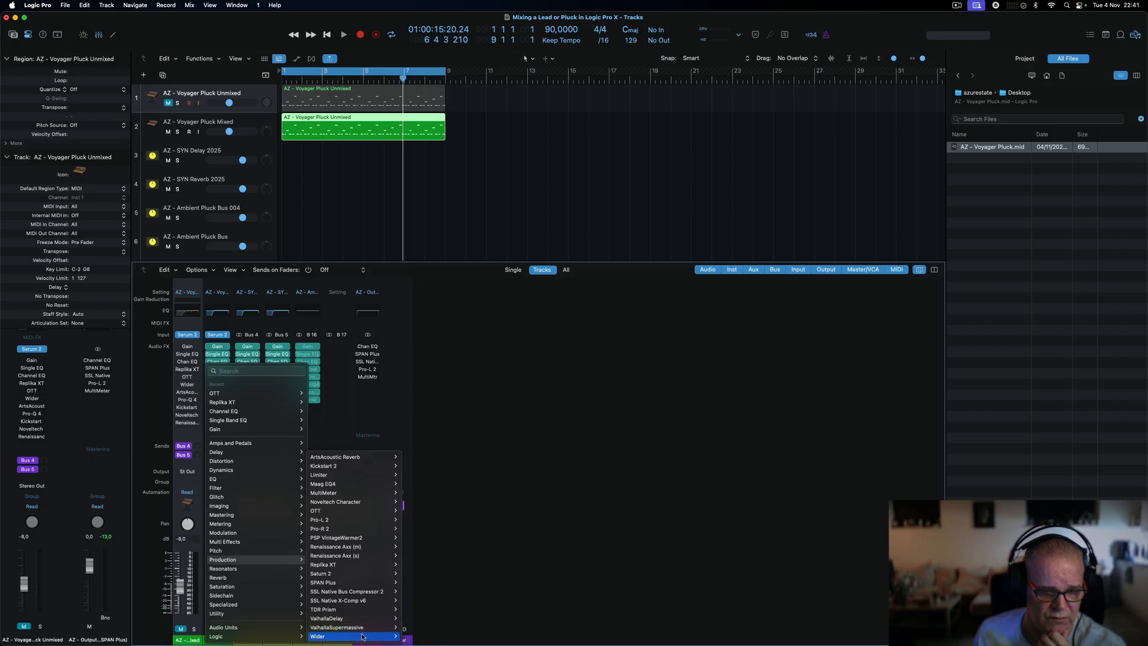
click(412, 636)
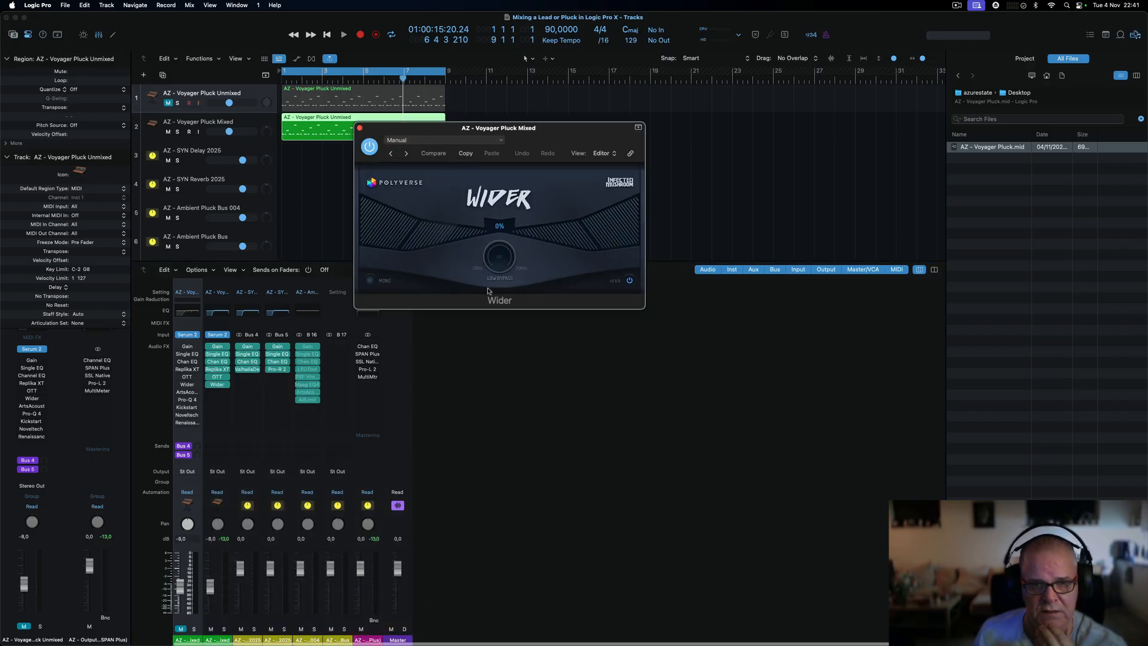
drag(545, 131, 731, 162)
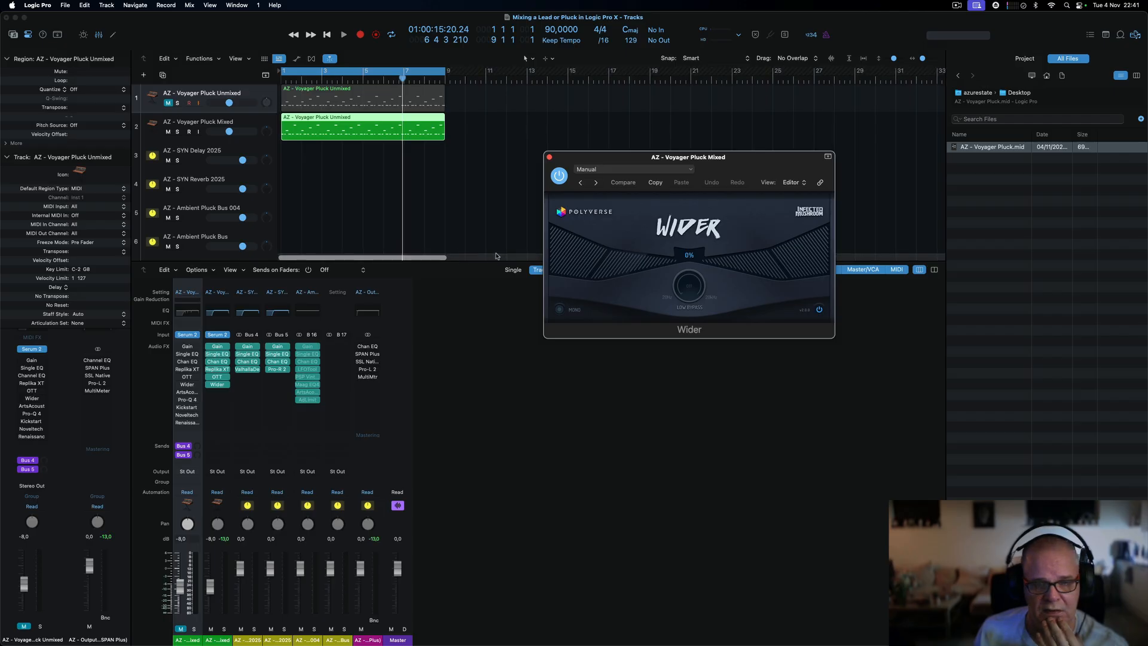
- Set Wider's width to 40% during playback, compare the sound with the plug-in bypassed and active, and close it
key(space)
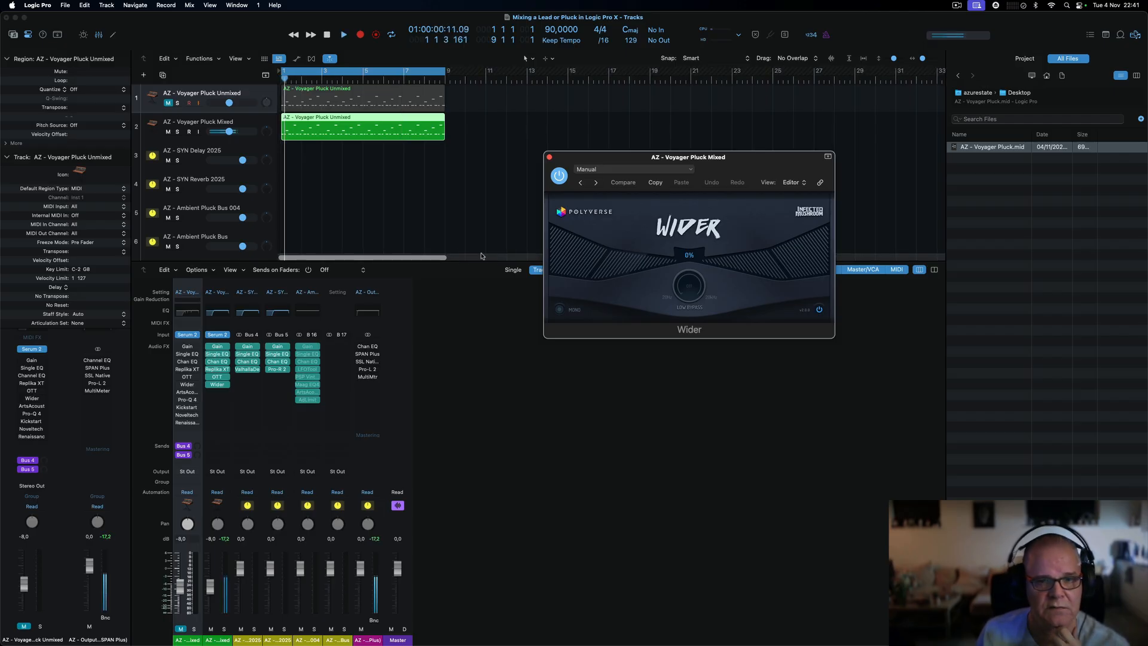
click(720, 259)
mouse_move(720, 260)
mouse_down()
mouse_move(784, 255)
mouse_move(736, 259)
mouse_up()
click(561, 176)
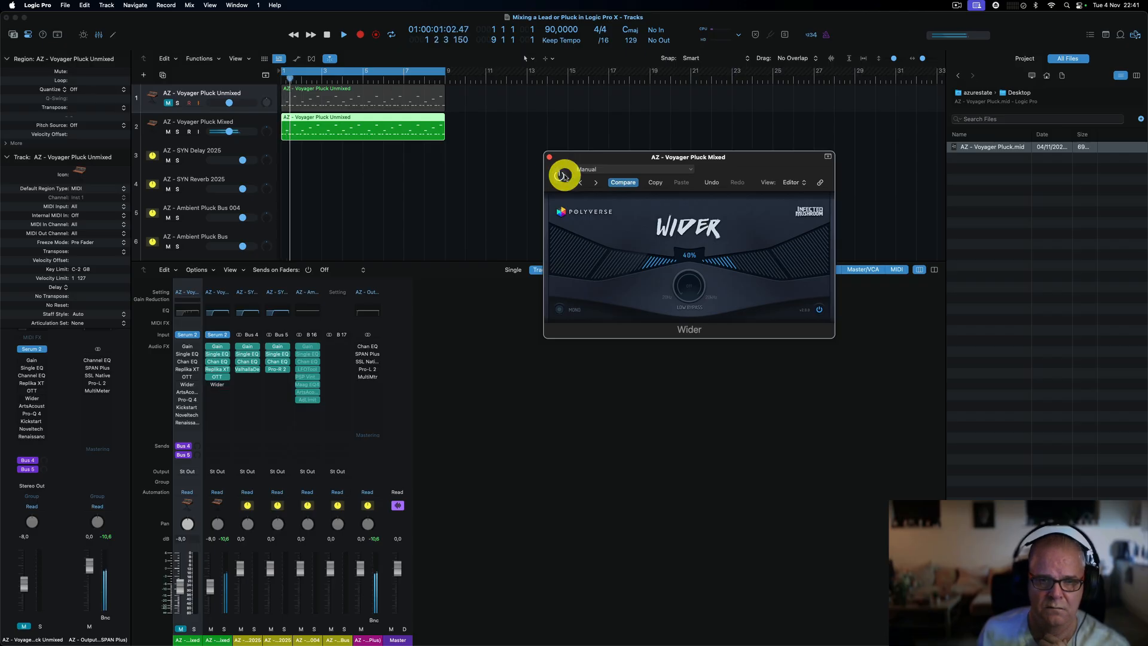
click(560, 176)
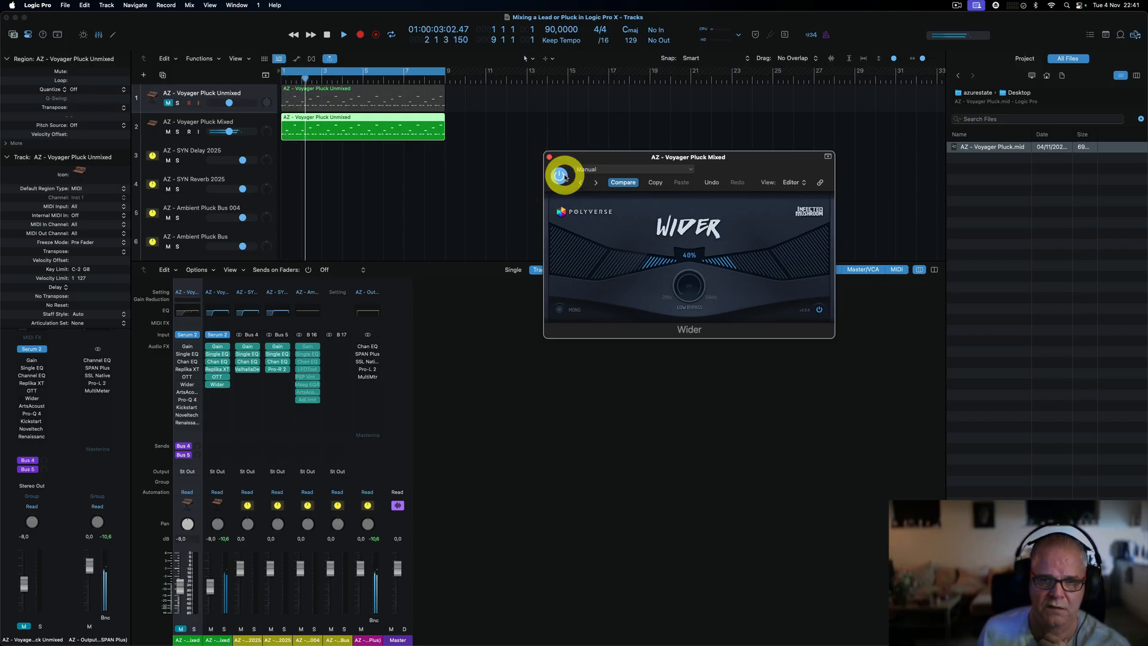
click(550, 158)
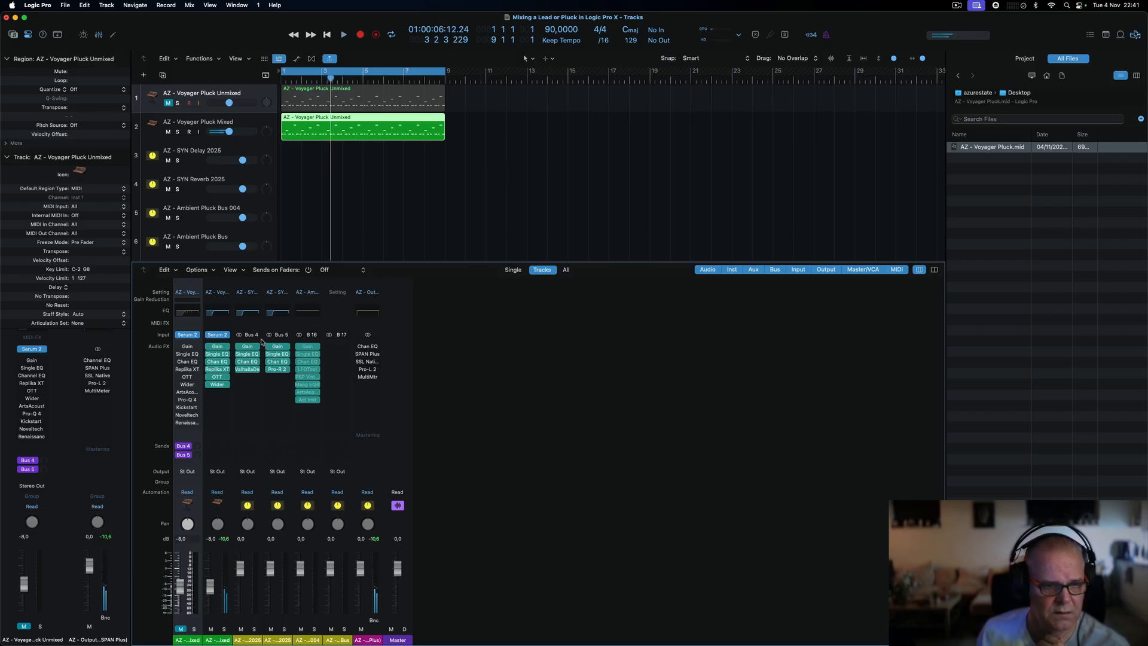
- Reload the AZ - Voyager Pluck preset from the user's Azure State Ambient Pluck folder in the Mixed channel's Serum 2
click(217, 334)
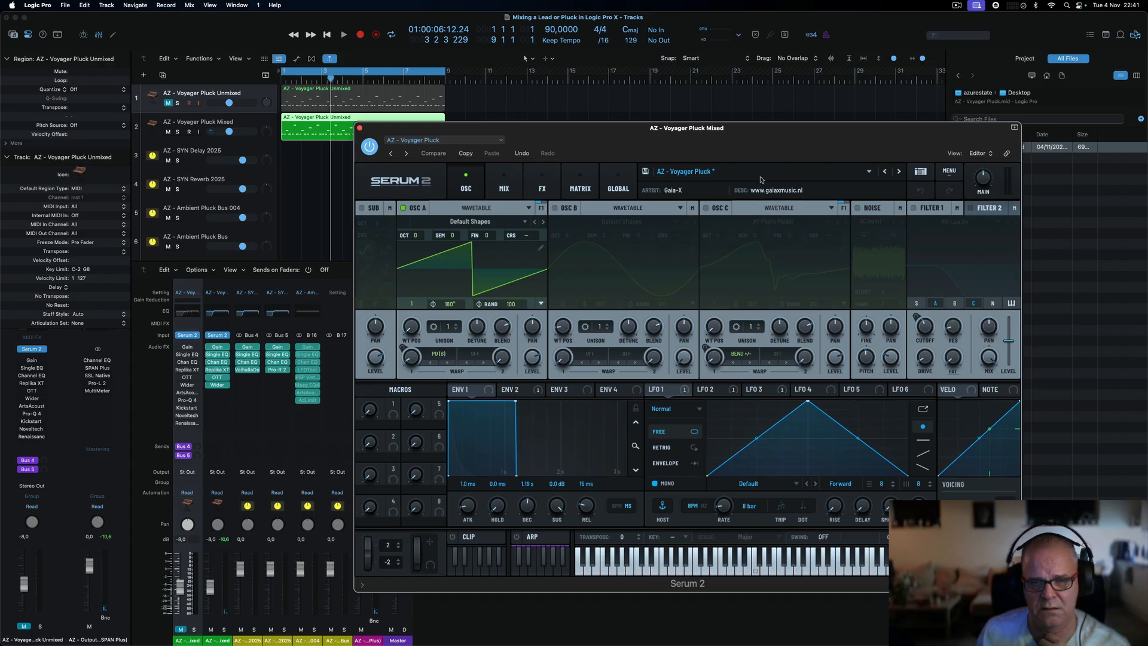
click(761, 180)
mouse_move(771, 214)
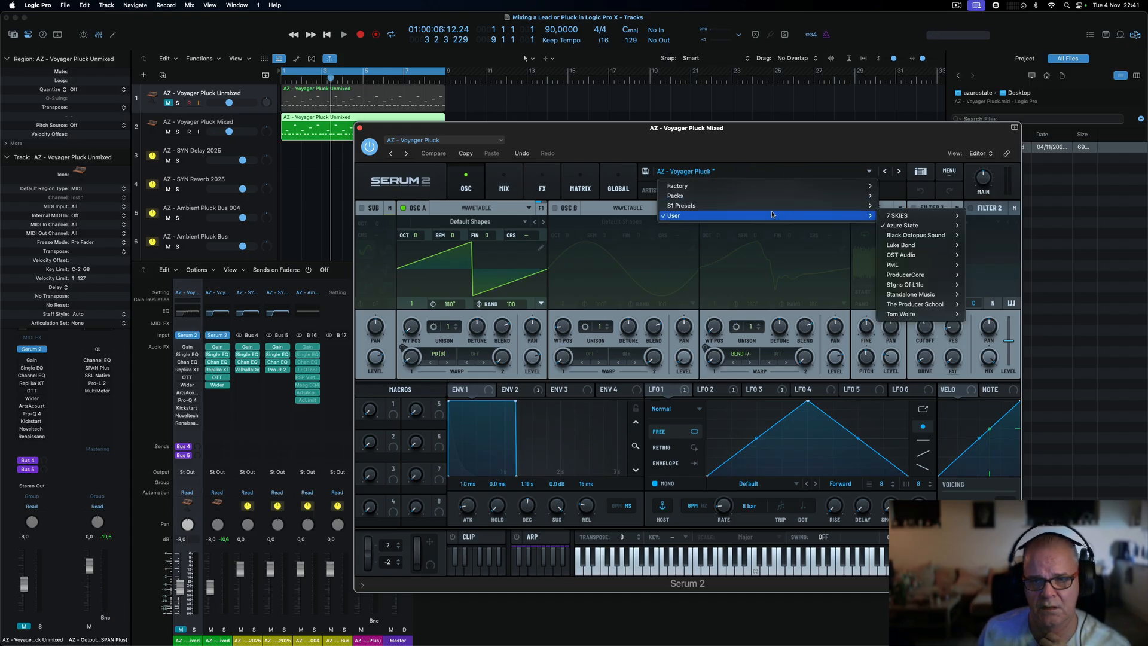
mouse_move(920, 225)
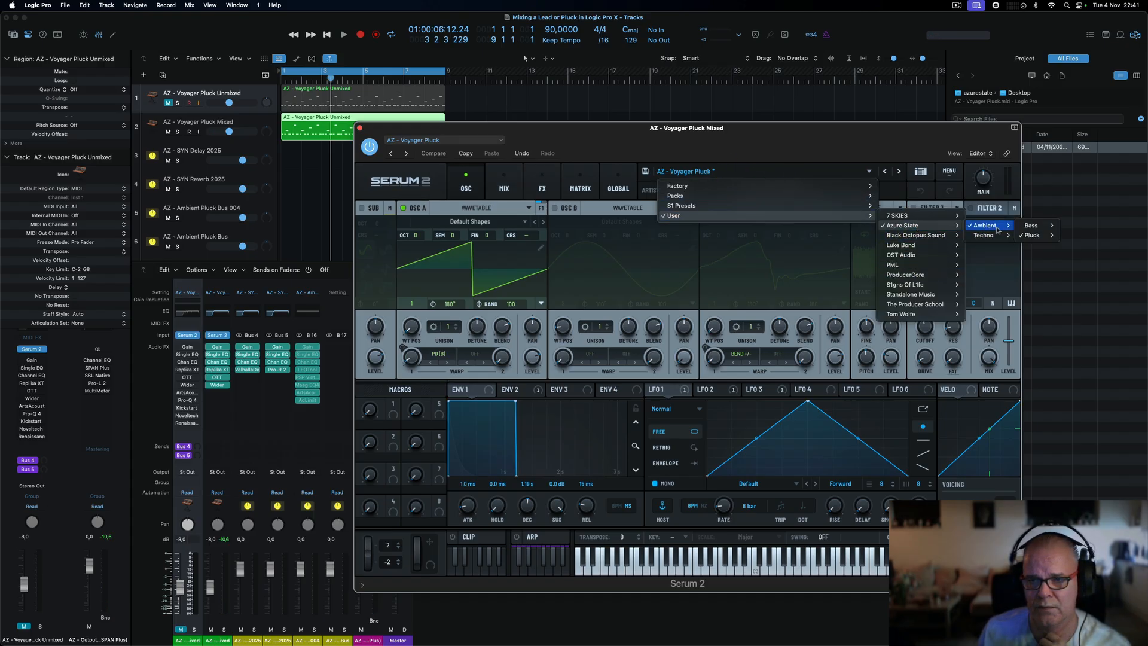
mouse_move(1034, 235)
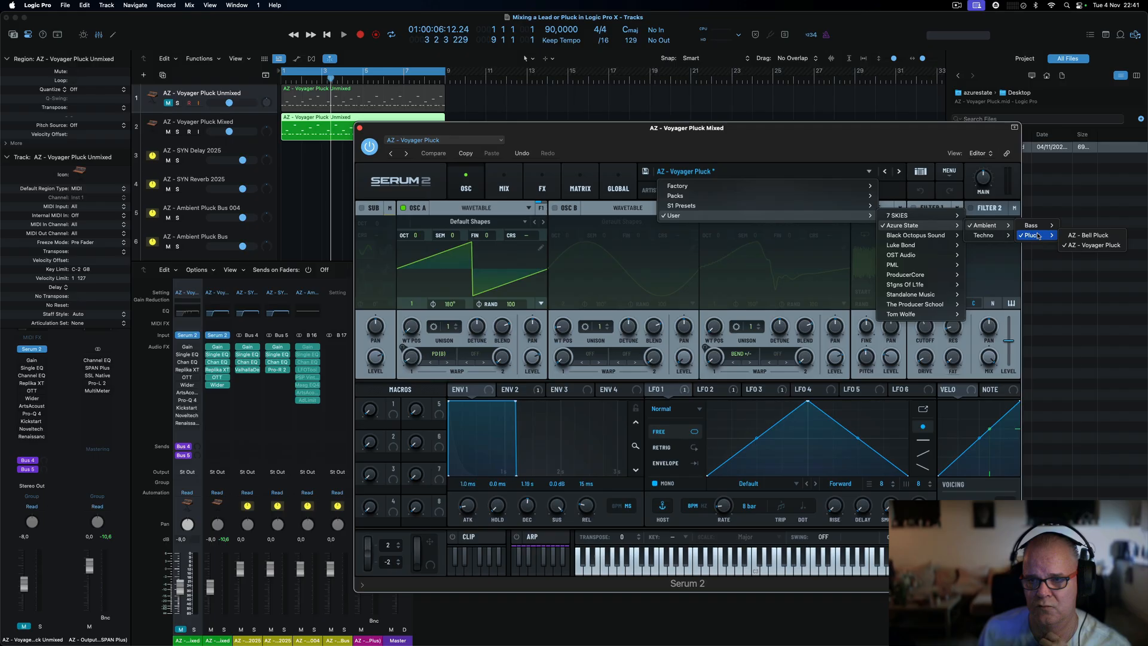
click(1069, 245)
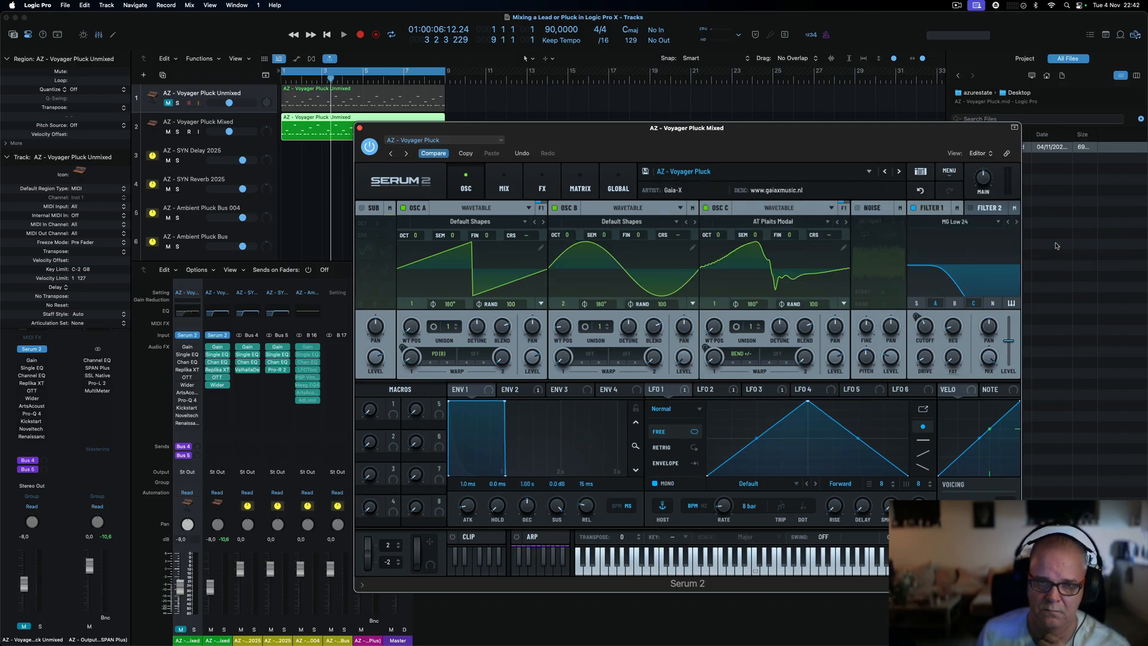
- Audition the Mixed track with the reloaded Serum 2 preset, close the instrument and stop playback
key(space)
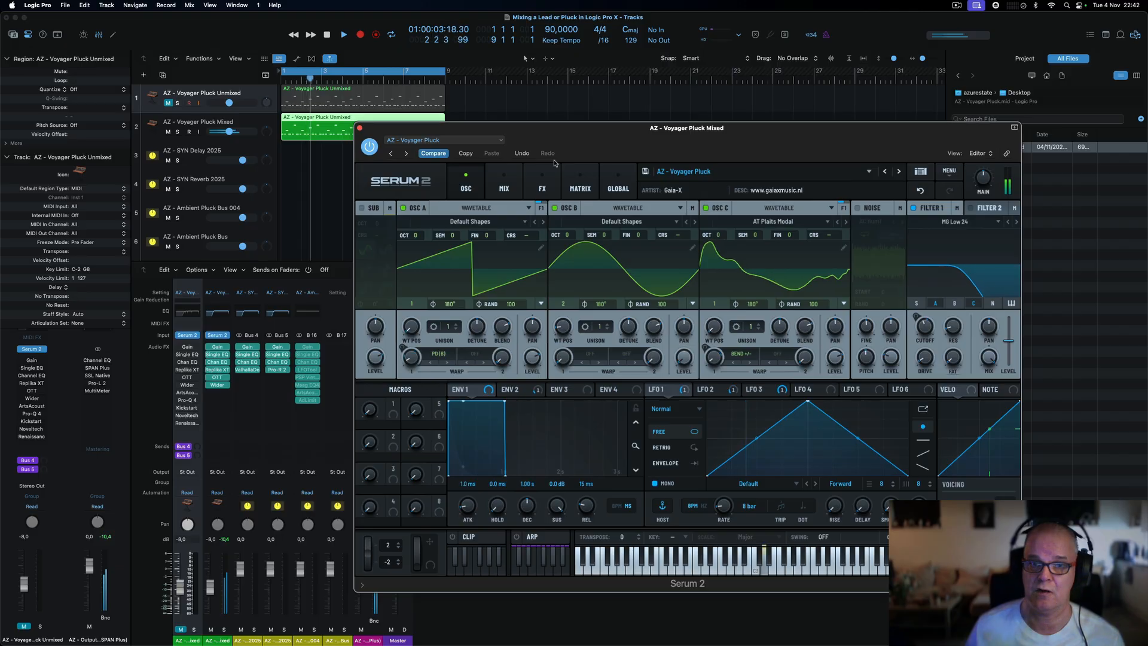
drag(550, 140, 520, 129)
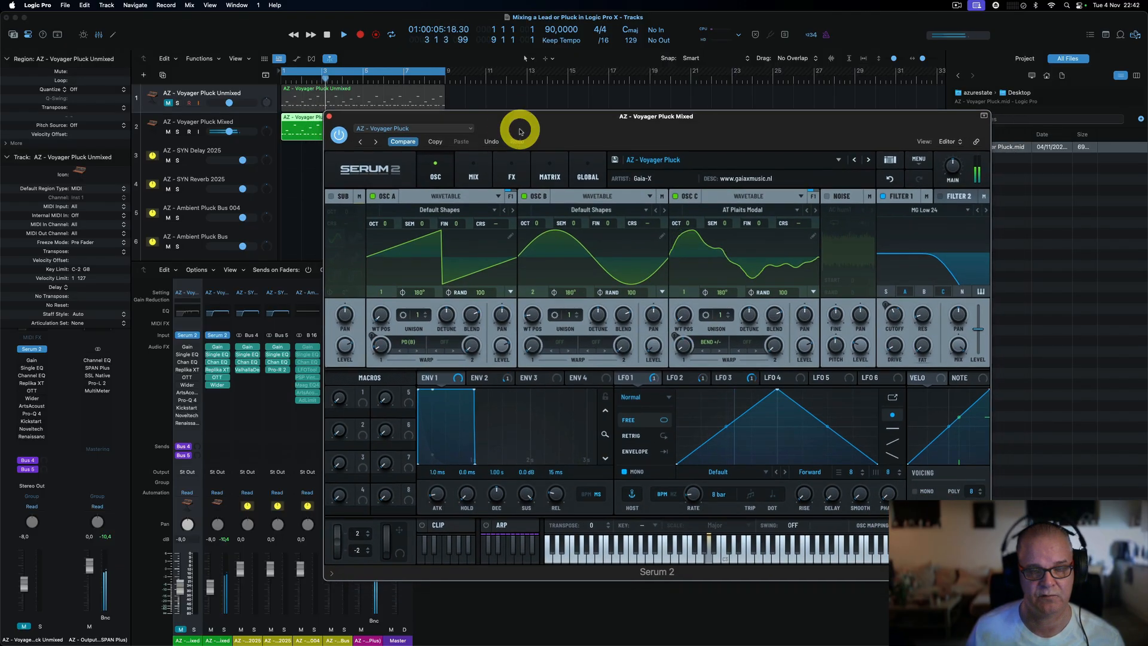
click(329, 117)
key(space)
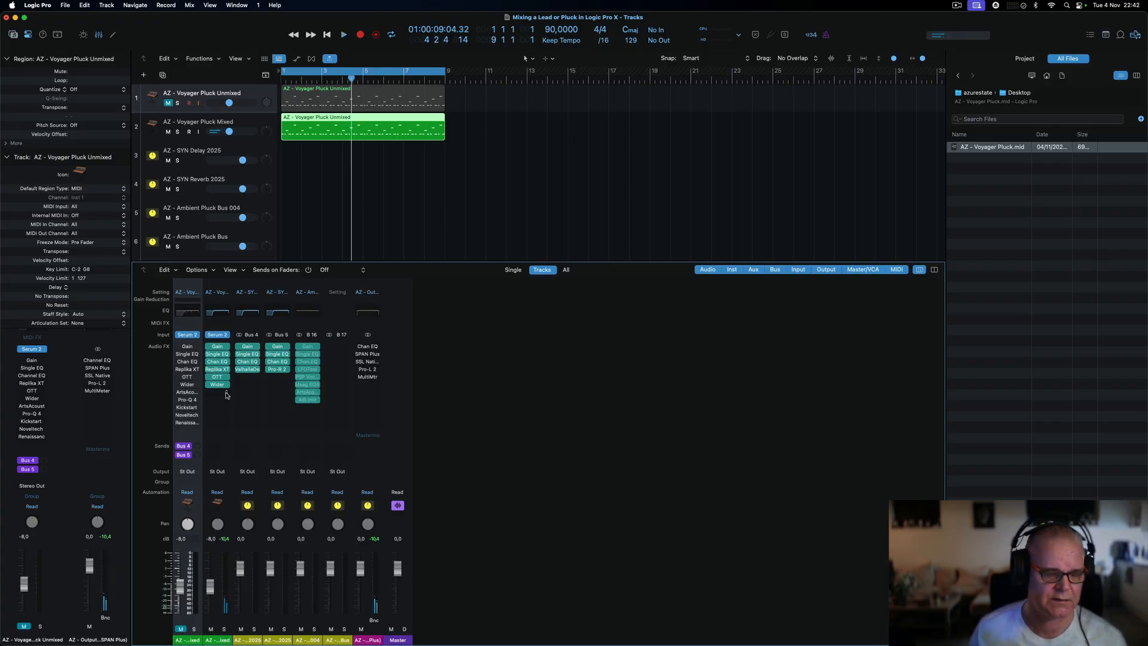
- Try a fresh ArtsAcoustic Reverb after Wider on the Mixed channel, close its window and remove the plug-in again
click(227, 395)
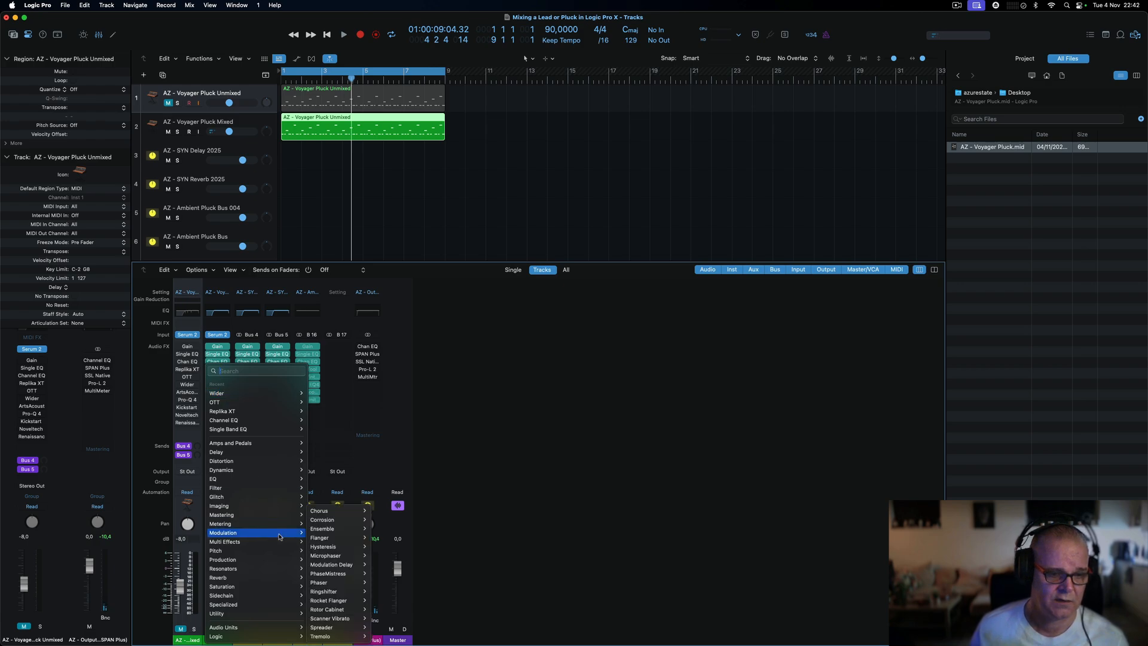
mouse_move(283, 571)
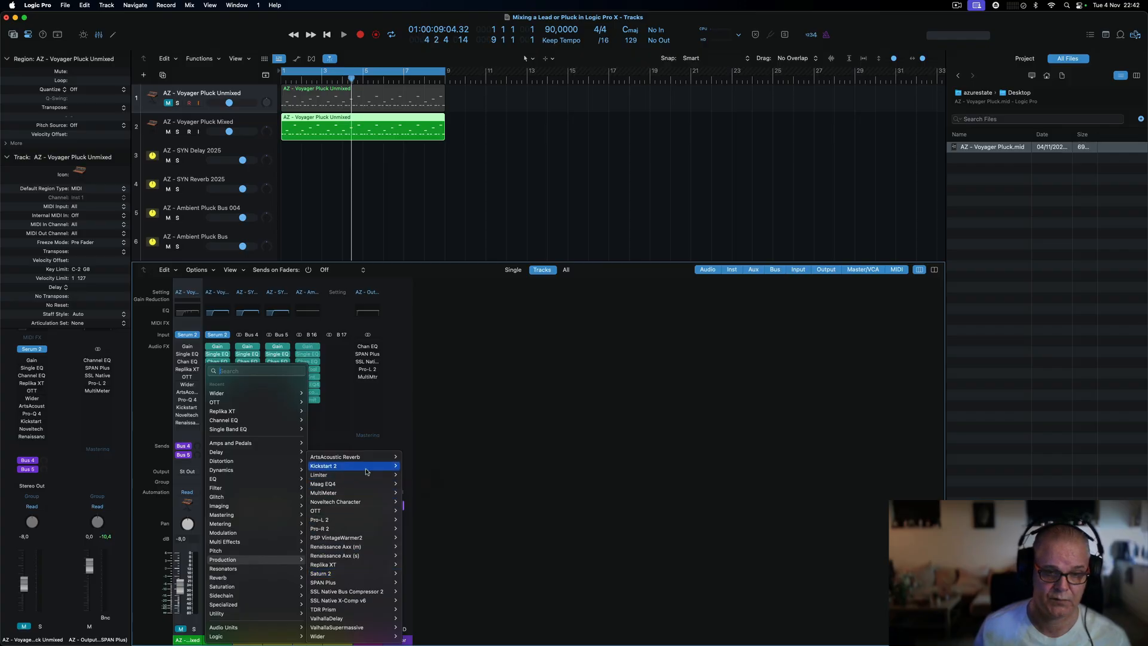
click(412, 457)
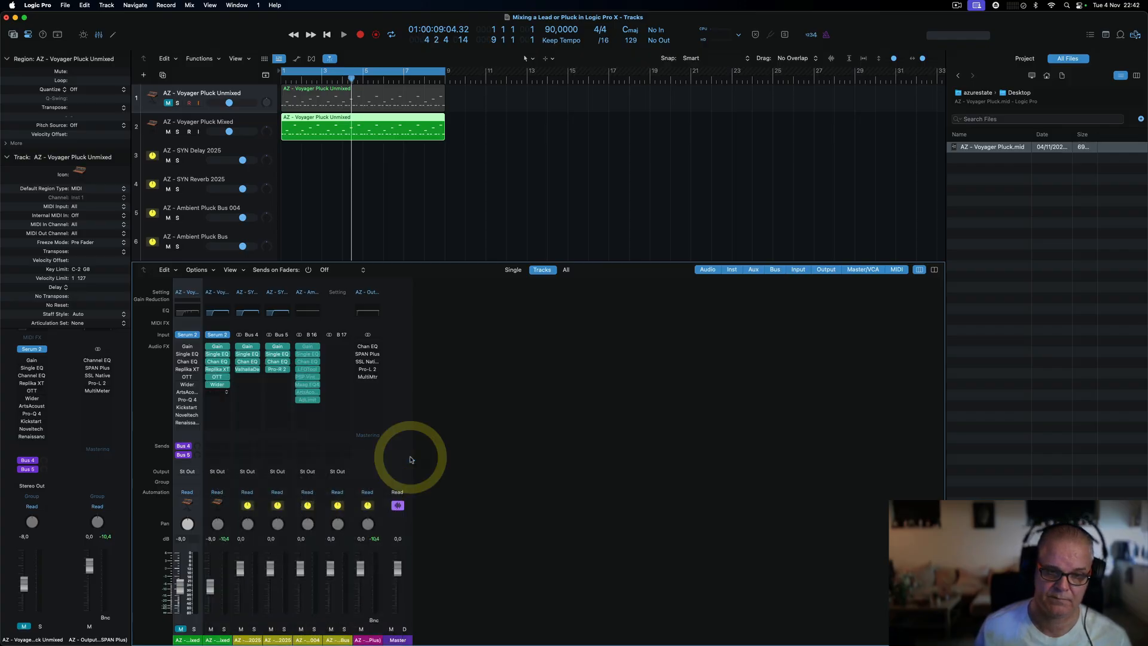
drag(511, 132, 555, 141)
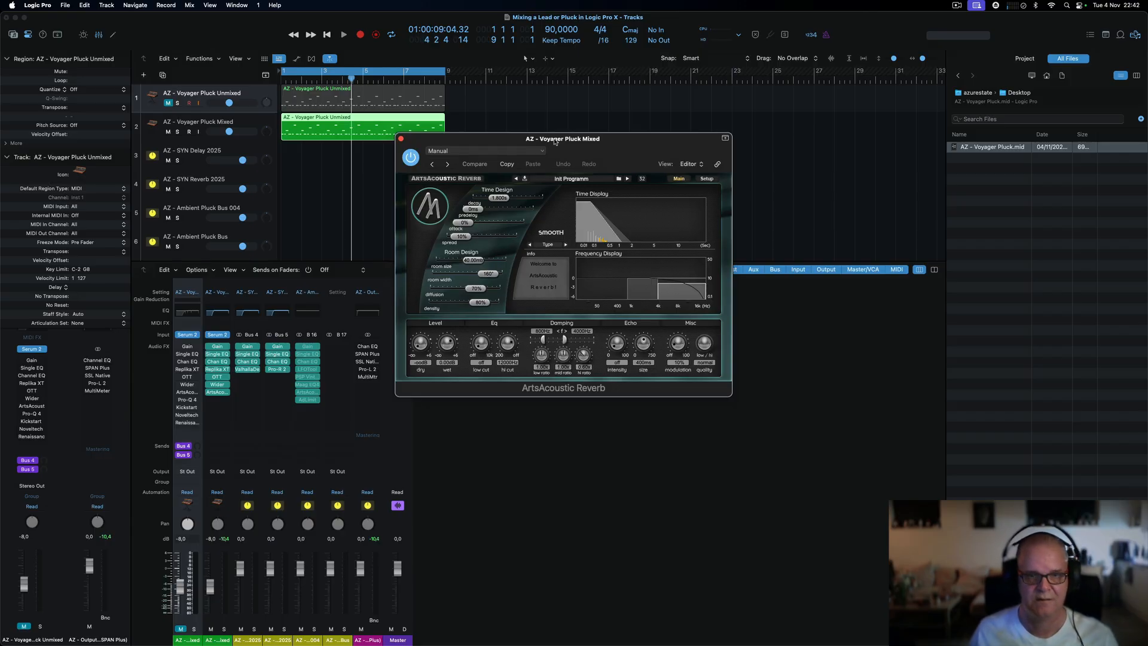
drag(583, 141, 644, 169)
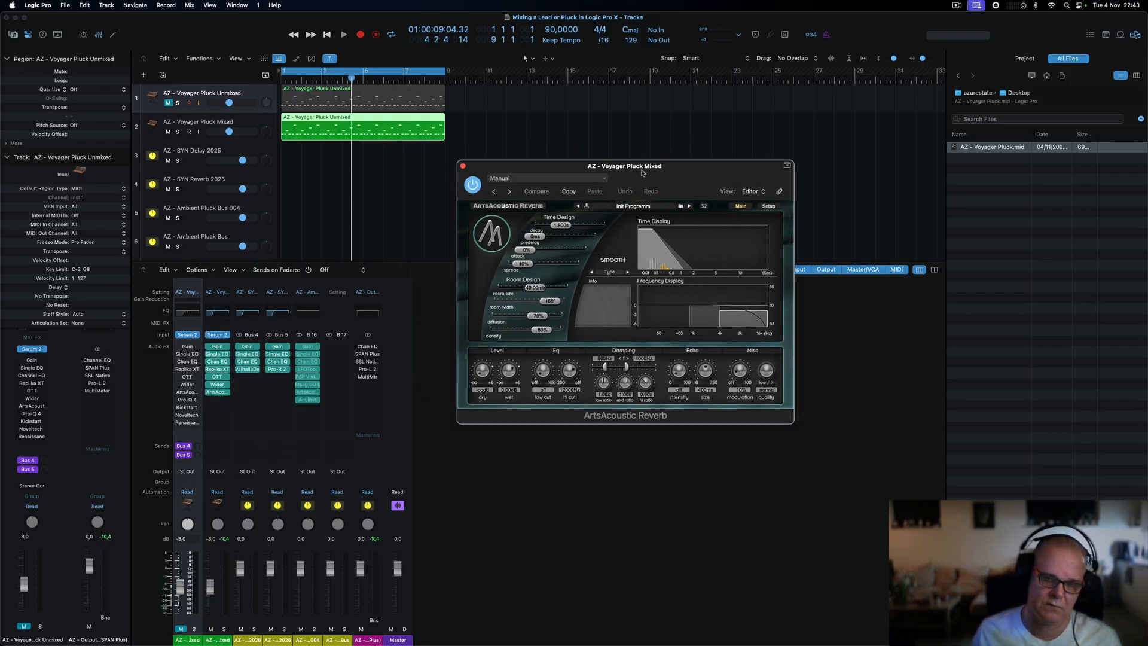
drag(642, 174, 636, 171)
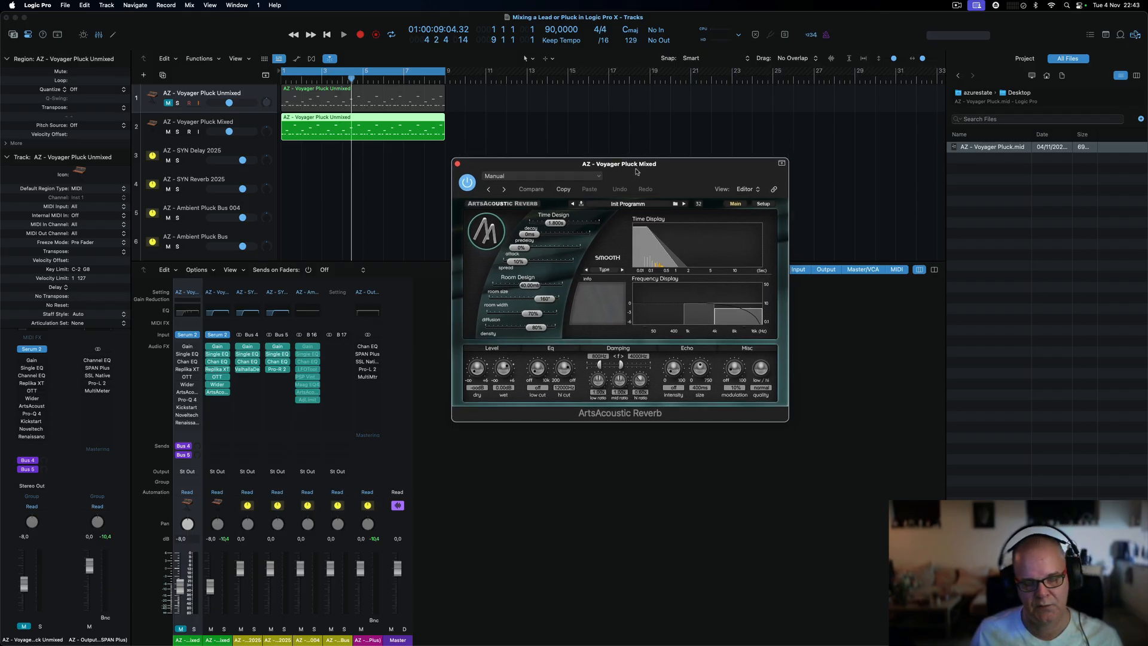
click(458, 164)
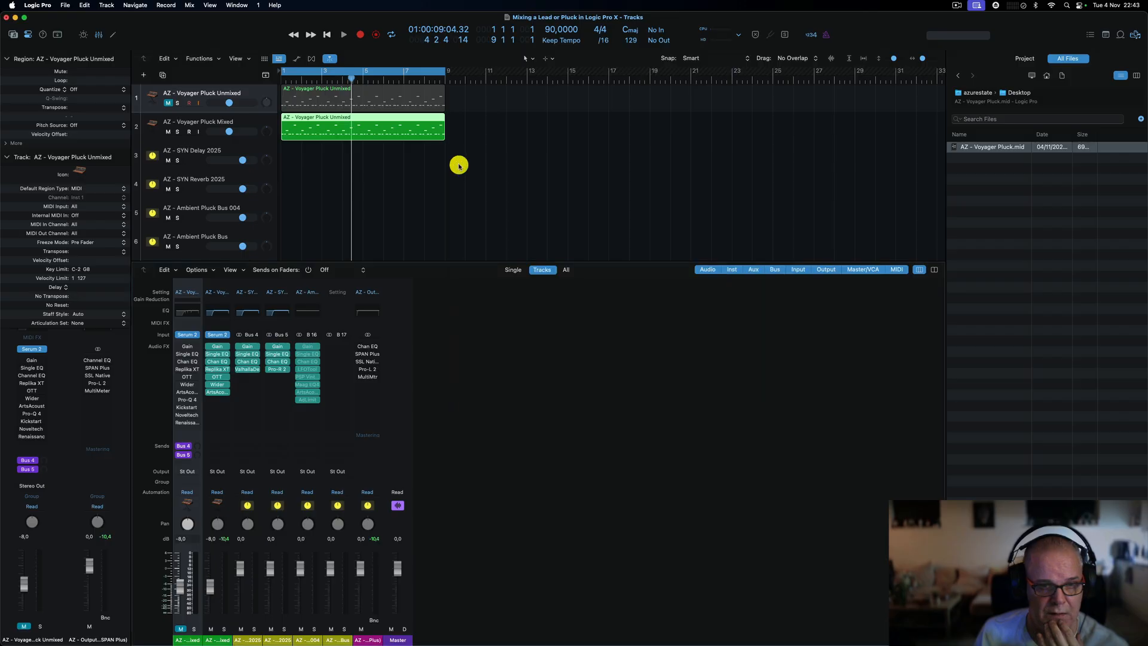
click(225, 393)
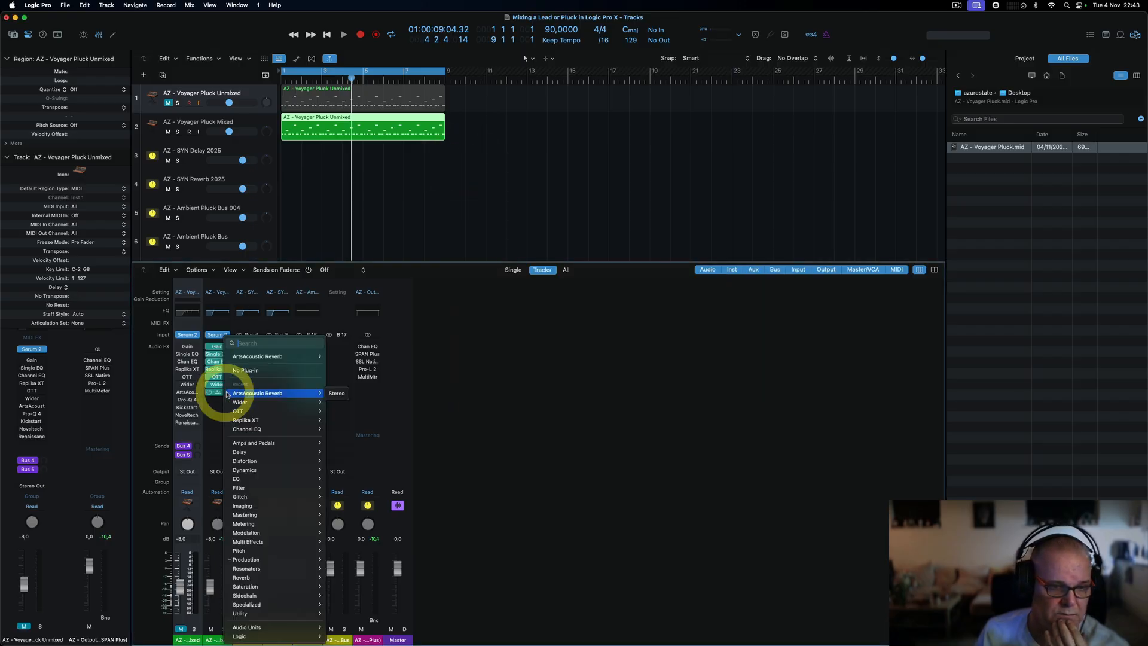
key(Escape)
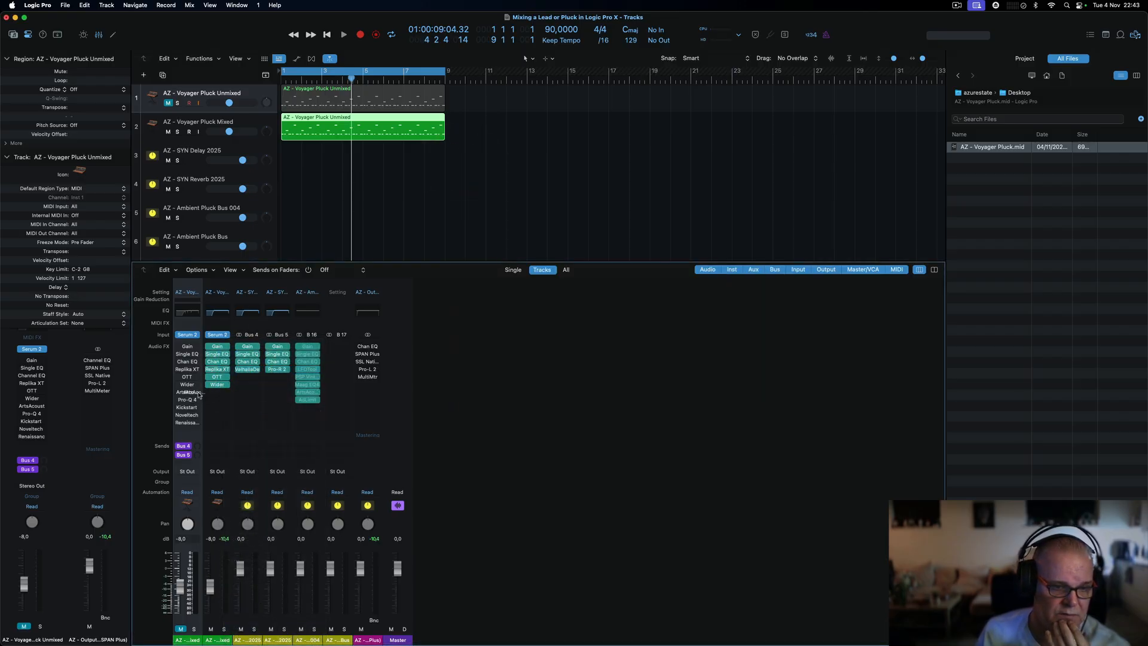
- Move the Unmixed channel's ArtsAcoustic Reverb into the slot after Wider on the Mixed channel, and set its decay to about 5.6 s
drag(213, 395, 212, 394)
click(210, 393)
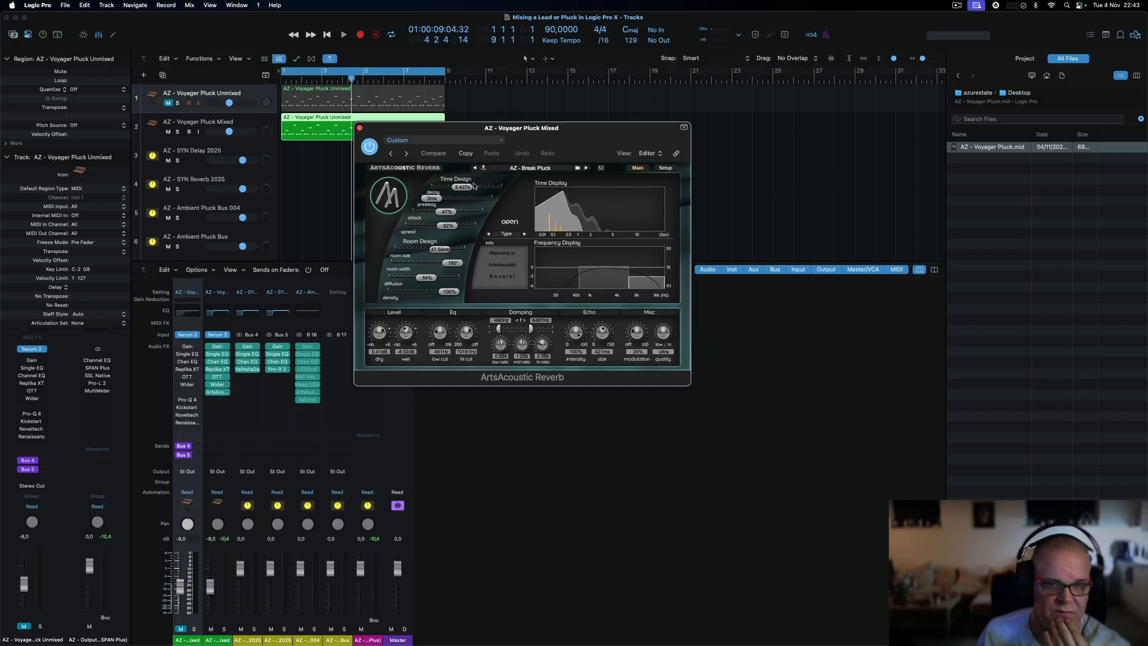
drag(550, 131, 659, 158)
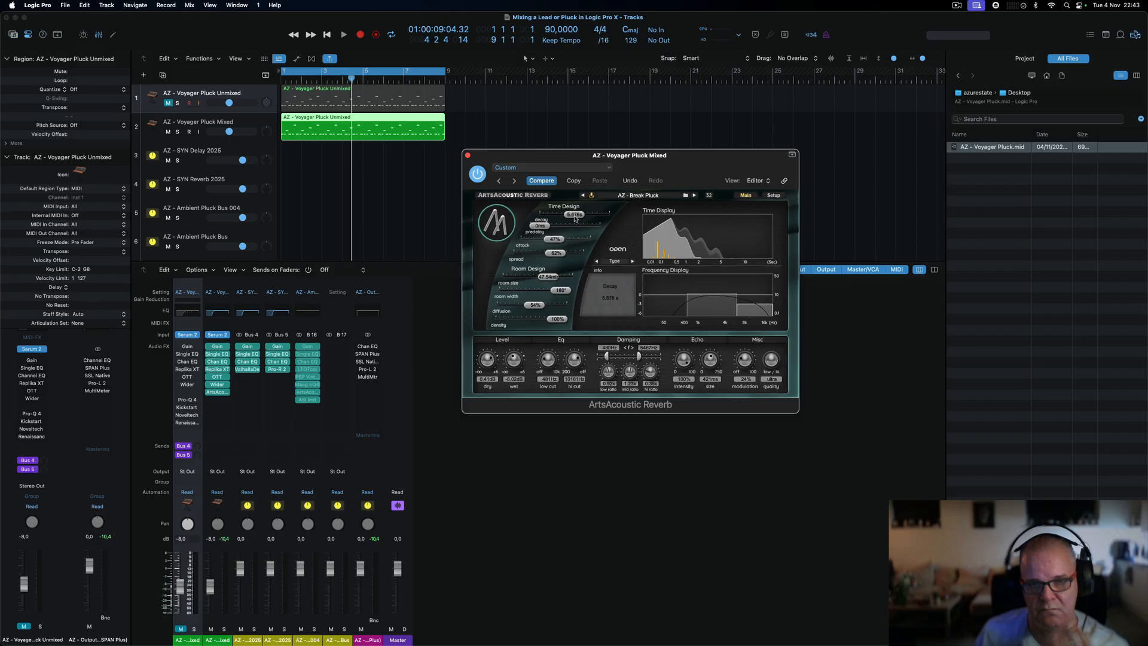
click(573, 216)
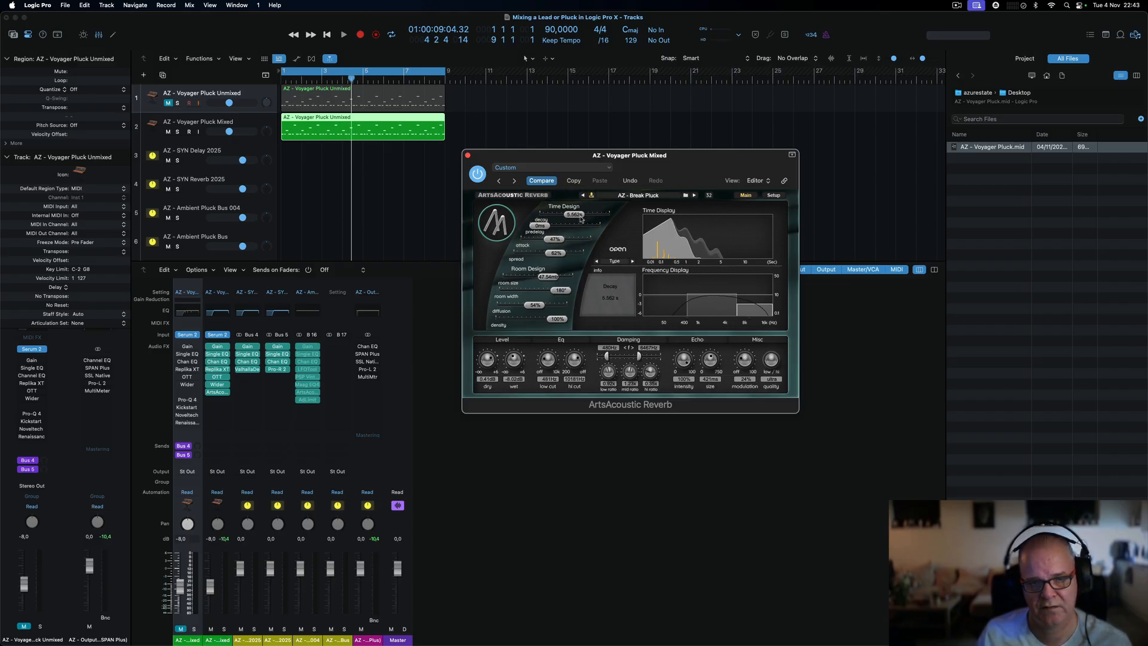
- Nudge ArtsAcoustic Reverb's decay to about 5.6 s and compare the Mixed track during playback with the reverb bypassed and active
drag(580, 220, 581, 218)
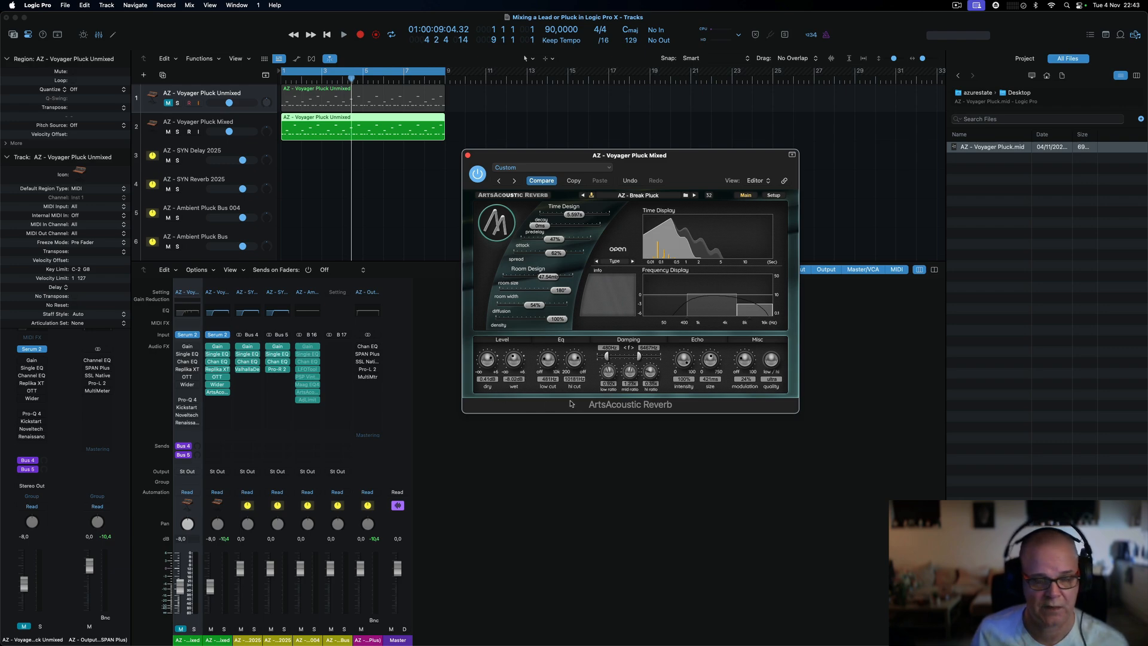
key(space)
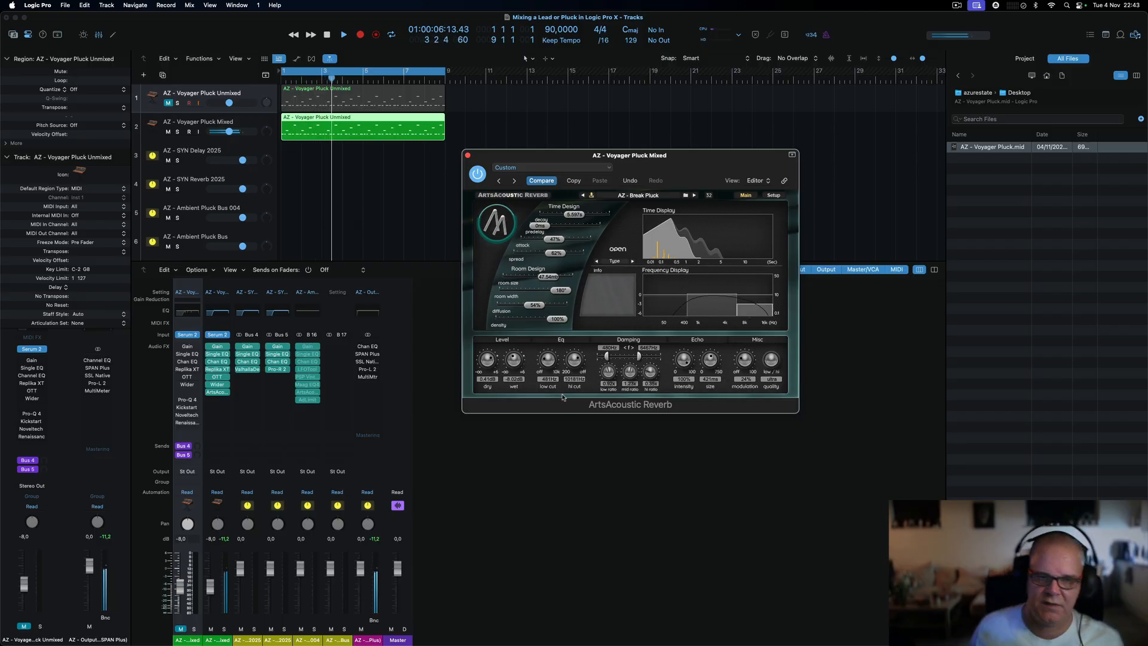
click(478, 174)
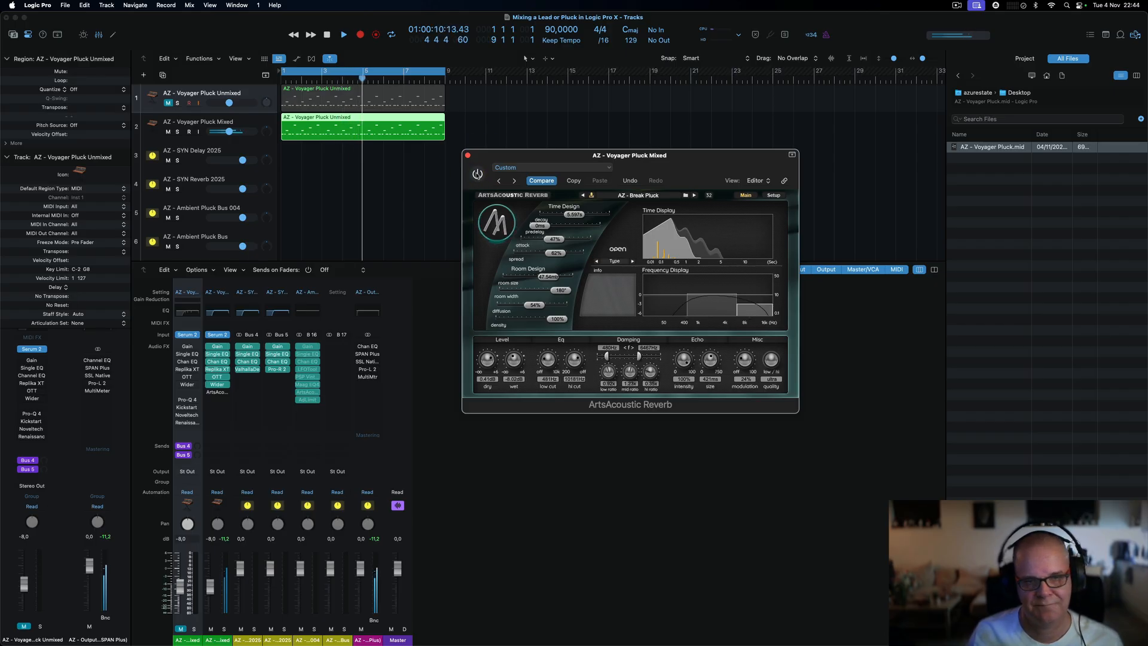
click(478, 174)
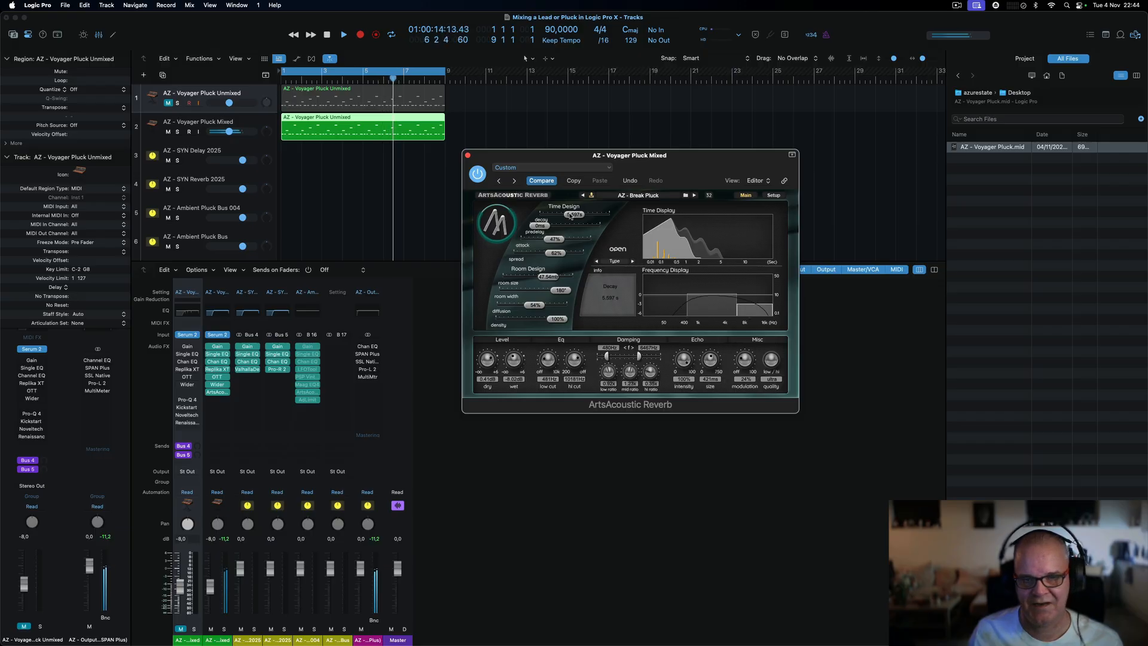
- Set ArtsAcoustic Reverb's decay to about 4.4 s and diffusion to 50%, fine-tune its wet level, close its window and stop playback
drag(569, 216, 569, 217)
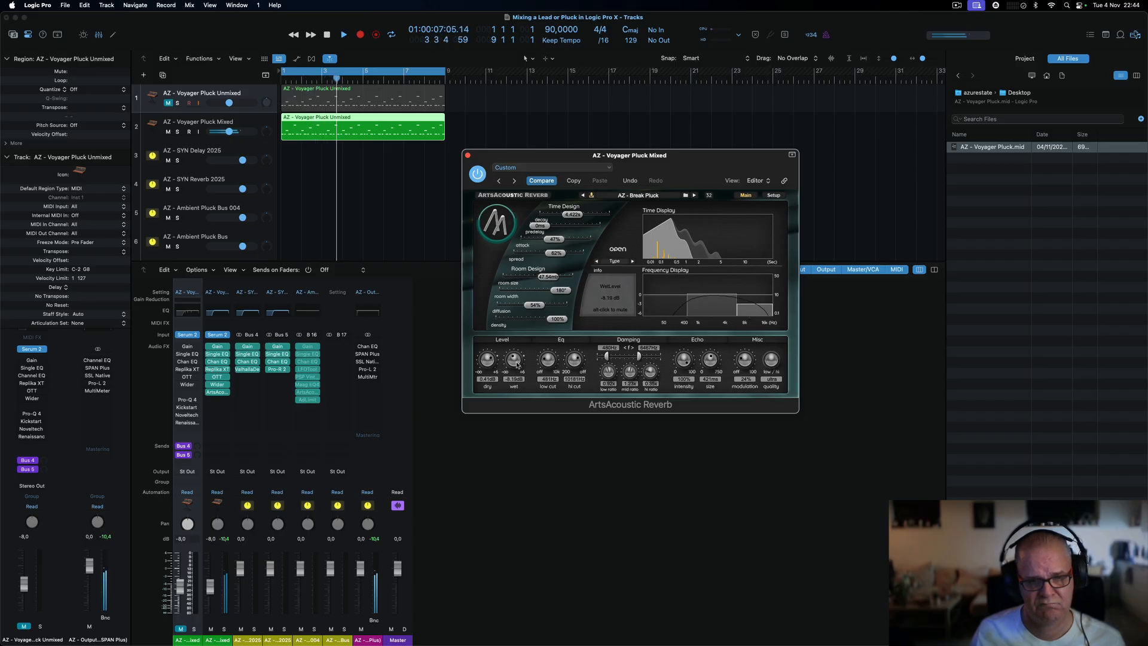
drag(518, 365, 518, 366)
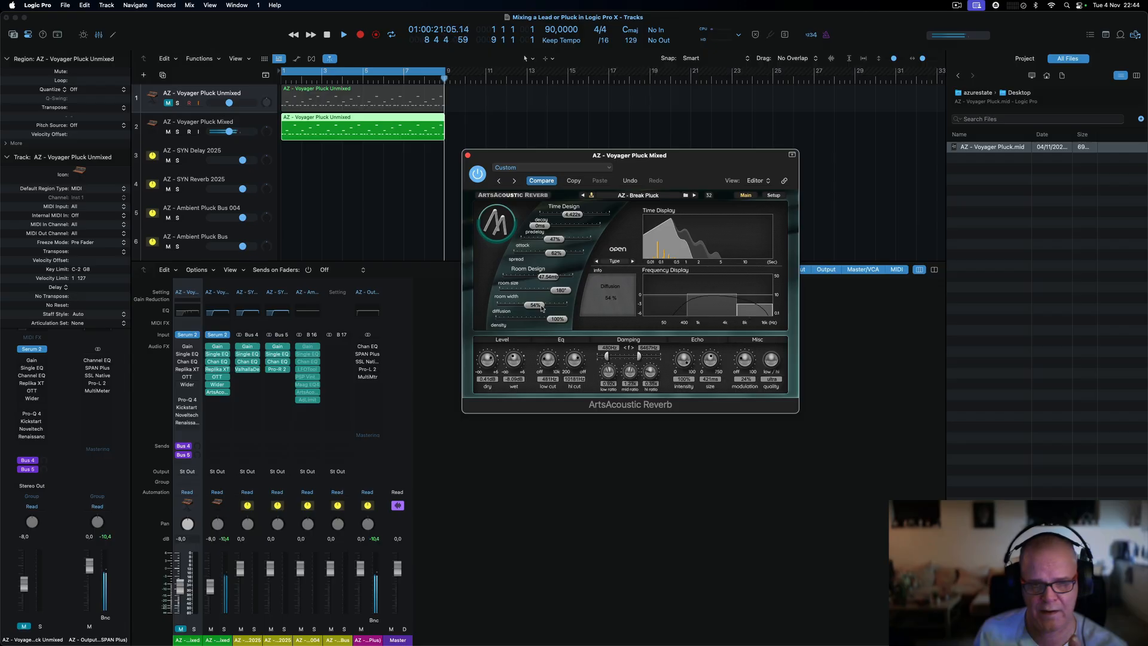
drag(539, 305, 539, 309)
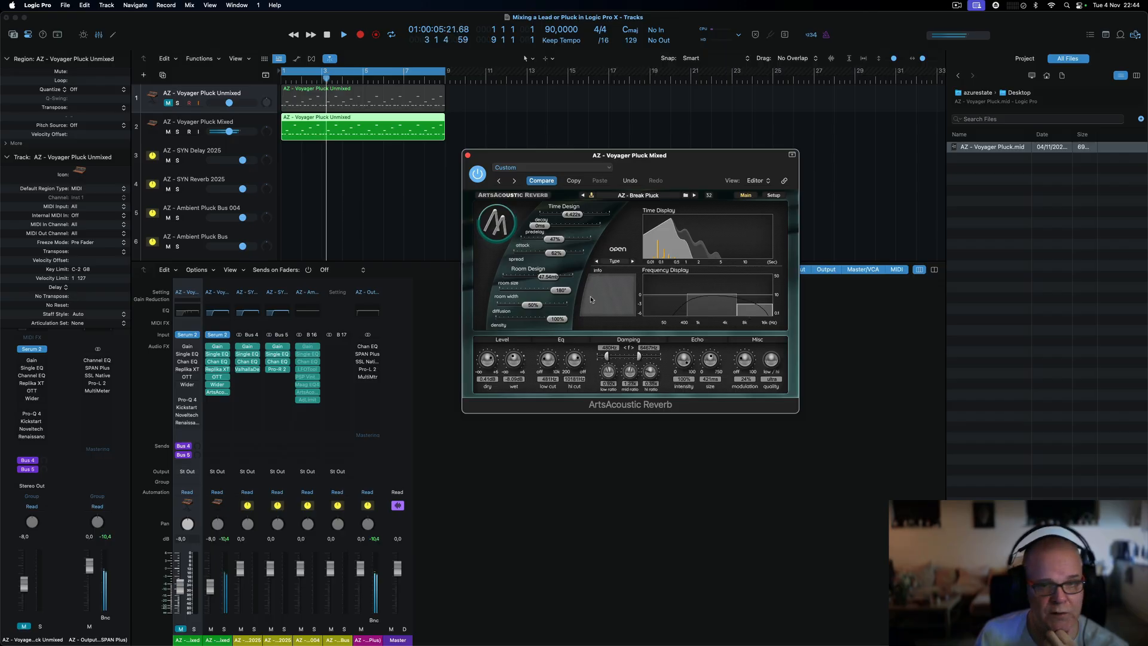
click(469, 155)
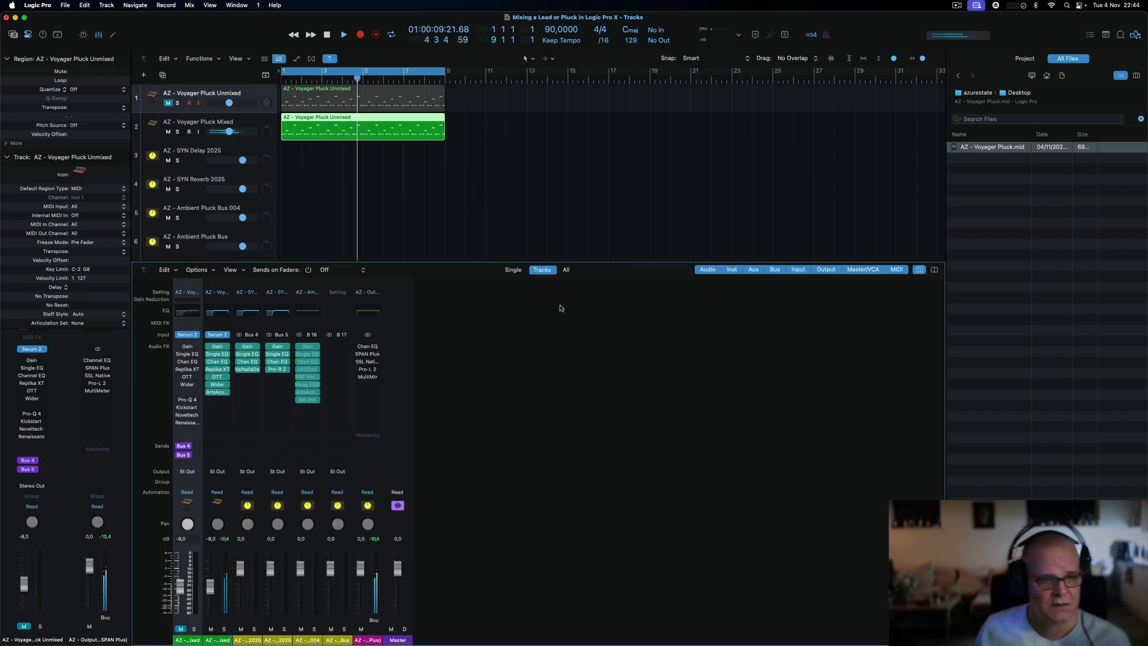
key(space)
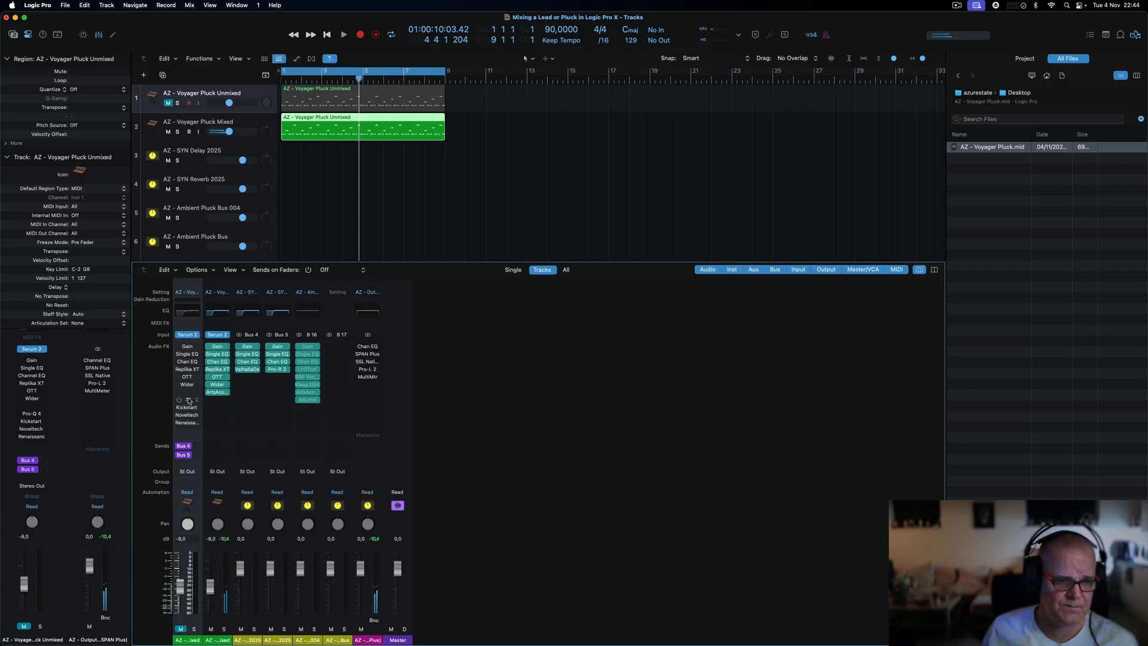
- Move the Unmixed channel's Pro-Q 4 into the slot after ArtsAcoustic Reverb on the Mixed channel and enable it during playback
click(217, 400)
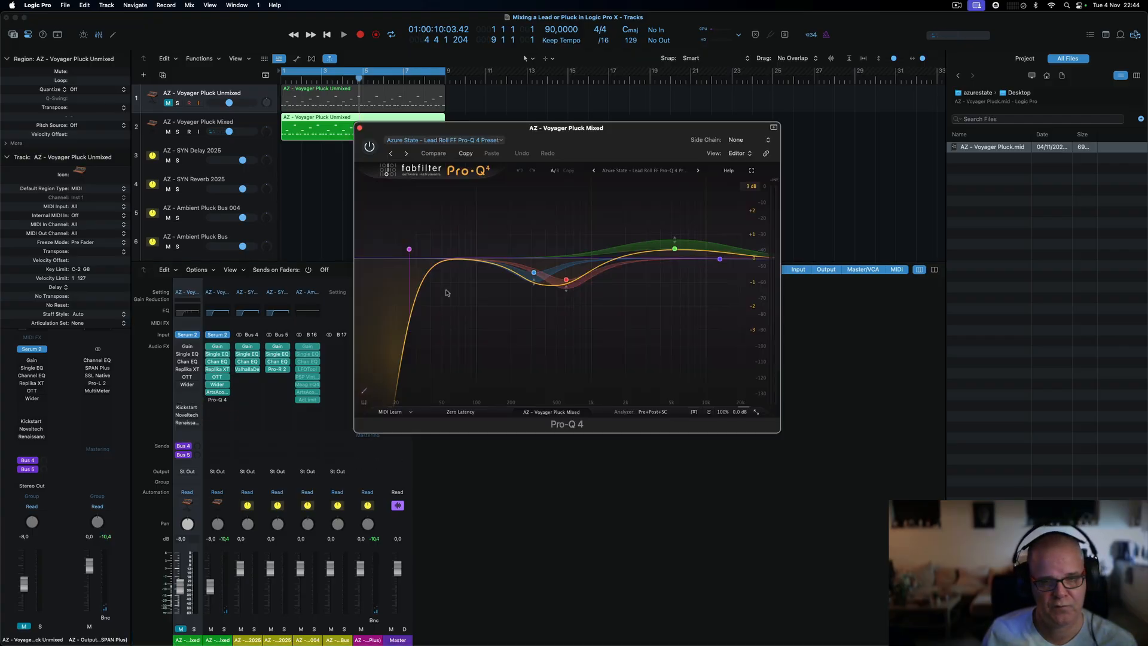
drag(580, 129, 669, 124)
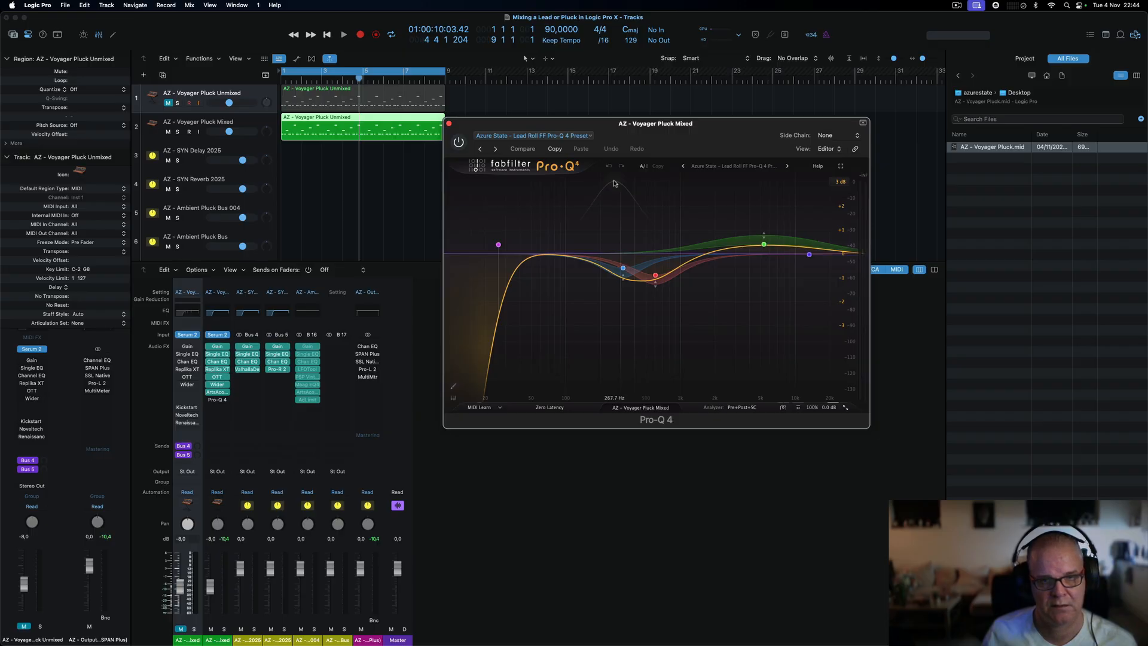
mouse_move(622, 267)
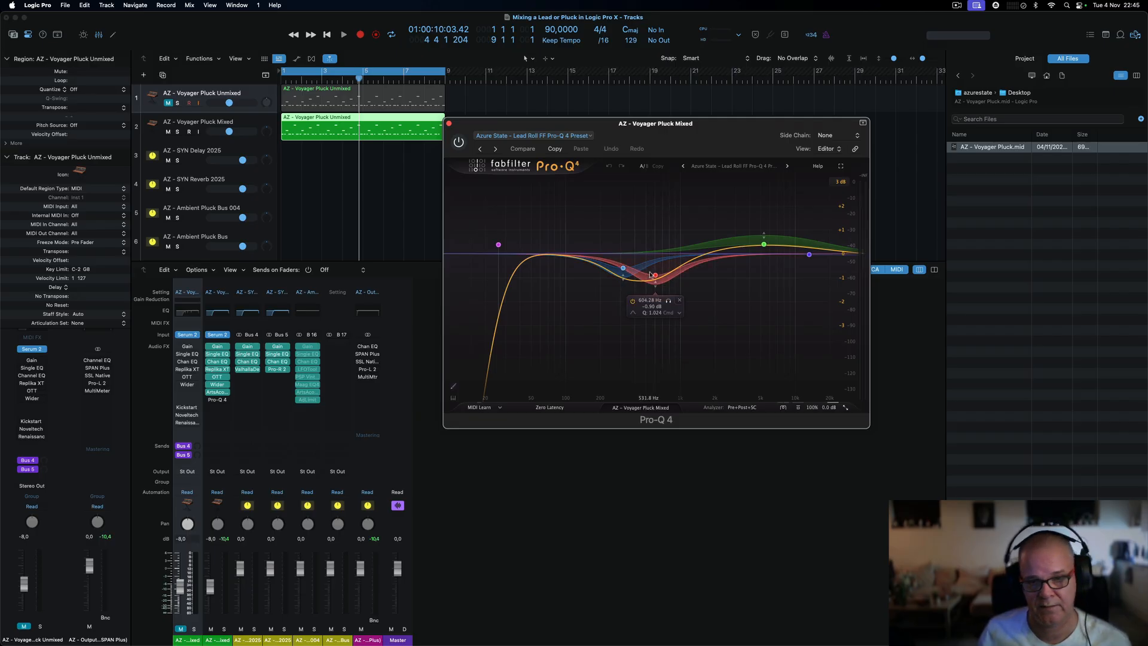
key(space)
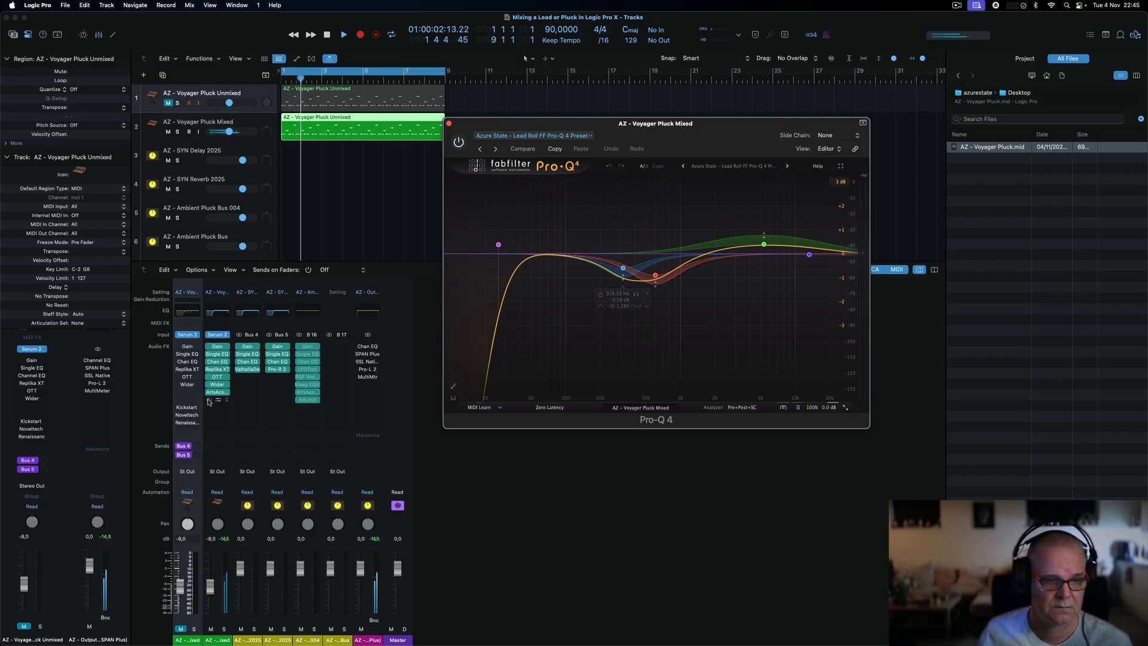
click(209, 401)
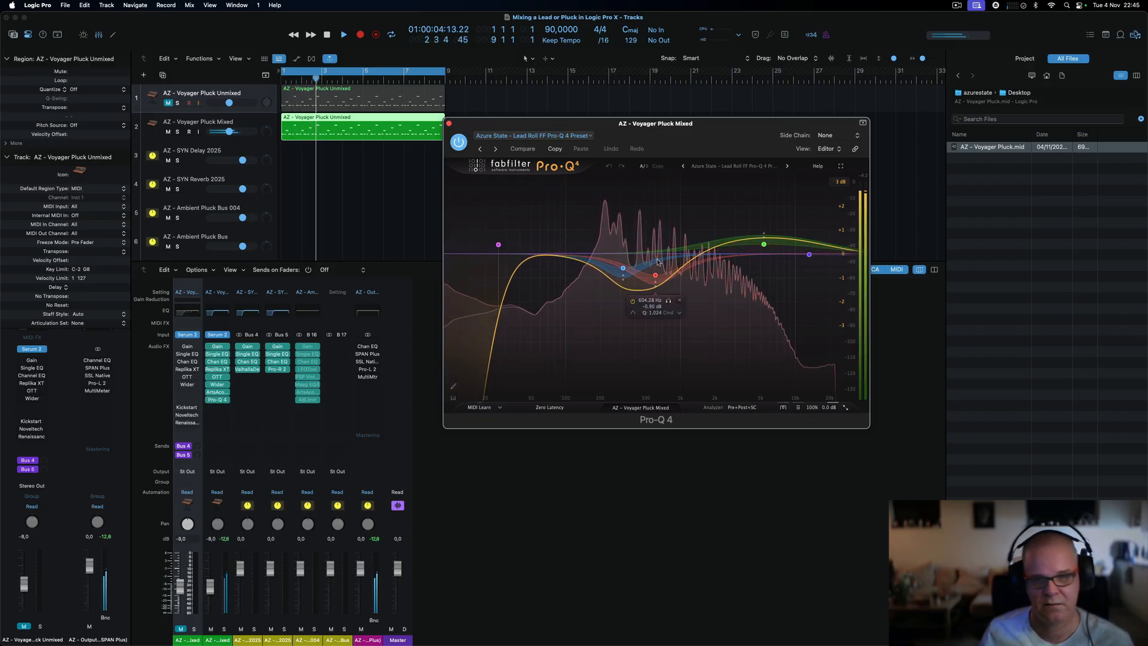
- In Pro-Q 4, shift both low-mid dips slightly lower in frequency and raise the 5.3 kHz boost to about +0.5 dB
drag(623, 268, 648, 275)
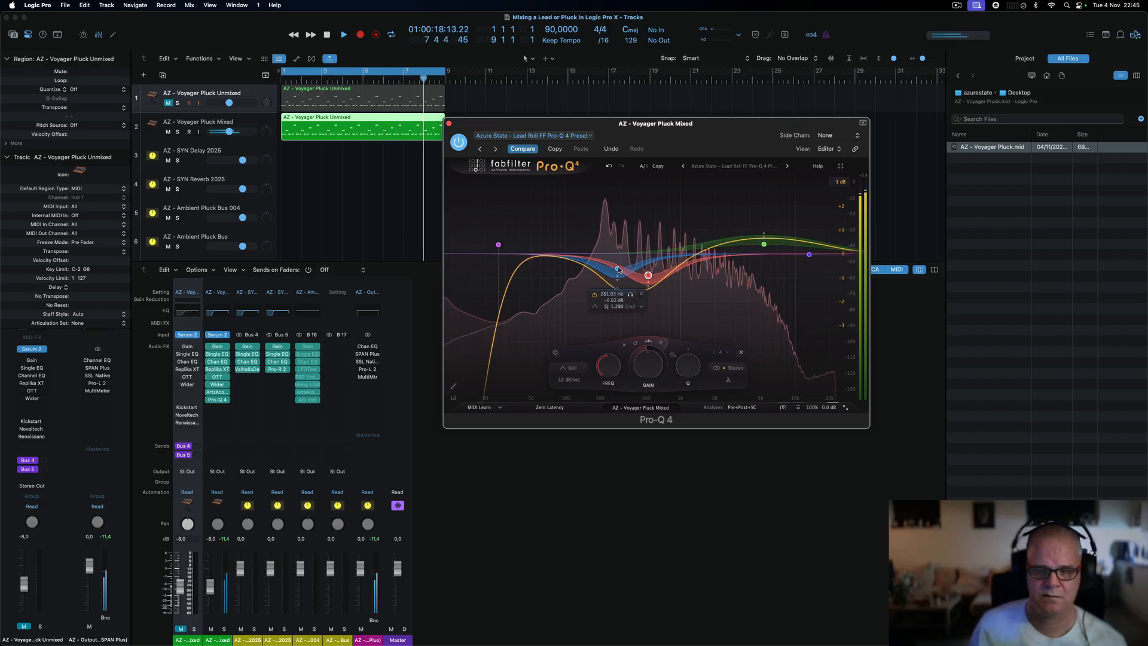
mouse_move(761, 244)
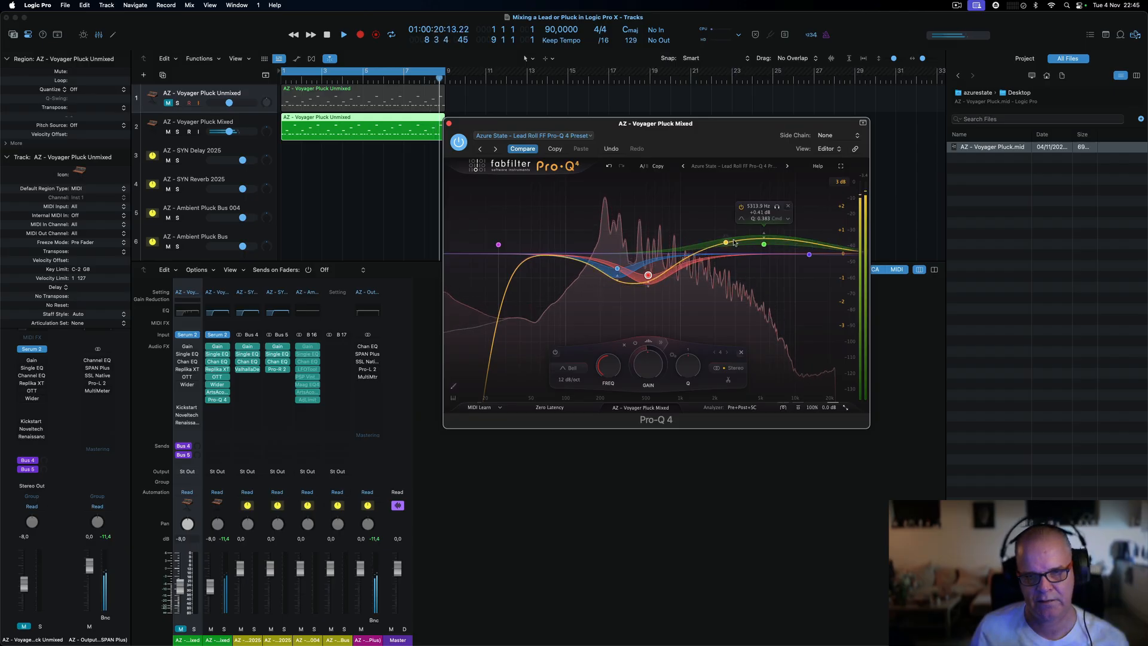
click(763, 243)
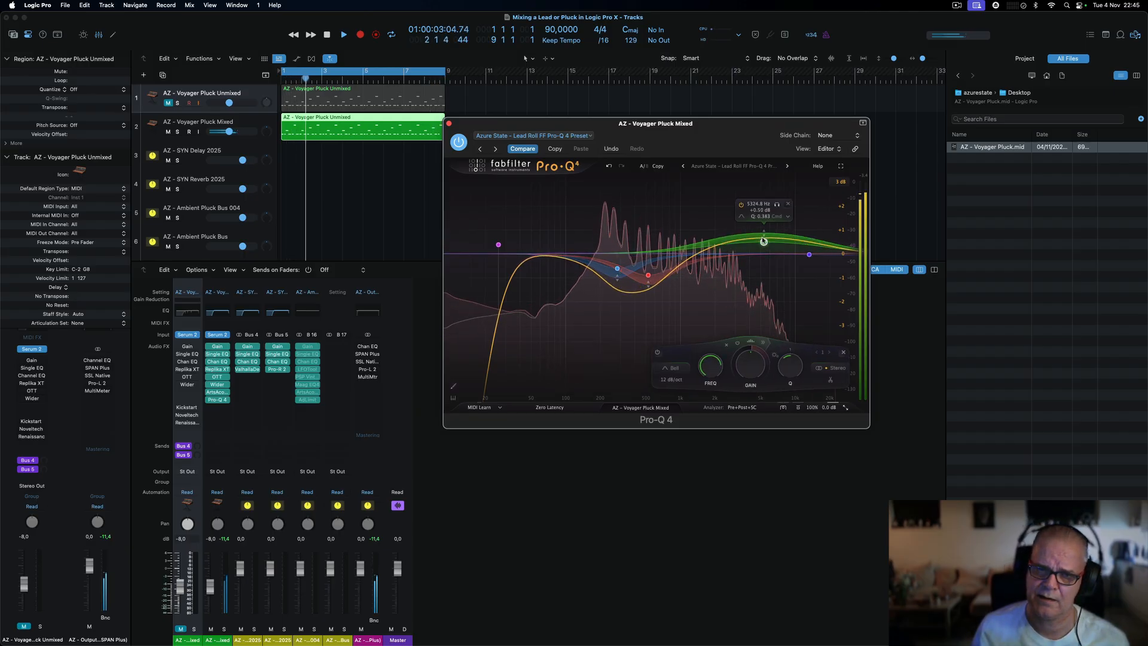
drag(763, 242, 764, 241)
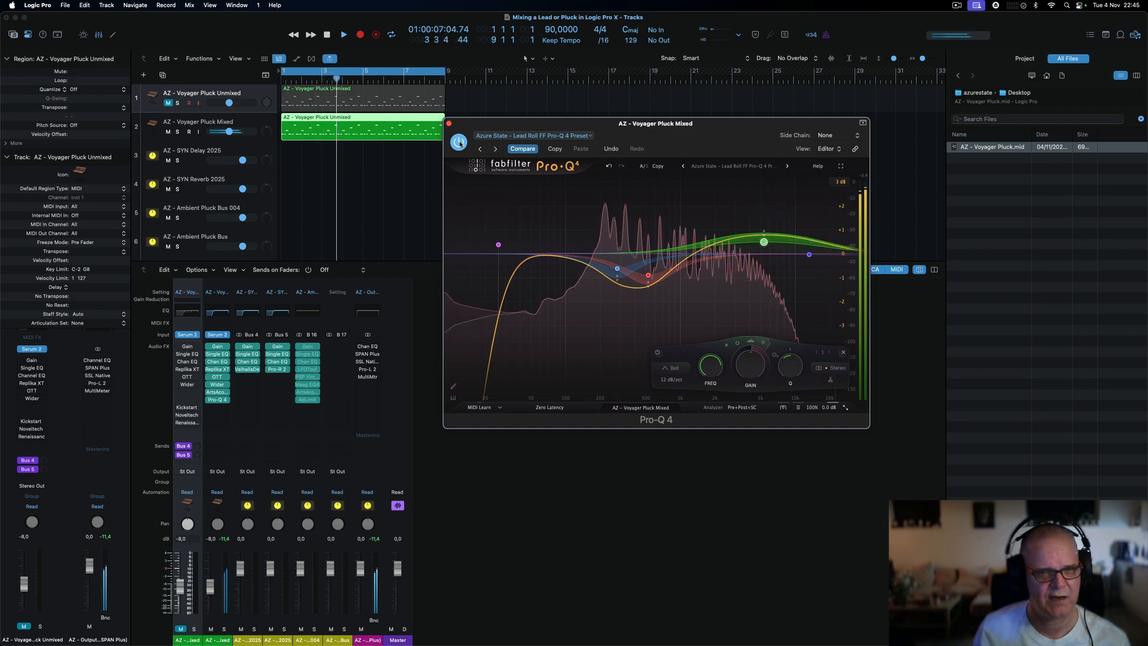
- Compare the Mixed track with Pro-Q 4 bypassed and active, and close the Pro-Q 4 window
click(459, 142)
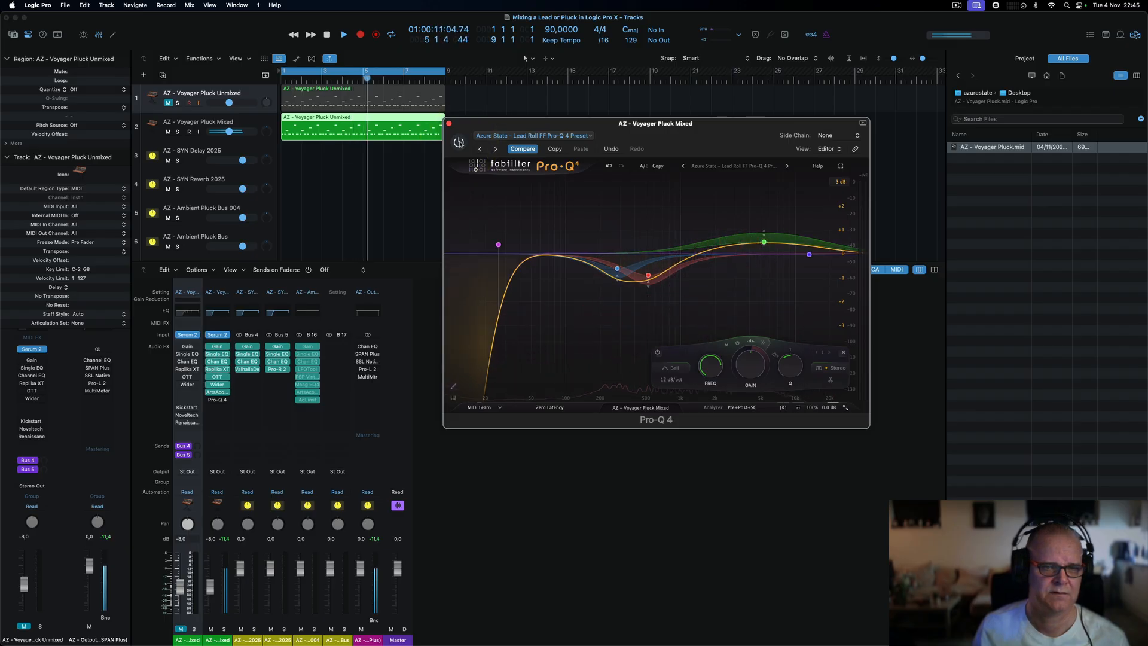
click(459, 143)
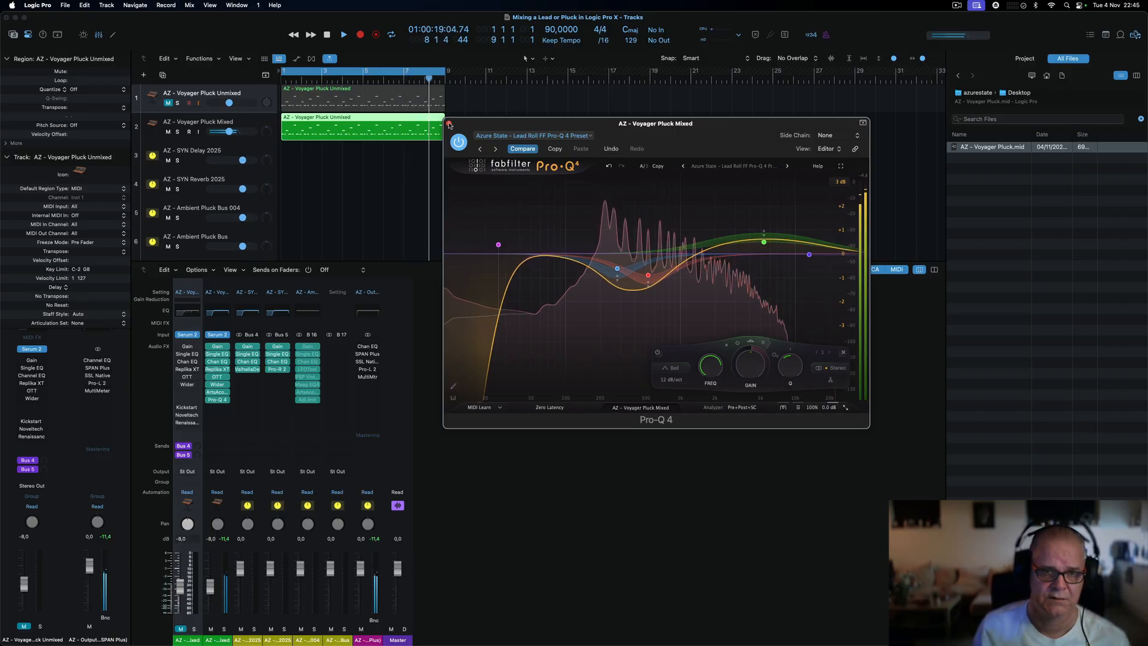
click(449, 124)
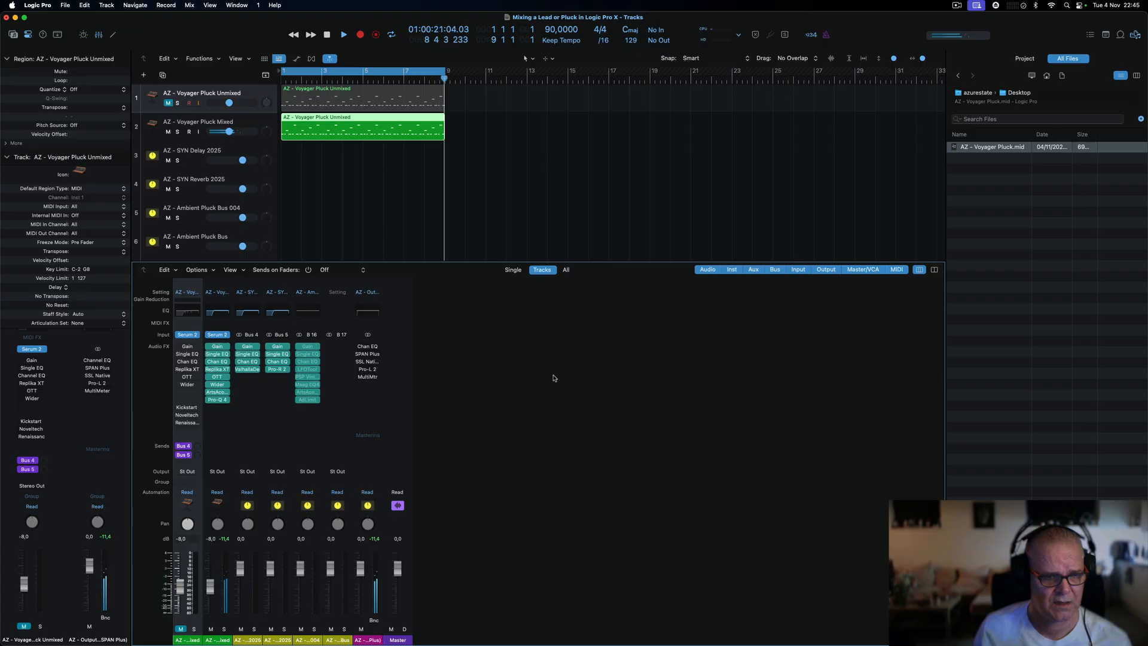
- Insert a stereo Kickstart 2 sidechain plug-in after Pro-Q 4 on the Mixed channel
click(226, 409)
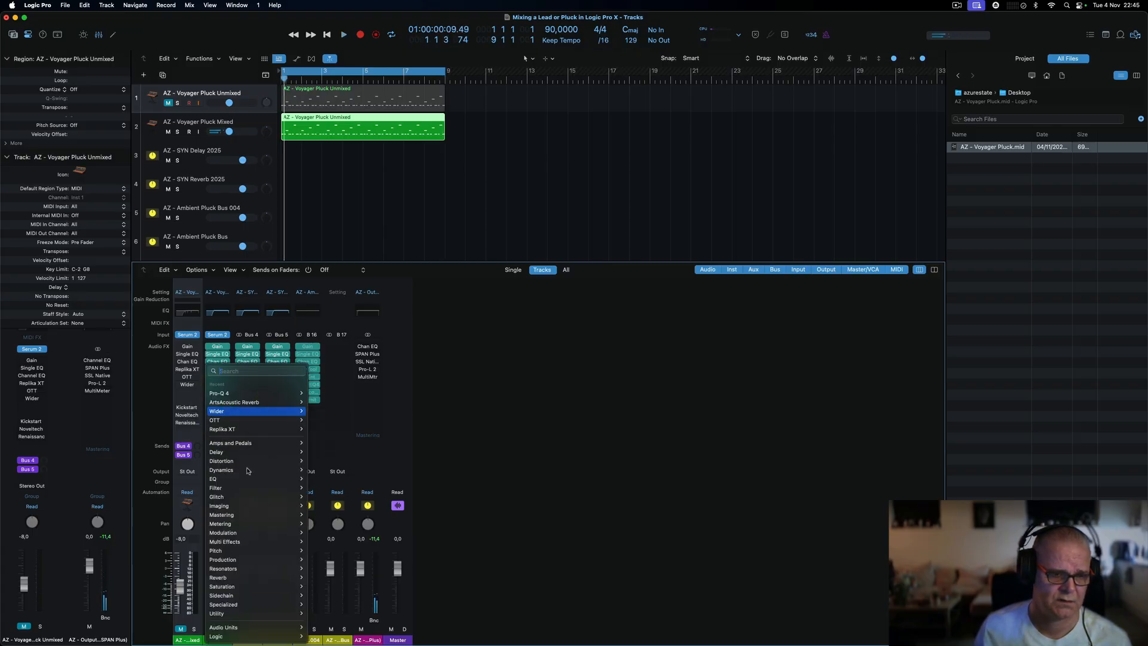
mouse_move(278, 596)
mouse_move(321, 598)
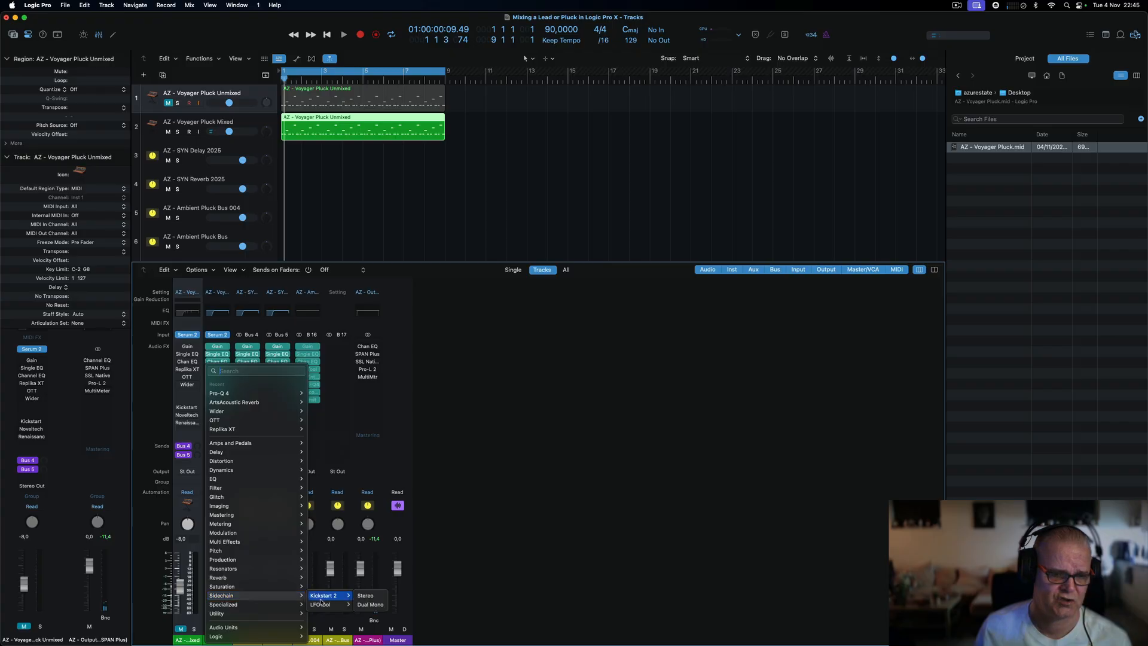
click(365, 596)
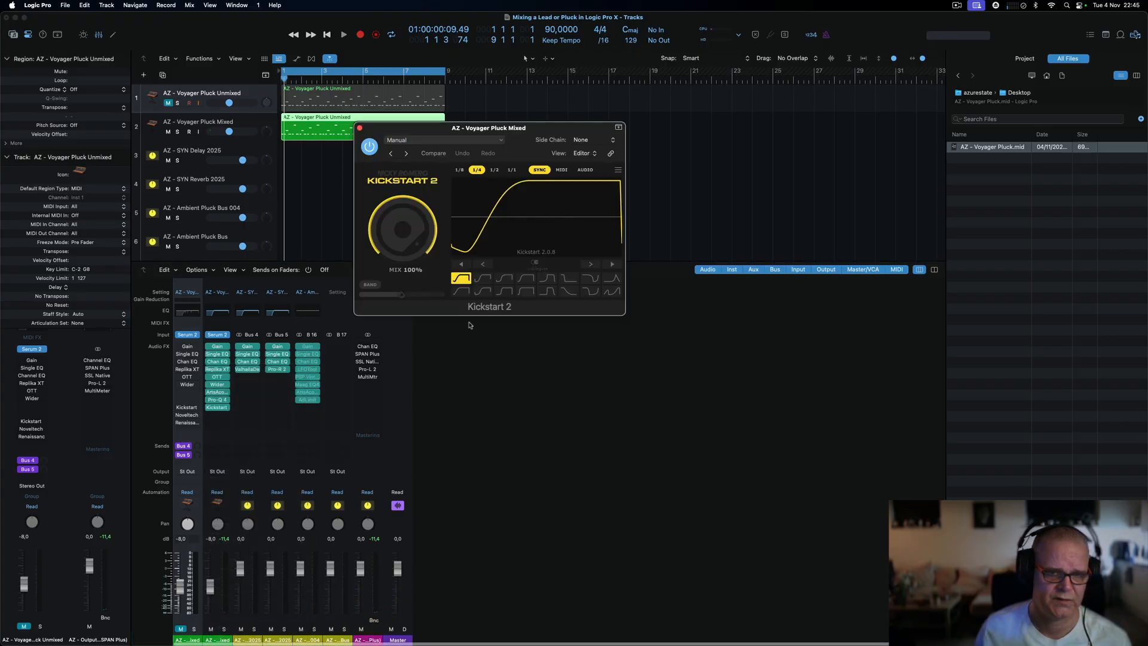
- Try different Kickstart 2 ducking strengths while the Mixed track plays, and set the mix to 20%
drag(426, 241, 426, 266)
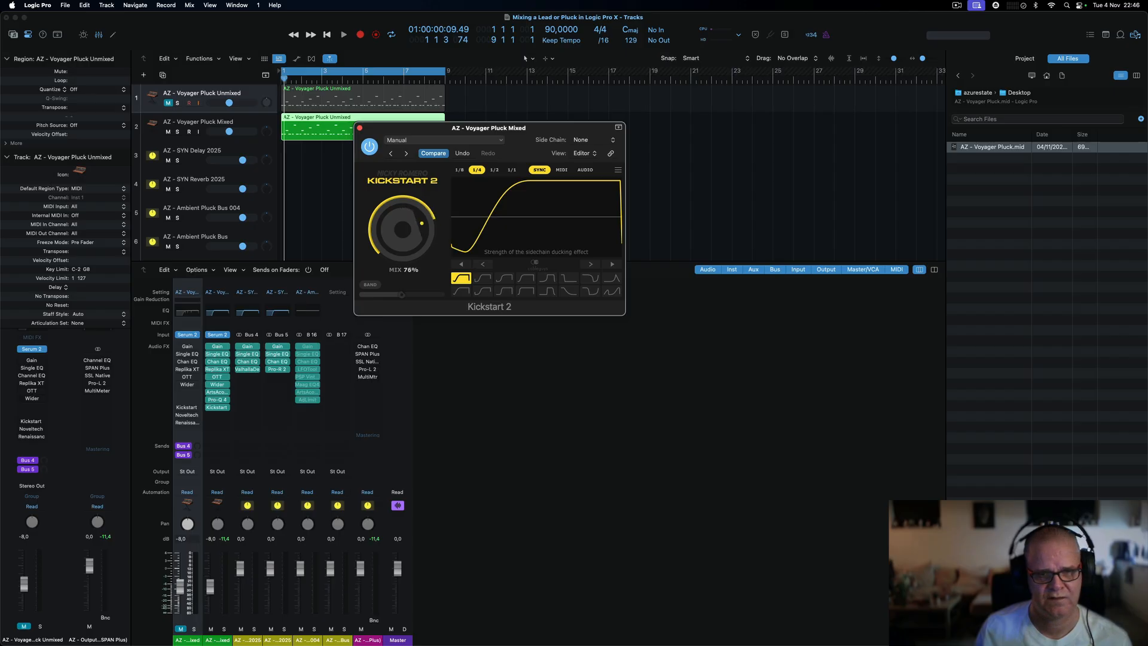
drag(395, 235, 395, 229)
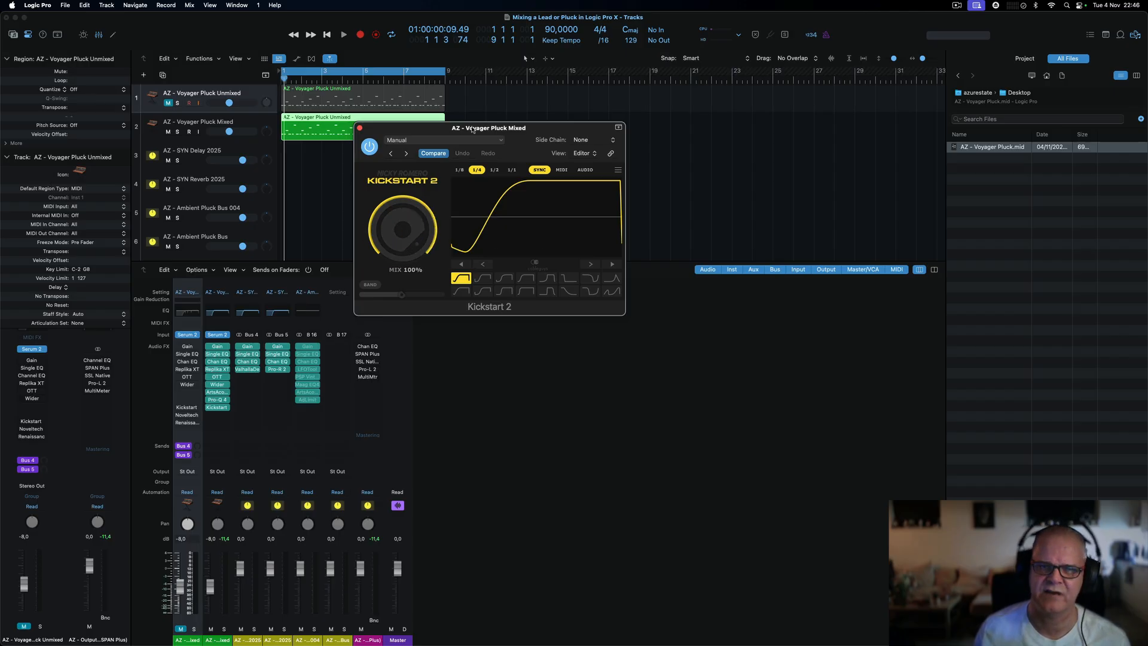
drag(473, 129, 670, 169)
key(space)
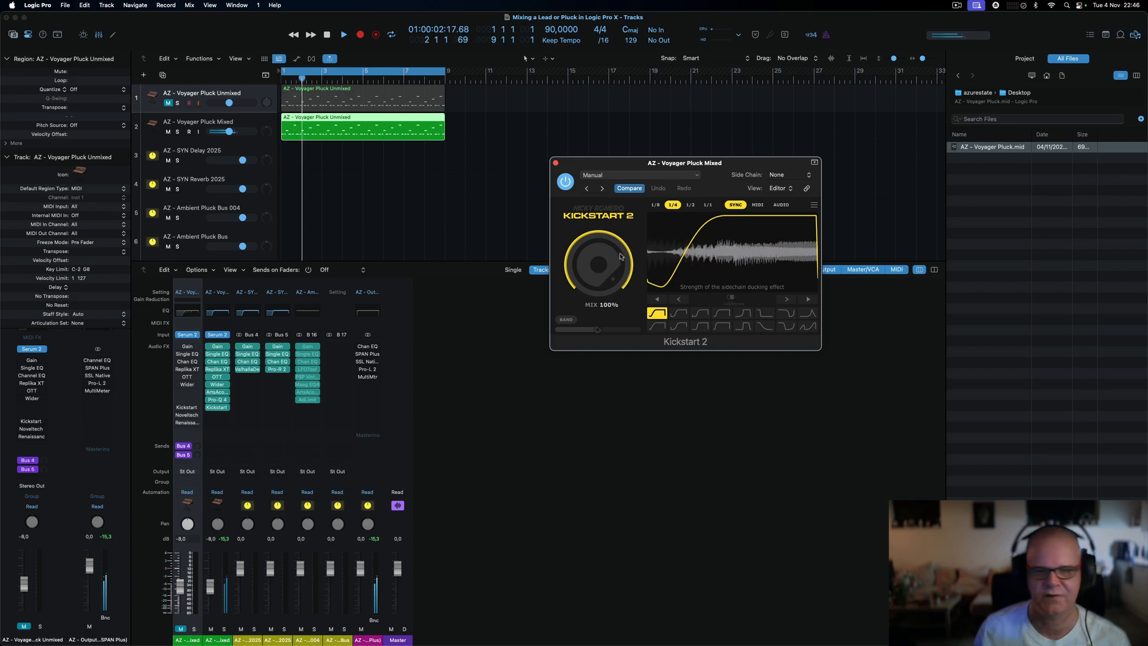
mouse_move(620, 256)
mouse_down()
mouse_move(621, 298)
mouse_move(612, 251)
mouse_up()
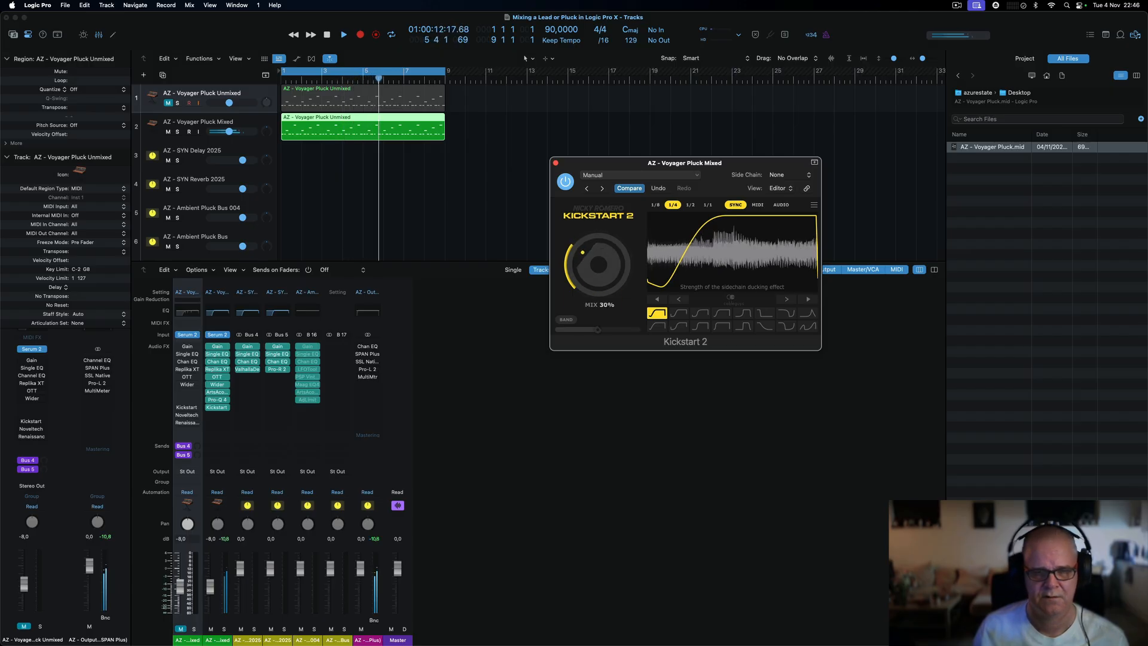
drag(611, 252, 611, 259)
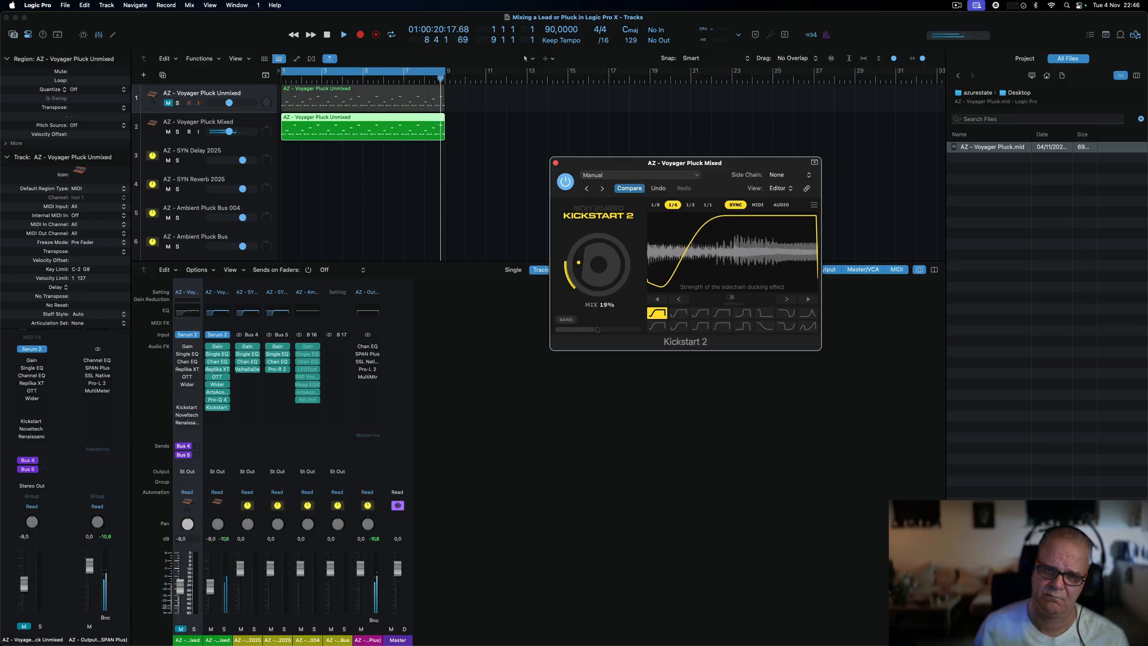
drag(607, 247, 608, 245)
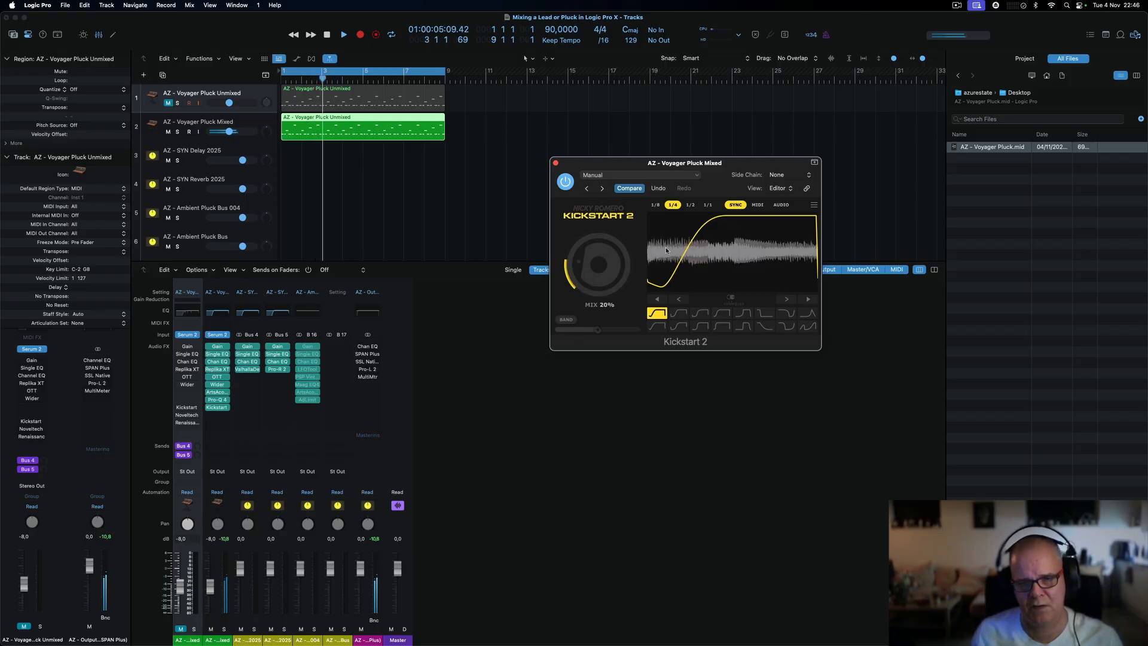
- Try Kickstart 2's Classic Chain curve, return to Free Punch, close the plug-in window and stop playback
click(682, 315)
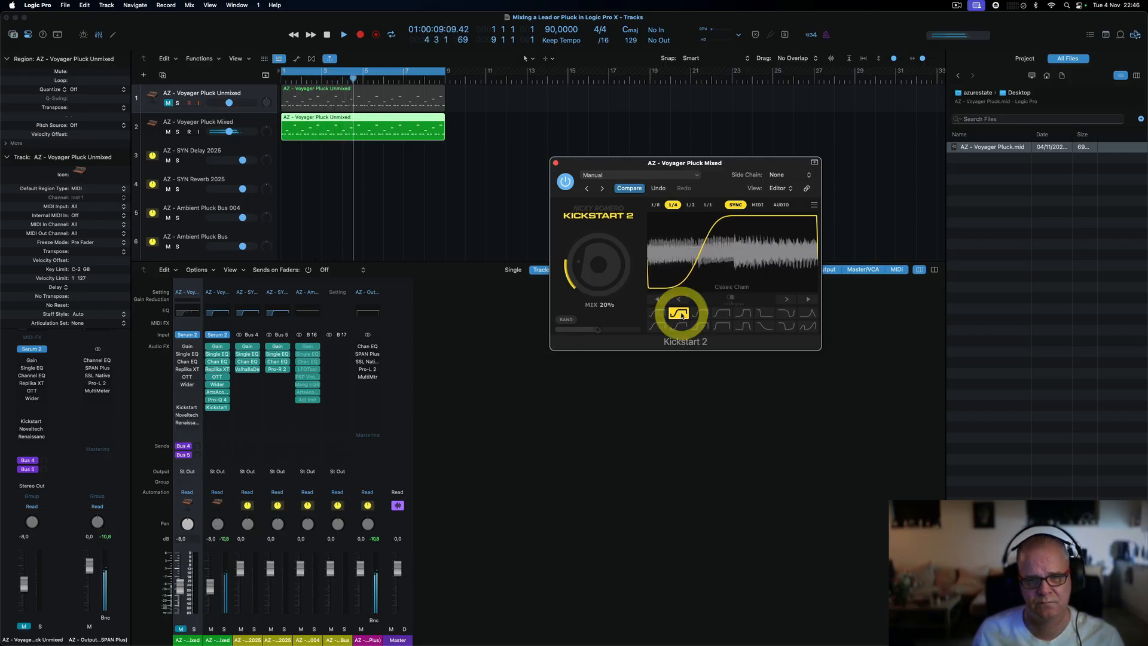
click(666, 315)
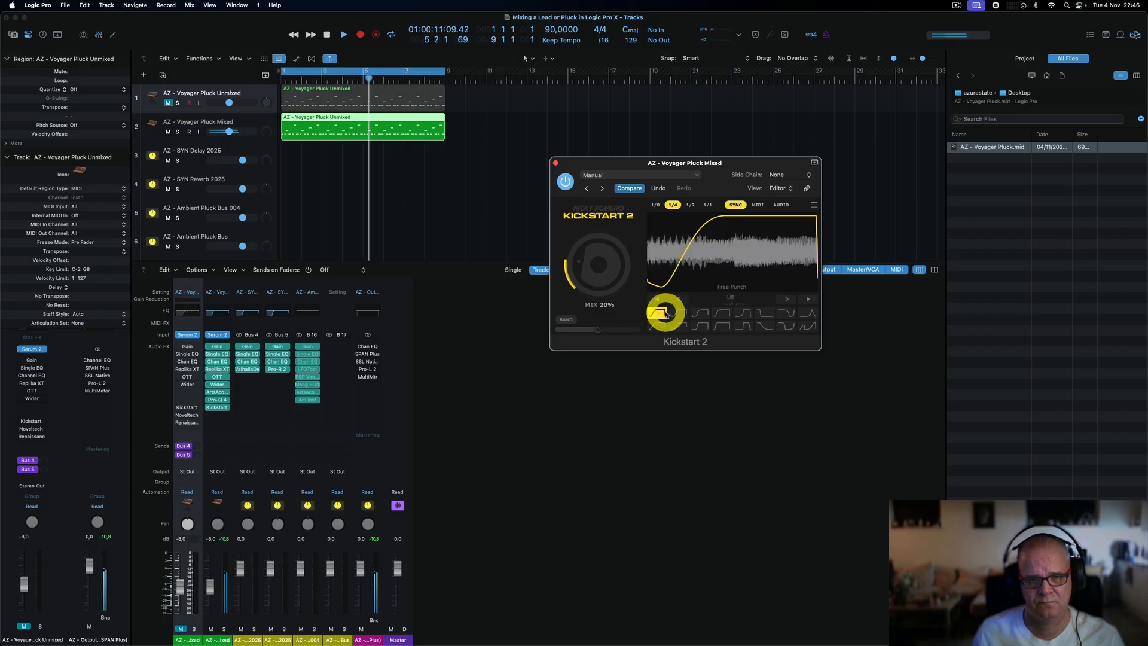
click(555, 163)
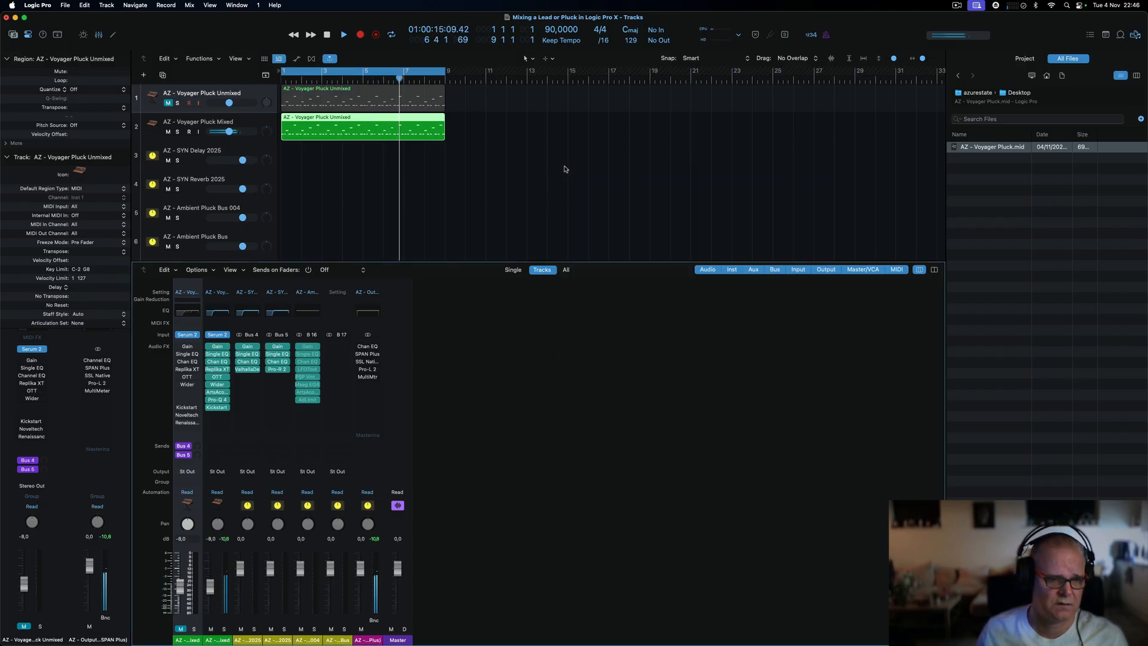
scroll(556, 165, right, 1)
click(555, 165)
key(space)
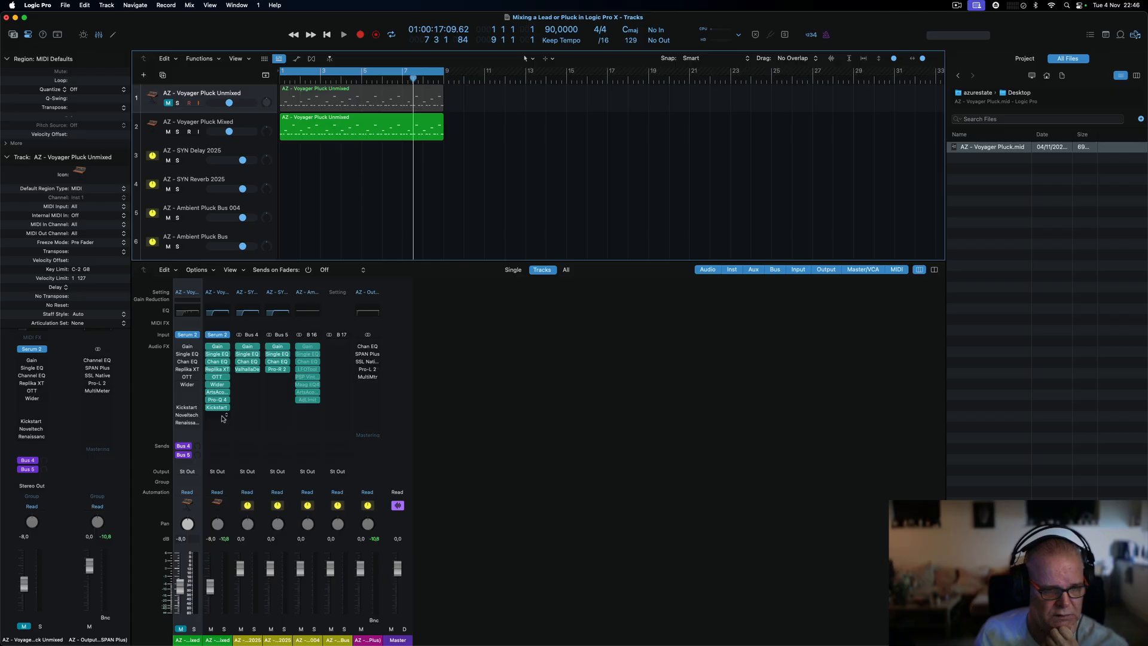
- Insert a stereo Noveltech Character plug-in after Kickstart 2 on the Mixed channel and move its window clear of the tracks
click(227, 417)
mouse_move(288, 560)
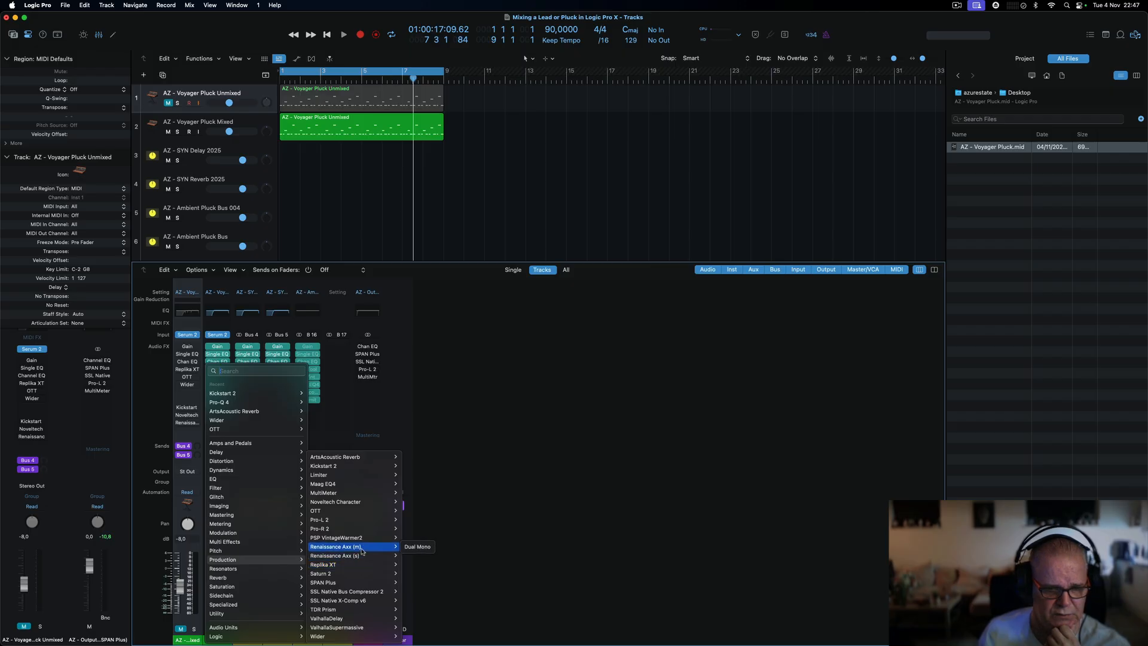
mouse_move(368, 505)
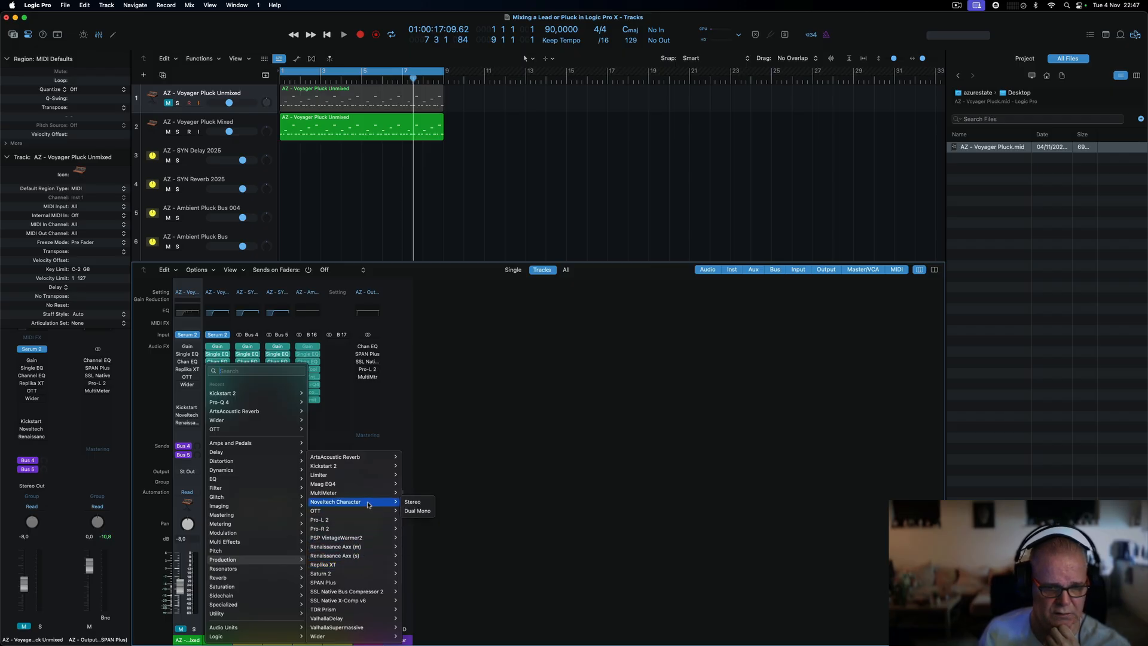
click(411, 504)
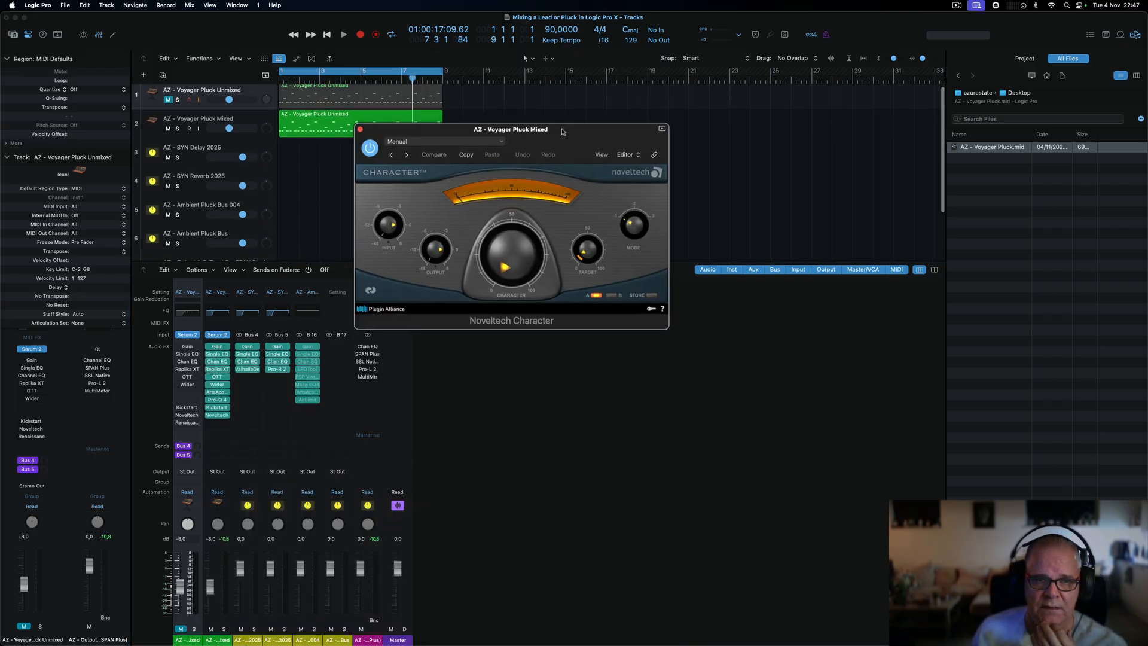
drag(560, 128, 725, 167)
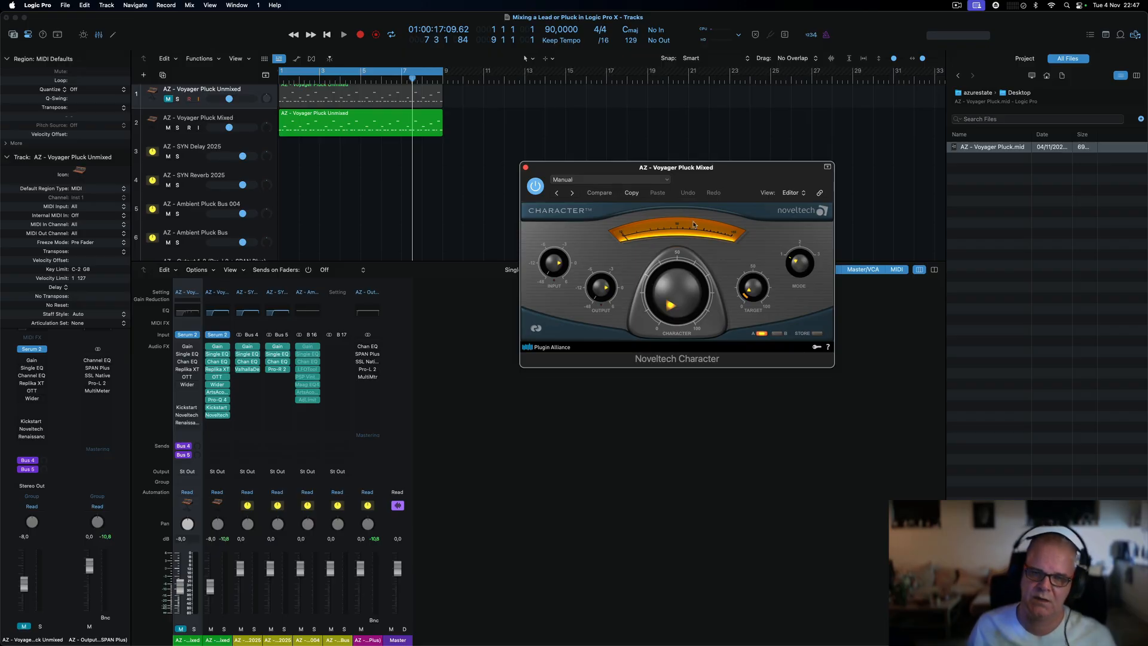
drag(695, 185, 661, 176)
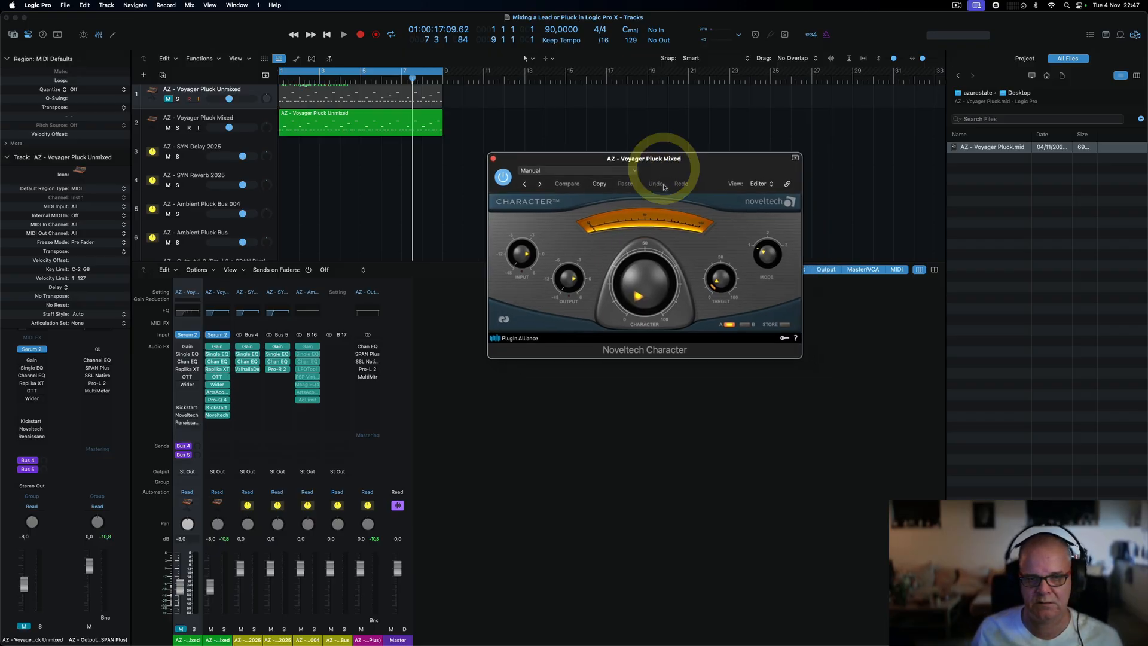
- Load Character's 10 VocalsAddAir preset, play the Mixed track from the start and lower the Target amount
click(601, 173)
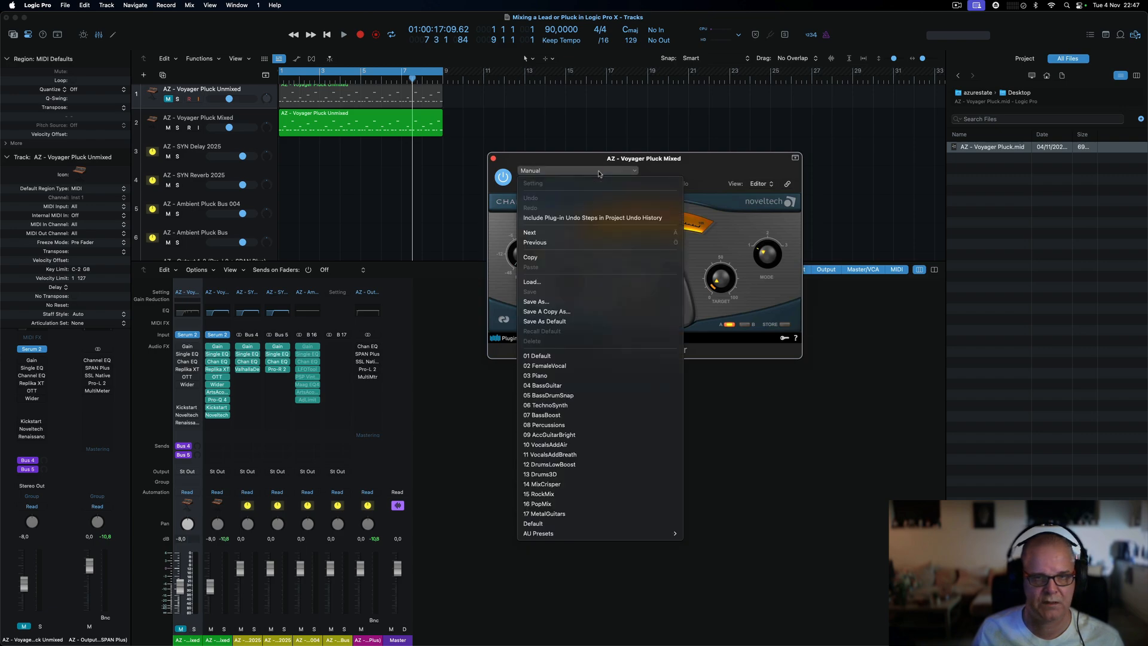
click(593, 446)
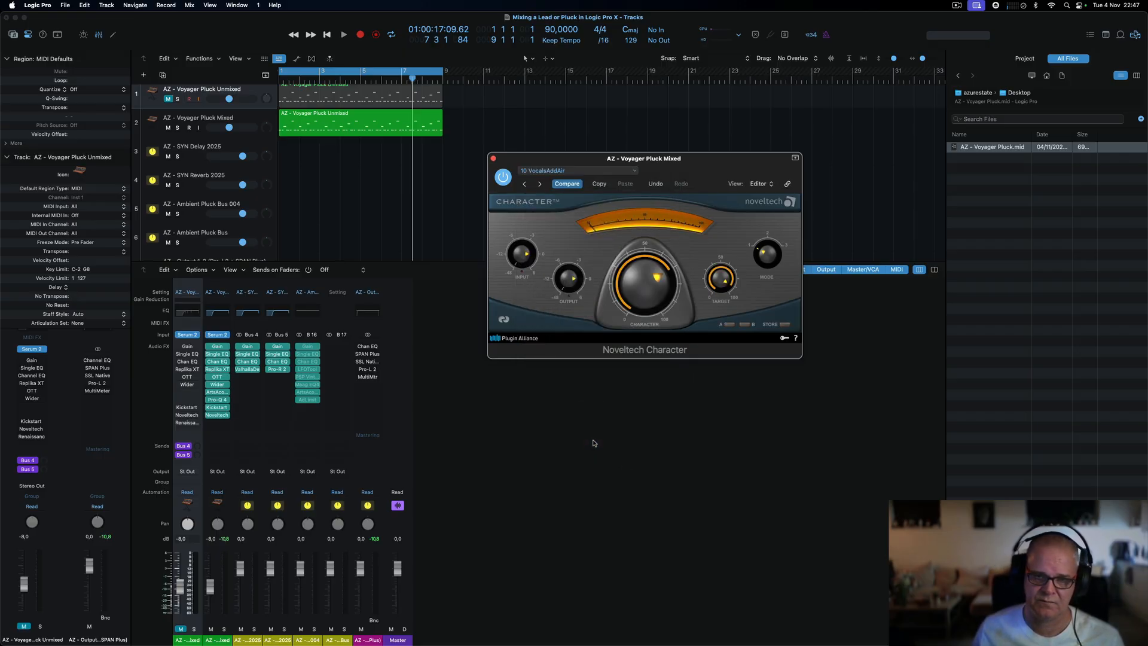
key(Return)
key(space)
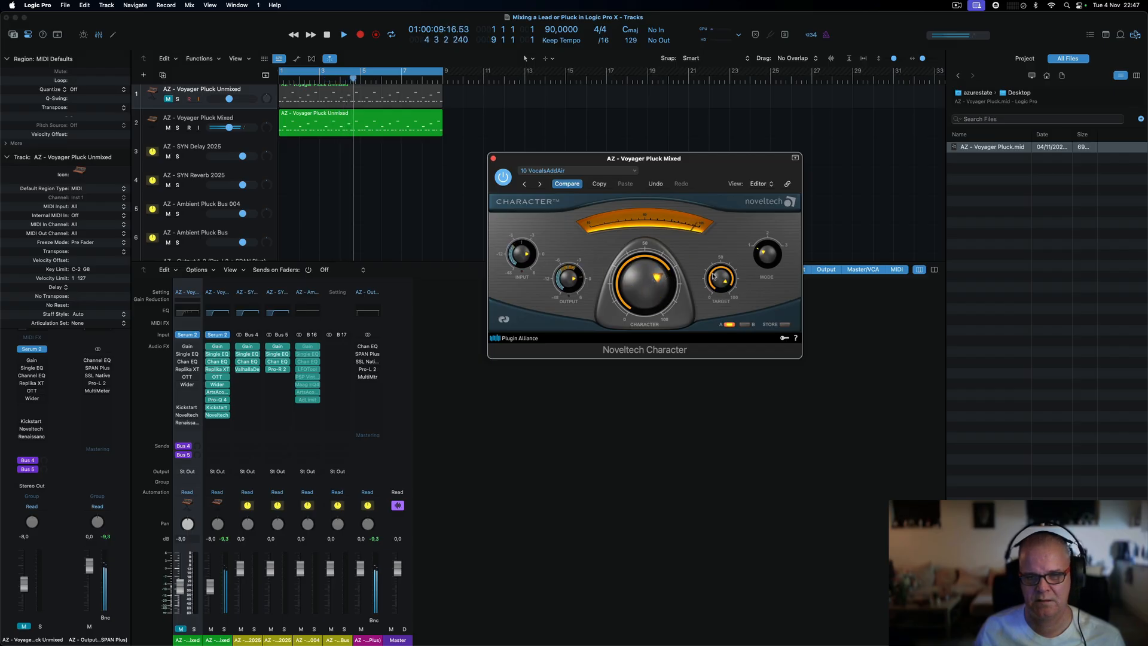
drag(713, 275, 713, 306)
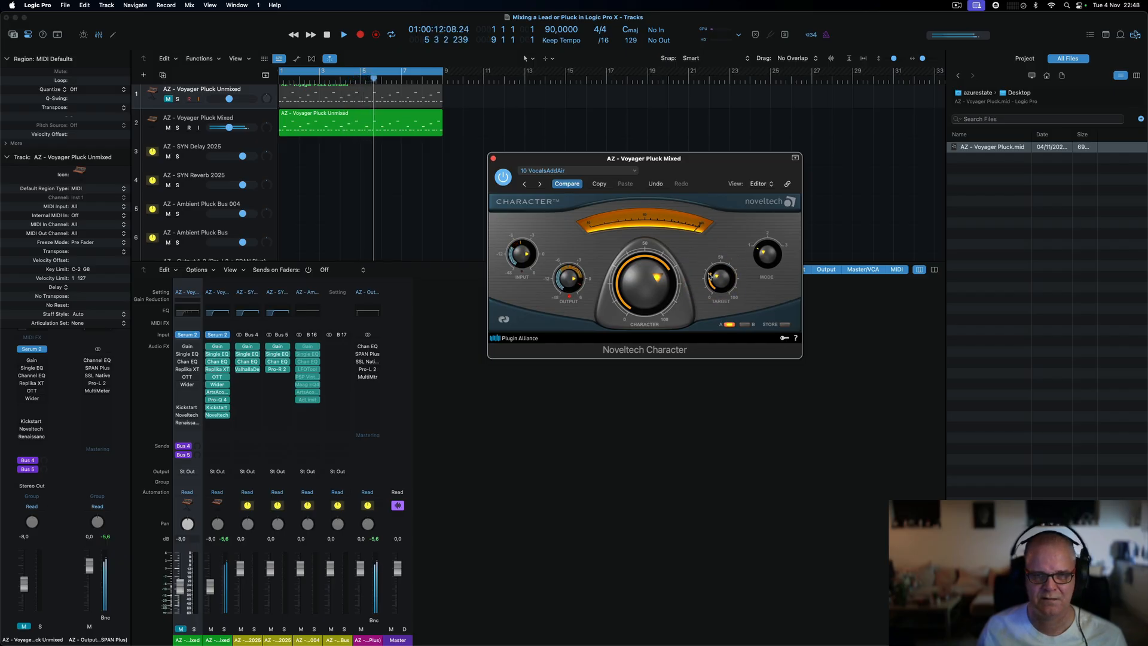
- Compare the Mixed track with Character bypassed and active, and close the Character window
click(504, 177)
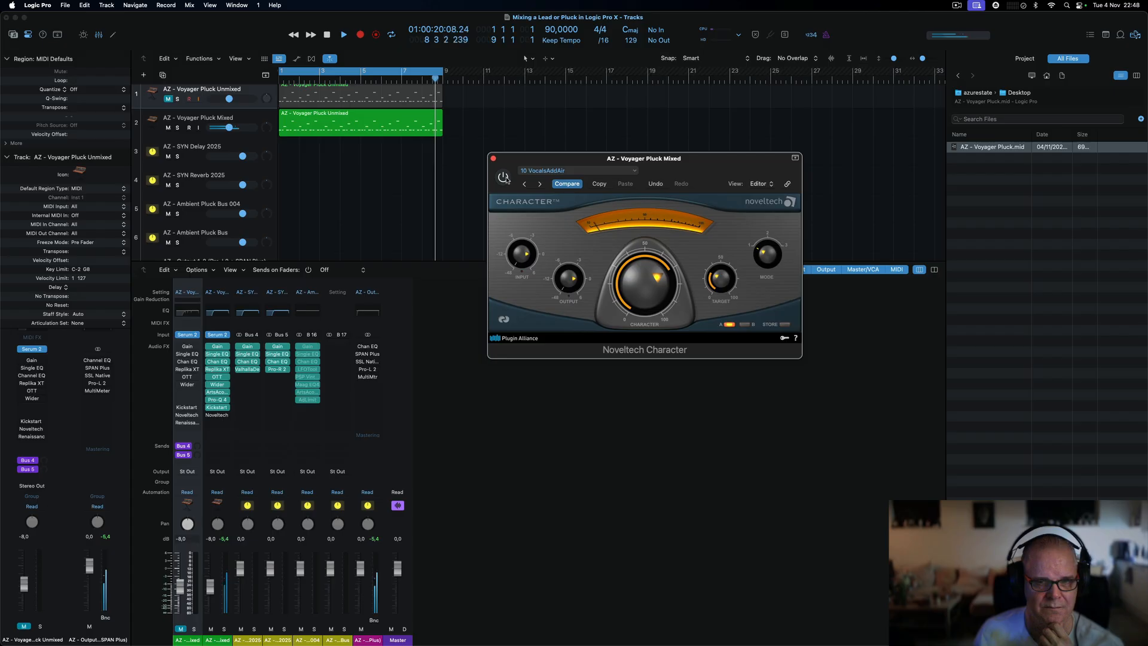
click(504, 178)
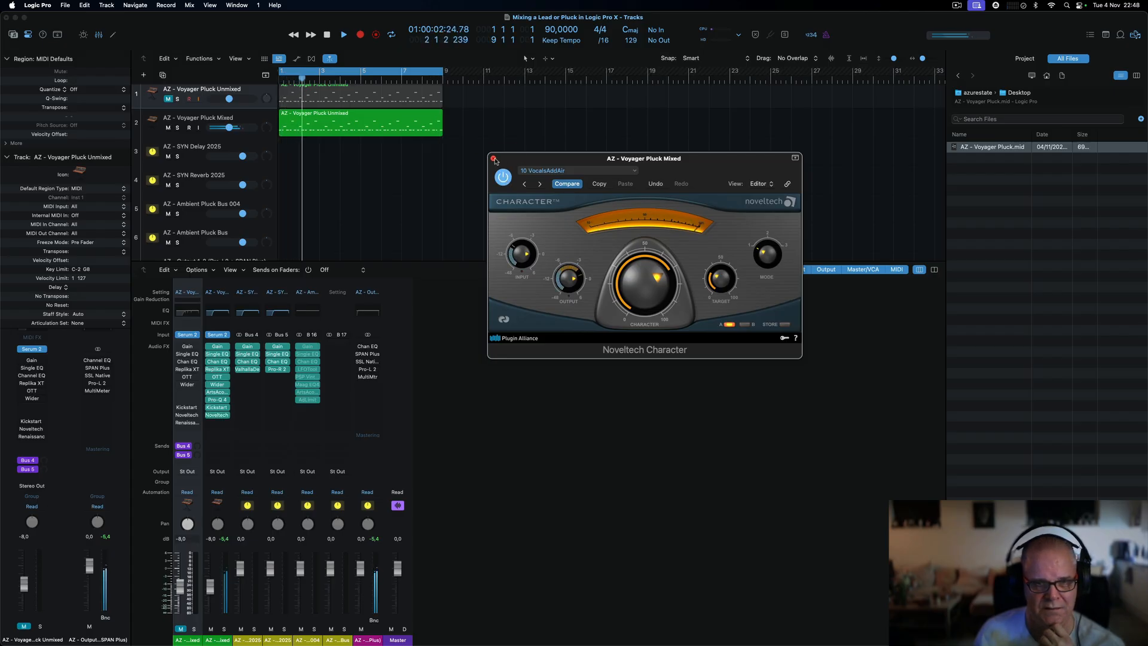
click(493, 159)
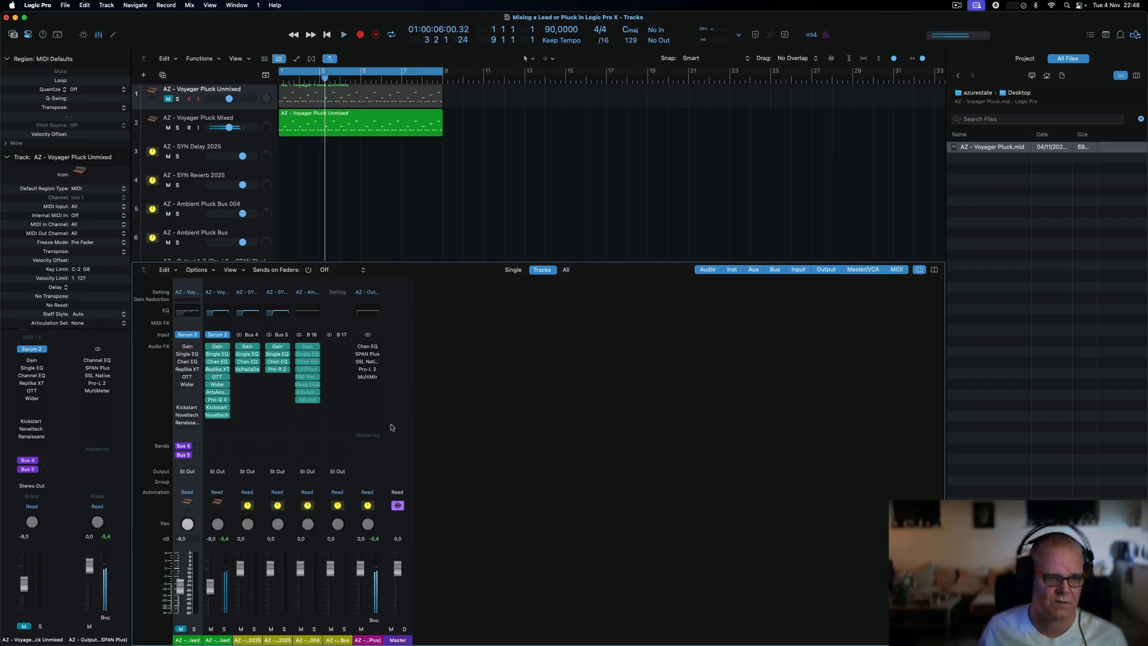
- Insert the stereo Renaissance Axx (s) compressor after Character on the Mixed channel and reposition its window
click(224, 424)
mouse_move(256, 534)
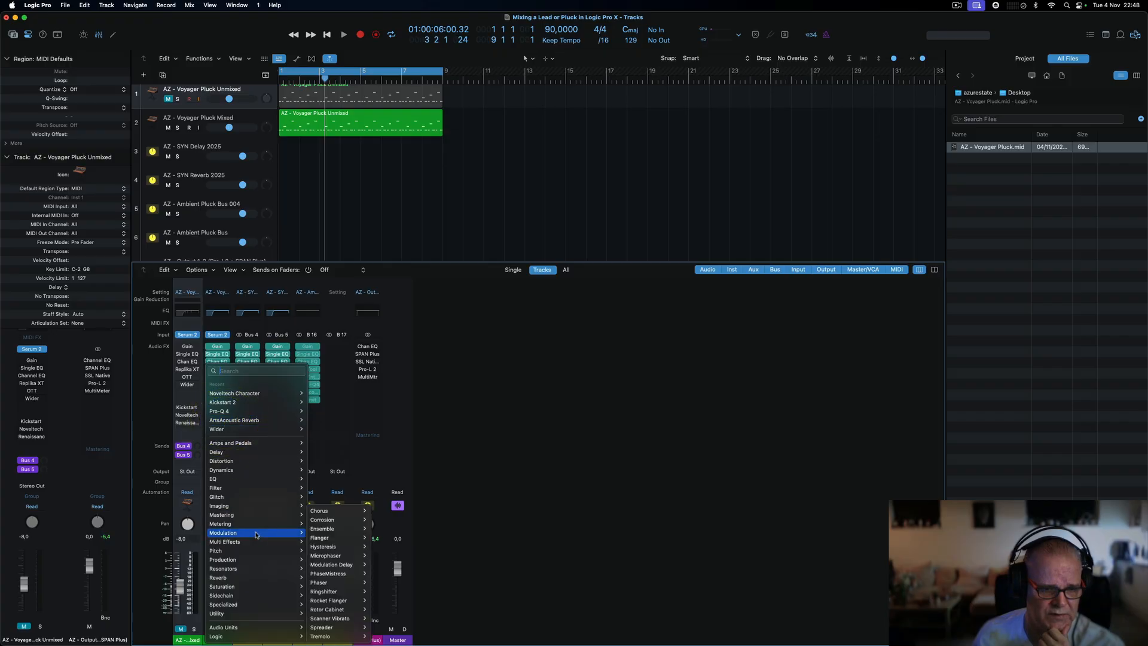
mouse_move(266, 567)
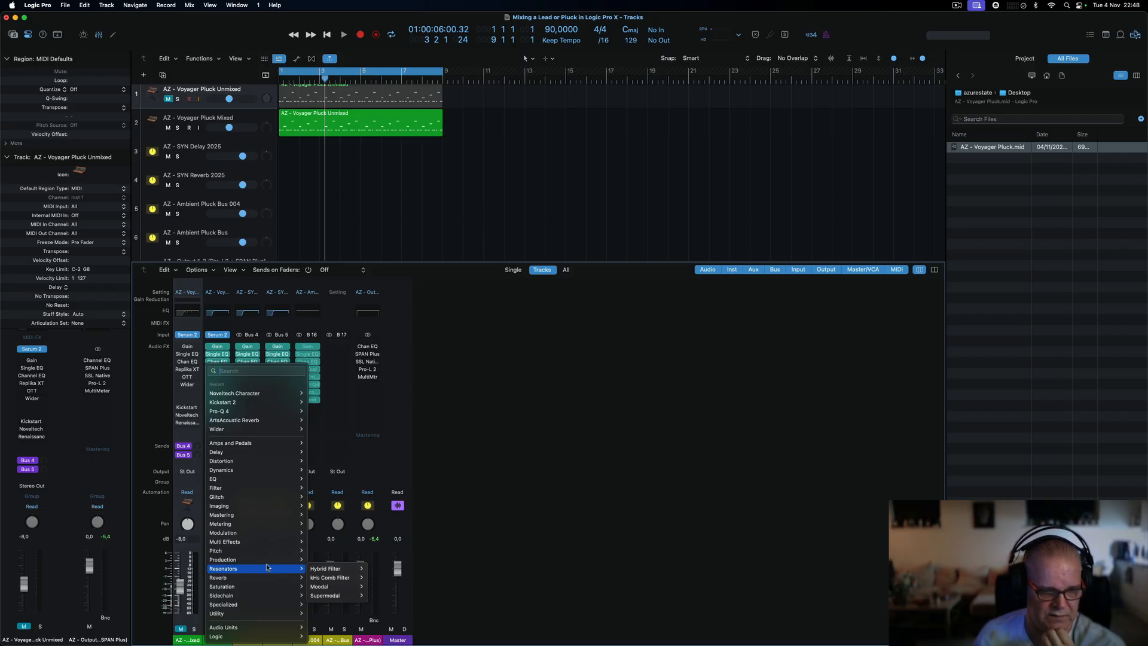
mouse_move(389, 583)
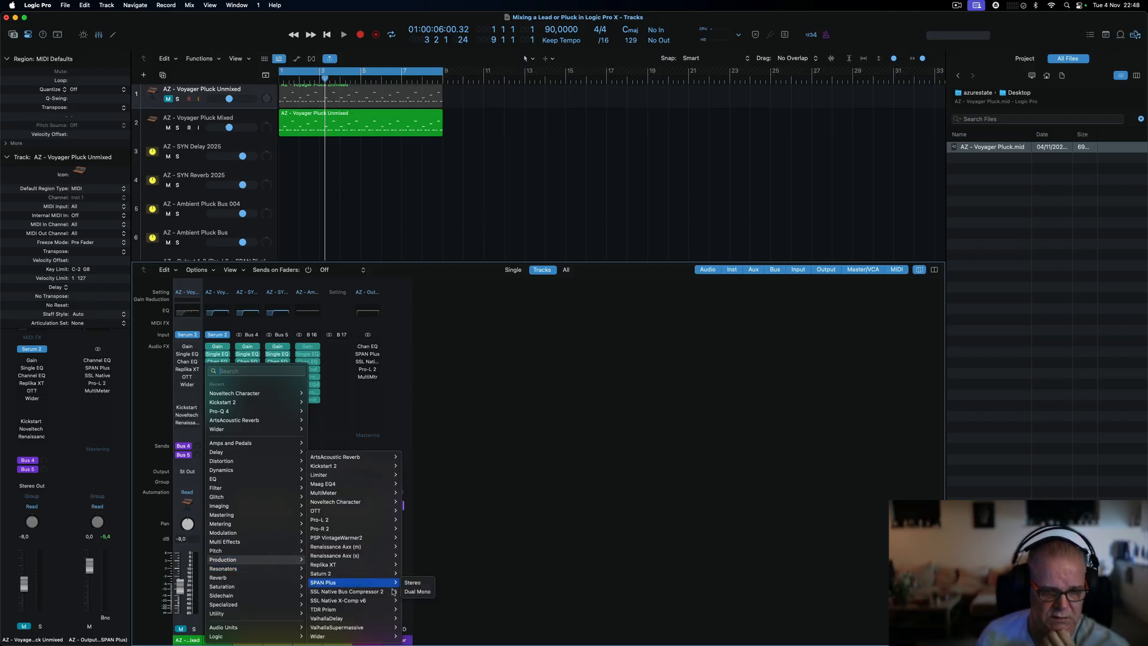
mouse_move(374, 484)
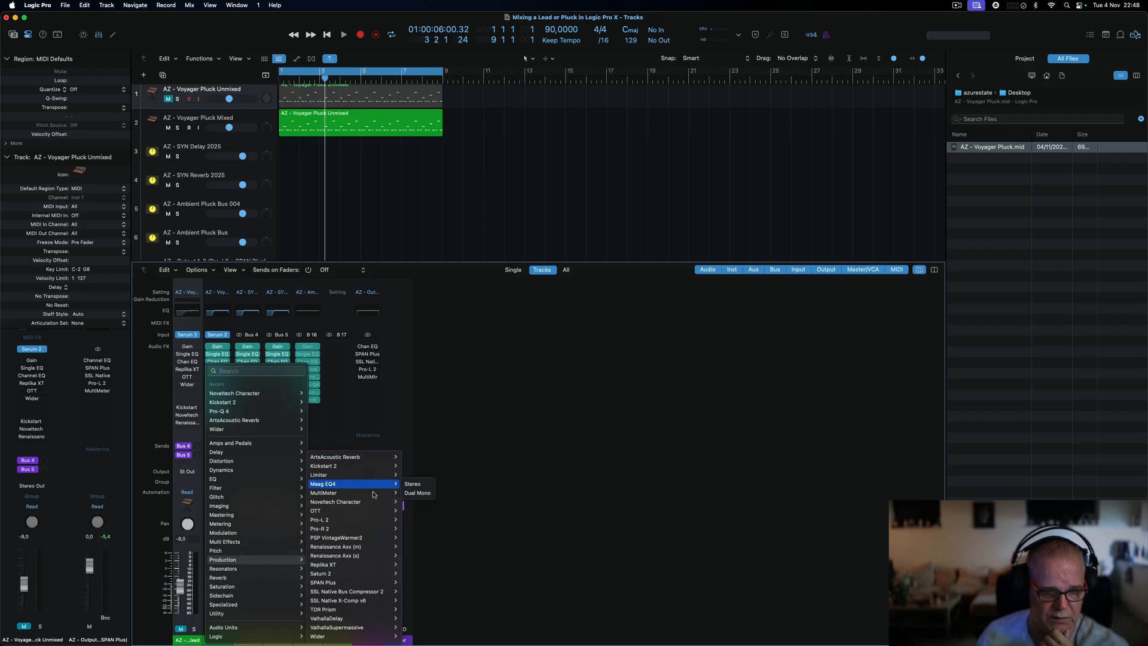
click(418, 556)
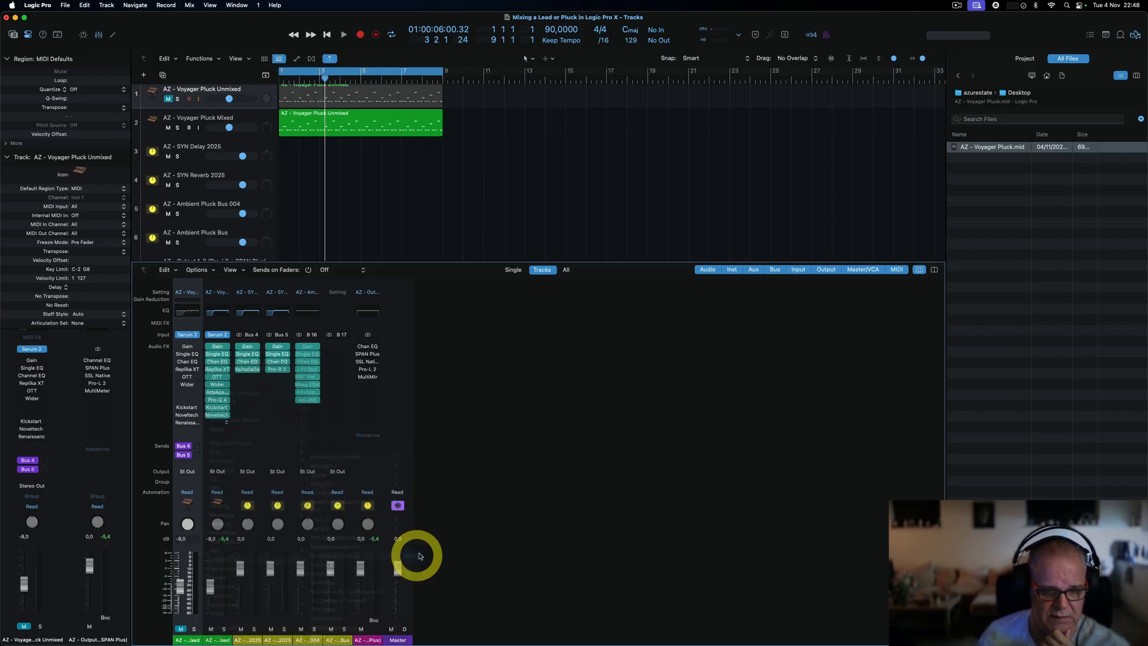
drag(460, 128, 676, 128)
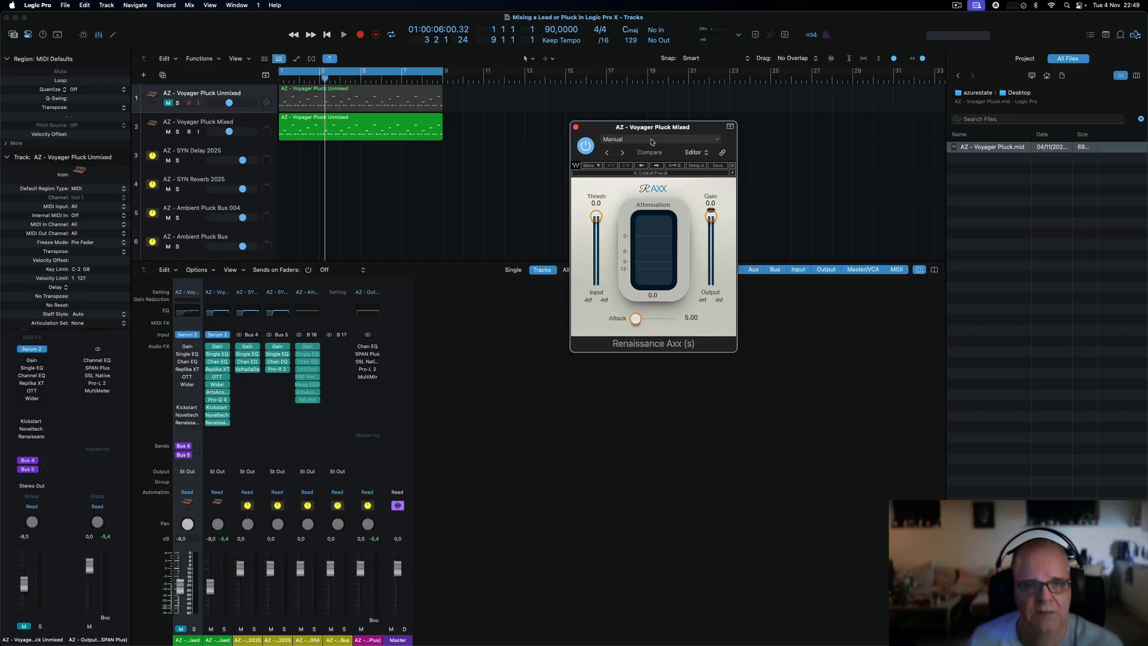
drag(650, 132, 584, 114)
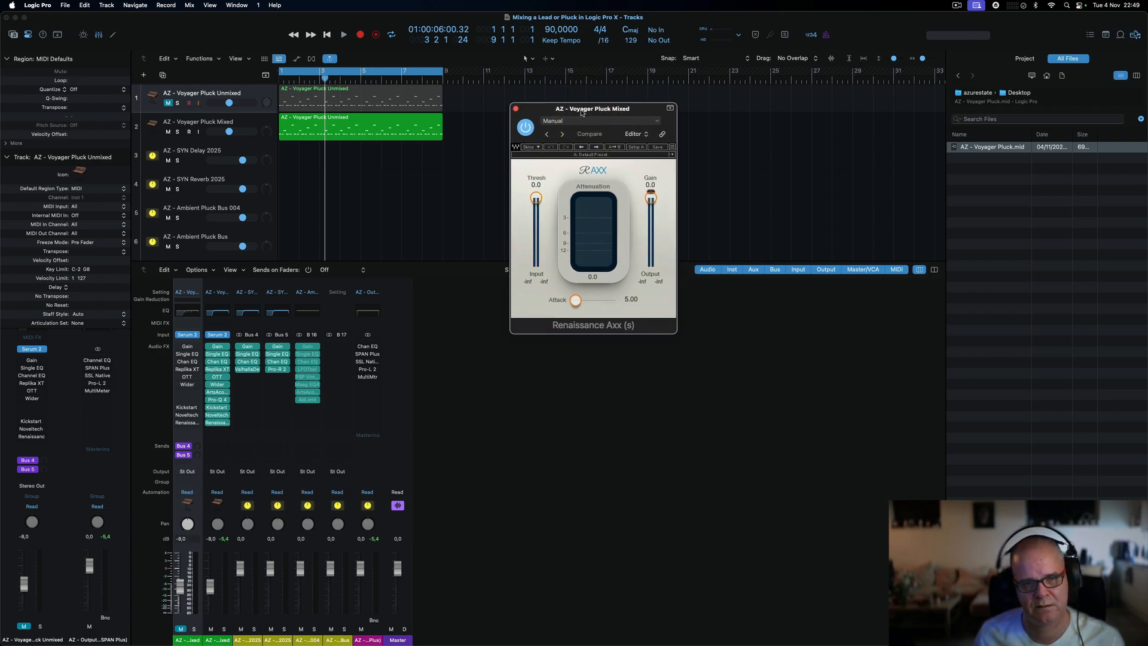
drag(581, 112, 573, 111)
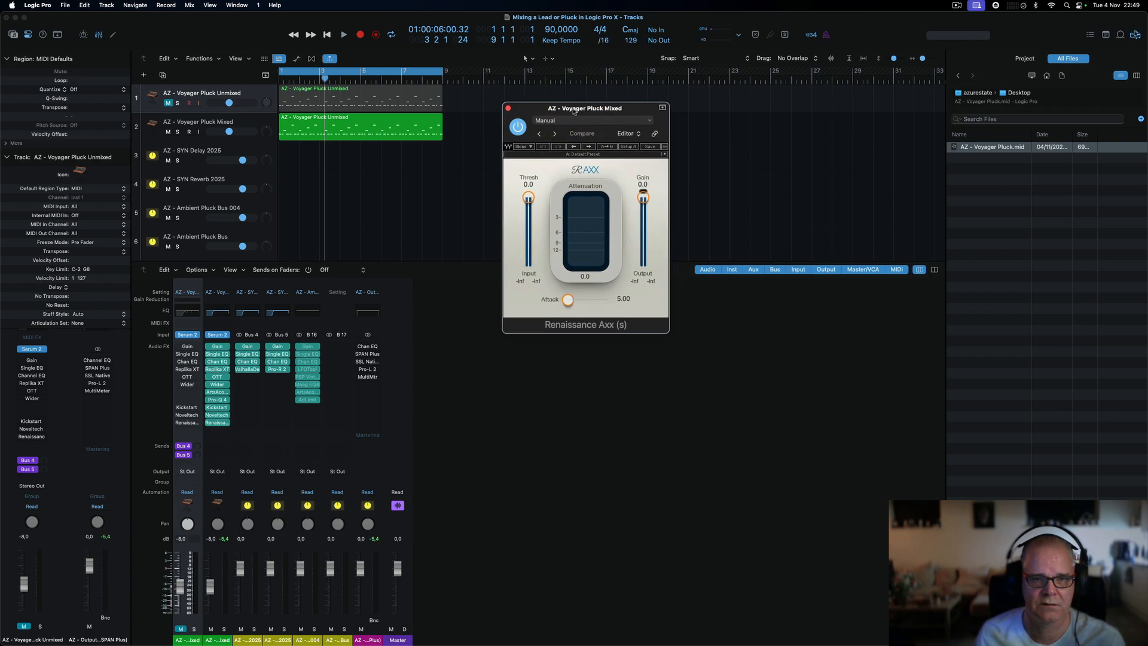
- While the Mixed track plays, set the Renaissance Axx threshold to -4.7 and its gain to -5.1
key(space)
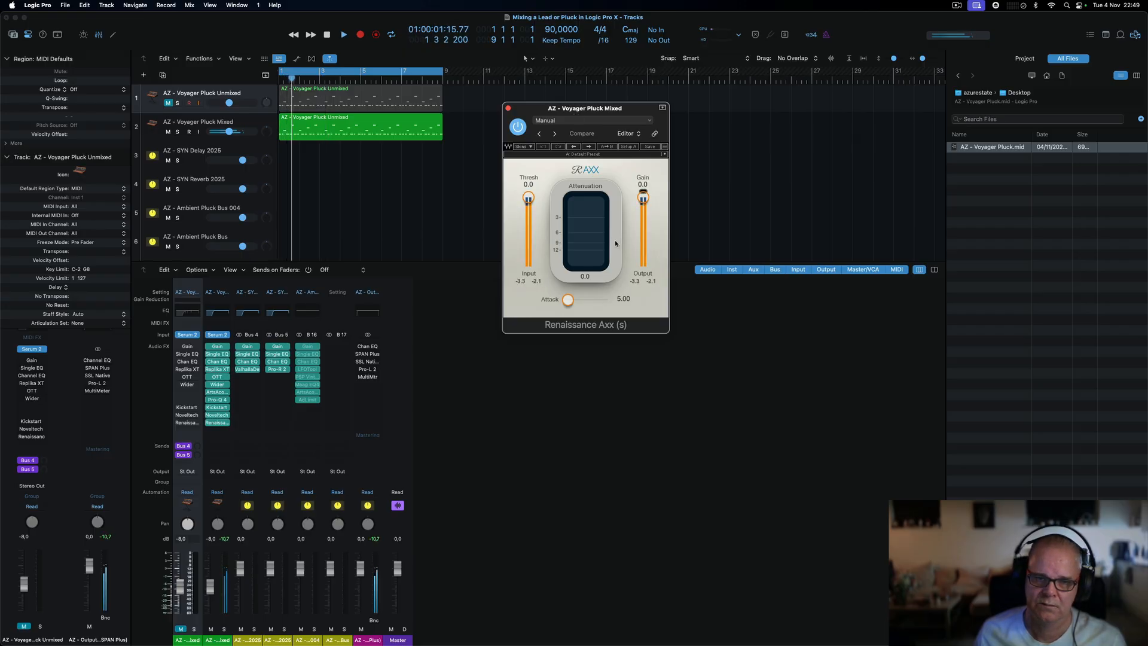
drag(528, 198, 527, 208)
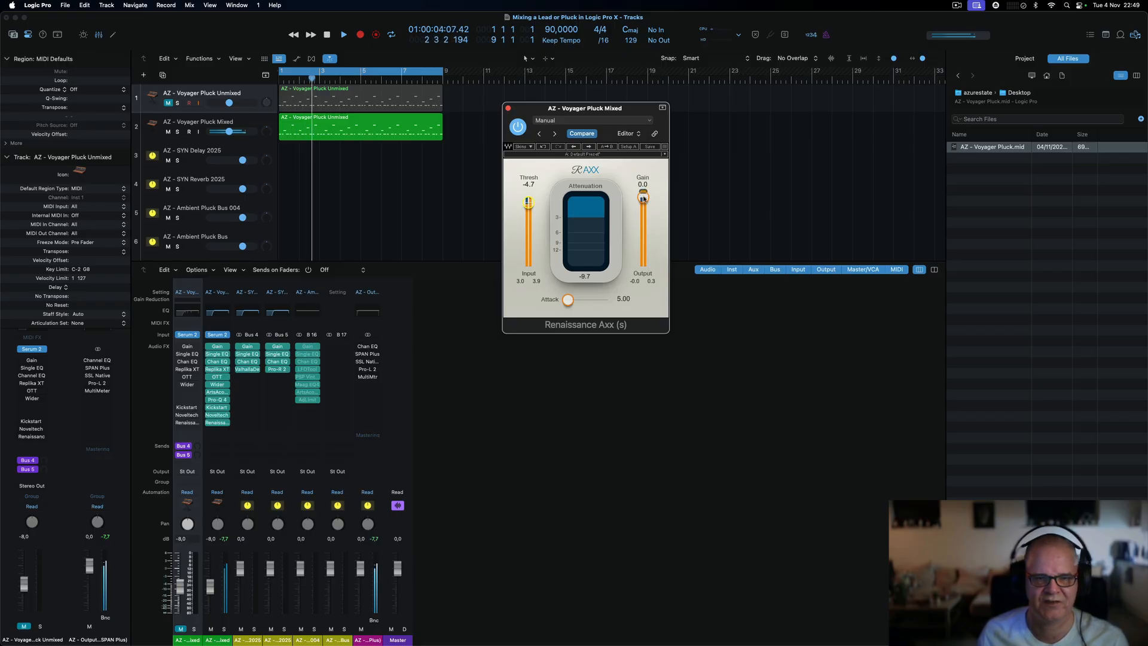
drag(643, 198, 643, 200)
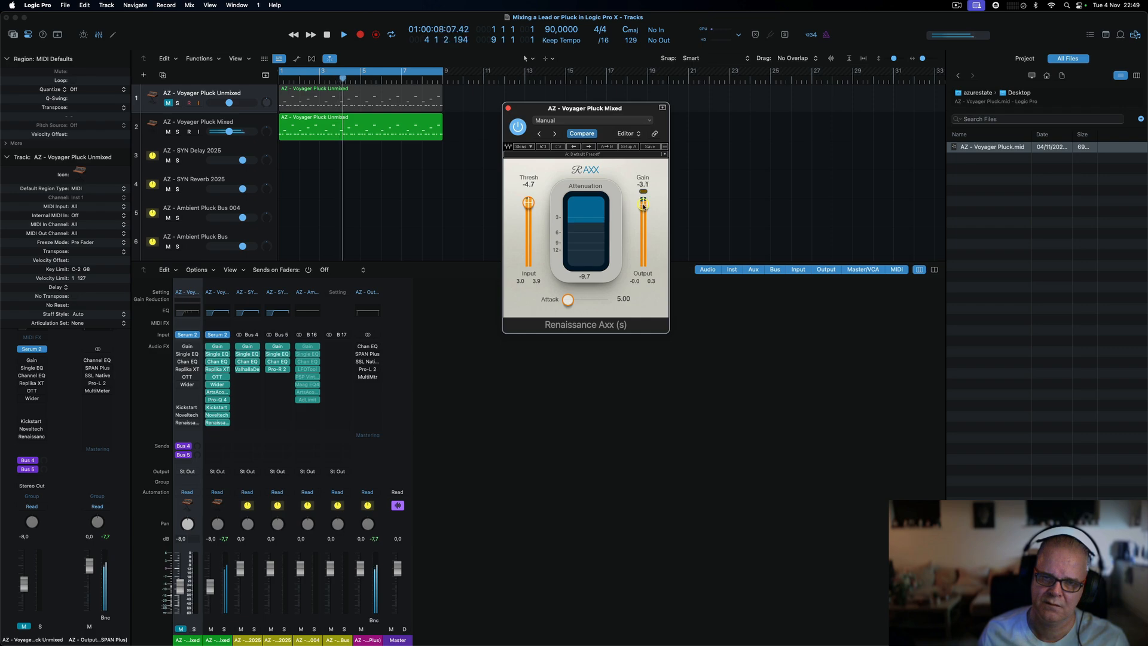
drag(643, 207, 643, 211)
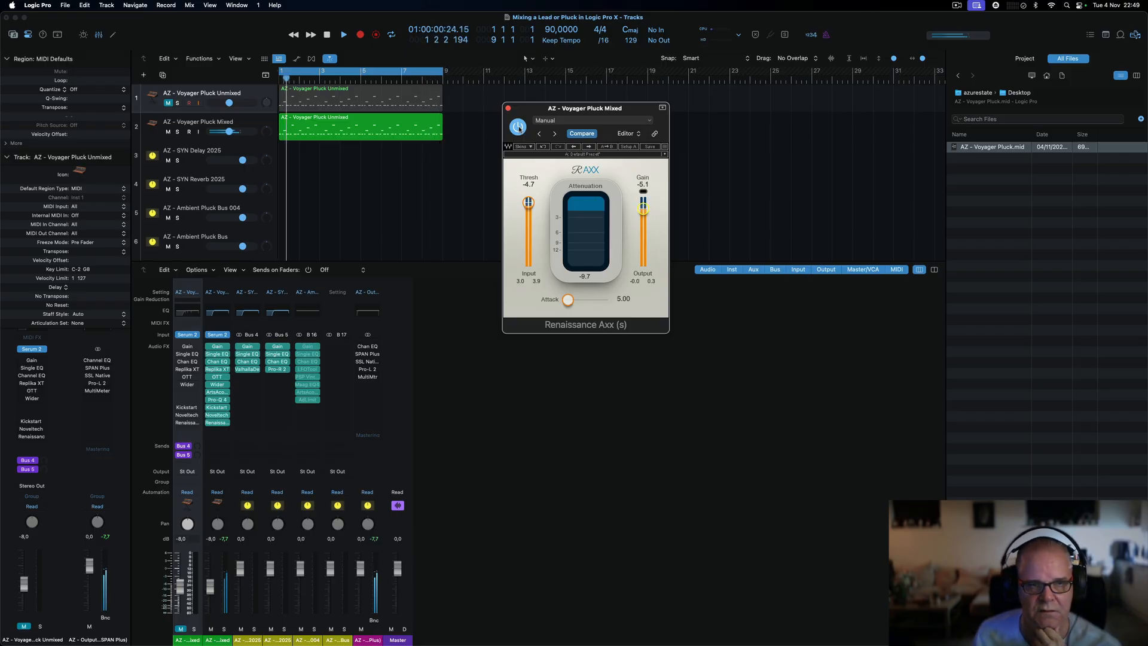
- Compare the Mixed track with Renaissance Axx bypassed and active, close the plug-in window and stop playback
click(519, 128)
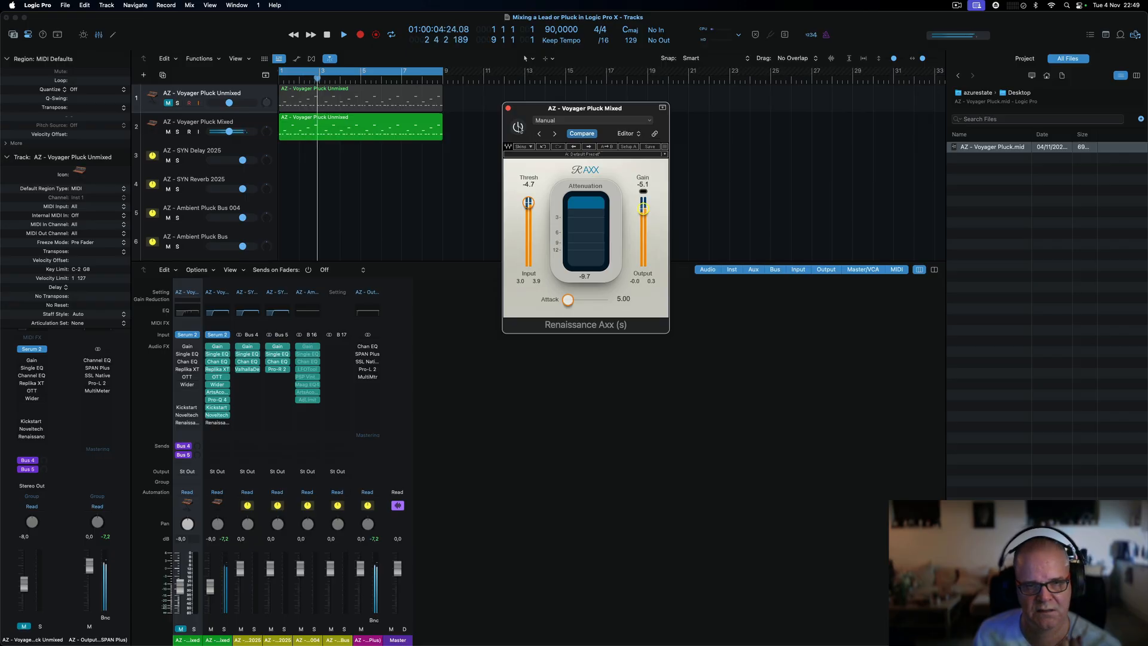
click(518, 127)
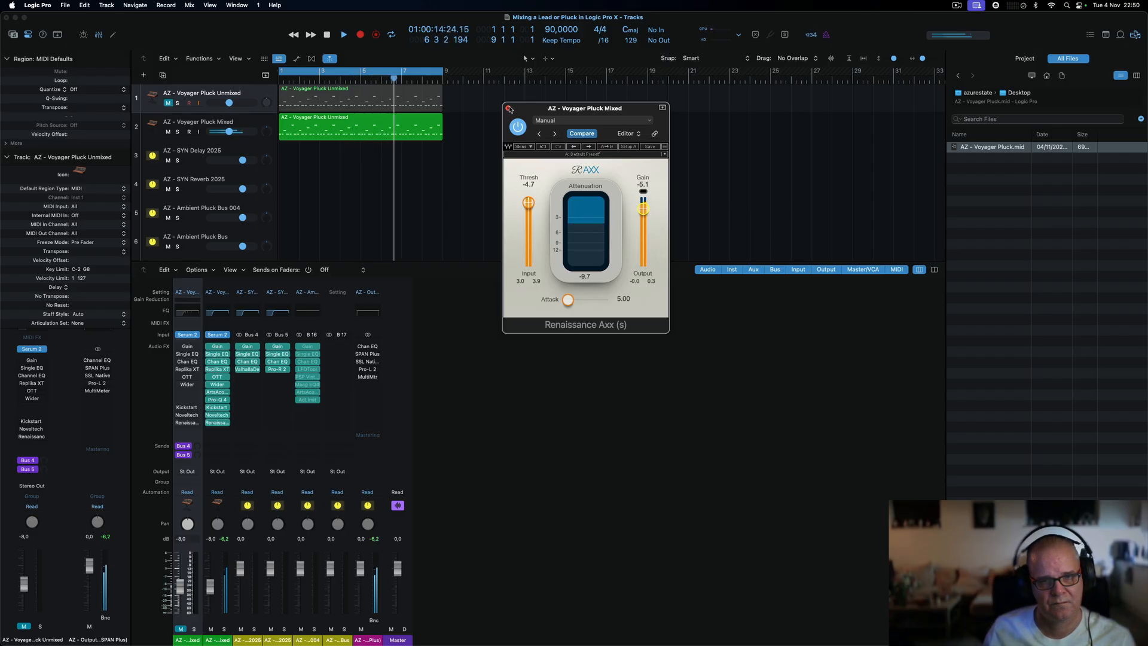
click(509, 108)
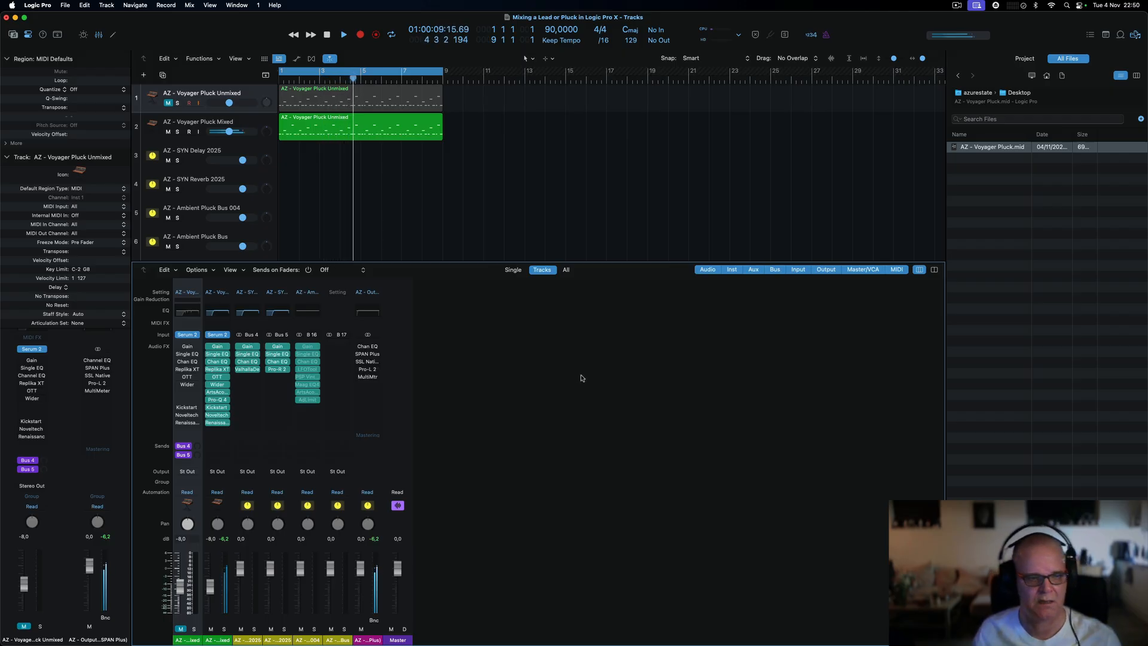
key(space)
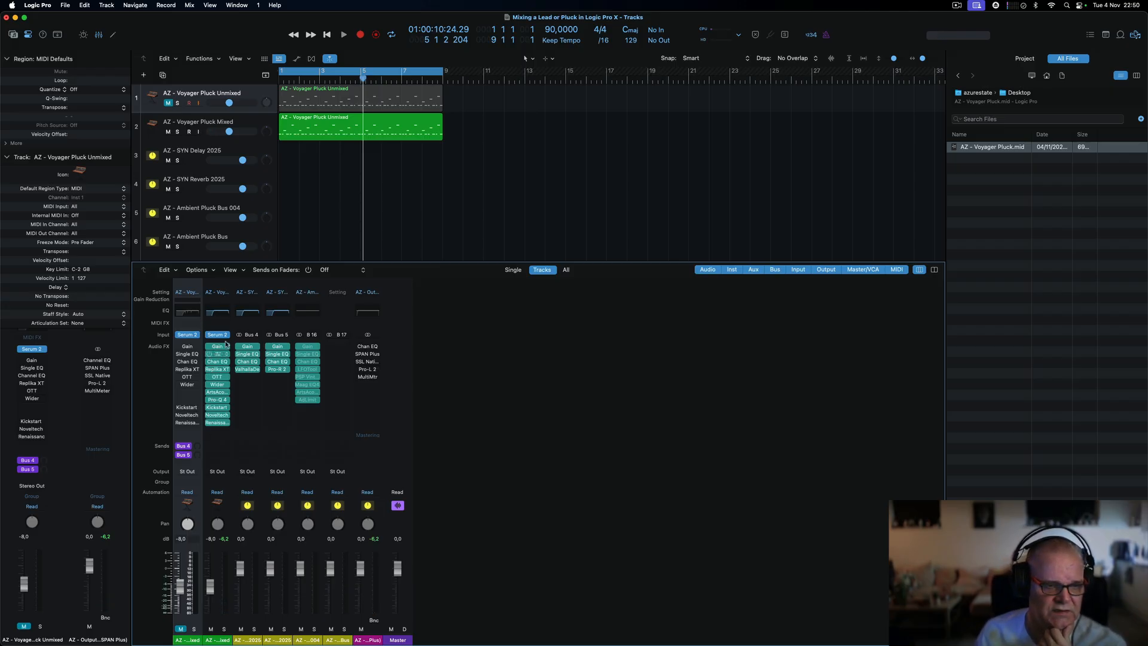
- Route the Mixed channel's output to Bus 17, the Ambient Pluck Bus, and play from the start to check the signal
click(227, 504)
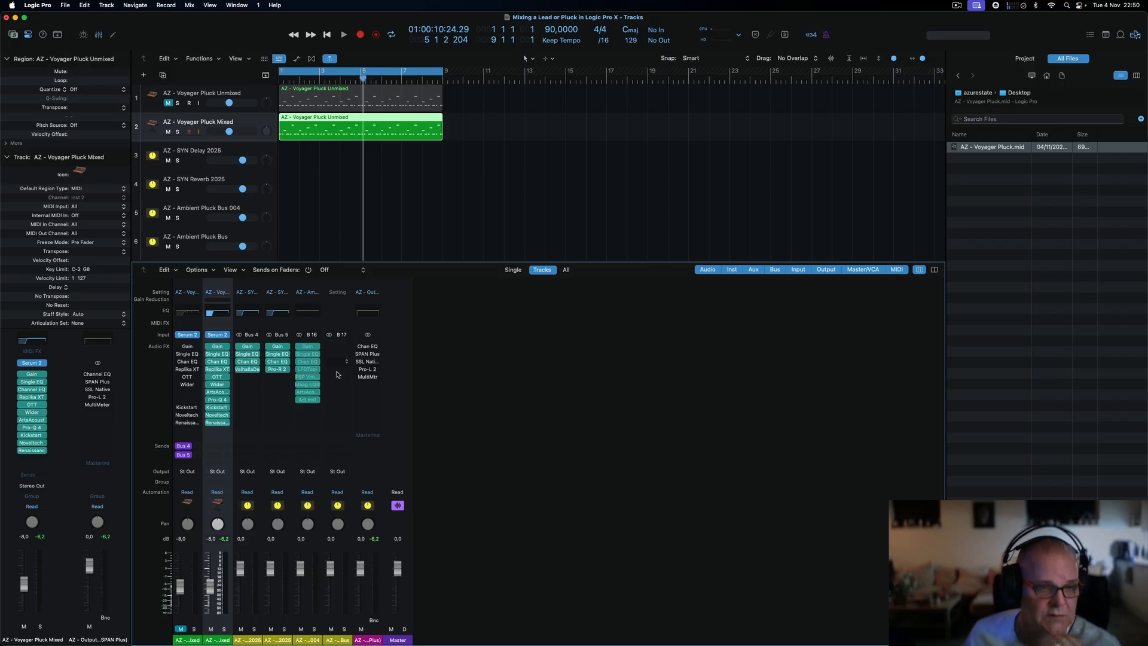
click(218, 472)
mouse_move(258, 522)
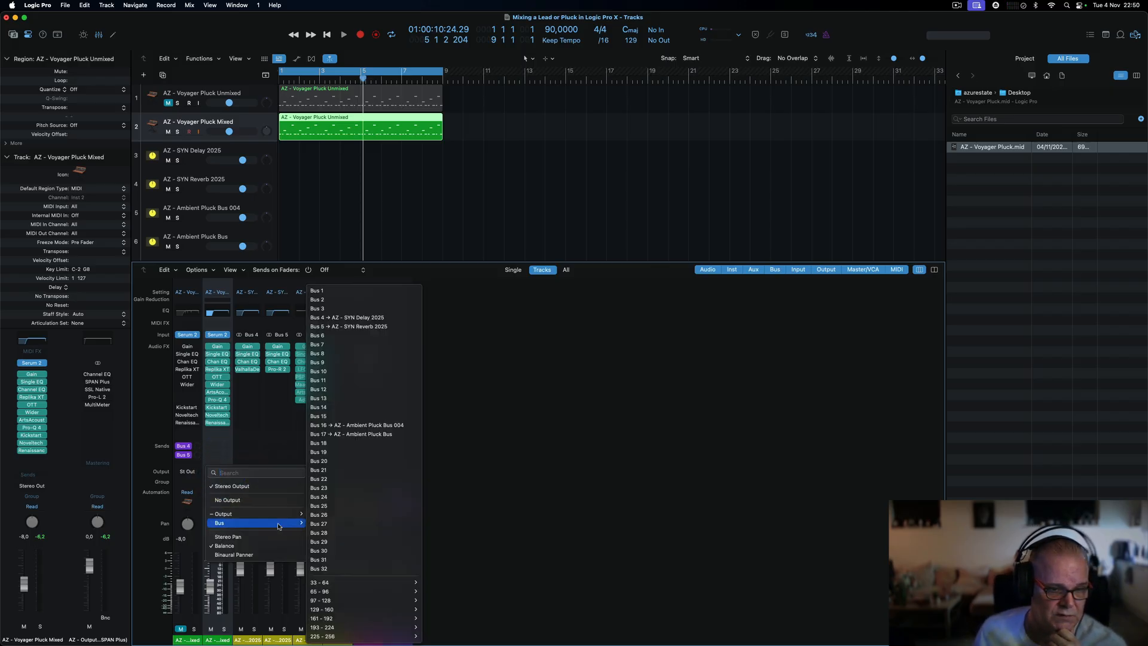
click(378, 435)
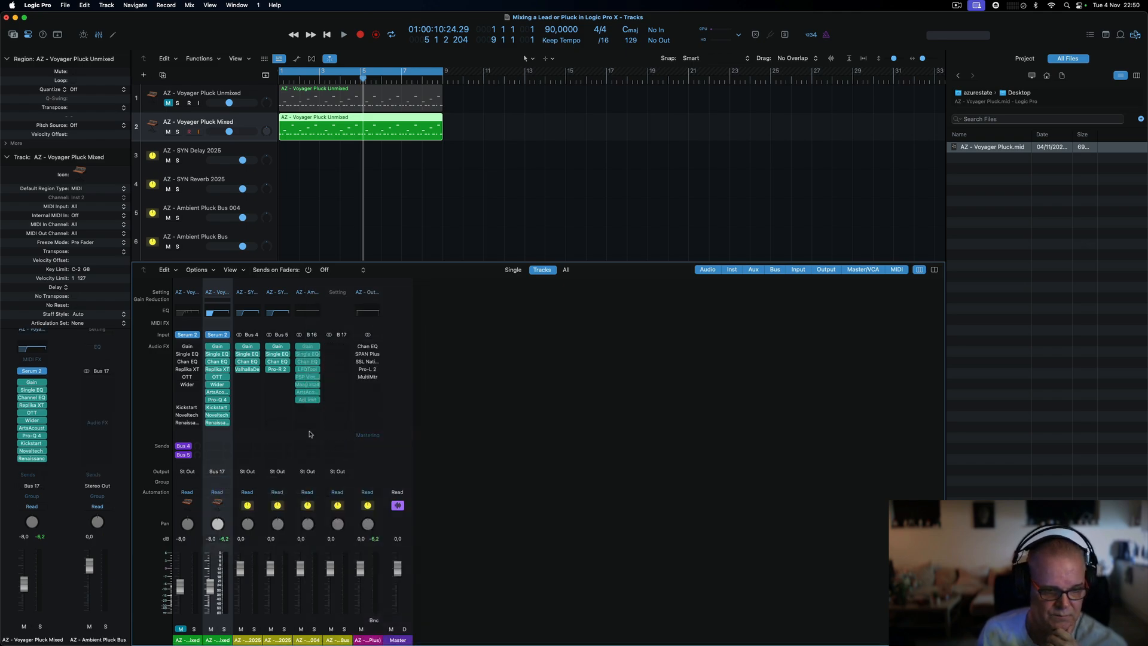
key(Return)
key(space)
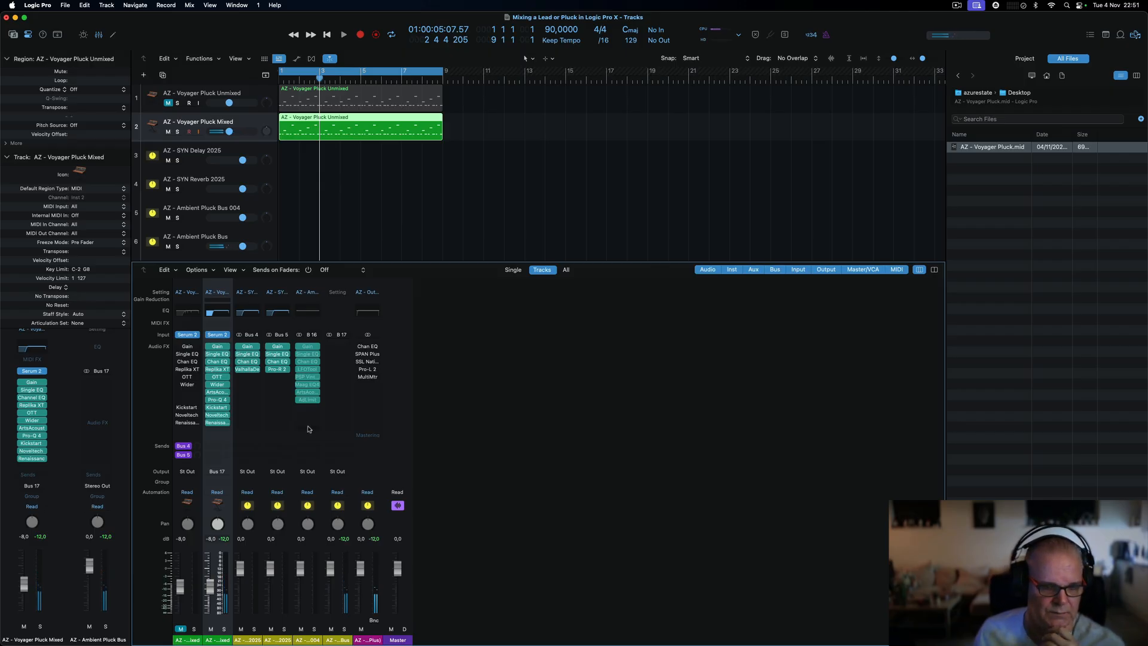
- Move the Gain and Single Band EQ plug-ins from Ambient Pluck Bus 004 to the Ambient Pluck Bus, and open the moved EQ
scroll(310, 429, right, 1)
mouse_move(319, 363)
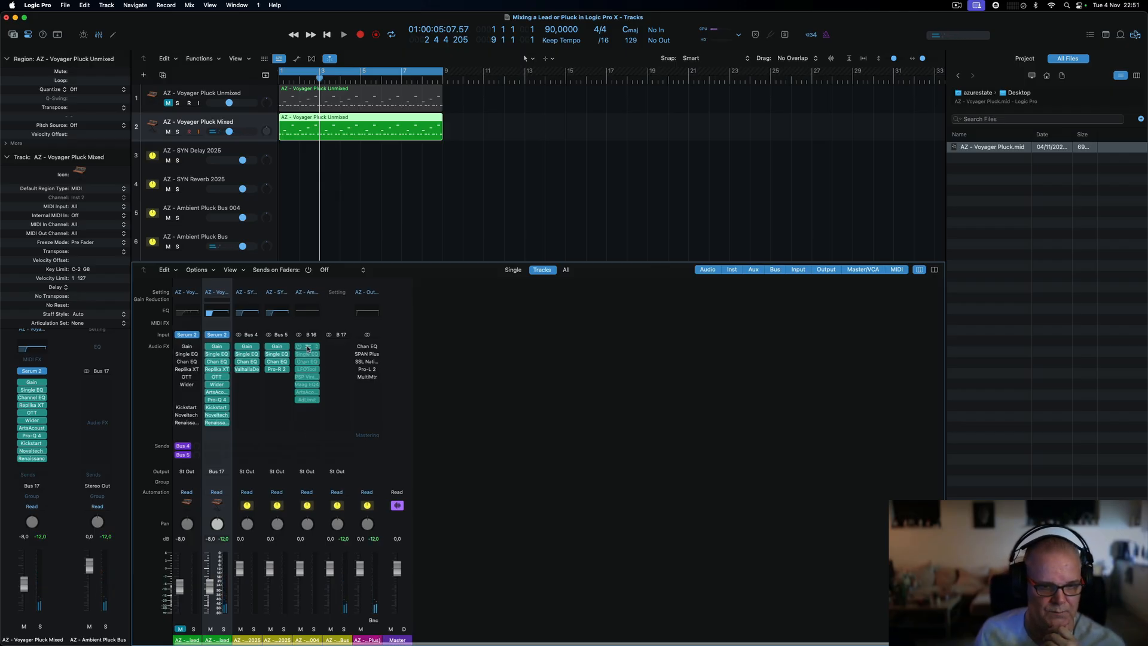
click(306, 347)
drag(307, 347, 337, 347)
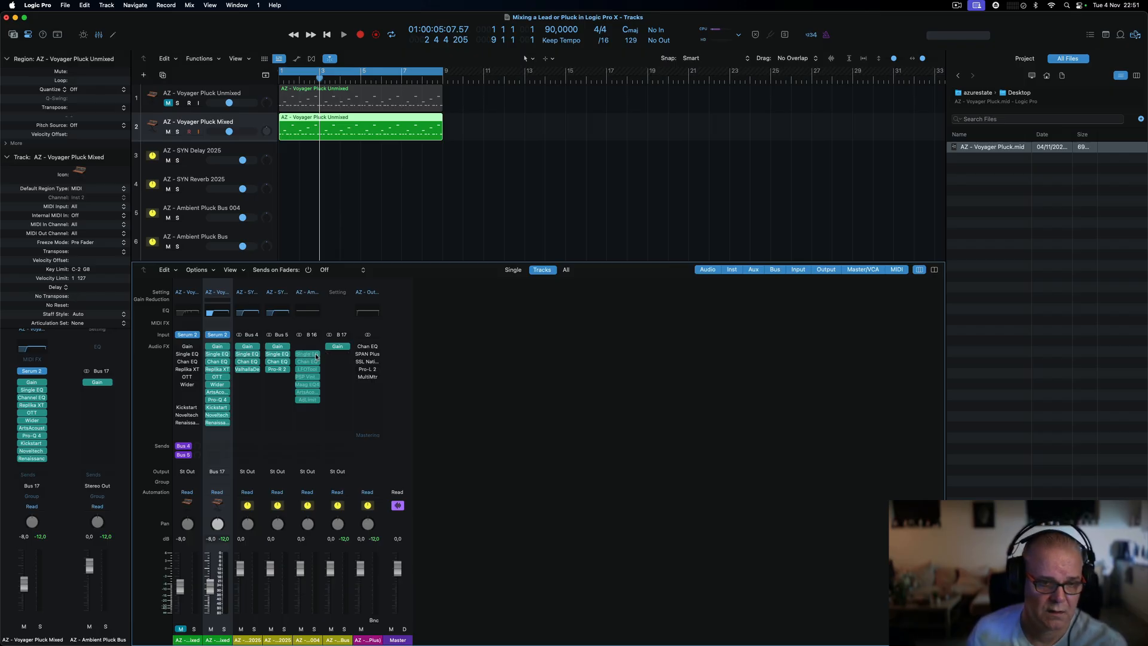
drag(317, 354, 338, 354)
click(339, 354)
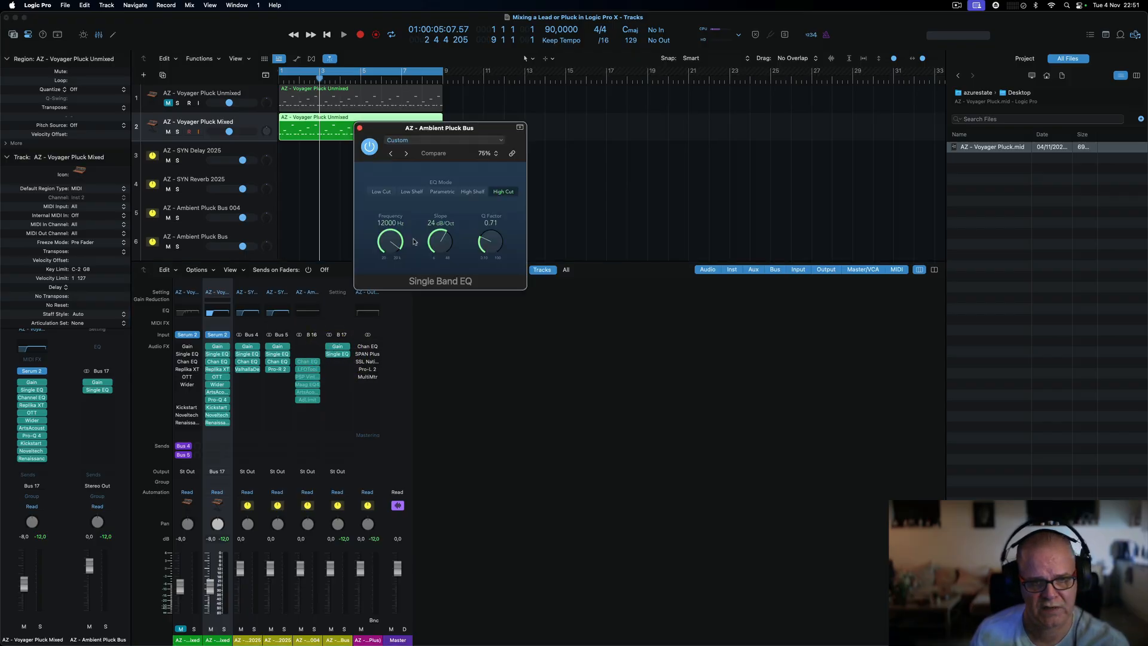
- Move the Channel EQ plug-in from Ambient Pluck Bus 004 to the Ambient Pluck Bus and check its curve
click(360, 129)
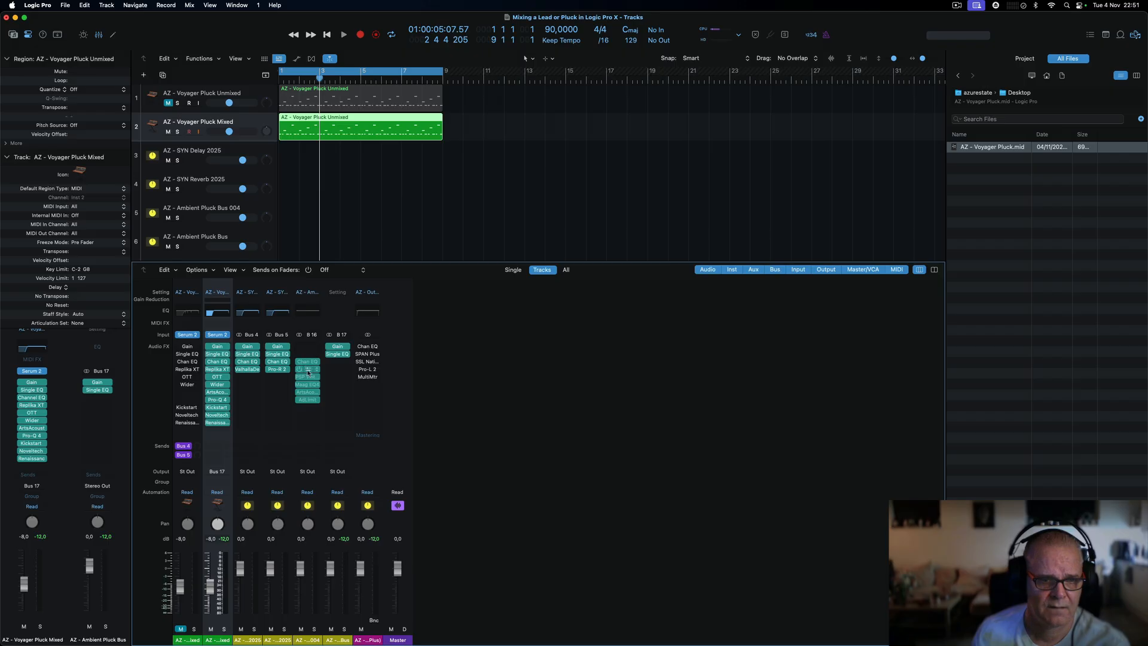
drag(308, 370, 343, 371)
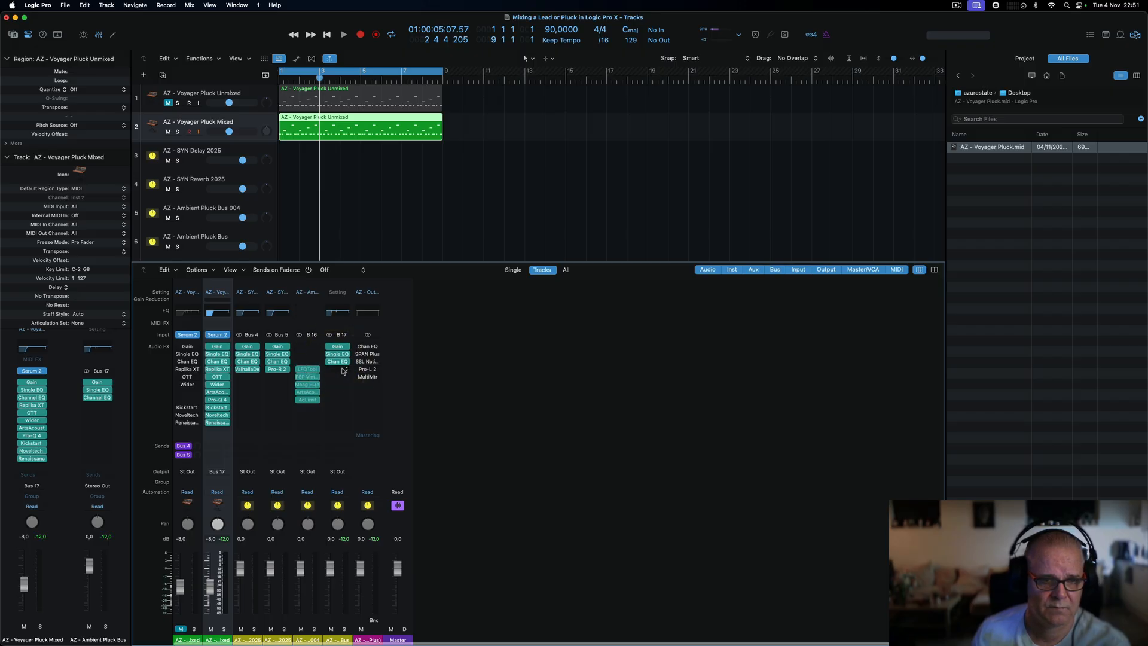
click(339, 362)
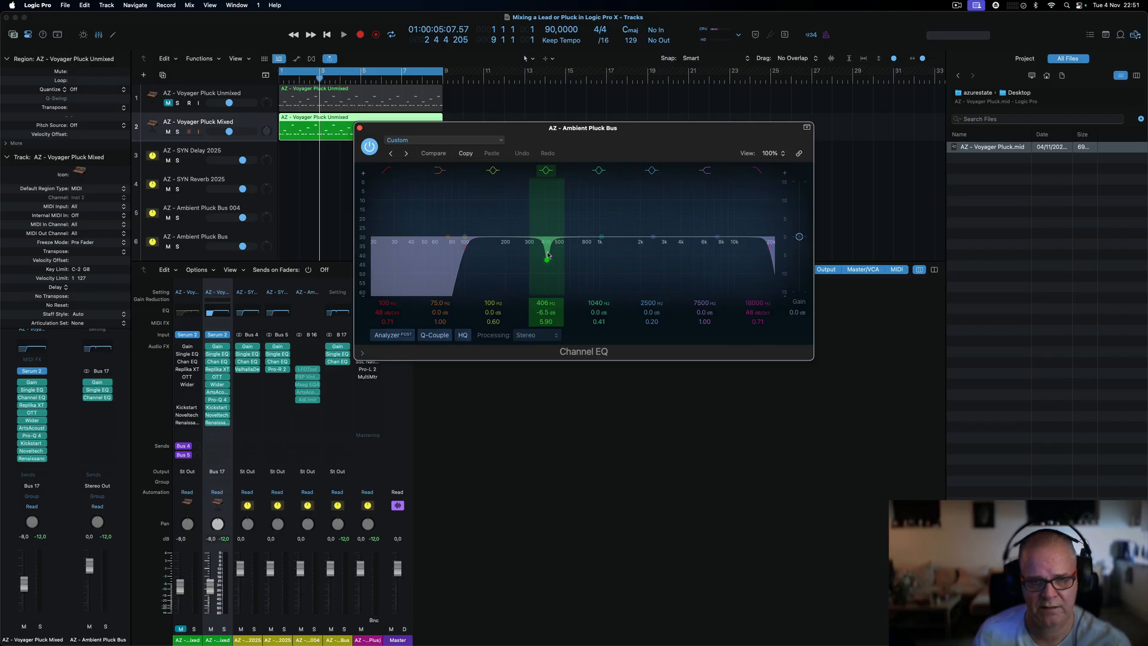
click(359, 128)
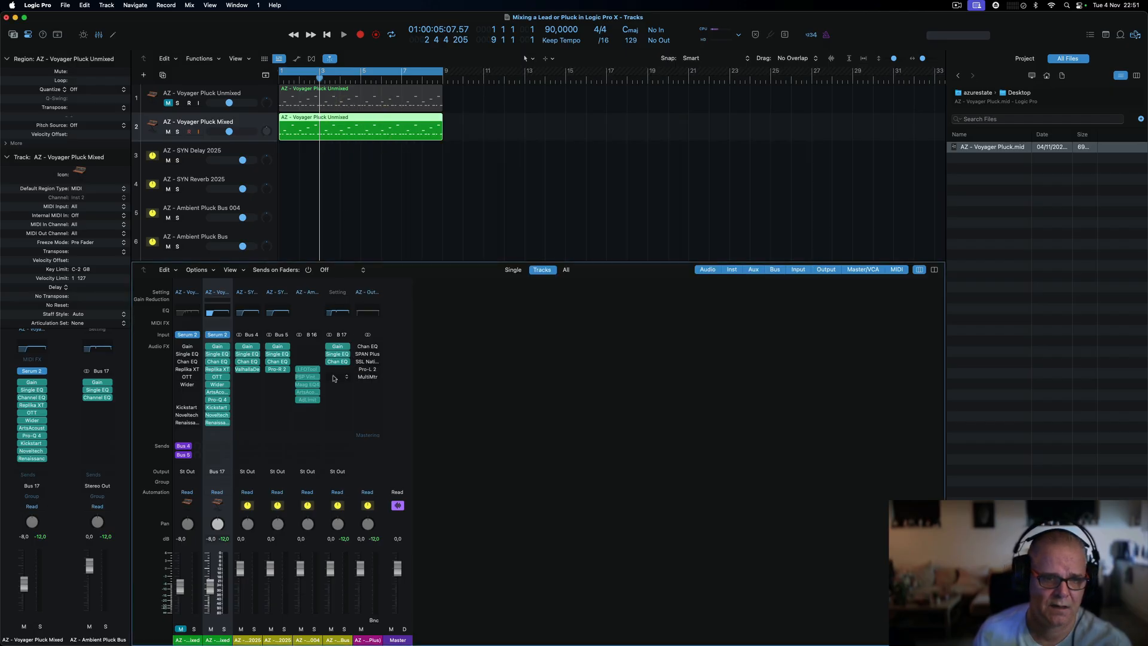
- Move the LFOTool plug-in from Ambient Pluck Bus 004 to the Ambient Pluck Bus and open it
drag(307, 369, 340, 370)
click(341, 371)
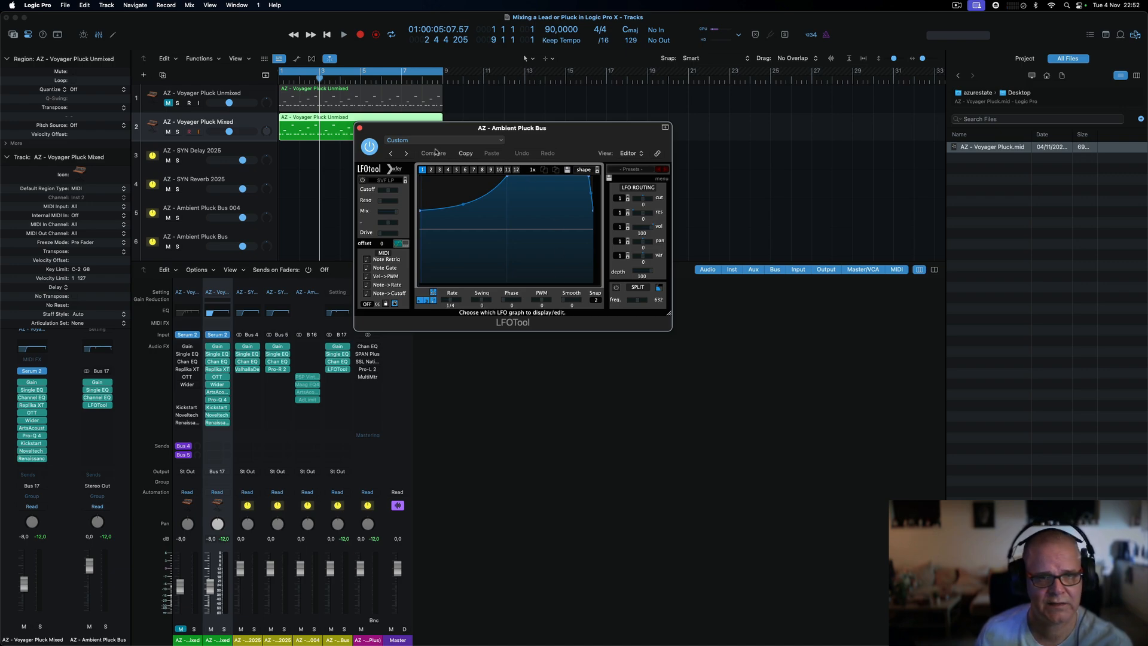
drag(436, 138, 513, 148)
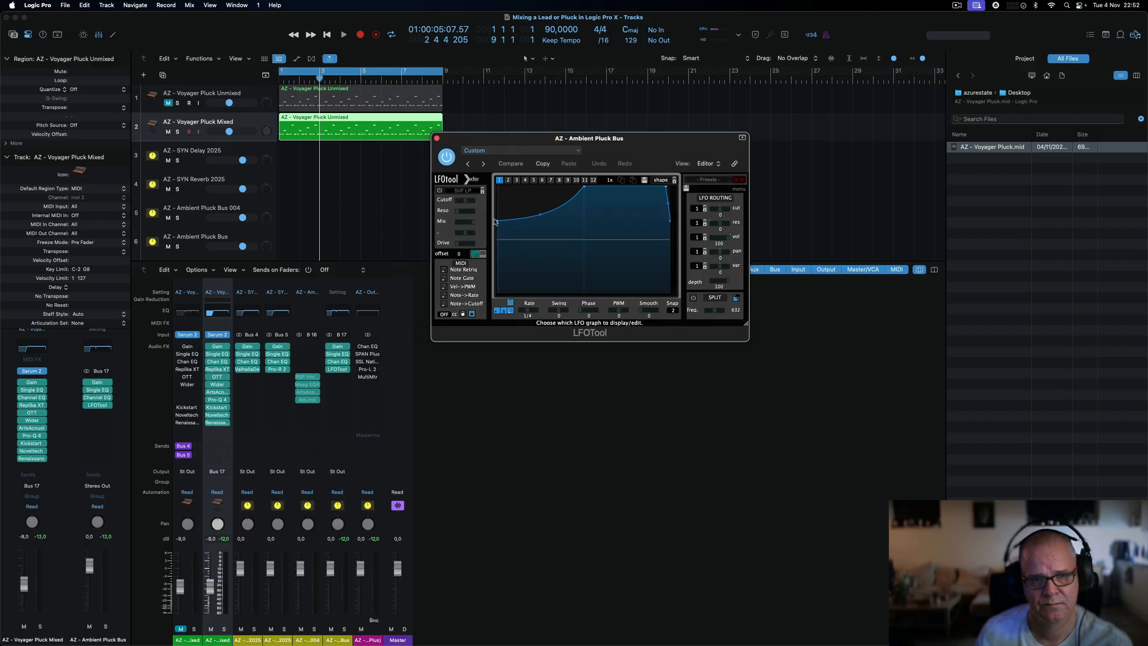
- Raise the start point of the LFOTool curve slightly, set the volume routing amount to 72, and play the track
drag(496, 222, 497, 210)
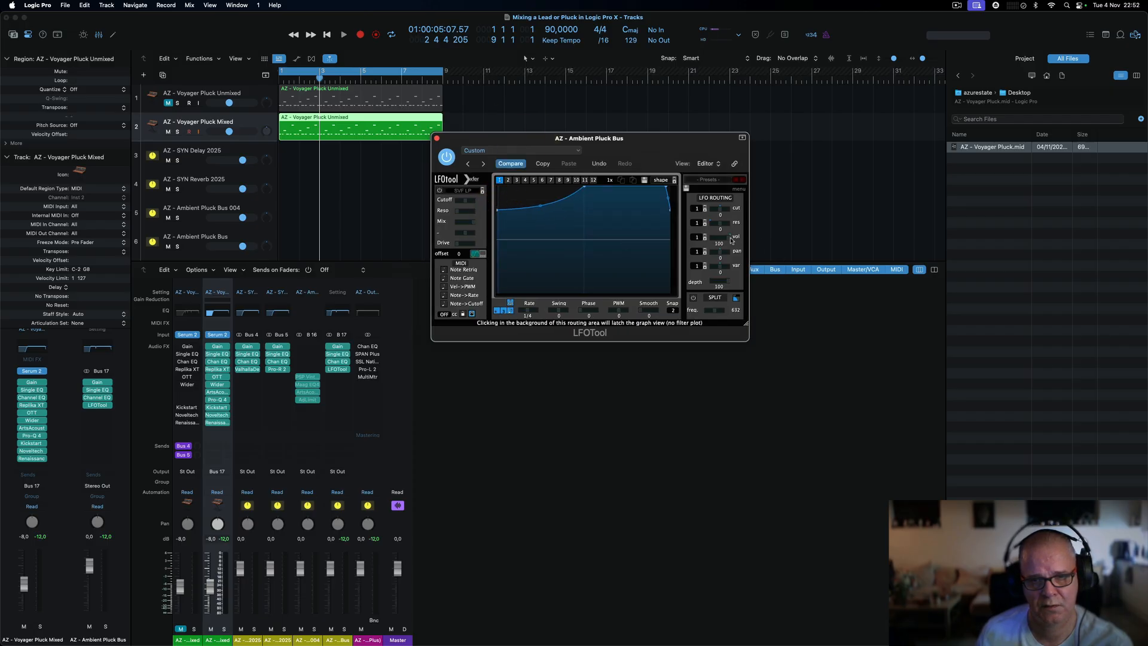
drag(729, 240, 724, 242)
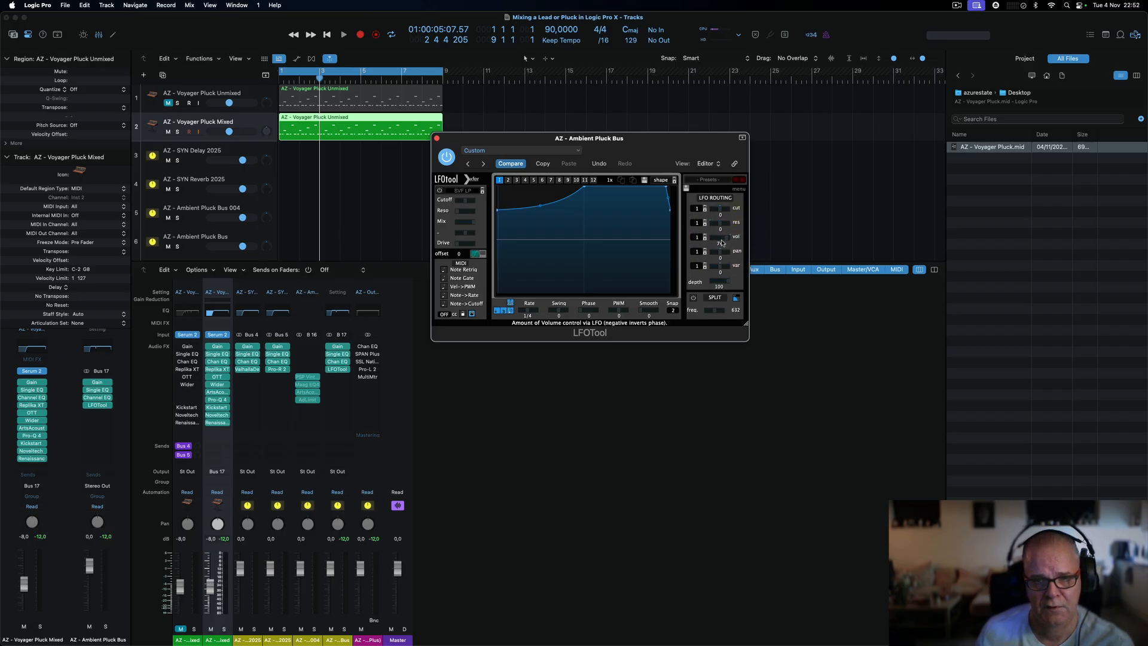
drag(722, 242, 727, 239)
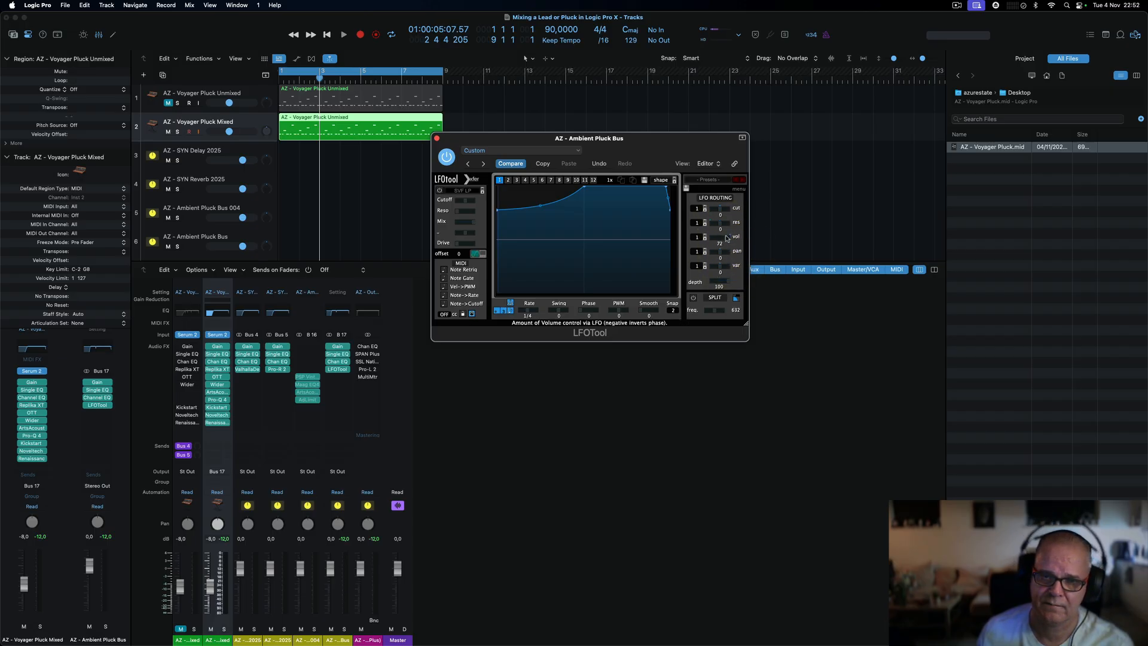
click(727, 236)
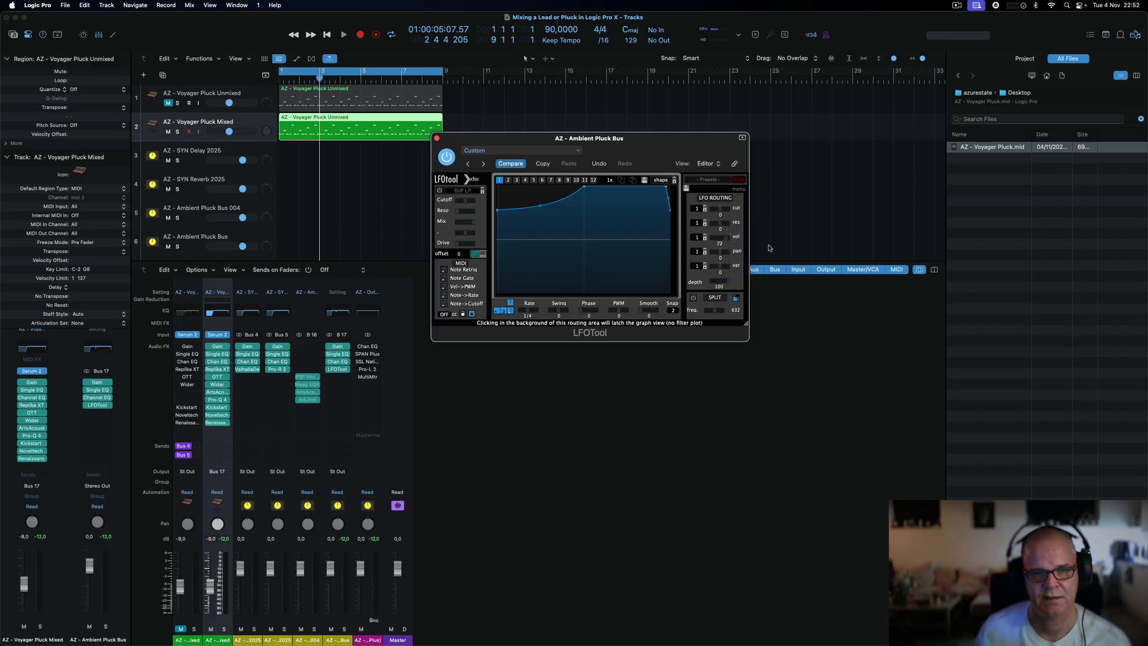
key(space)
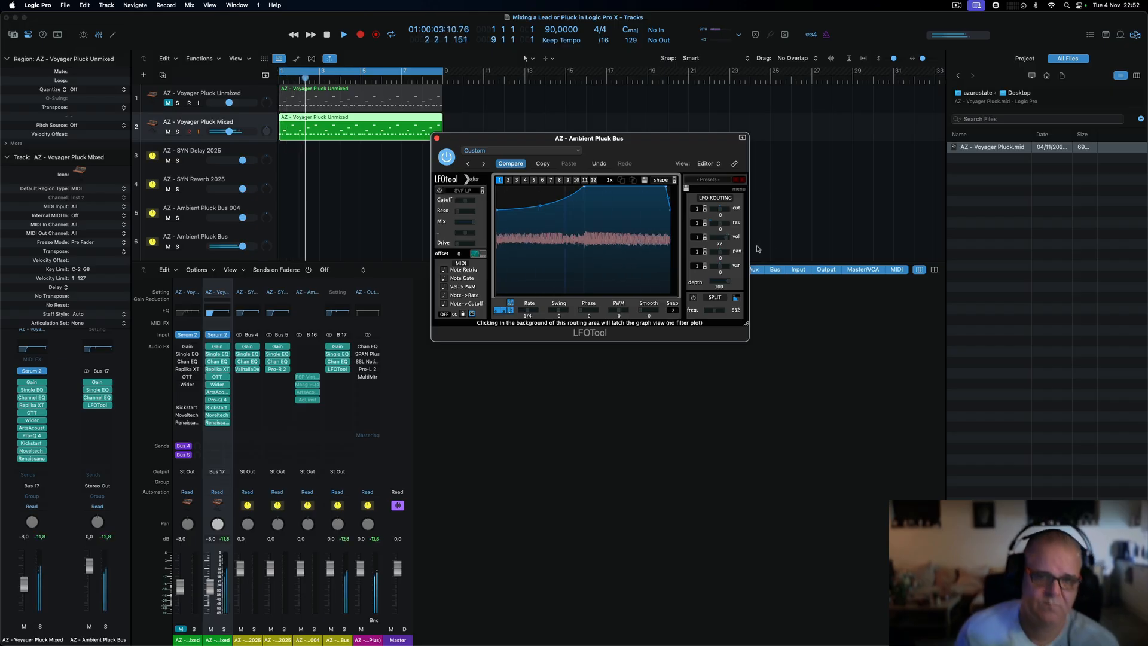
- Listen to the loop with LFOTool on the Ambient Pluck Bus and close the plug-in window
scroll(753, 241, left, 1)
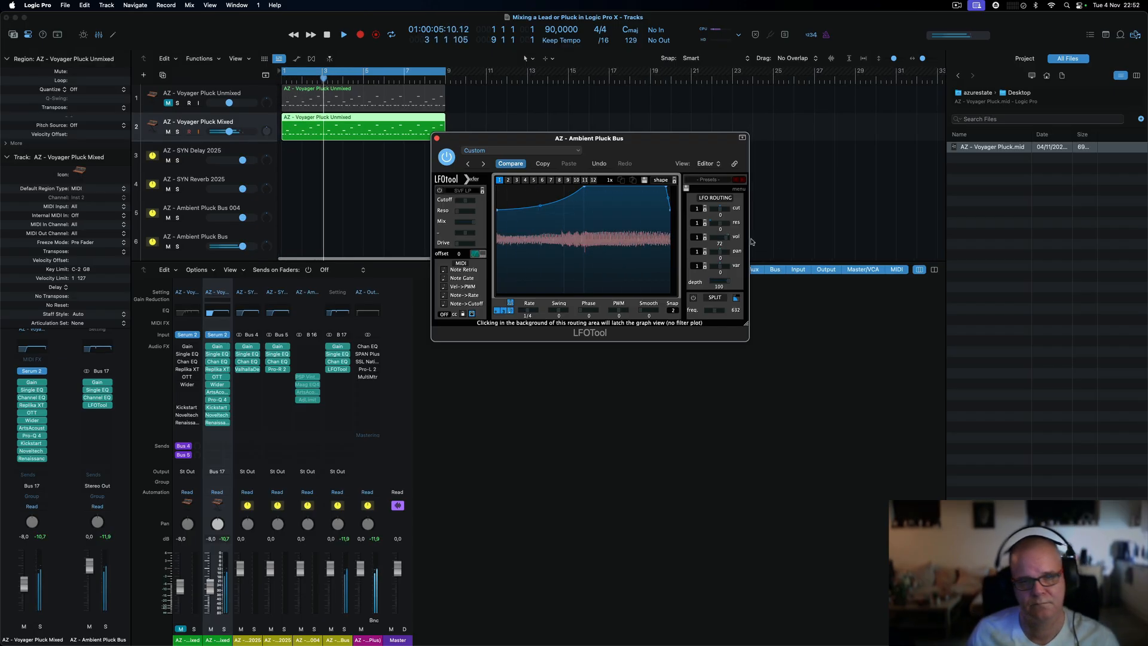
scroll(756, 239, down, 1)
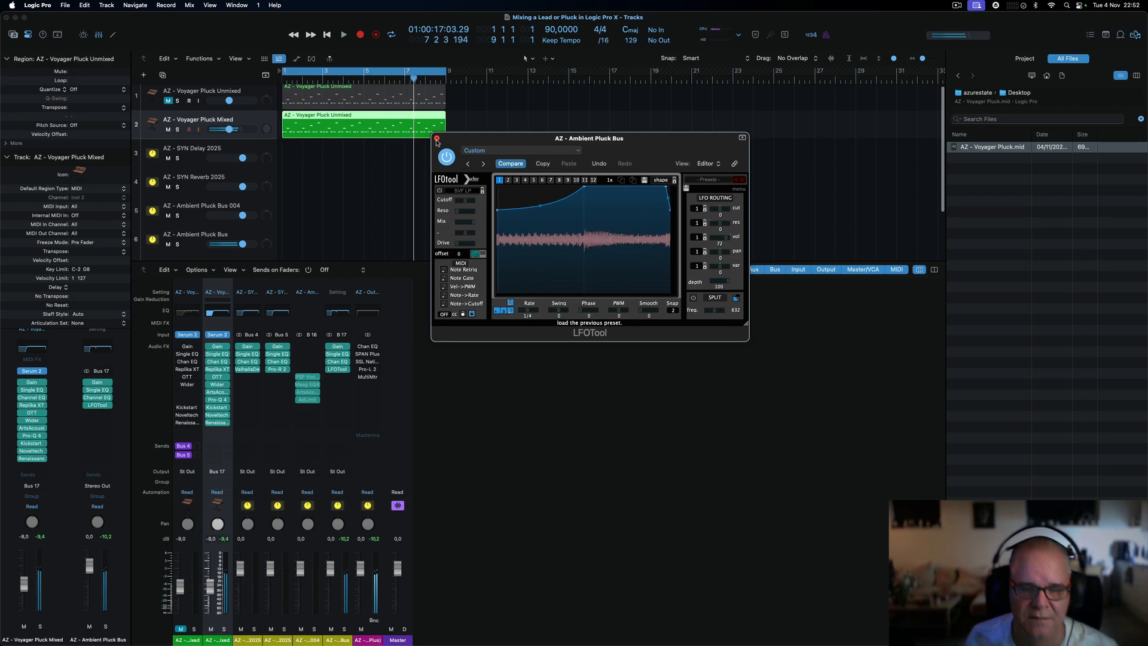
click(436, 139)
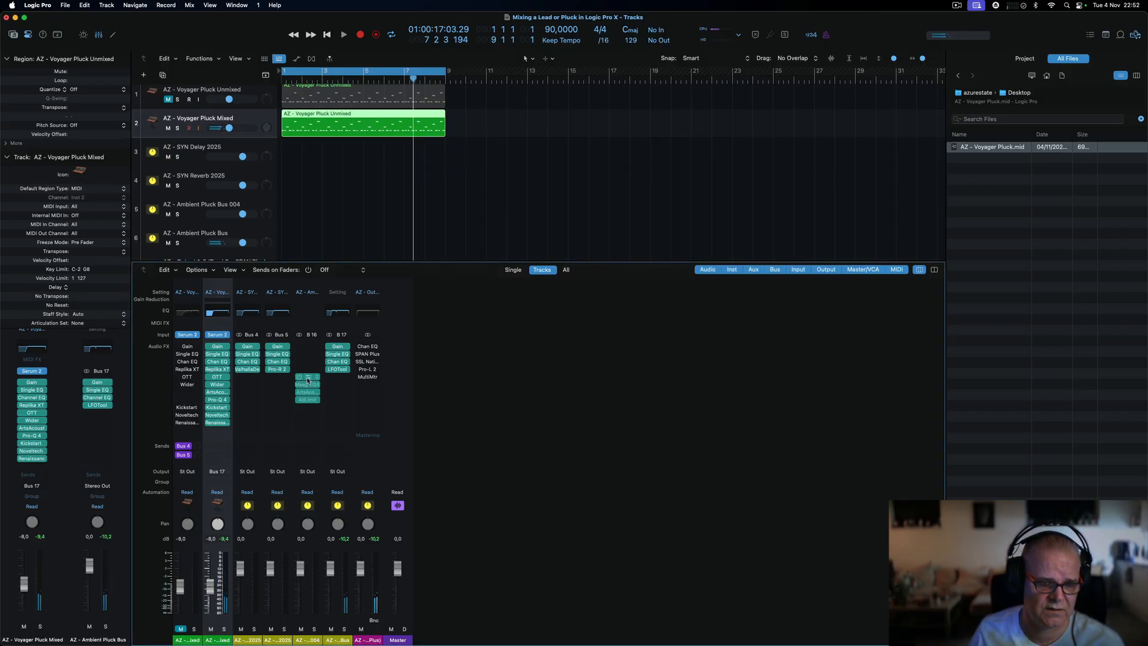
- Move PSP VintageWarmer2 from Ambient Pluck Bus 004 to the Ambient Pluck Bus after LFOTool, and review its settings
drag(307, 379, 336, 378)
click(336, 376)
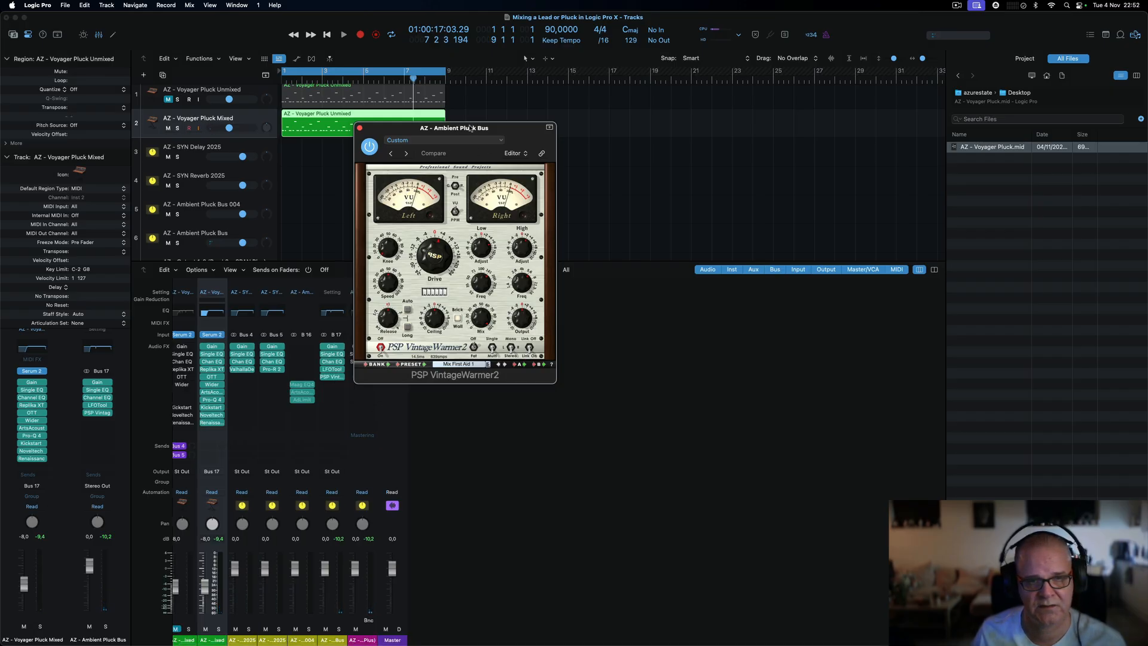
drag(469, 127, 576, 128)
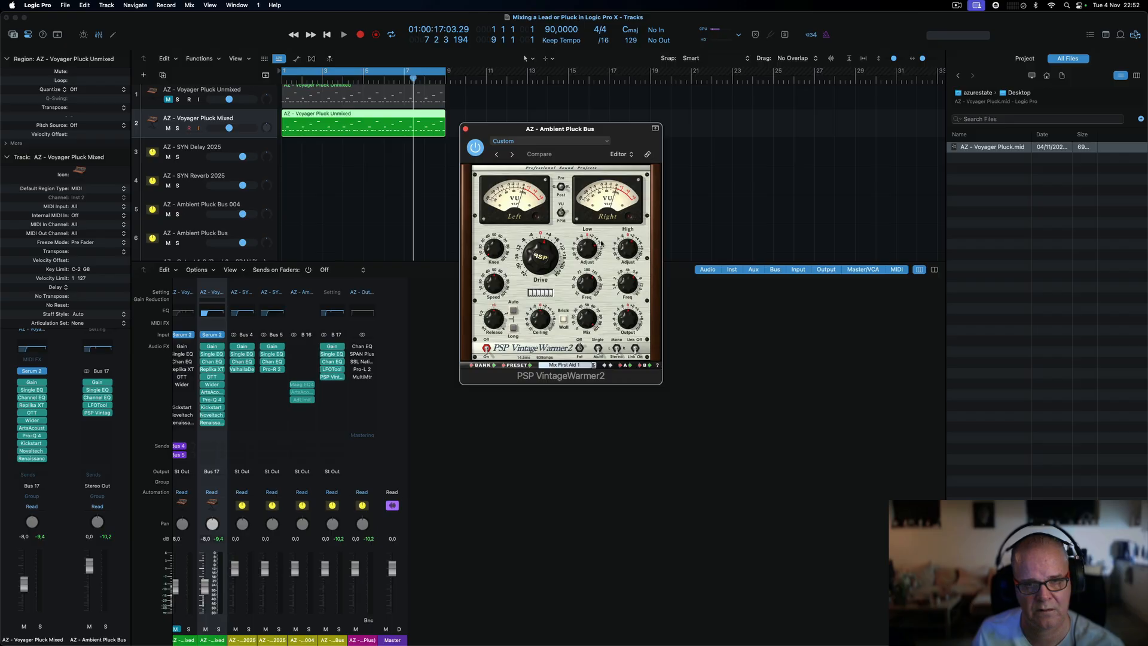
mouse_move(601, 244)
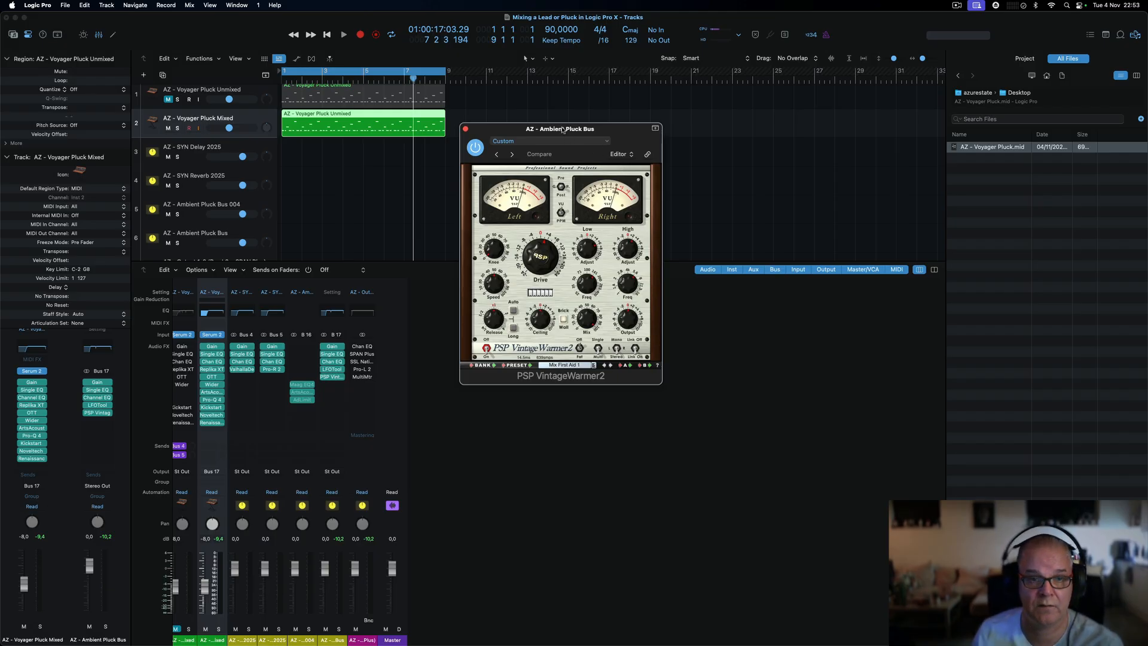
drag(562, 128, 574, 138)
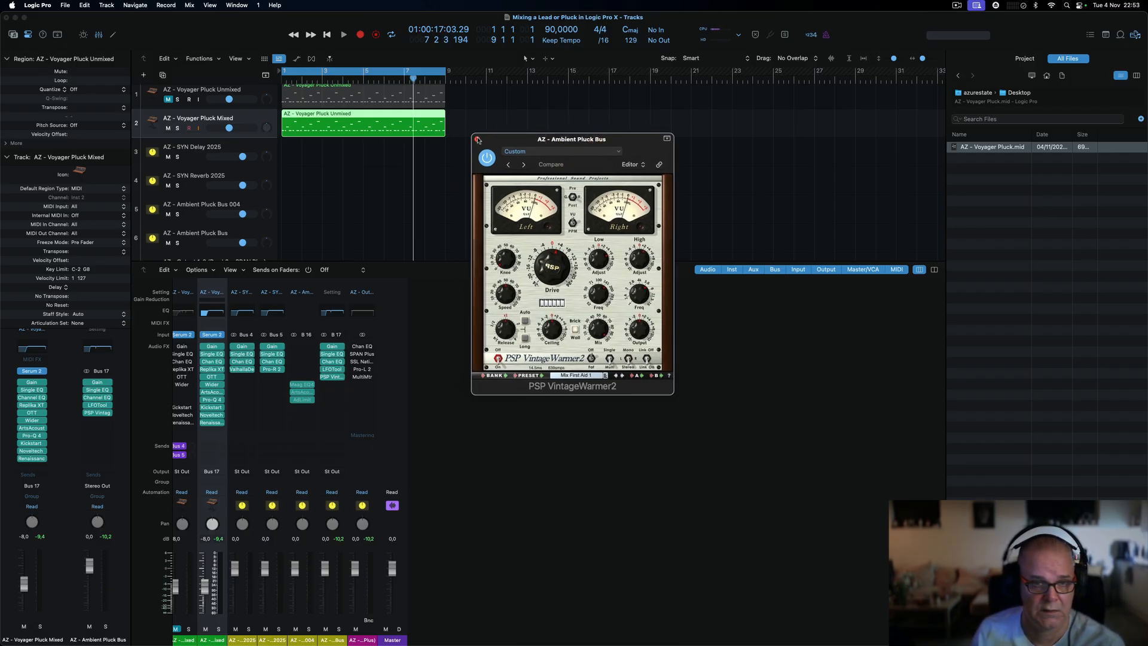
click(477, 139)
- Play the loop and compare the Ambient Pluck Bus with PSP VintageWarmer2 bypassed and active, checking the plug-in's settings
key(space)
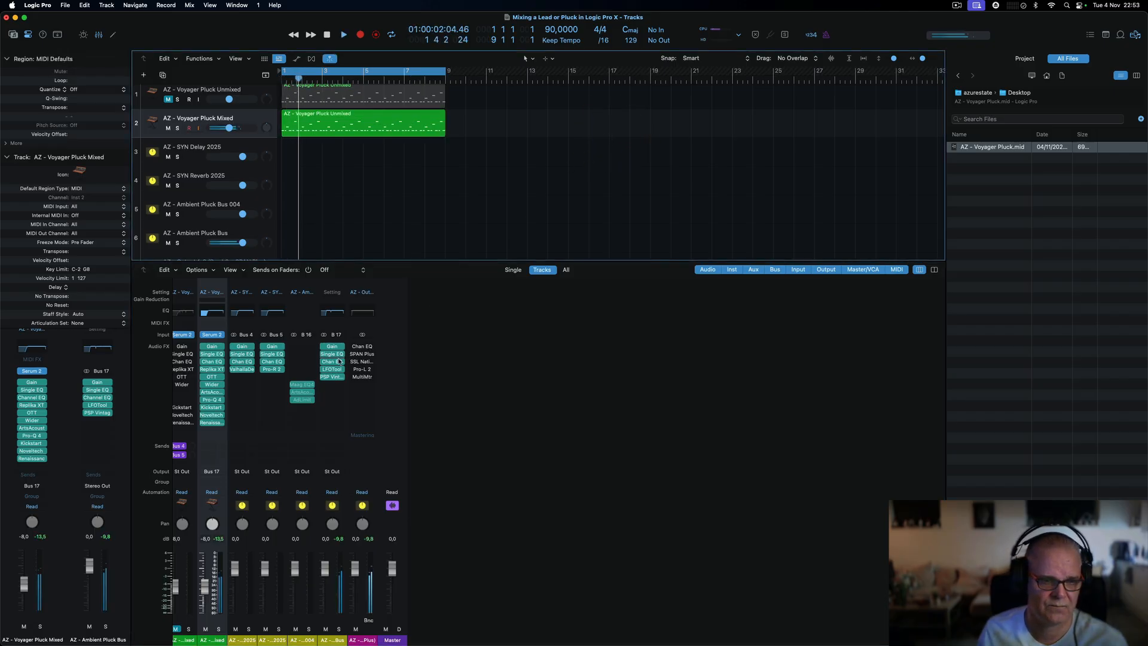
scroll(340, 360, right, 1)
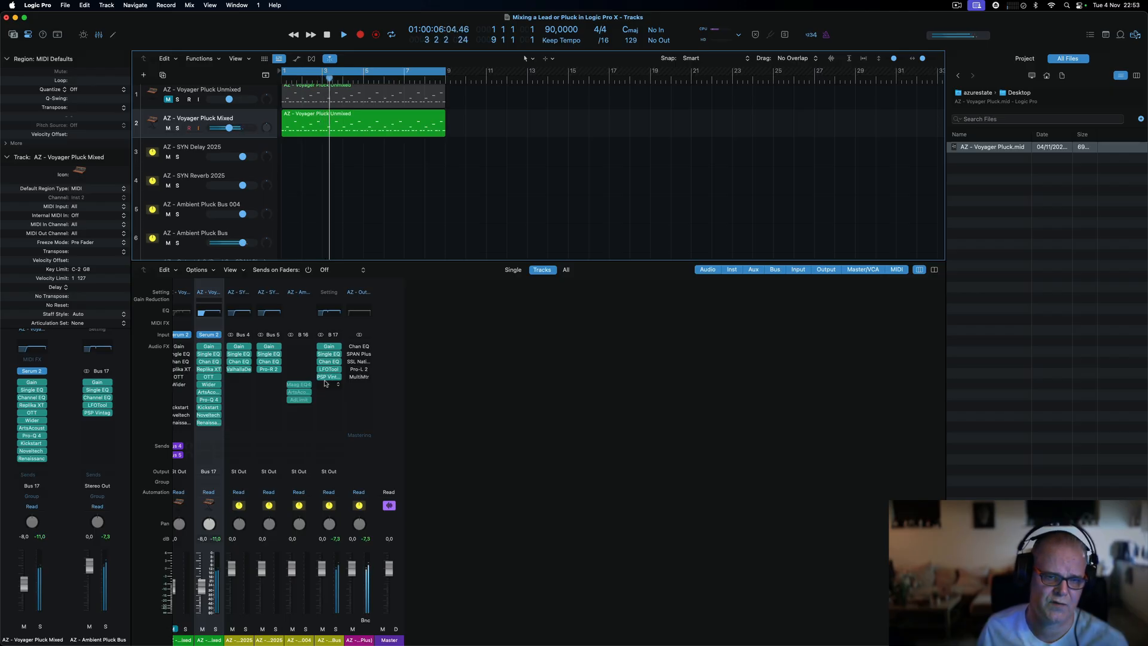
mouse_move(321, 380)
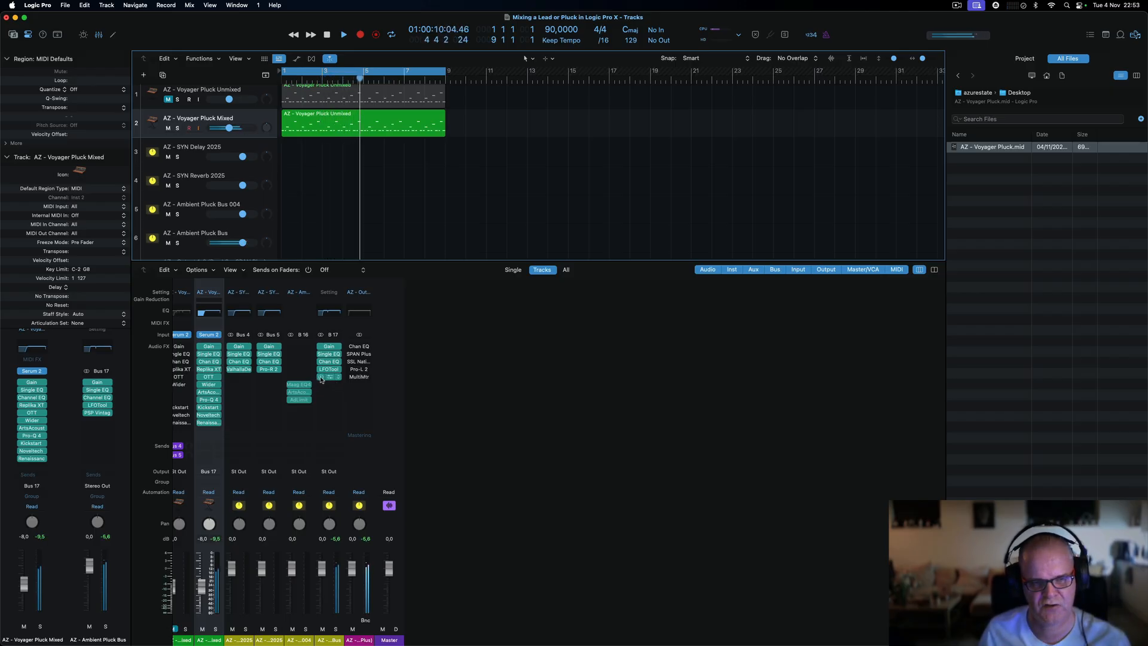
click(321, 379)
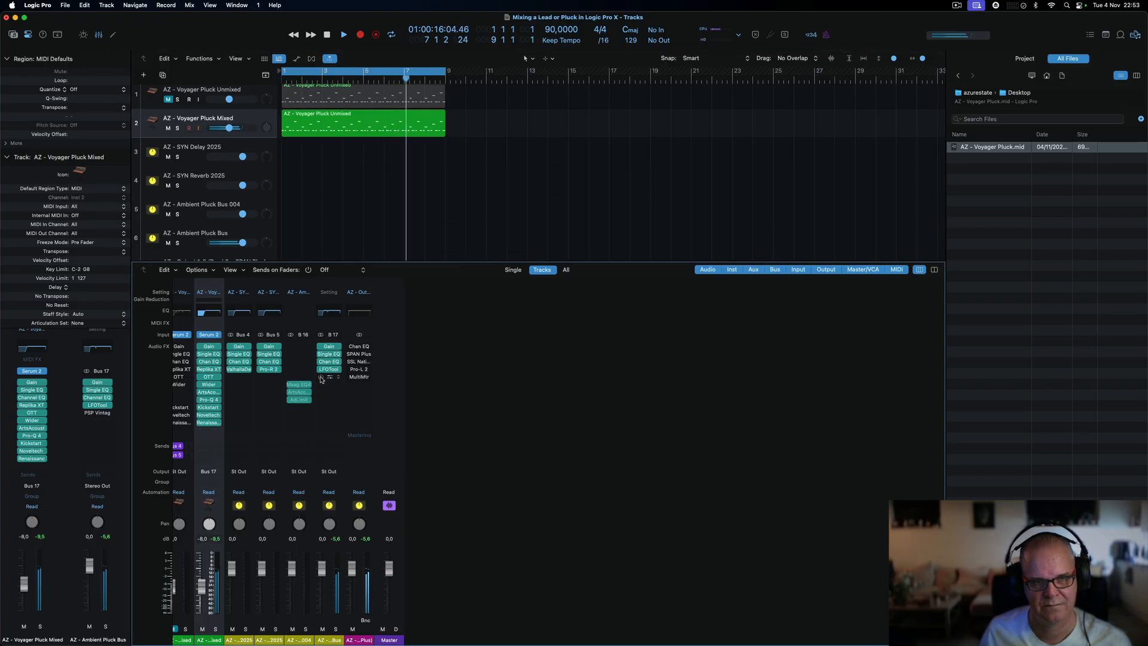
click(321, 378)
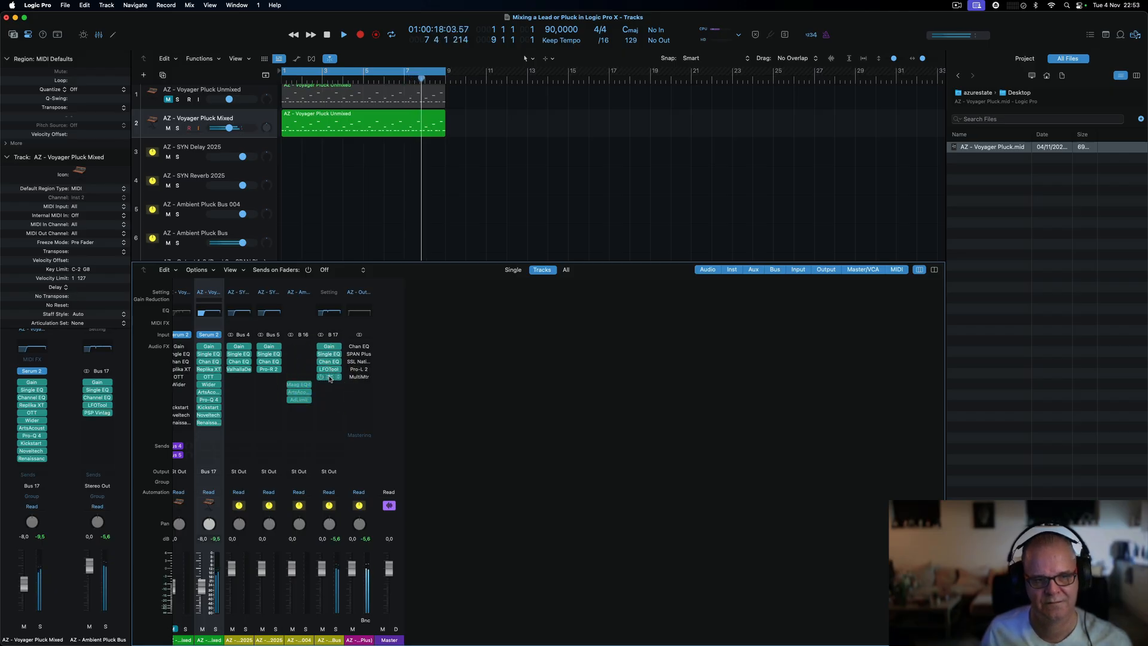
click(327, 377)
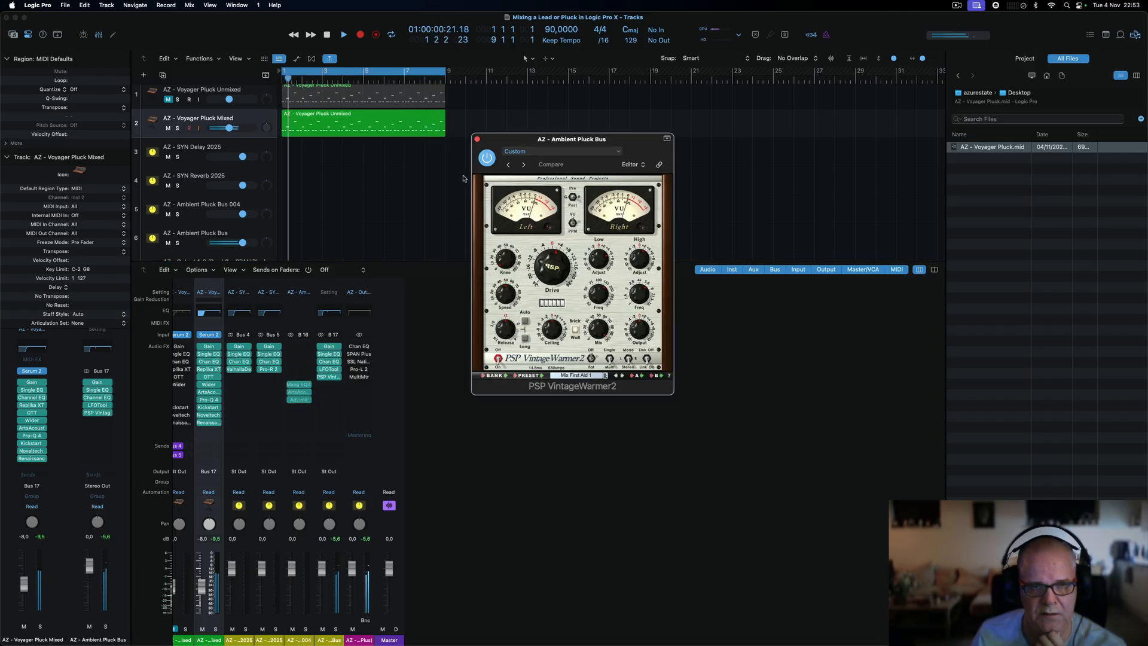
click(476, 140)
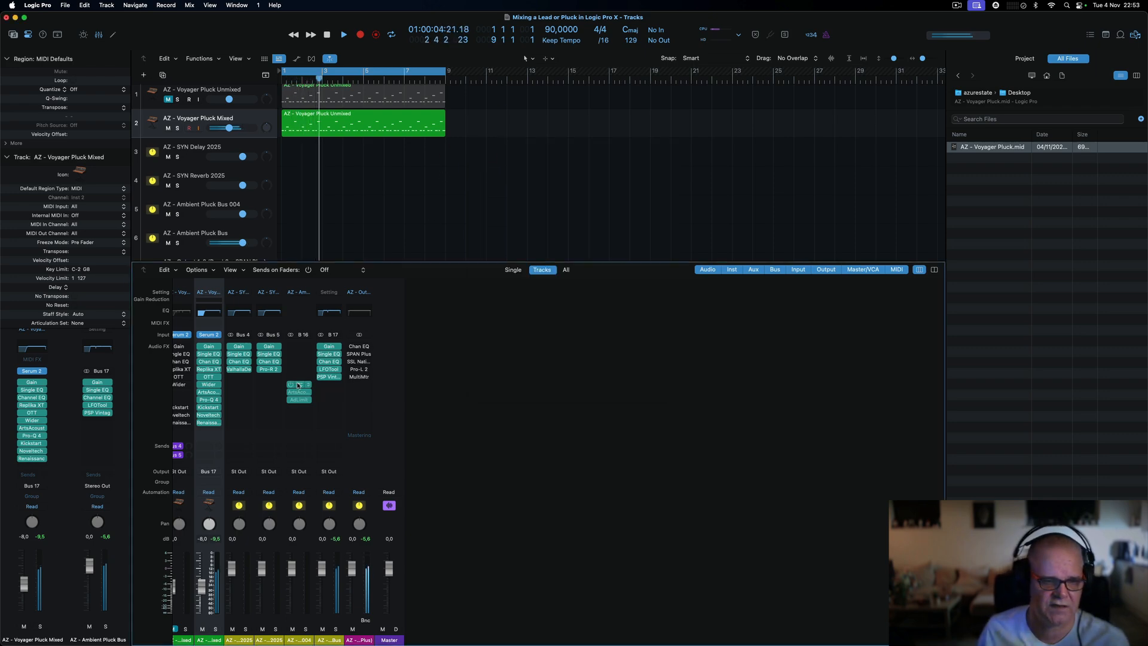
- Move Maag EQ4 from Ambient Pluck Bus 004 to the Ambient Pluck Bus after PSP VintageWarmer2, and show its controls
drag(327, 388, 328, 385)
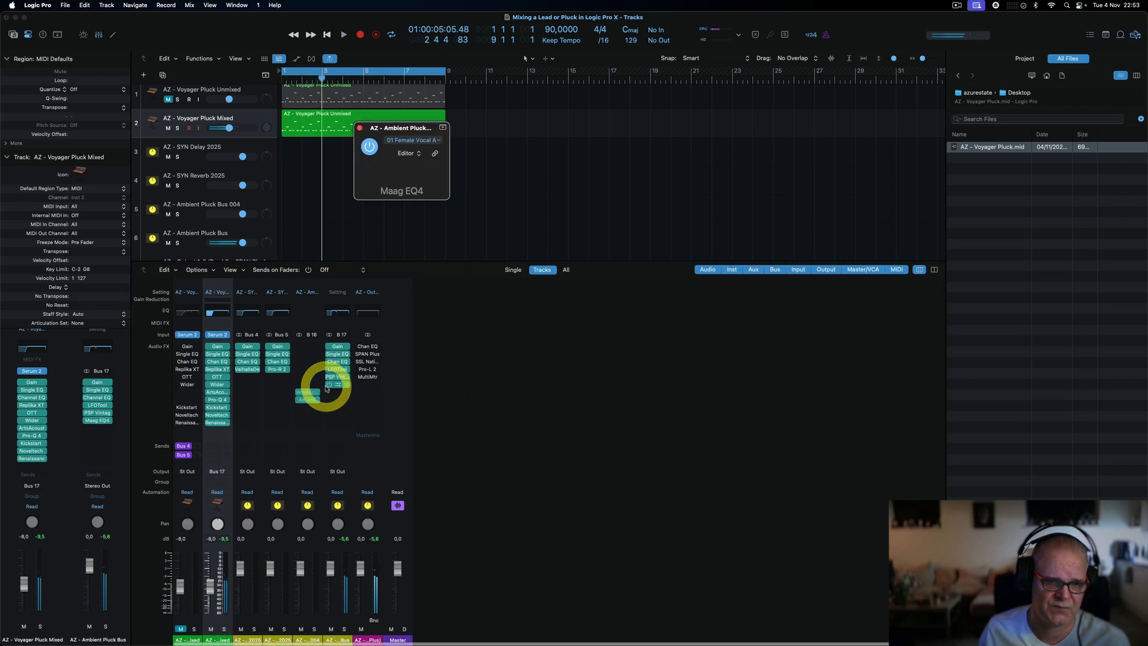
drag(554, 128, 647, 139)
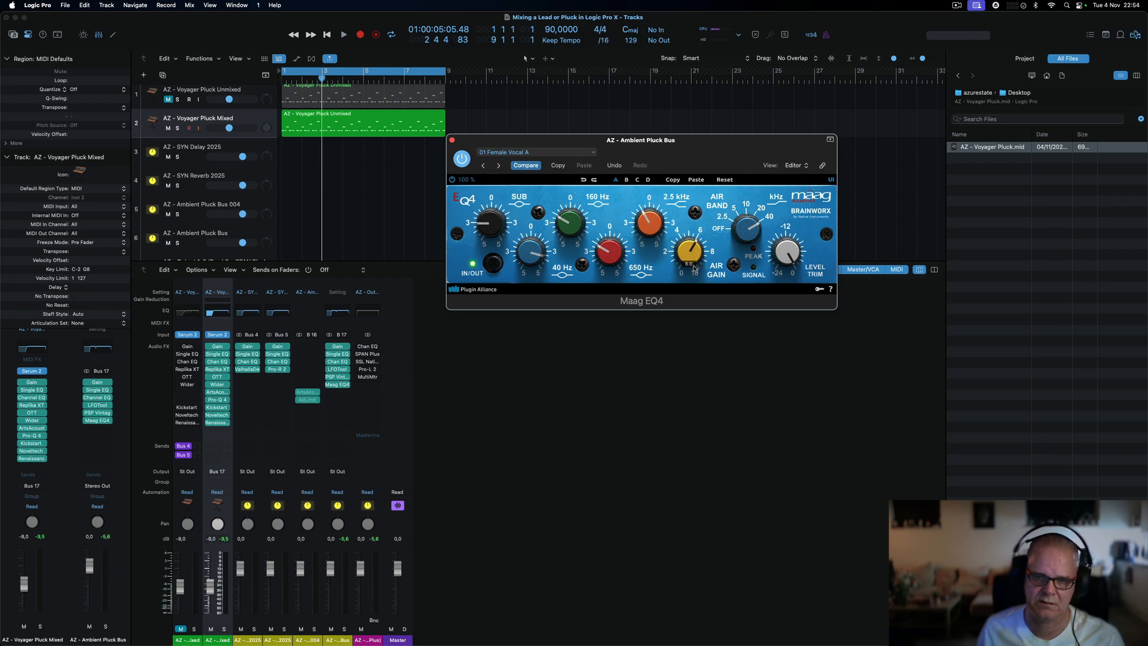
drag(694, 268, 696, 270)
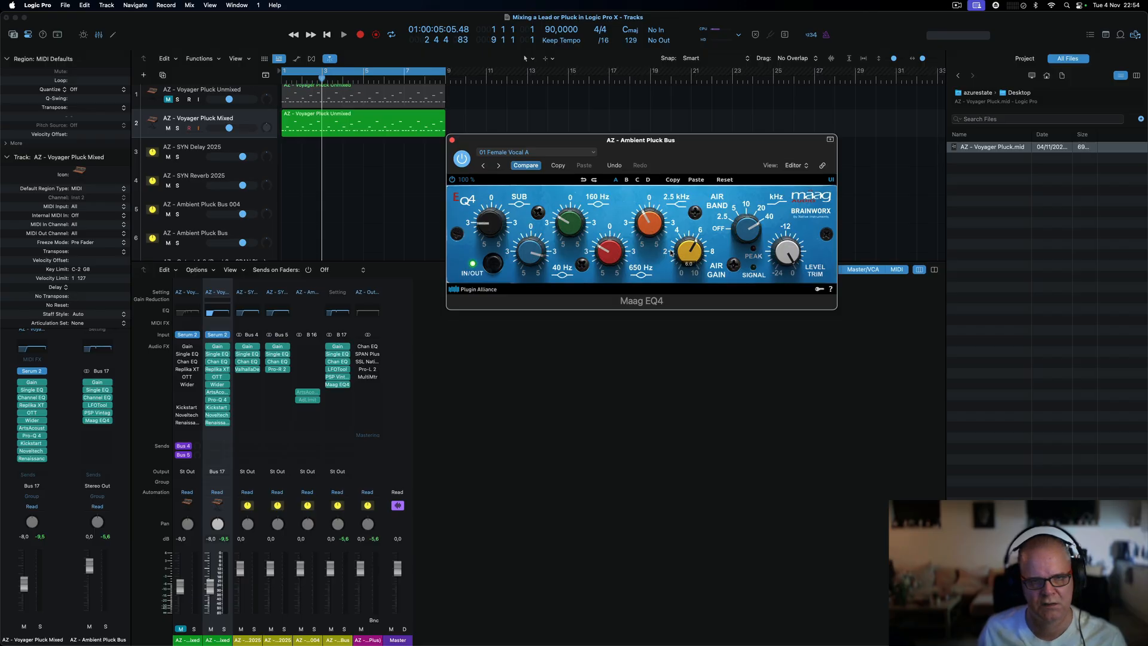
- Play the loop with Maag EQ4 bypassed and re-enable it to hear the difference
click(461, 157)
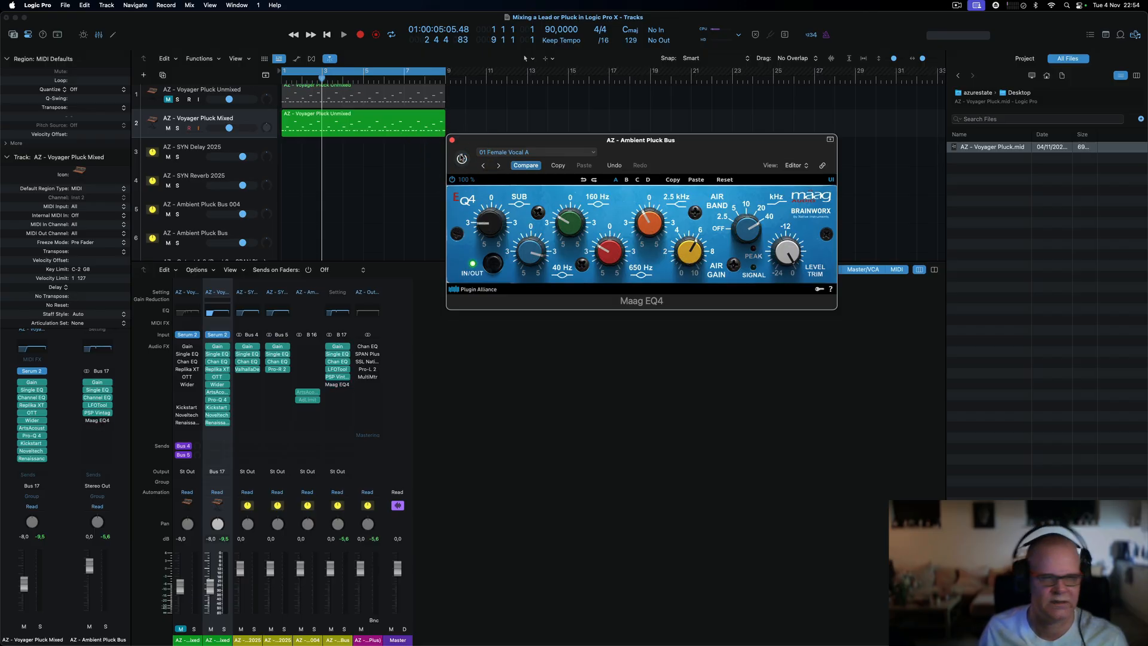
key(space)
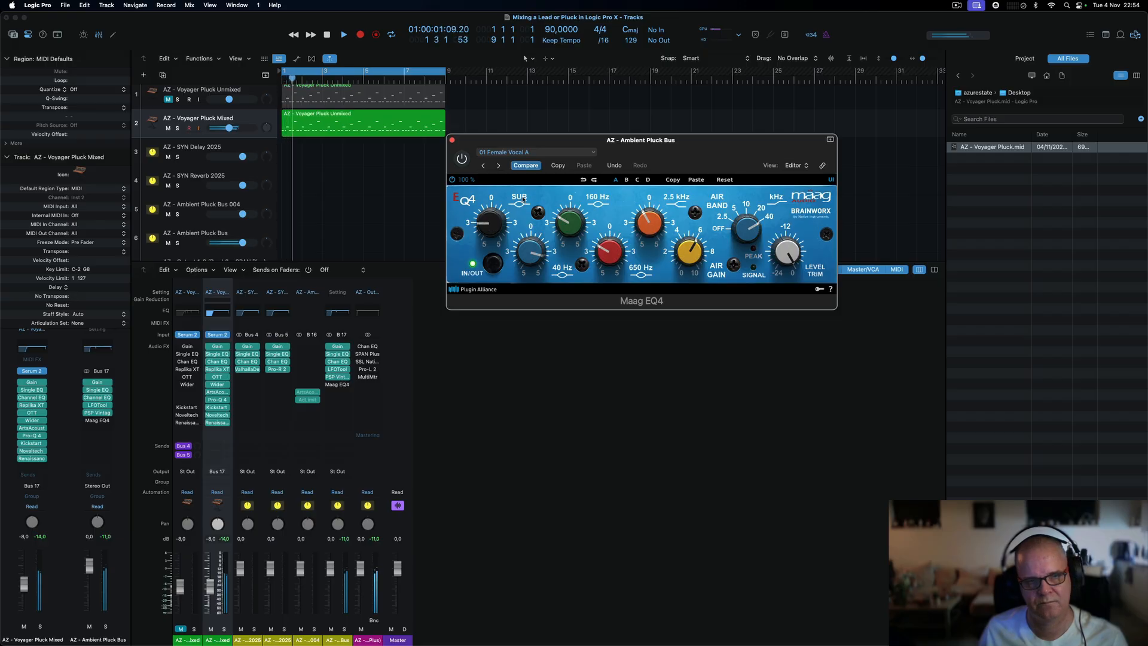
click(463, 160)
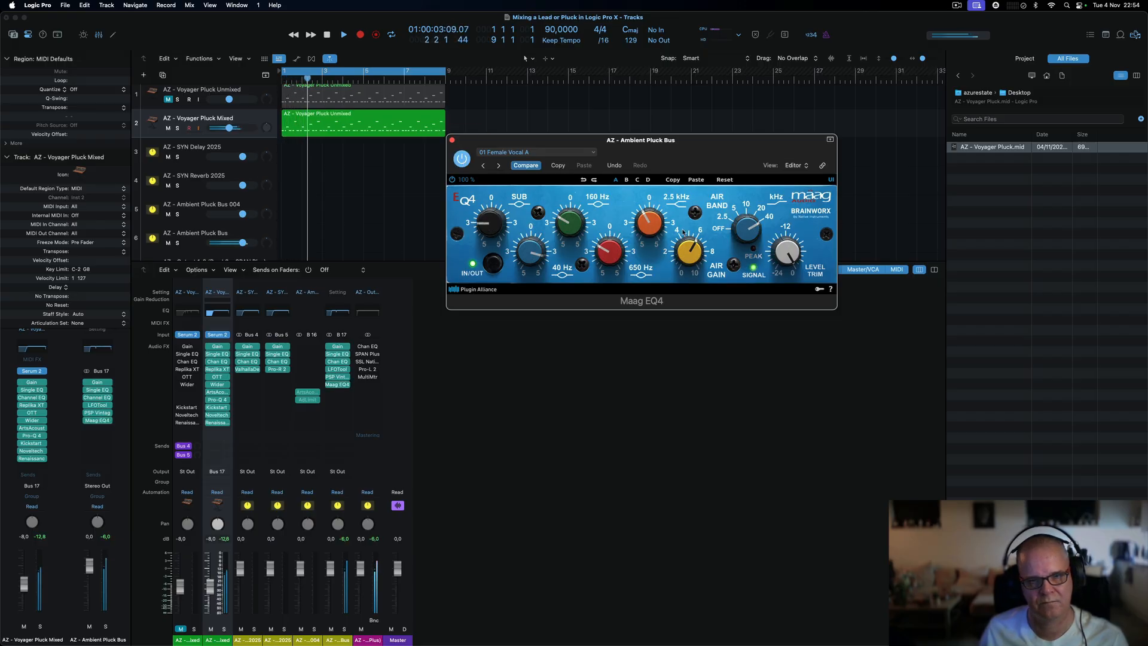
- Raise Maag EQ4's Air Gain to about 8 and compare the result with the EQ bypassed
drag(695, 244, 692, 227)
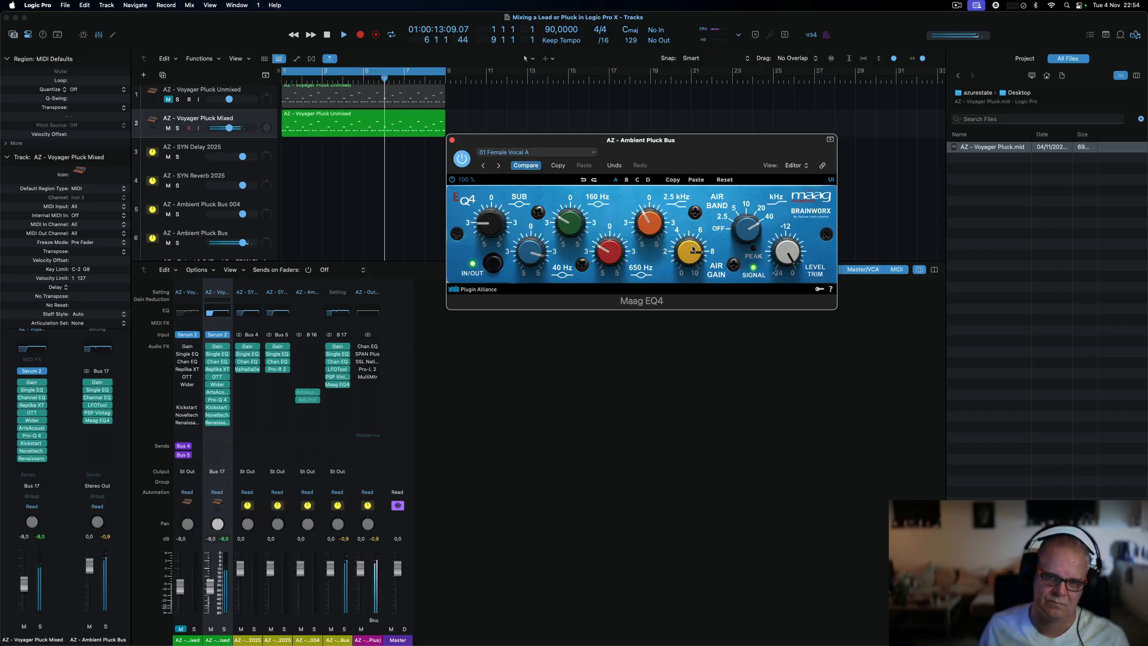
mouse_move(692, 249)
mouse_down()
mouse_move(692, 263)
mouse_move(692, 250)
mouse_up()
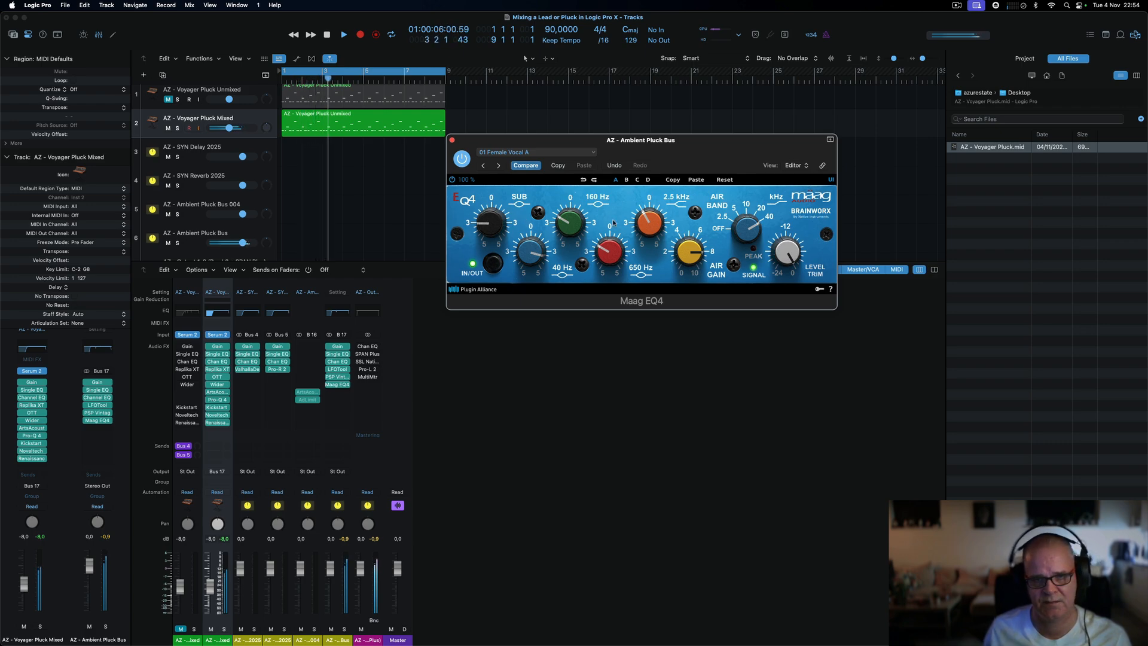
click(461, 159)
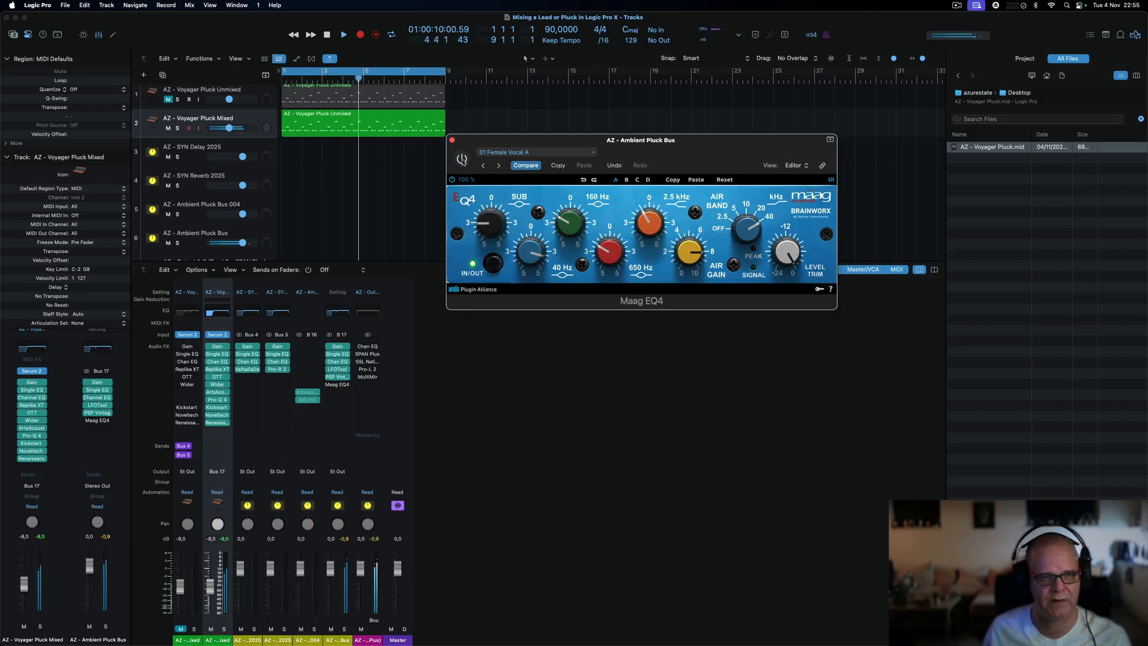
click(462, 159)
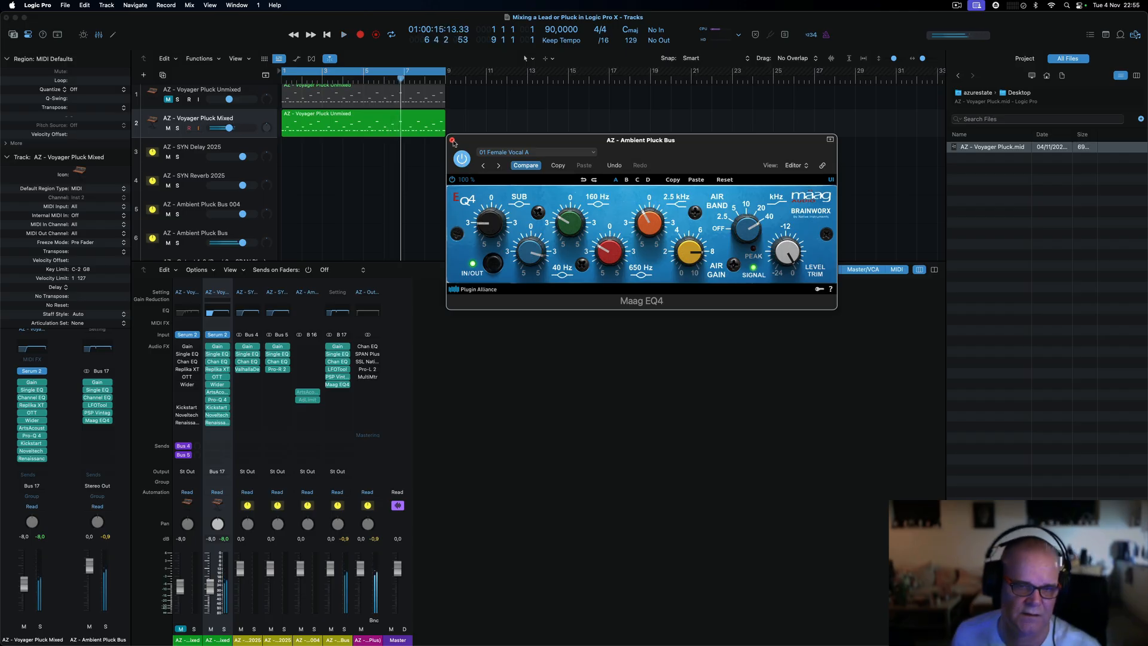
click(452, 141)
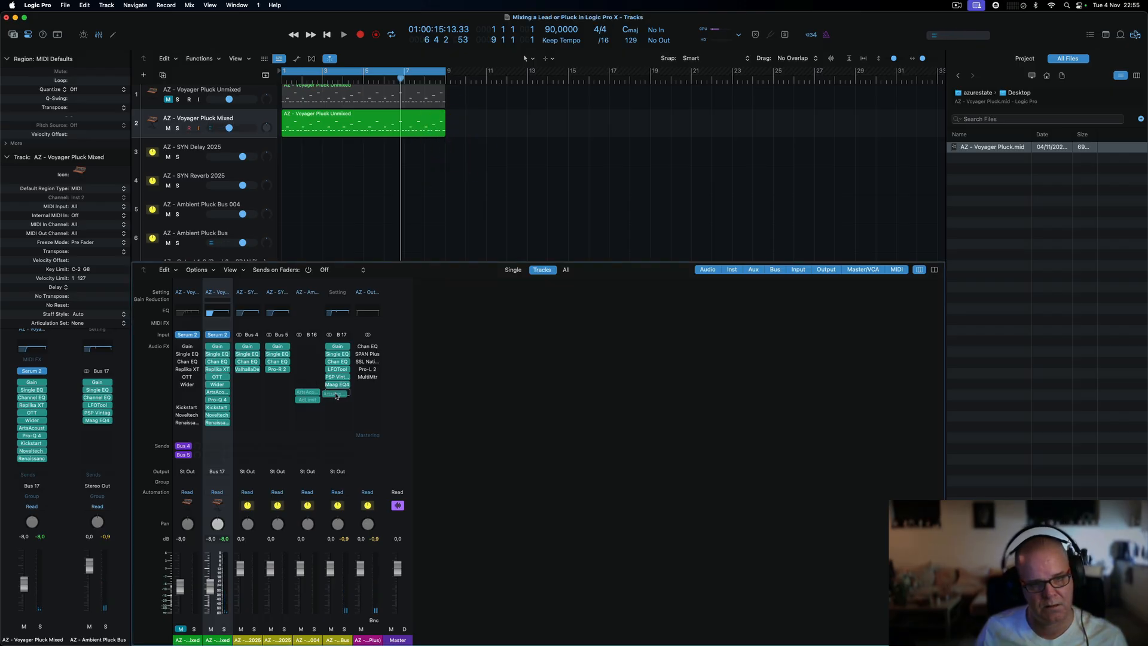
- Move ArtsAcoustic Reverb from Ambient Pluck Bus 004 to the Ambient Pluck Bus after Maag EQ4, and display its settings
drag(337, 395, 336, 393)
click(336, 393)
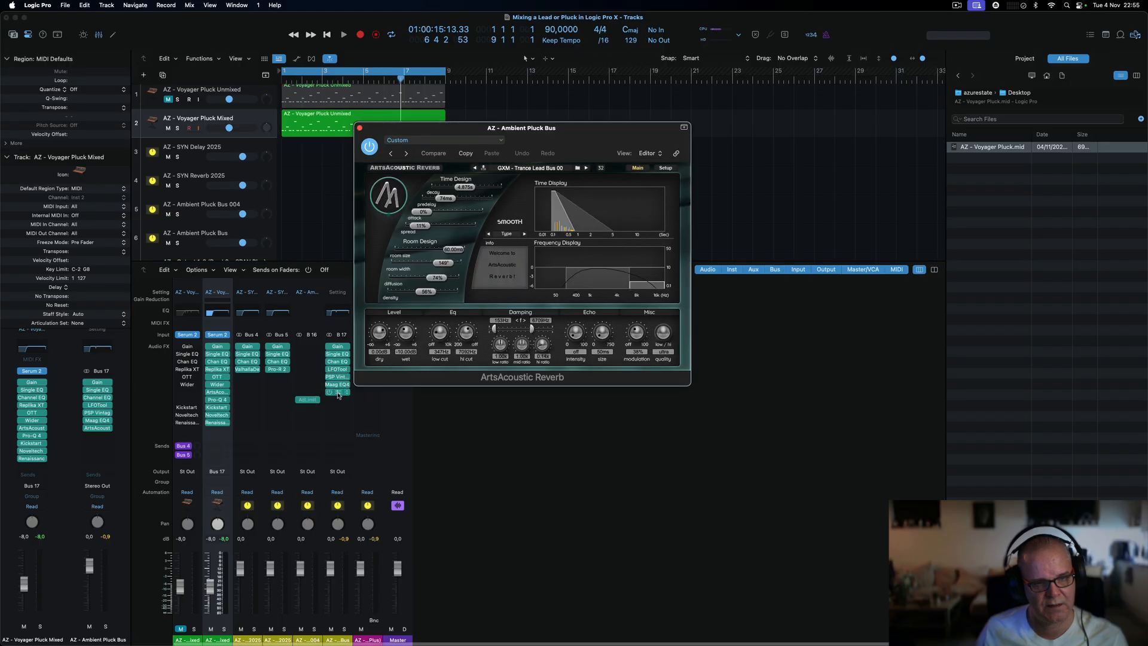
drag(553, 129, 670, 127)
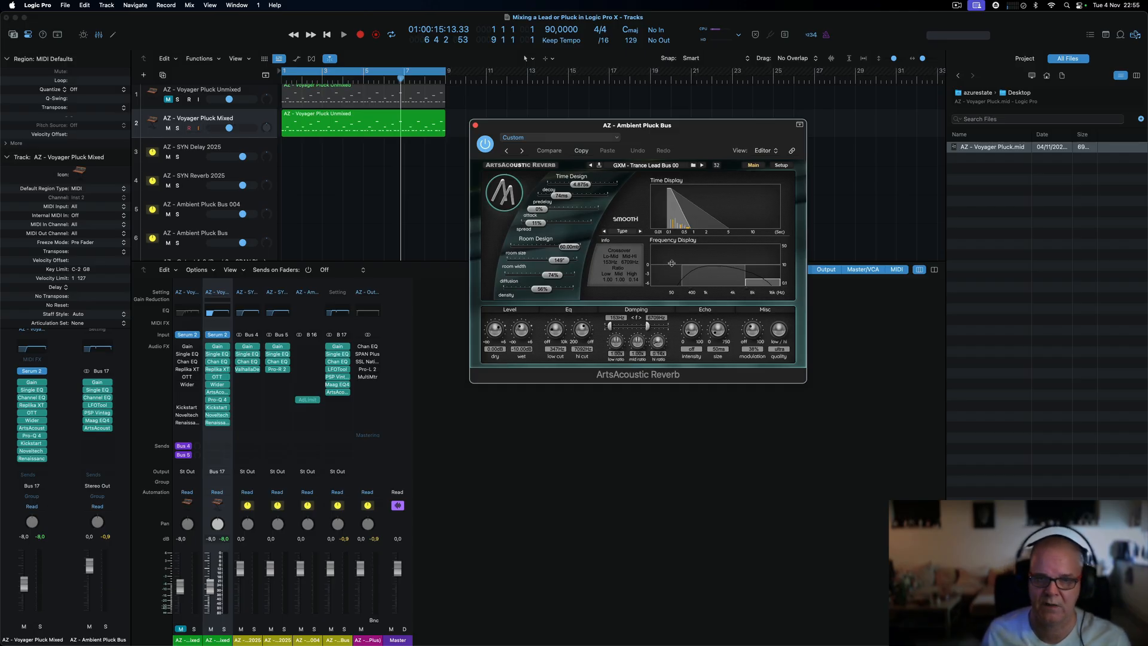
- Play the loop to hear ArtsAcoustic Reverb on the Ambient Pluck Bus, then stop and close the plug-in
click(719, 135)
key(space)
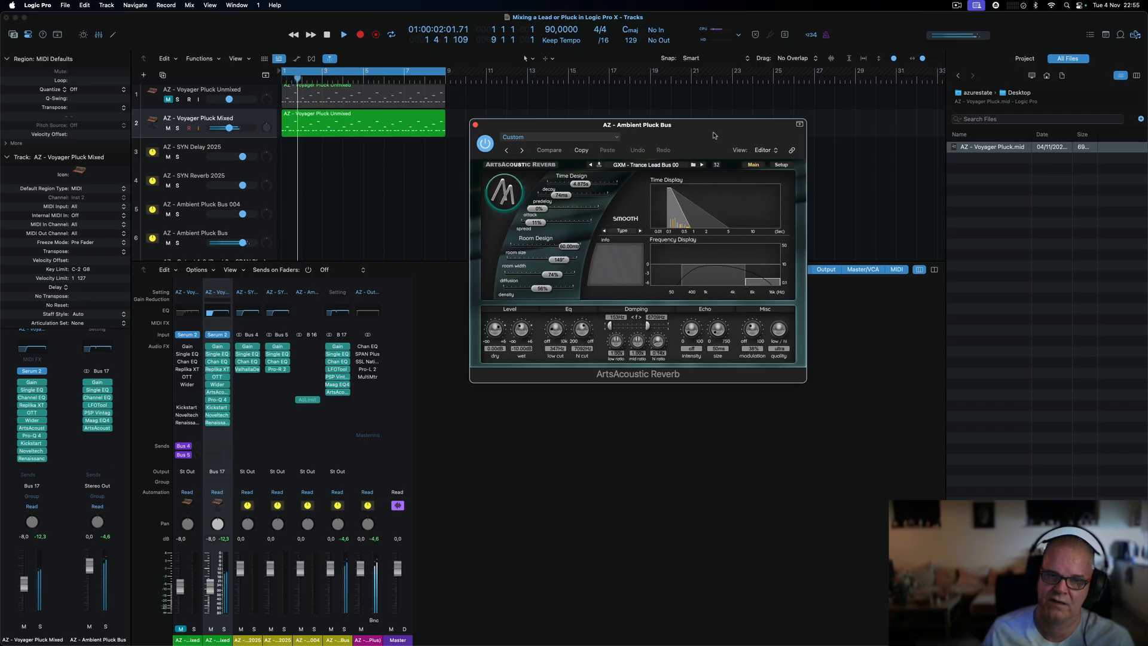
drag(713, 135, 865, 216)
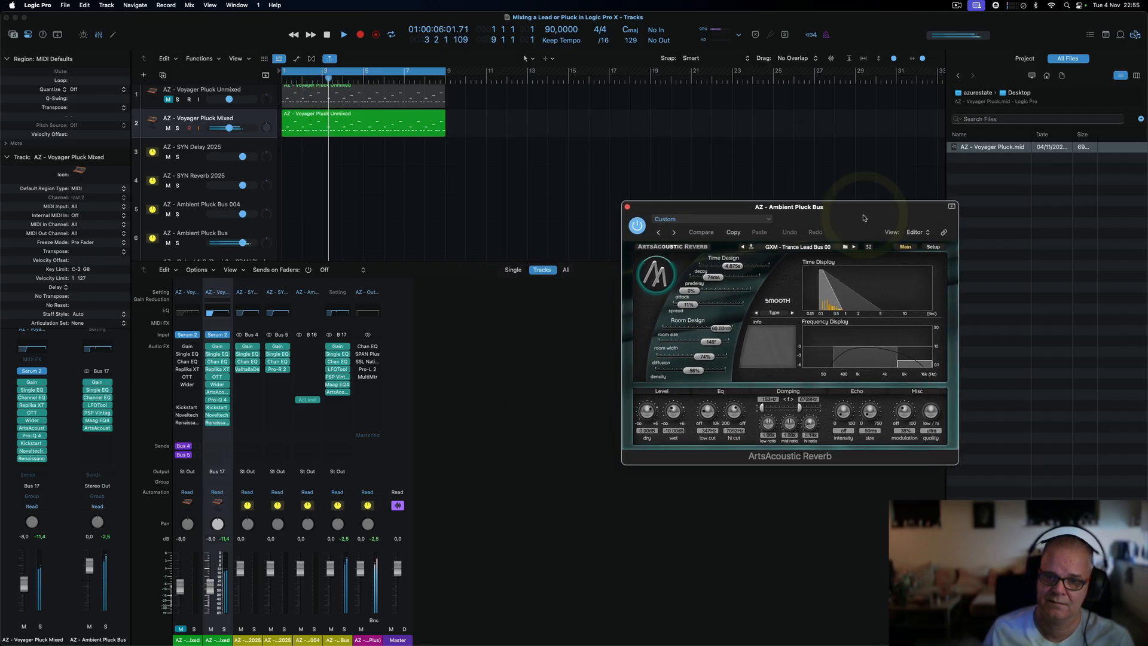
drag(702, 211, 684, 208)
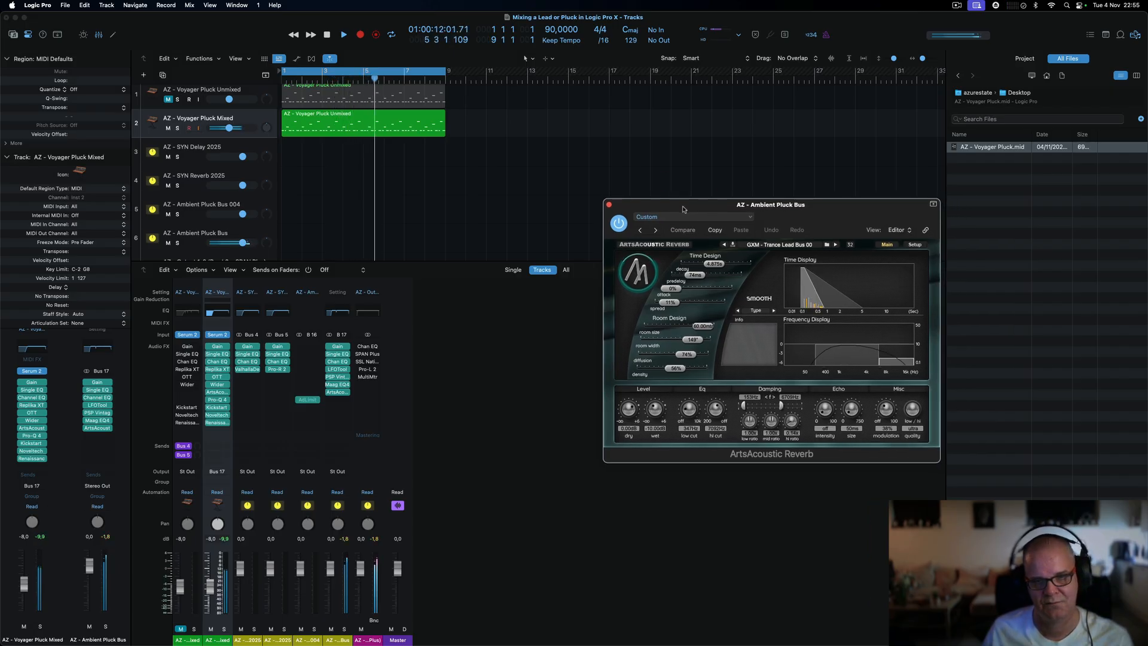
key(space)
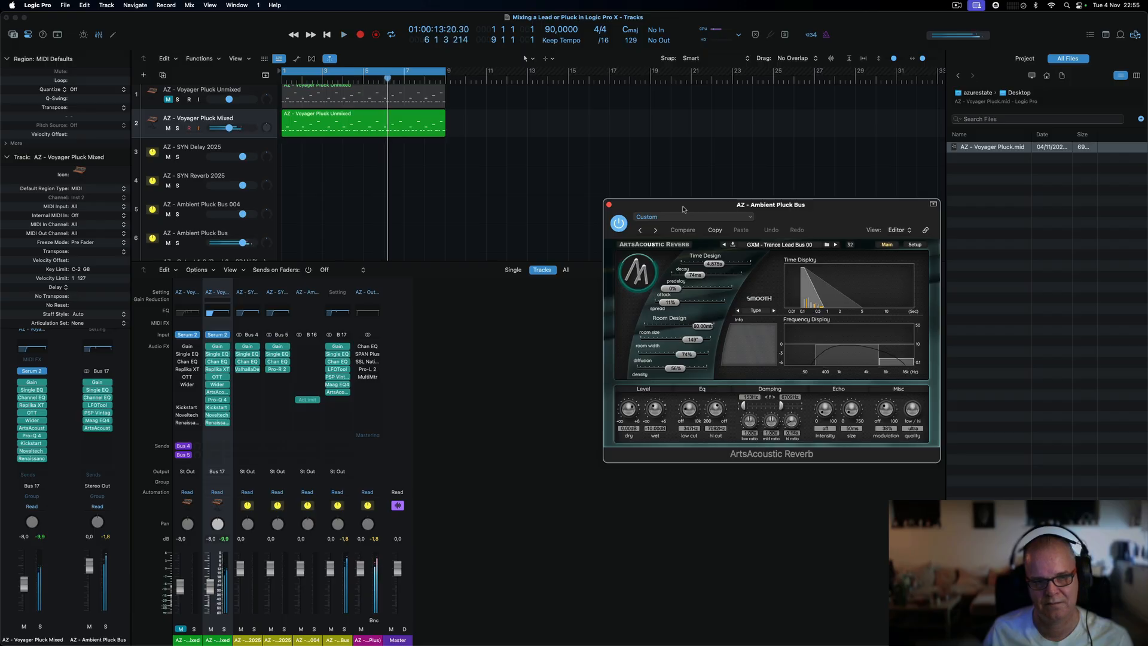
click(609, 205)
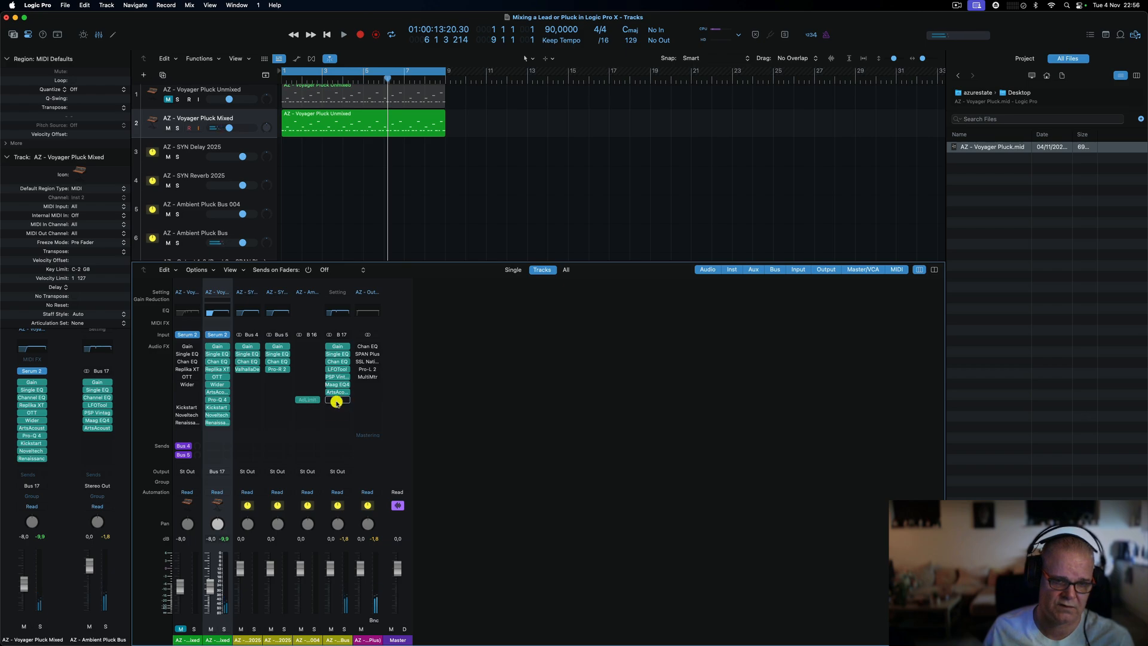
- Move Adaptive Limiter from Ambient Pluck Bus 004 to the end of the Ambient Pluck Bus chain and play the loop through it
drag(337, 401, 337, 400)
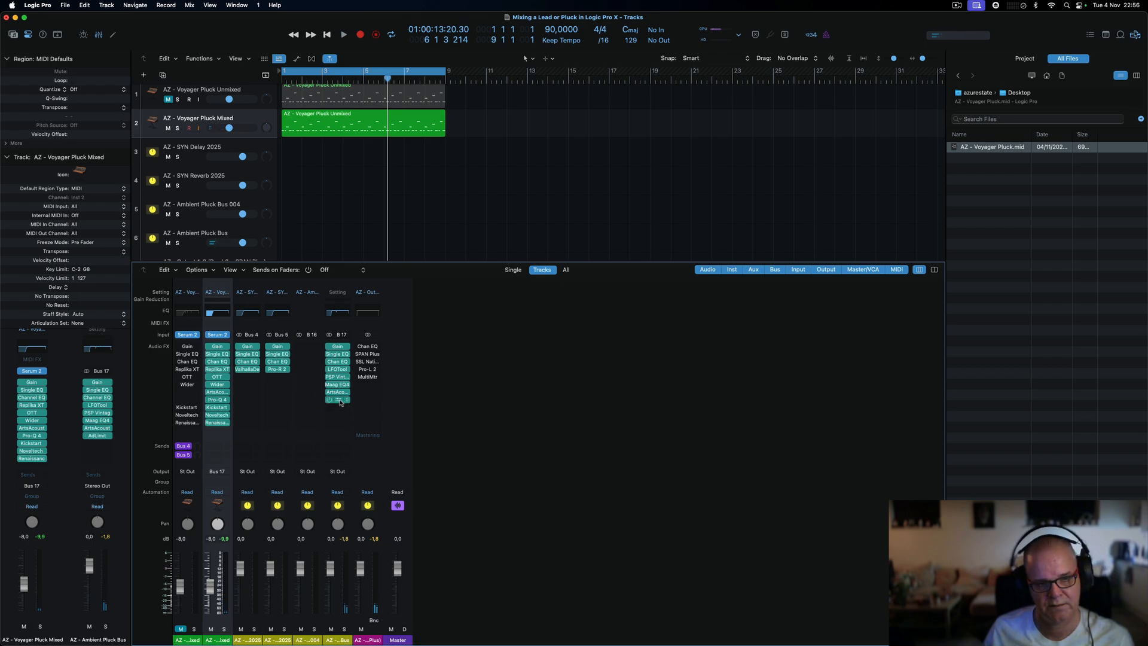
click(339, 400)
drag(484, 135, 643, 151)
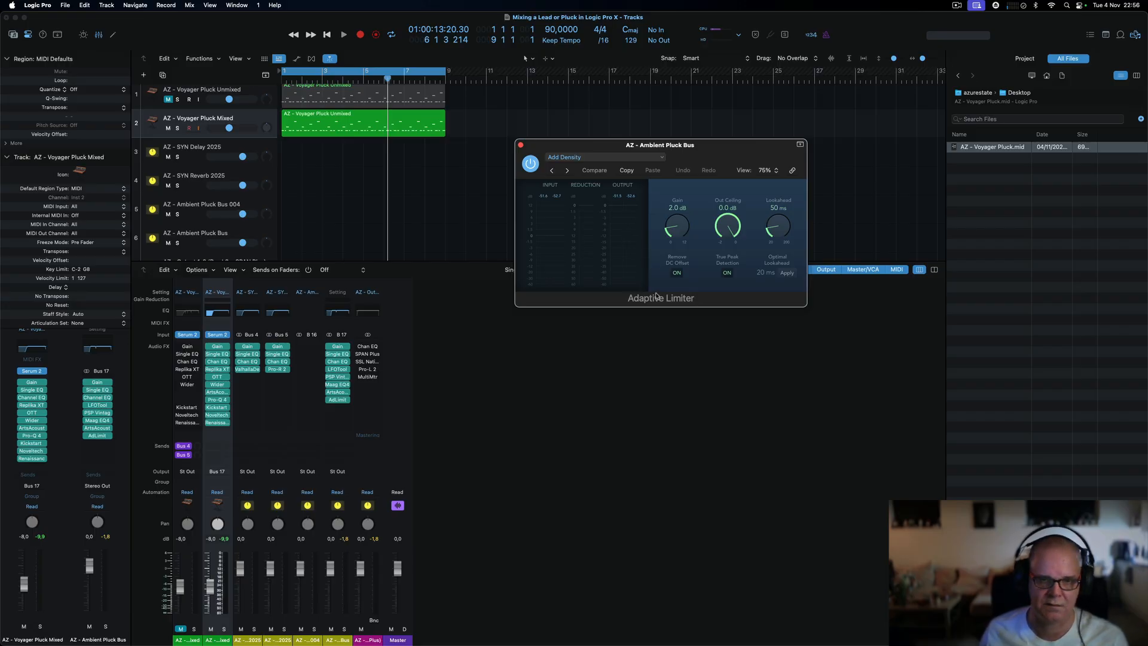
key(space)
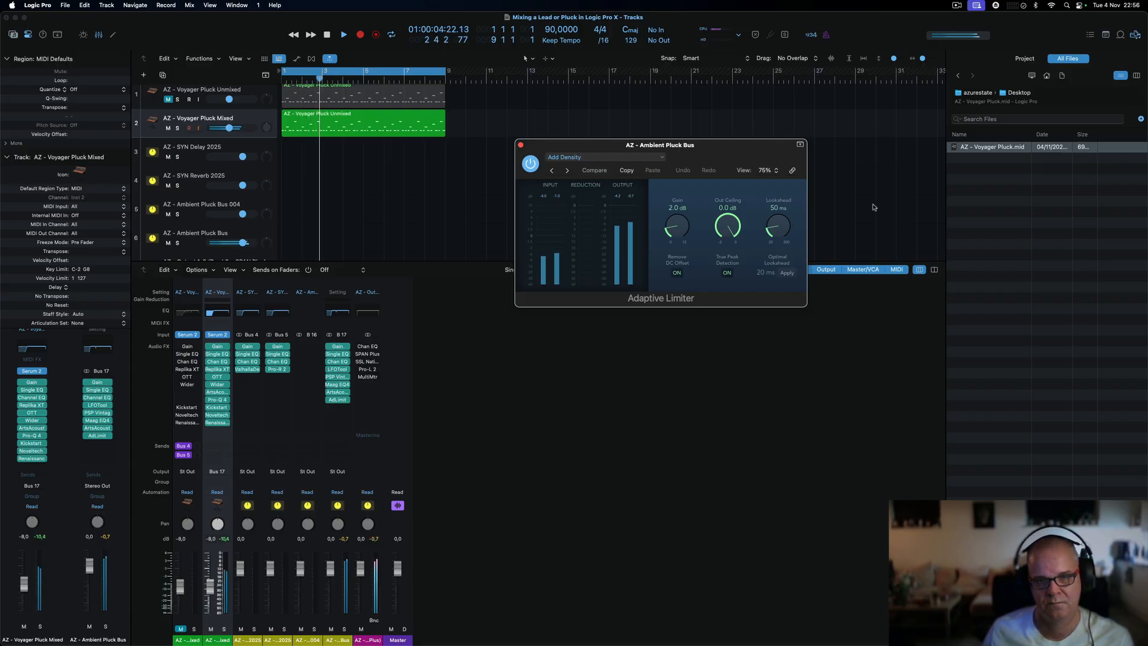
- Enlarge the Adaptive Limiter view to 100%, listen to the loop through it, then stop playback and close the plug-in
click(782, 176)
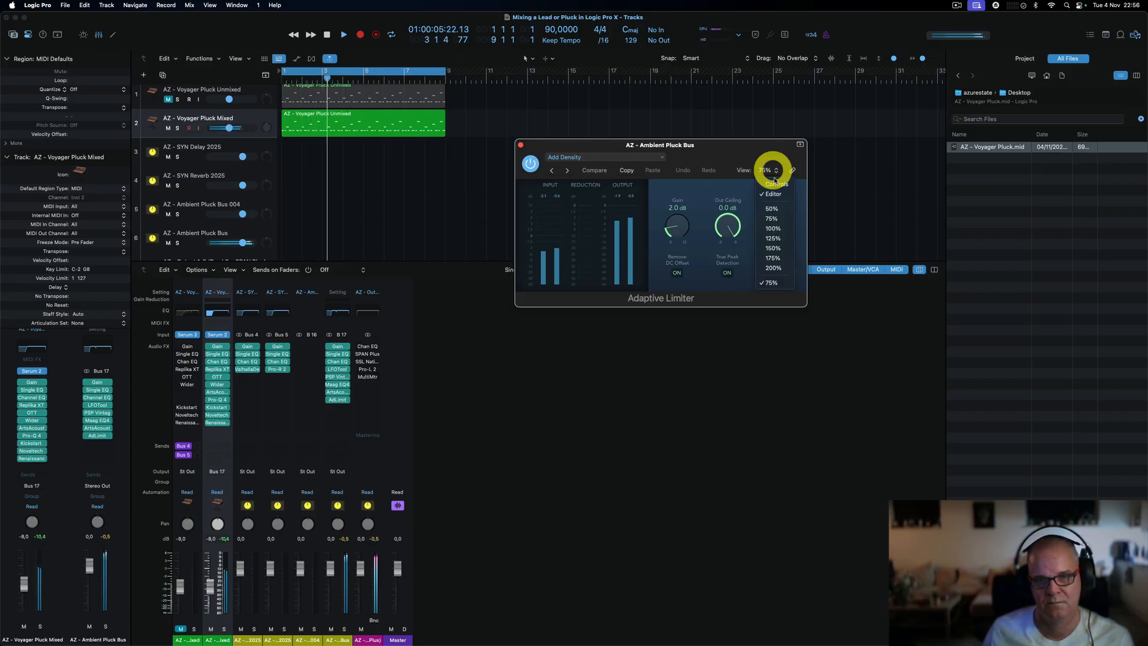
click(782, 229)
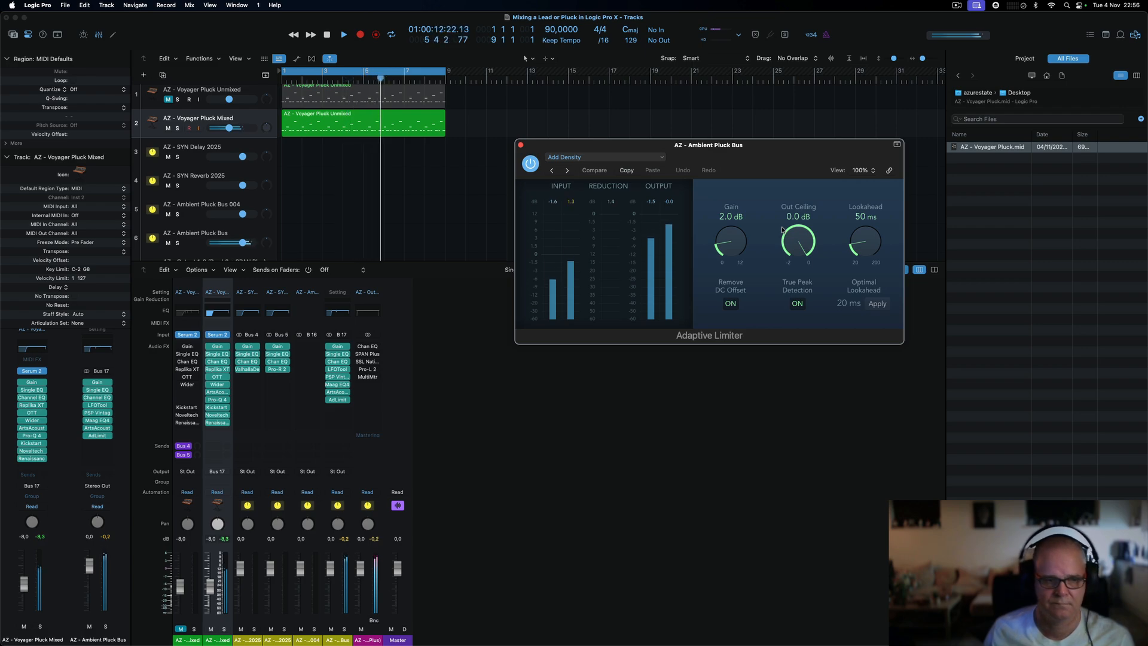
key(space)
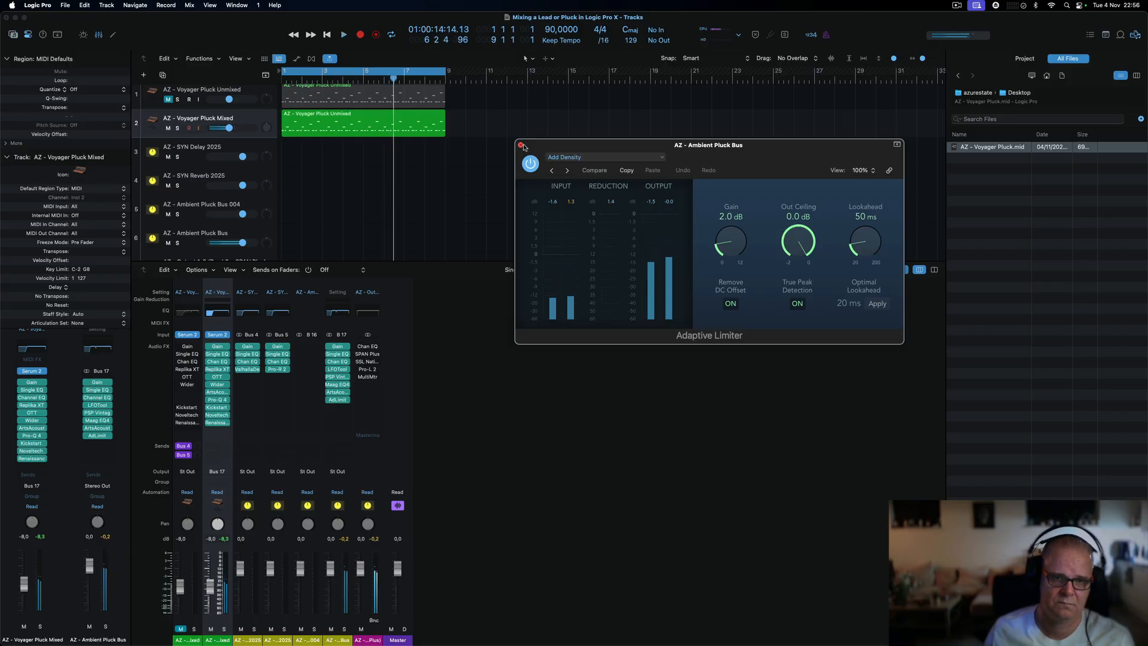
click(522, 146)
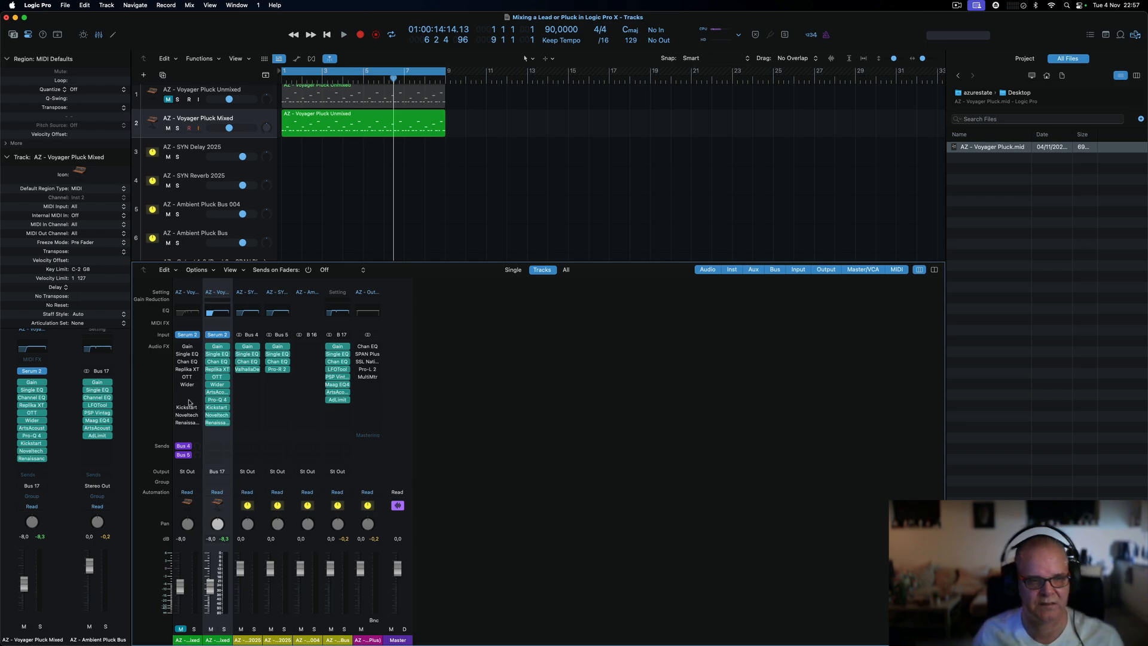
- Display Pro-R 2 on SYN Reverb 2025, locate the Olancha Farewell preset under Remote Vision's Cinematic Space, and close the plug-in
click(277, 369)
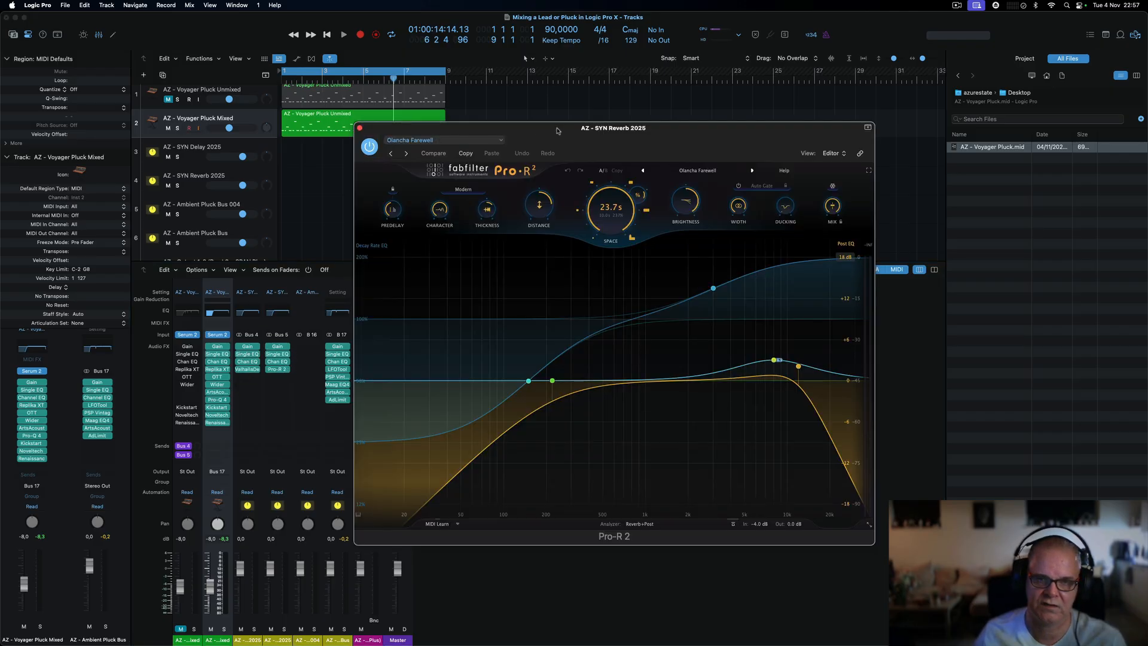
drag(689, 139, 654, 99)
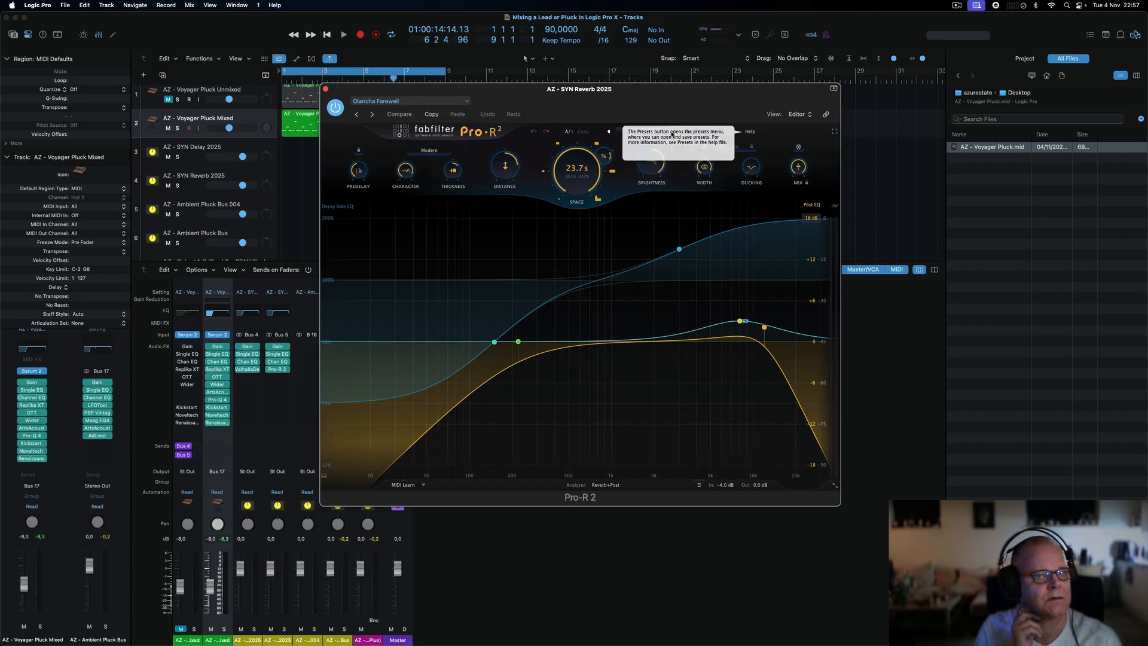
click(687, 132)
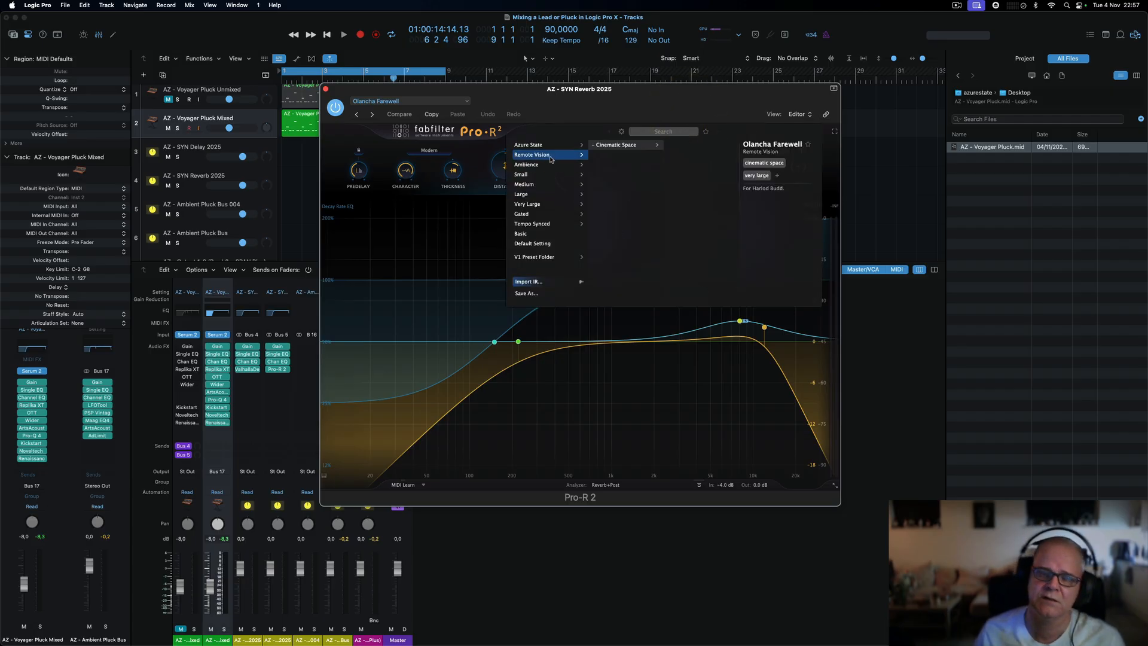
mouse_move(627, 148)
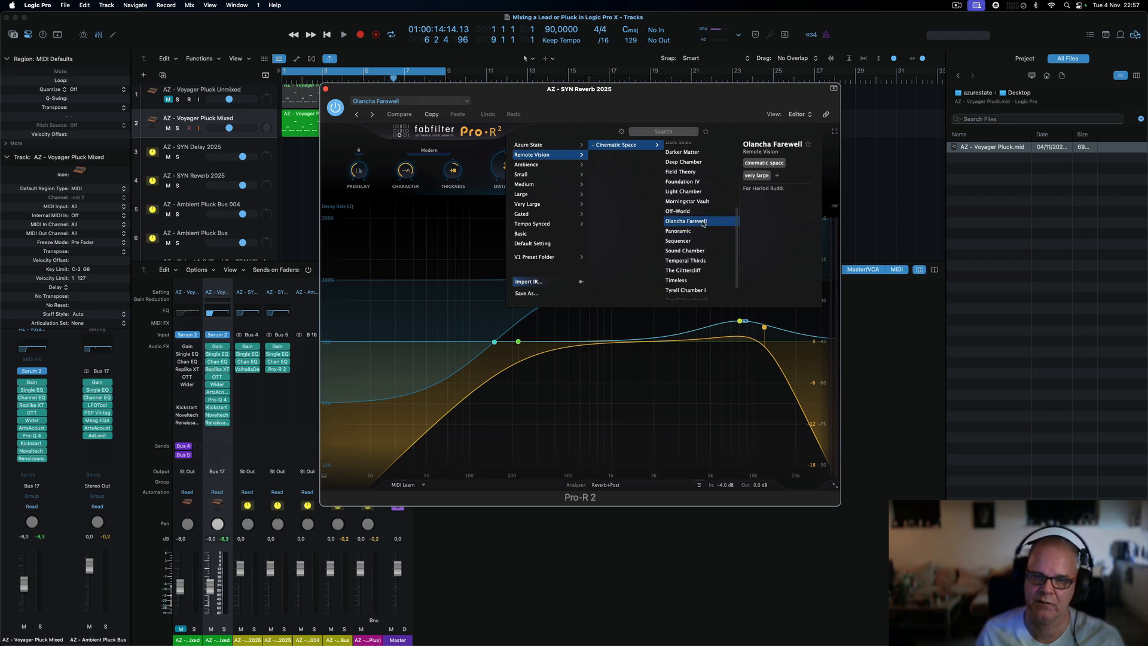
click(688, 89)
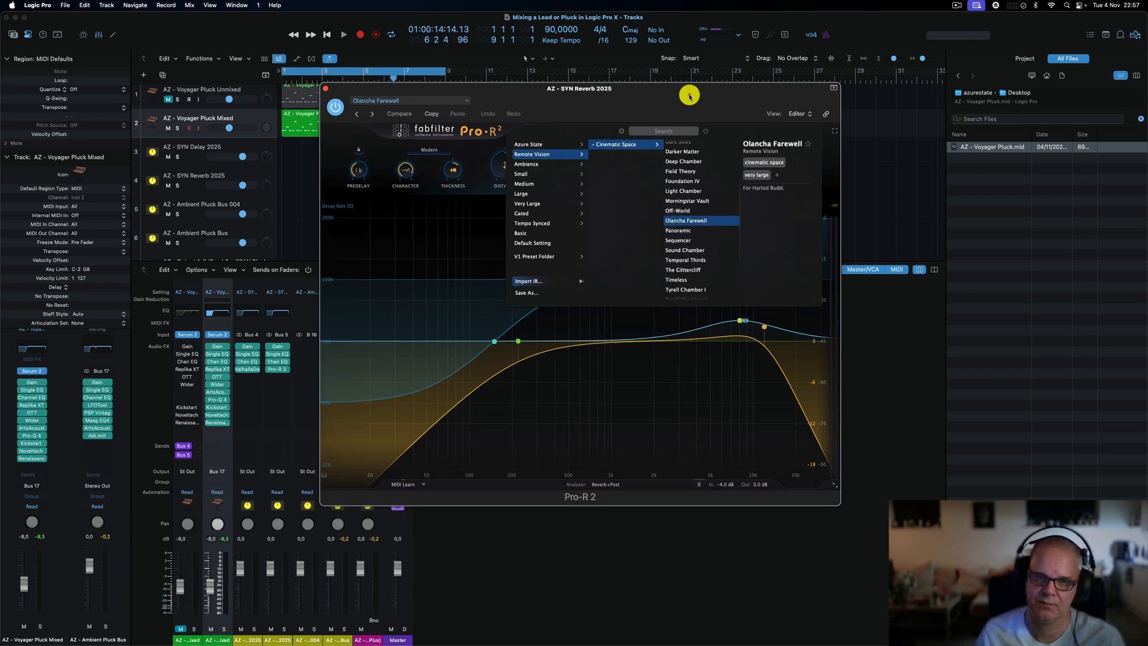
click(596, 90)
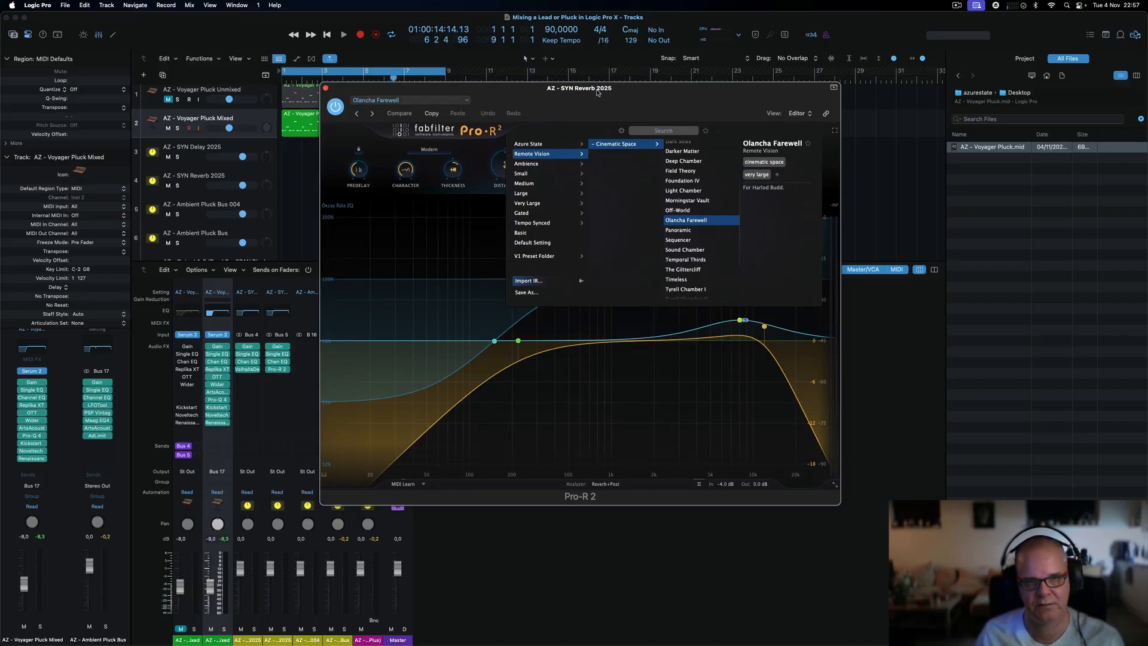
click(500, 90)
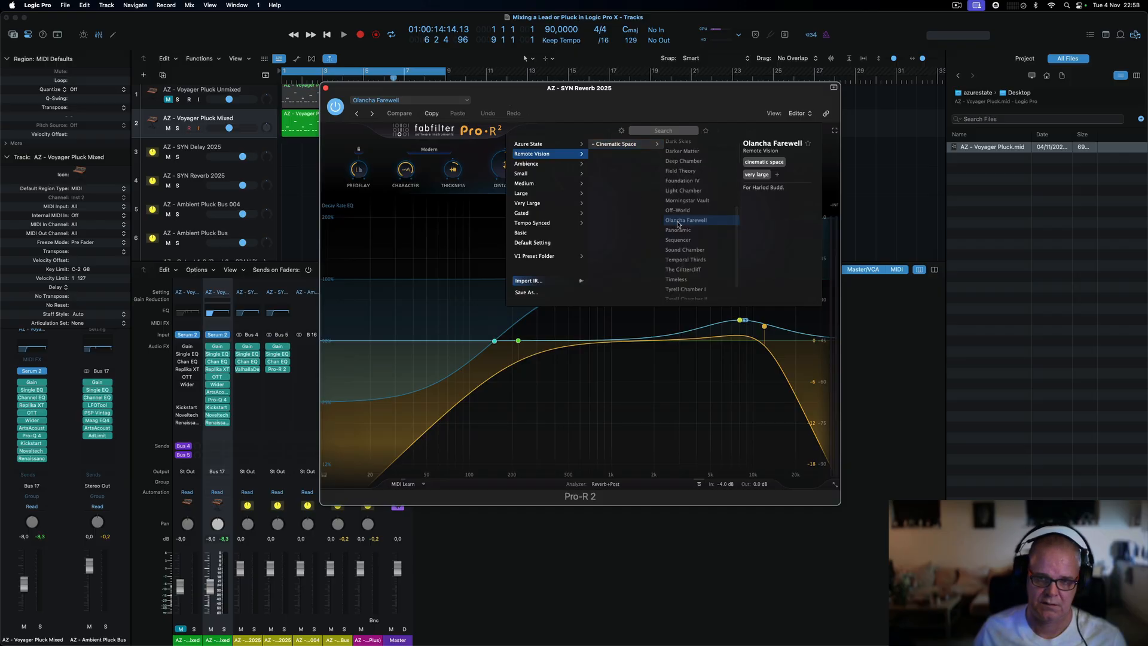
click(482, 92)
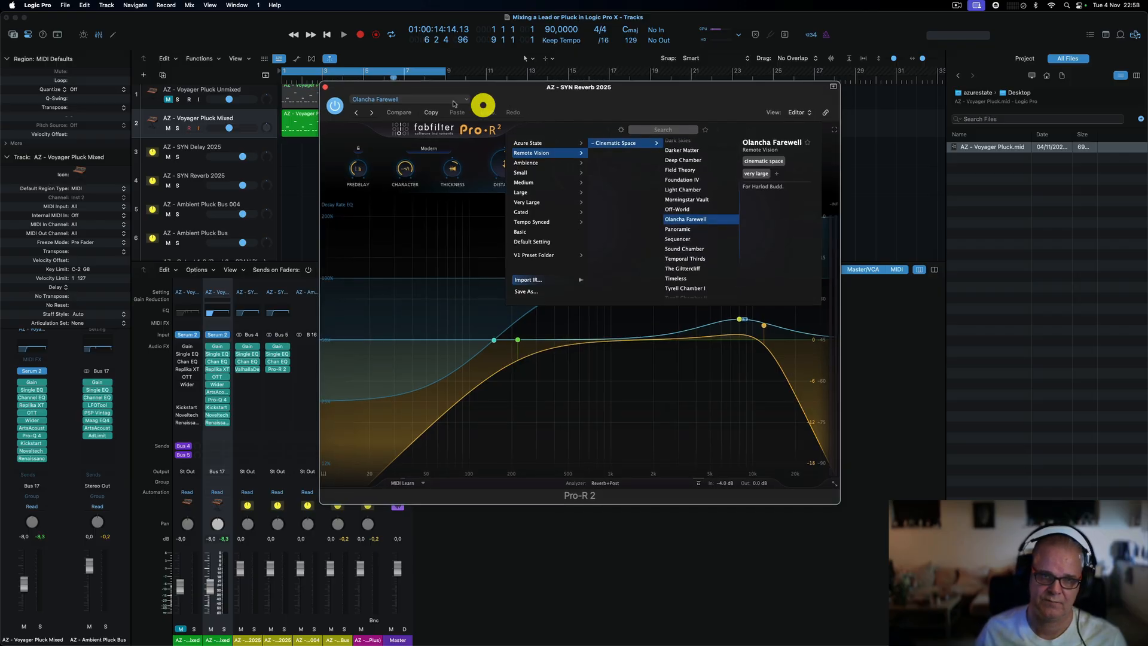
click(325, 87)
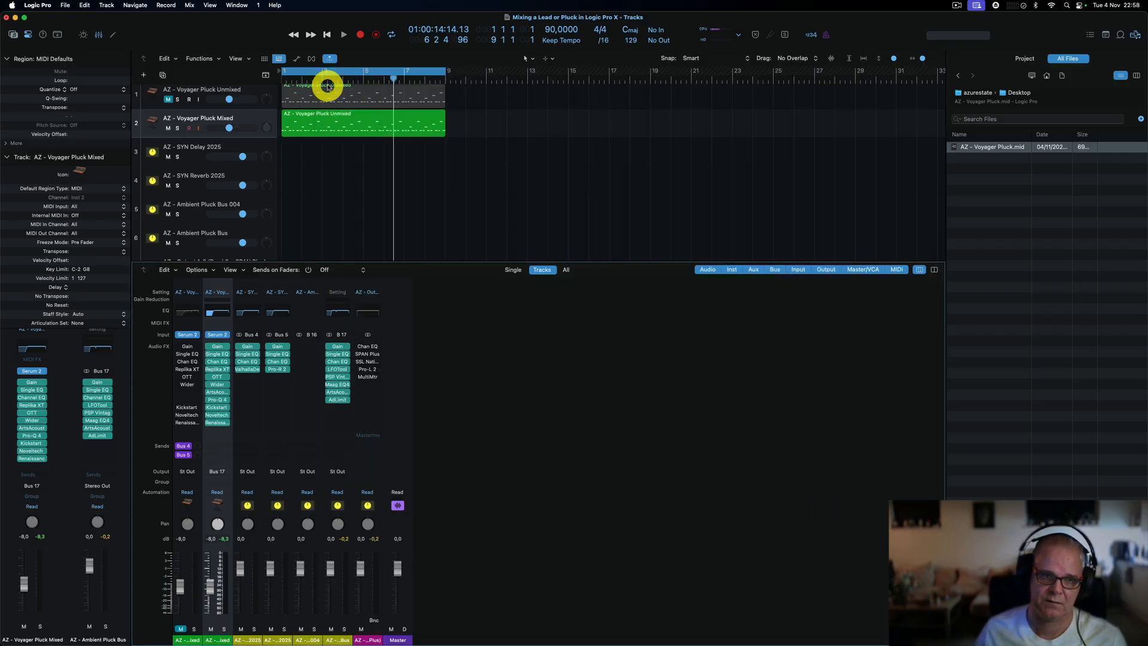
- Display ValhallaDelay on SYN Delay 2025 and enlarge its window to examine the delay settings
click(247, 369)
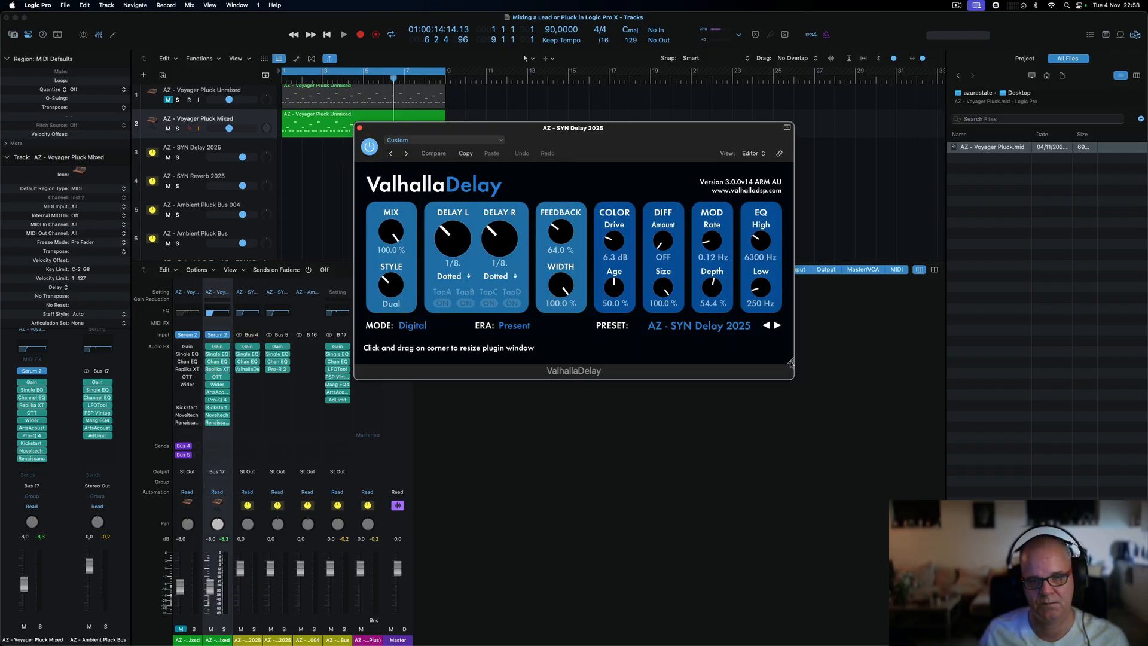
drag(790, 361, 1108, 522)
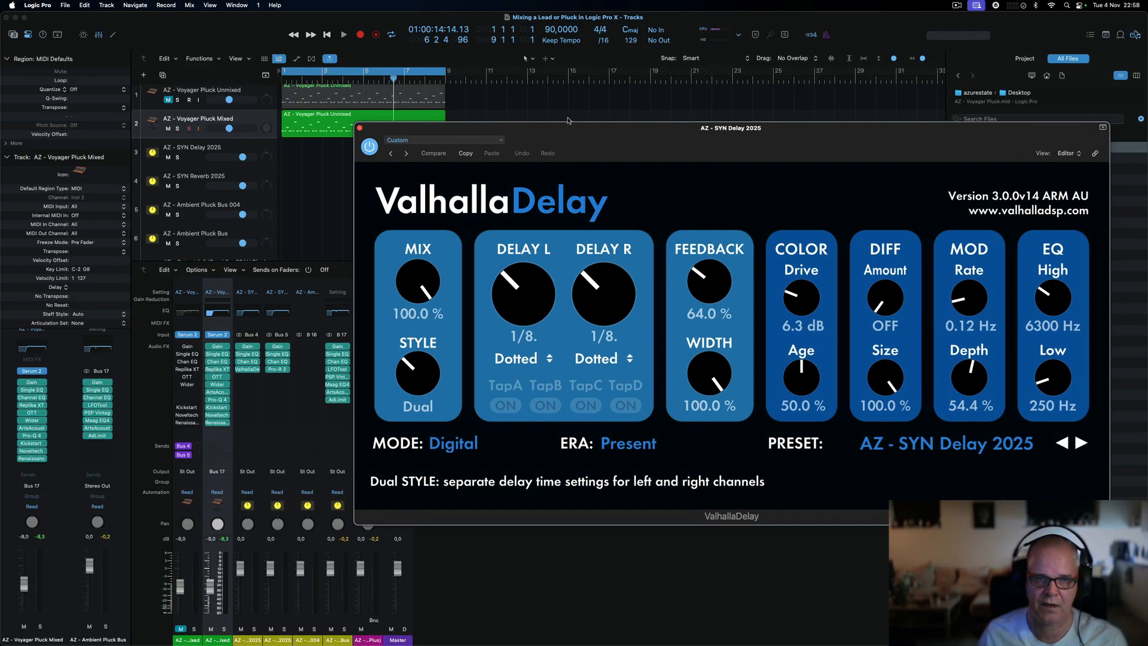
drag(571, 127, 577, 90)
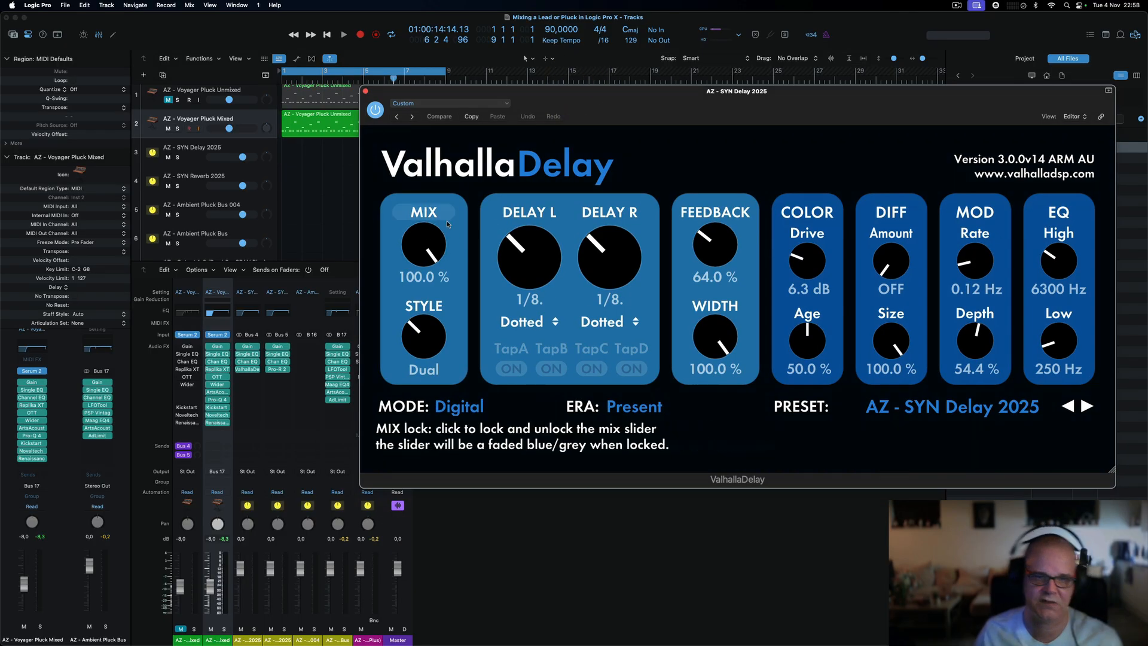
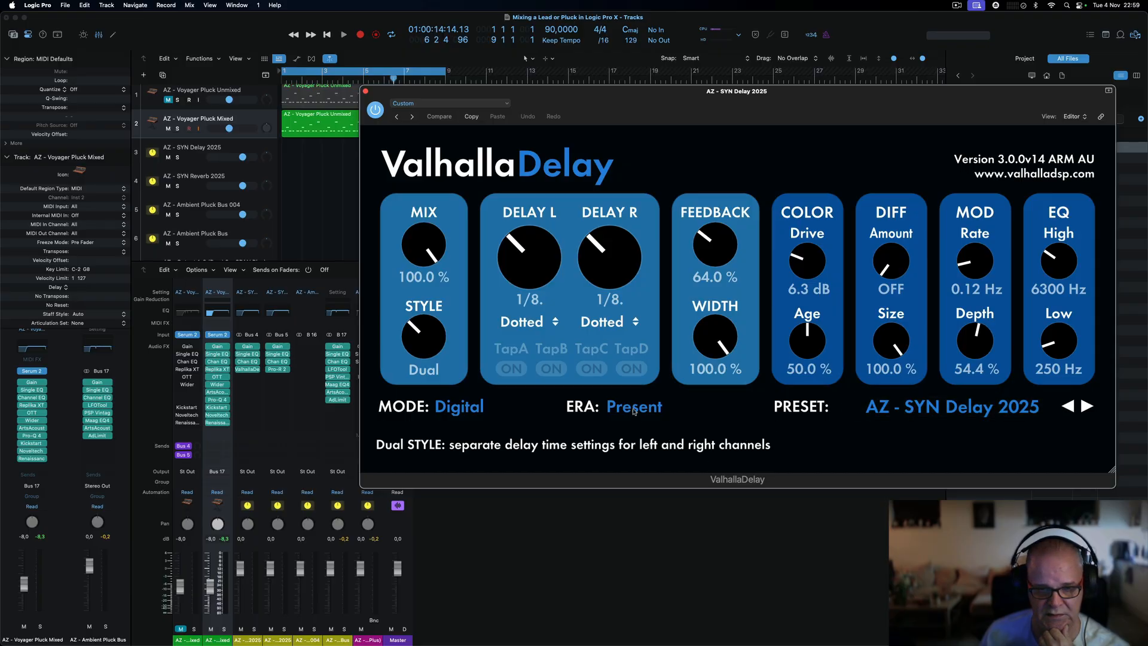
- Examine ValhallaDelay's Mode, Era and preset choices, keeping Digital and Present, and close the plug-in
click(476, 412)
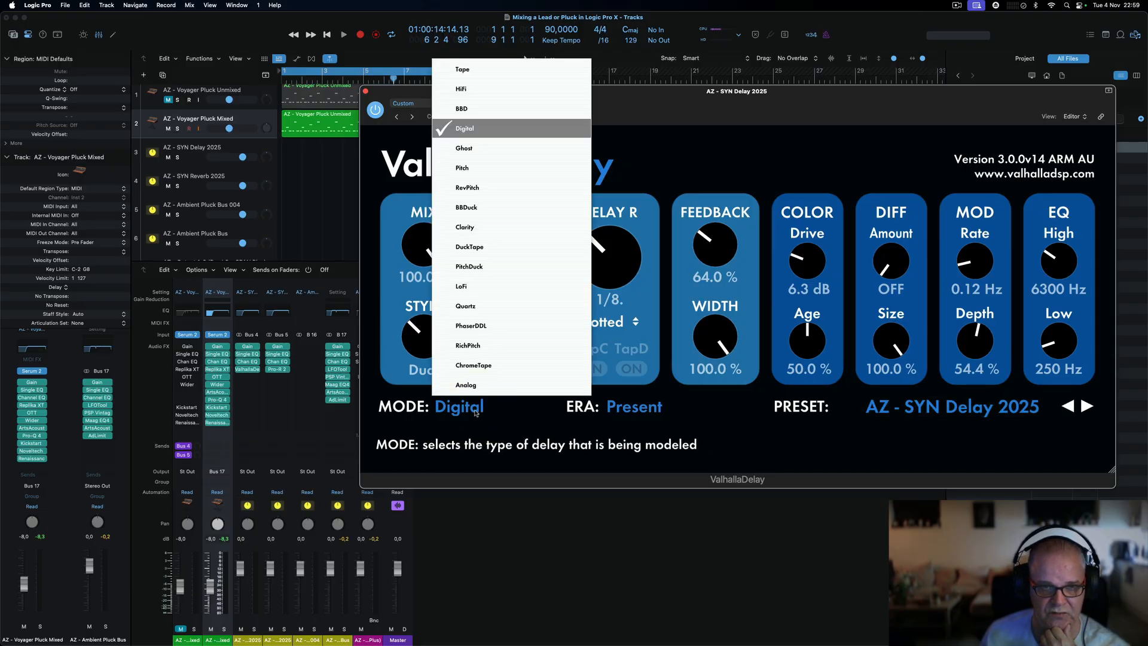
click(484, 131)
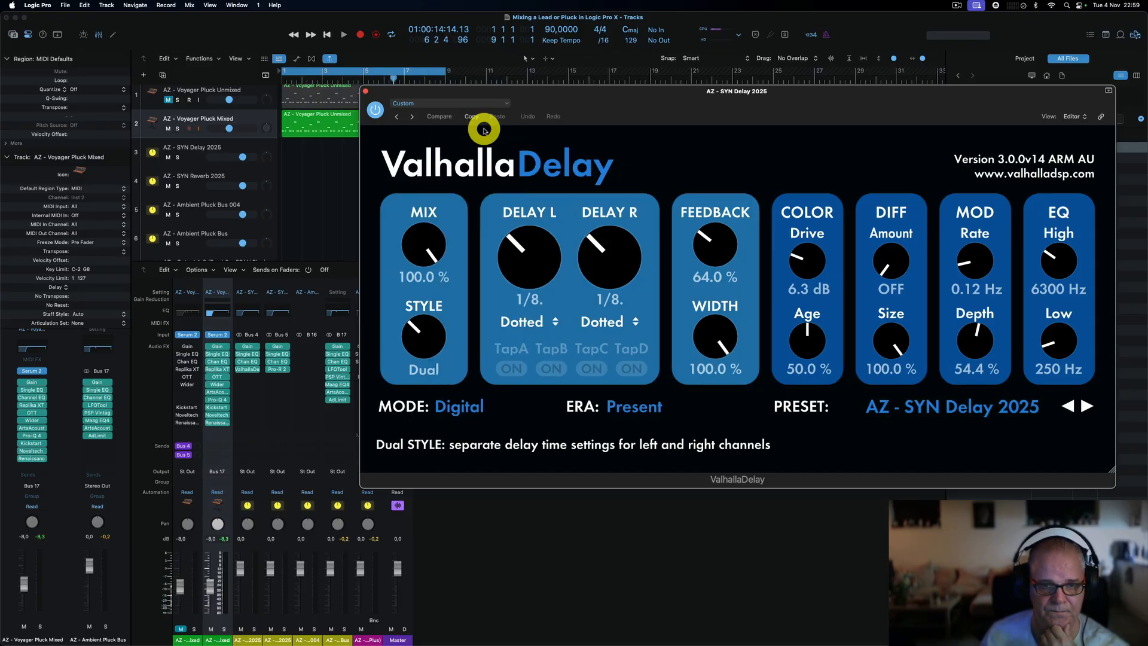
click(627, 406)
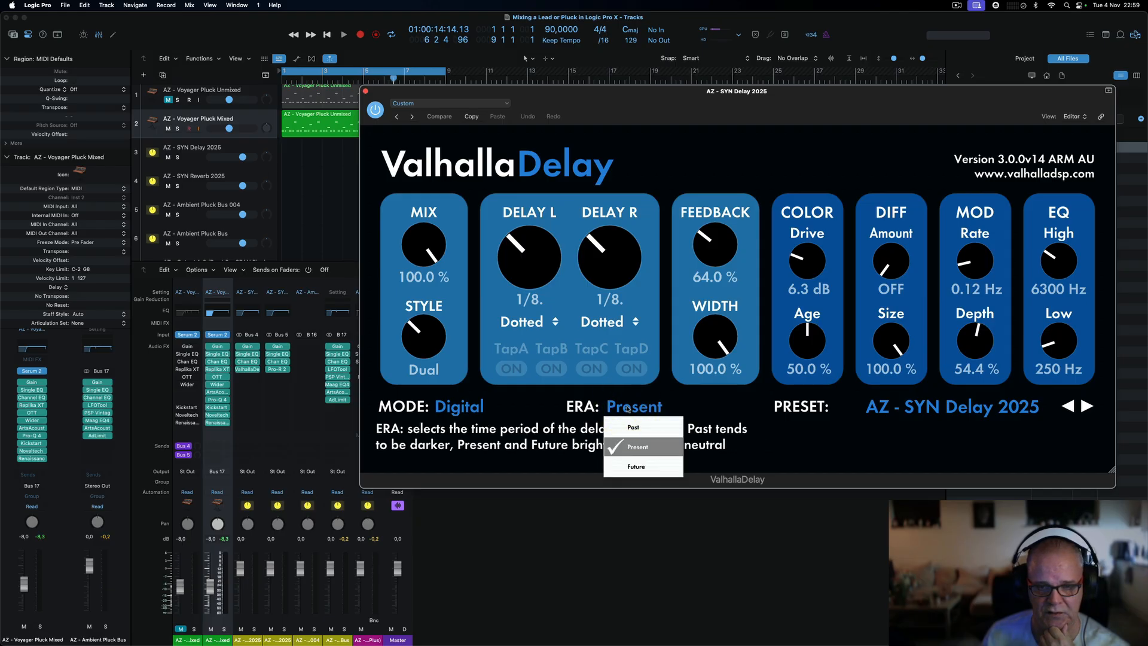
click(642, 445)
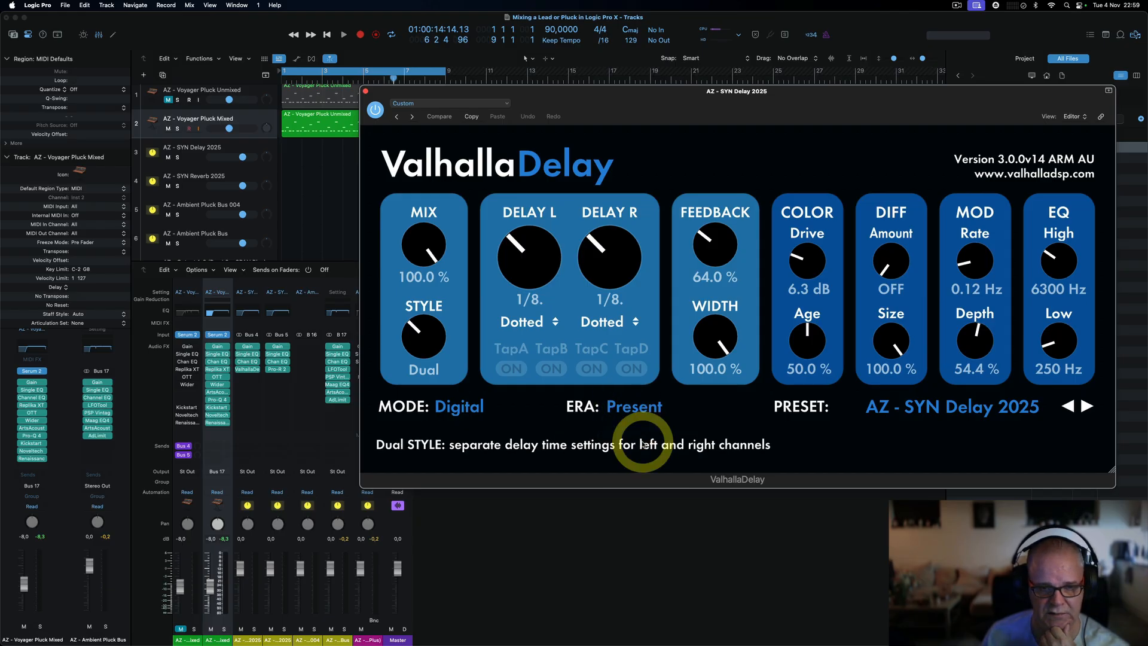
click(954, 401)
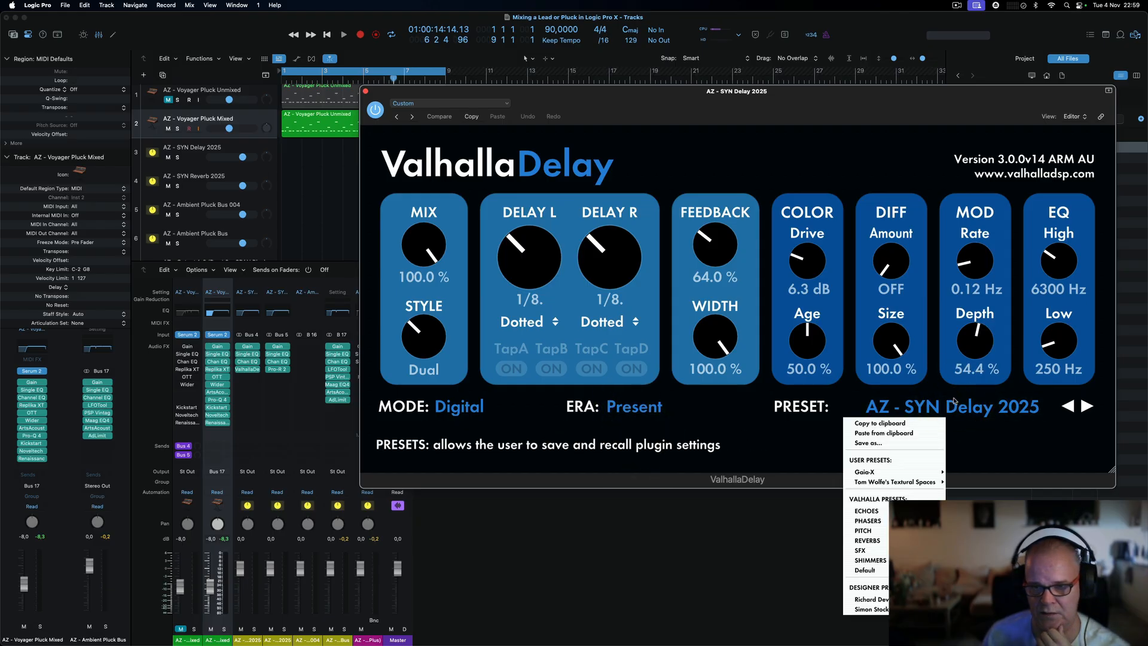
click(804, 425)
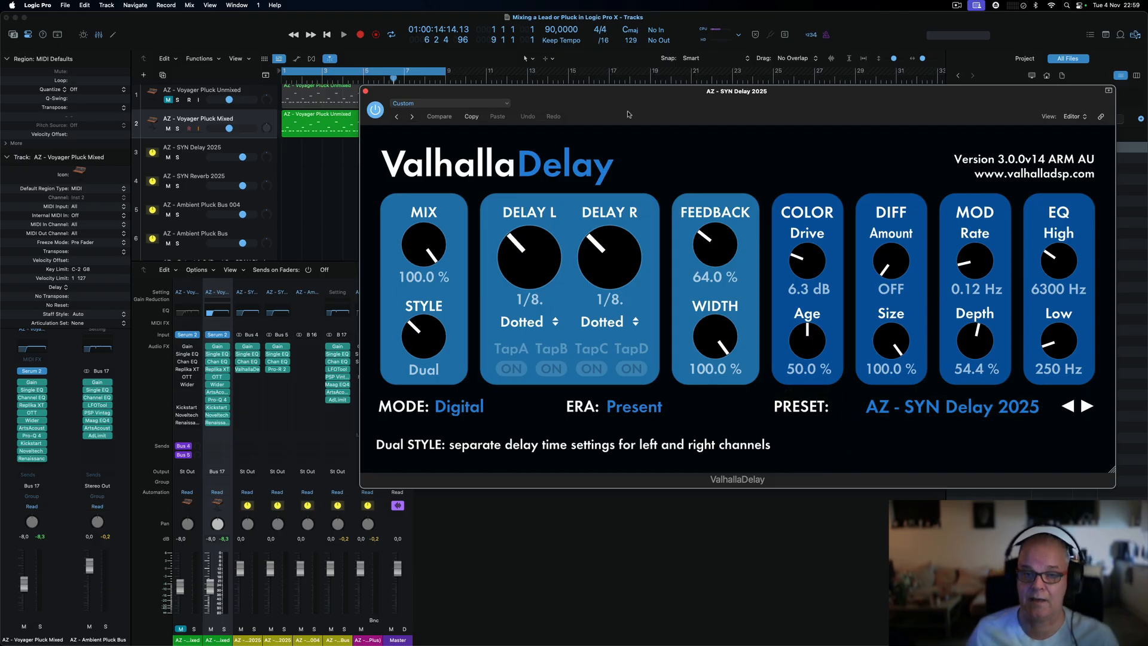
drag(678, 93, 598, 77)
click(285, 76)
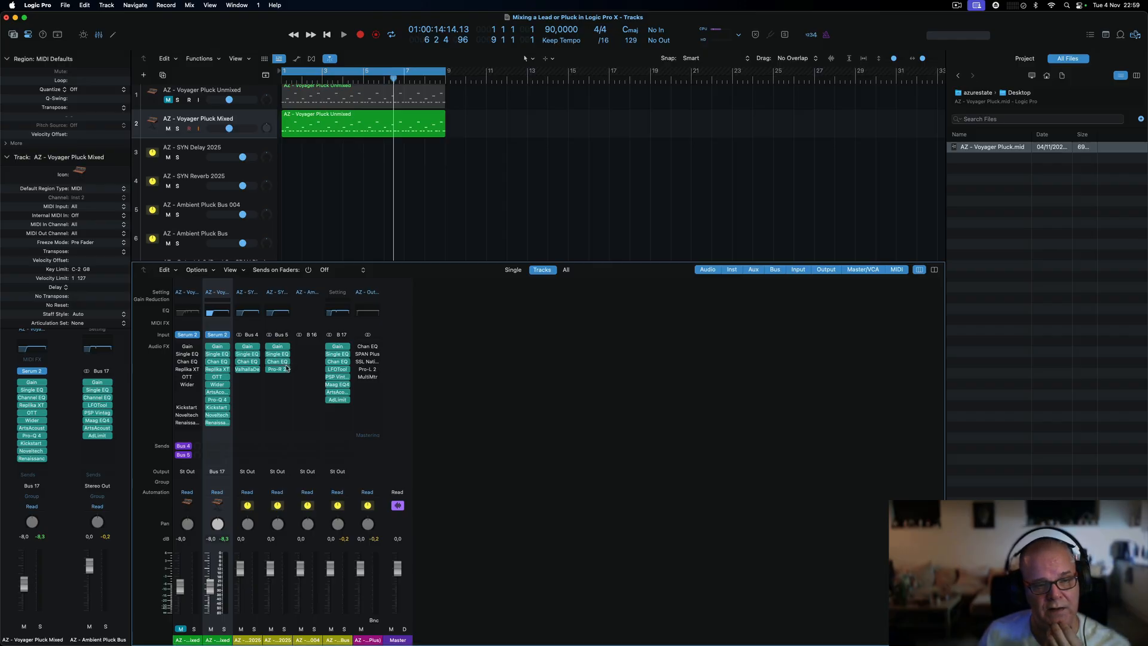
- Add a send from the Voyager Pluck Mixed channel to Bus 4 (AZ - SYN Delay 2025) and set it to Post Fader
click(217, 448)
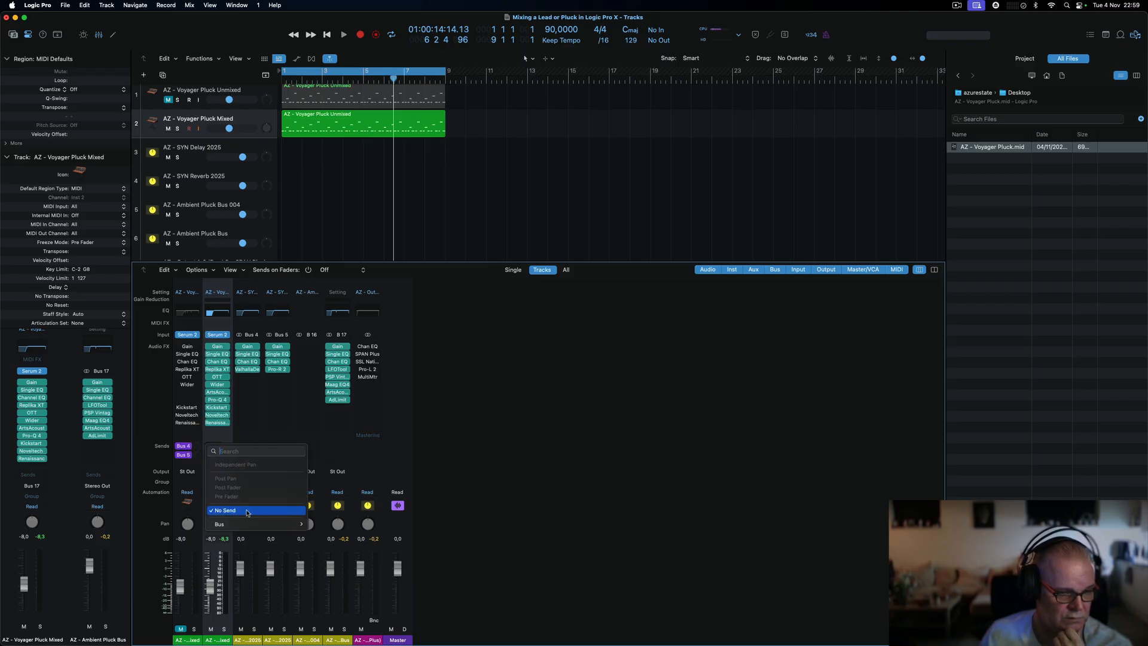
mouse_move(249, 524)
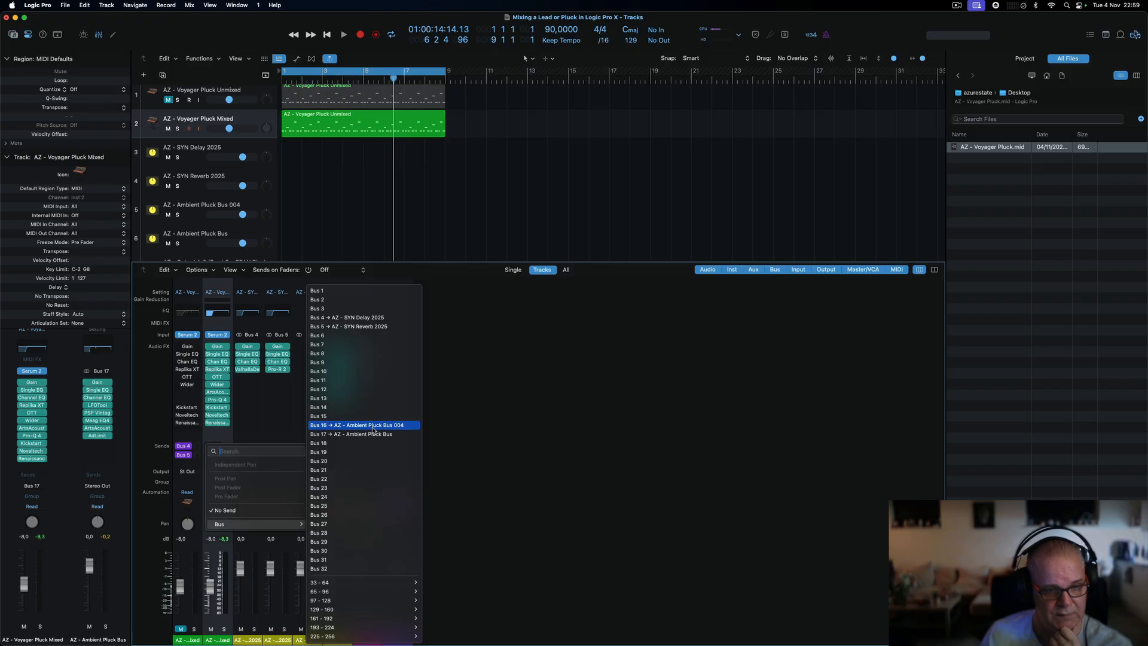
click(378, 318)
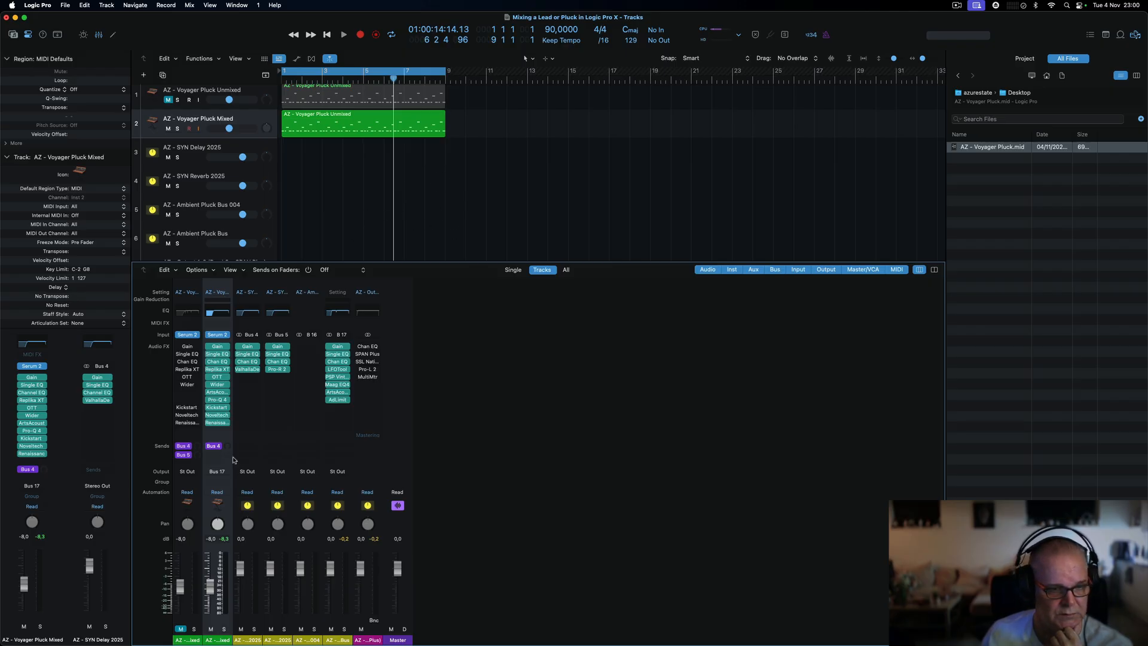
click(216, 446)
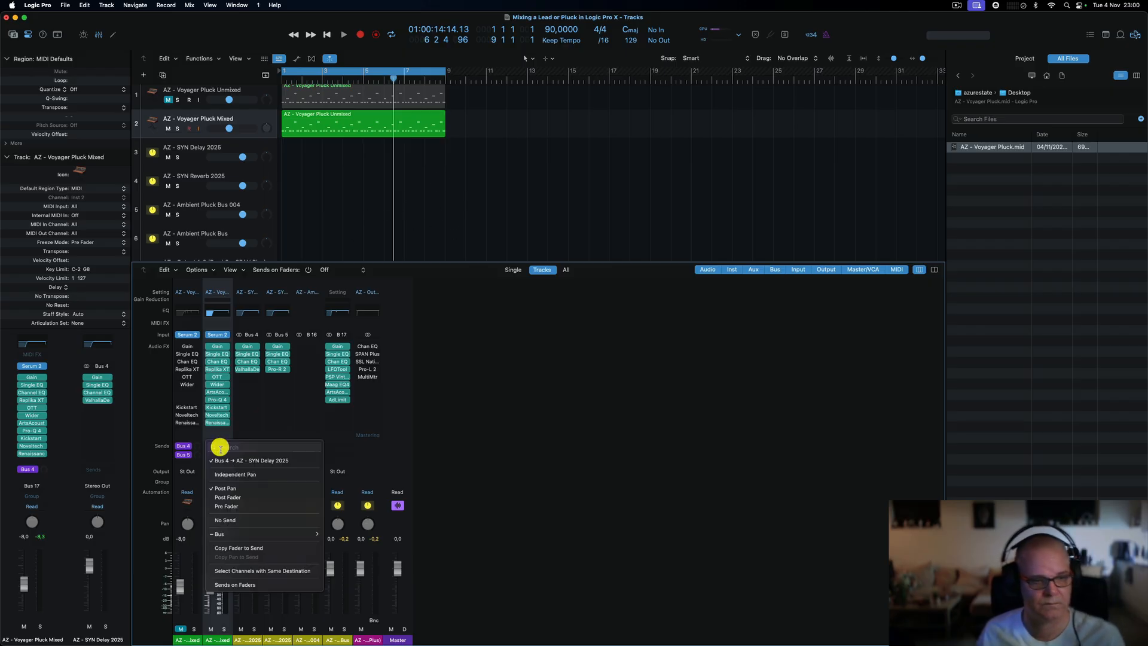
click(240, 497)
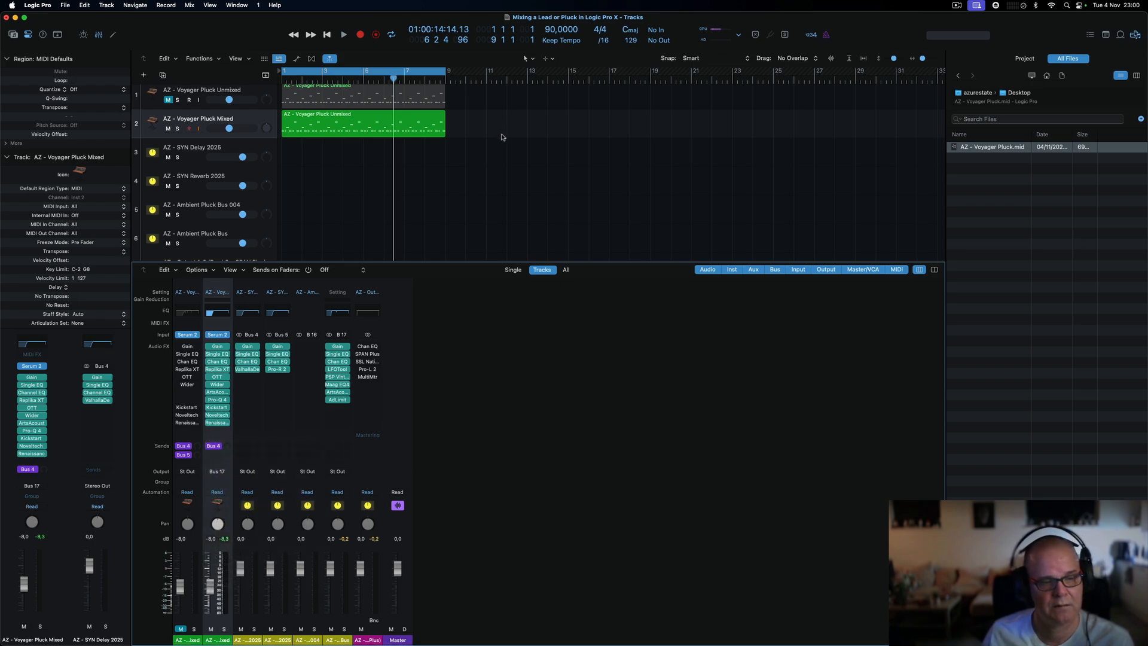
- Play the loop from the start and set Voyager Pluck Mixed's Bus 4 send level to about -9.1 dB
key(Return)
key(space)
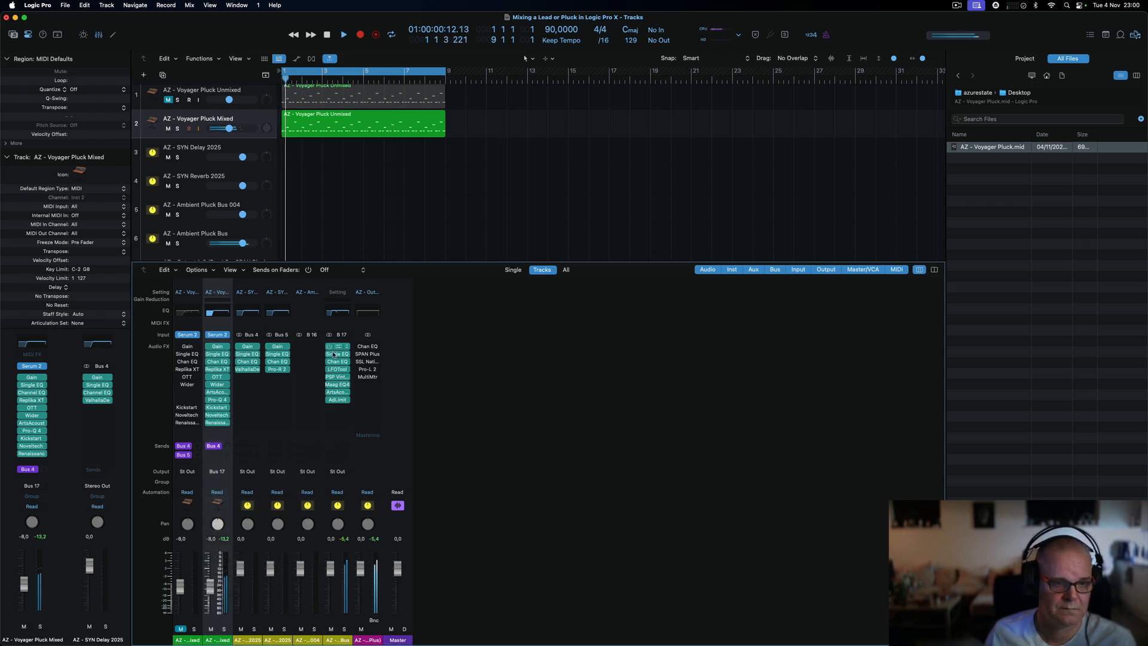
drag(227, 446, 230, 410)
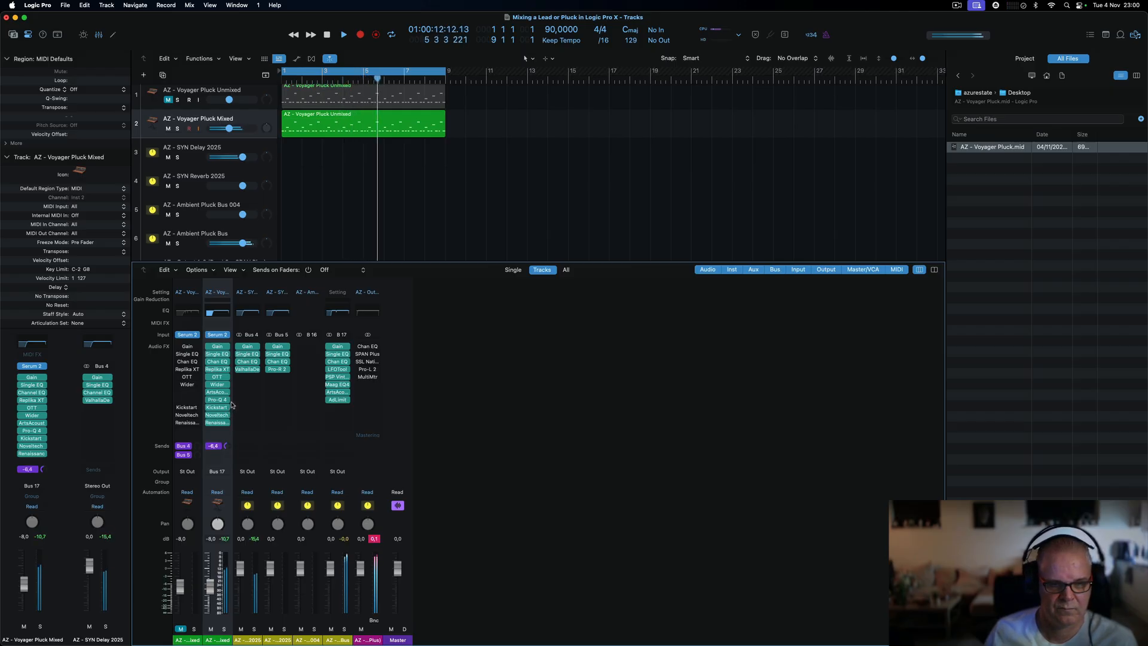
drag(232, 405, 233, 404)
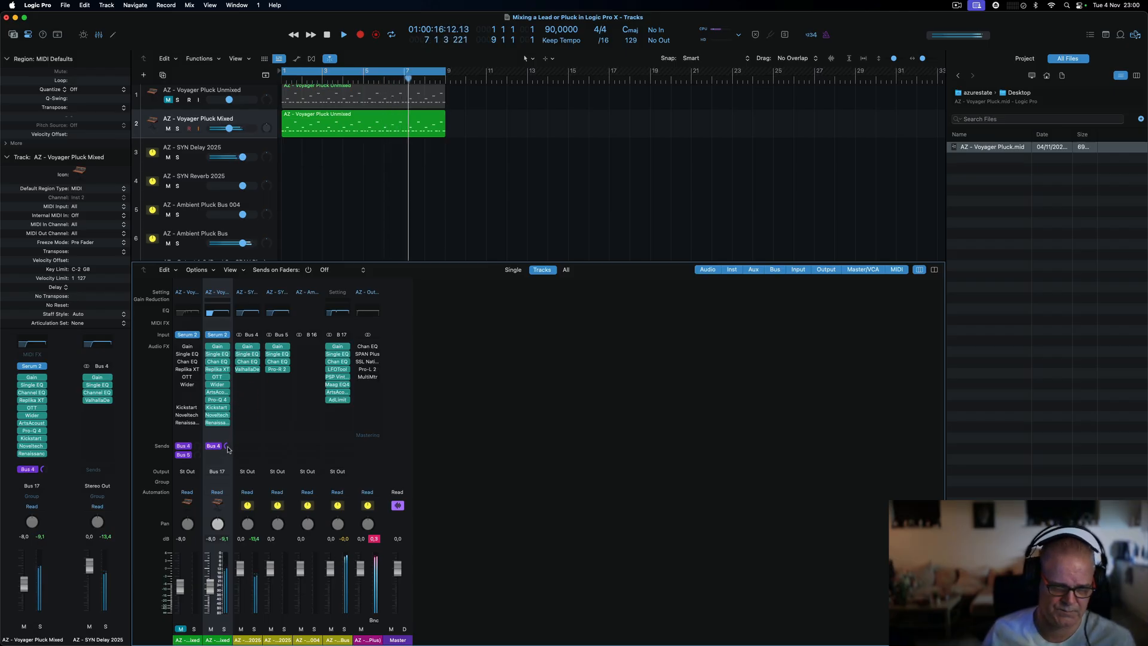
drag(227, 449, 228, 454)
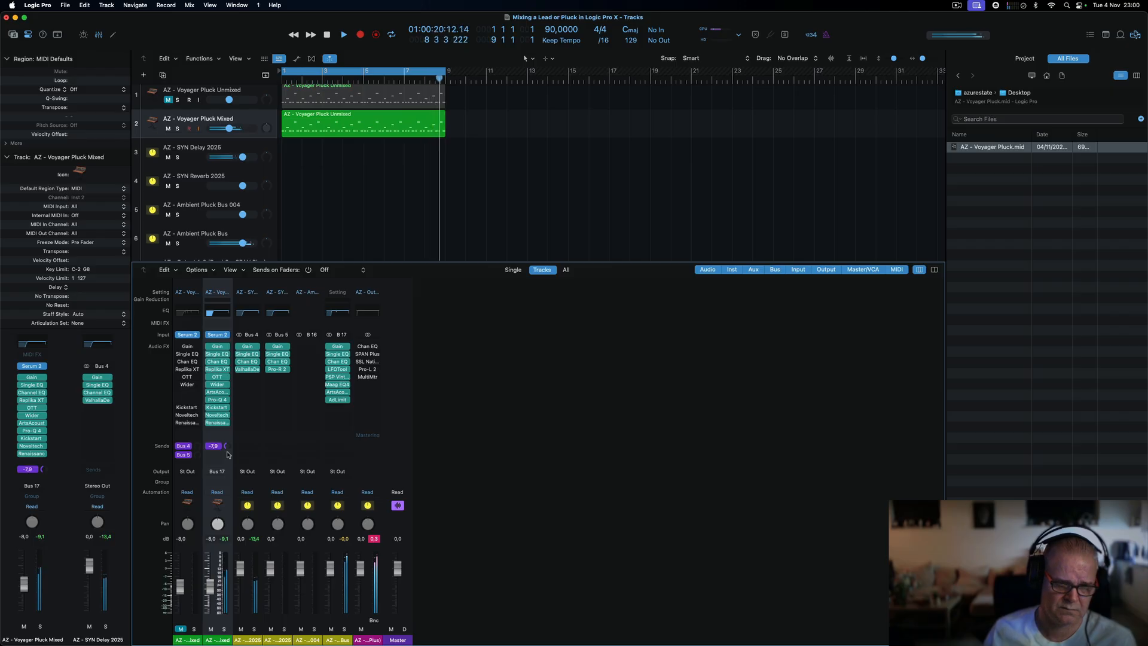
drag(227, 455, 228, 457)
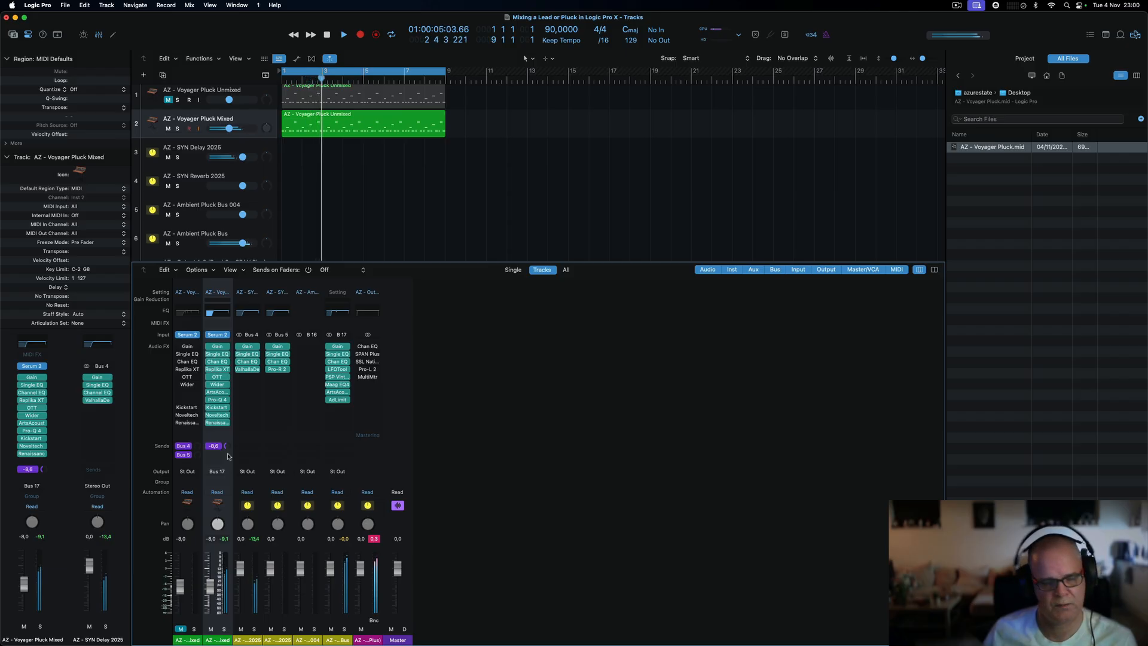
drag(228, 456, 227, 457)
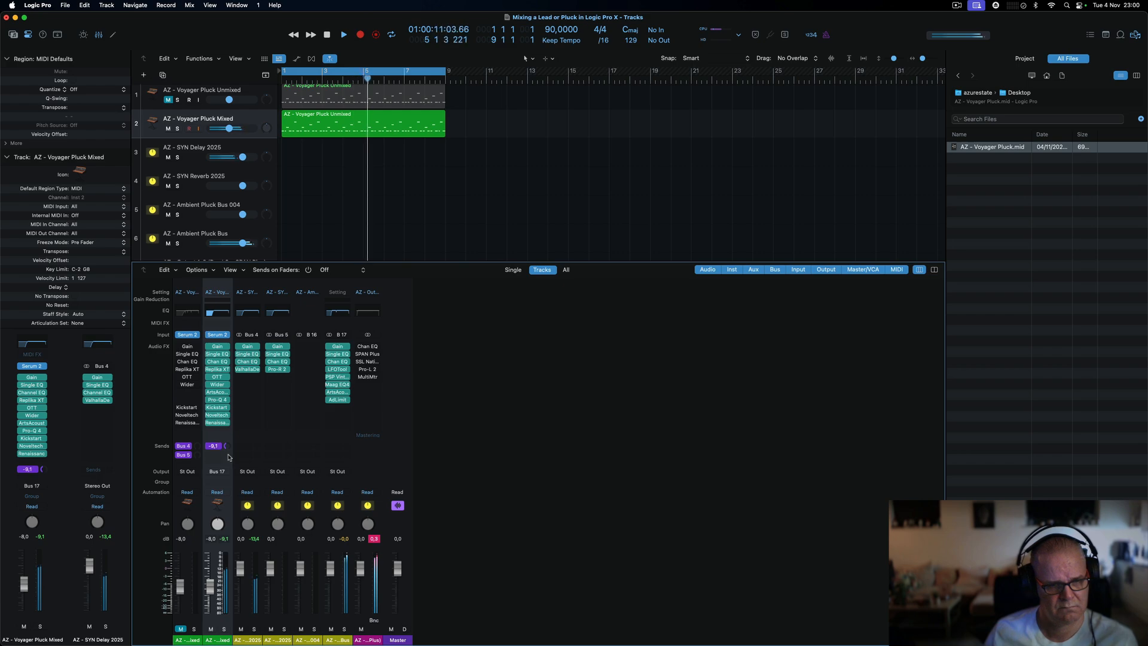
- Bypass the Bus 4 delay send on Voyager Pluck Mixed and re-enable it to compare the sound
click(228, 456)
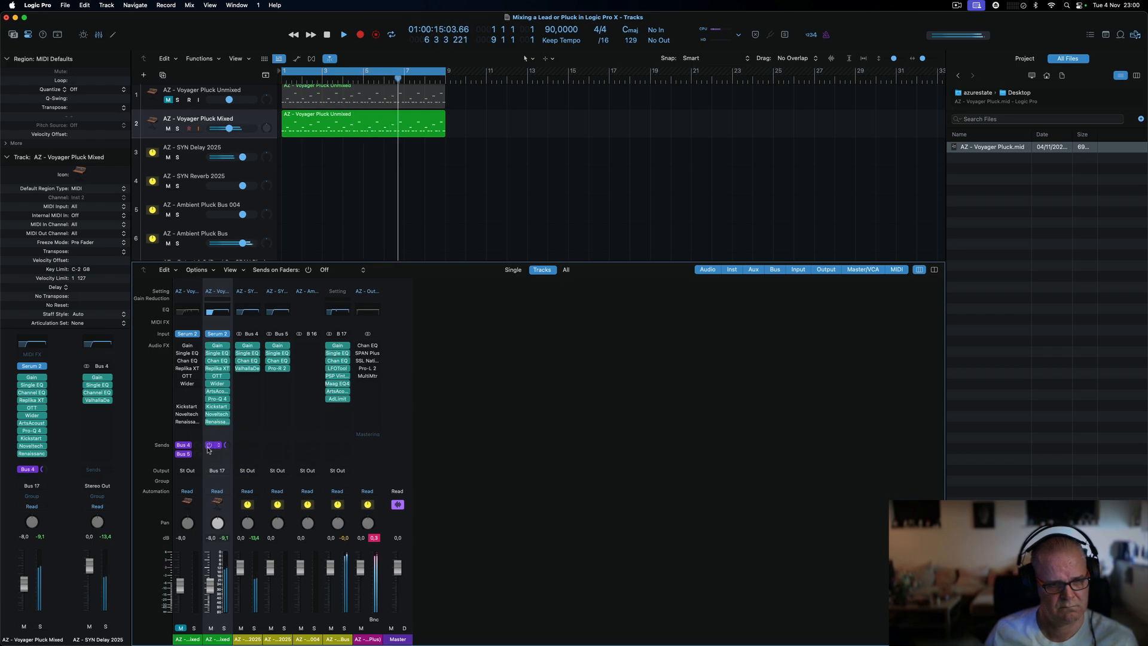
click(206, 449)
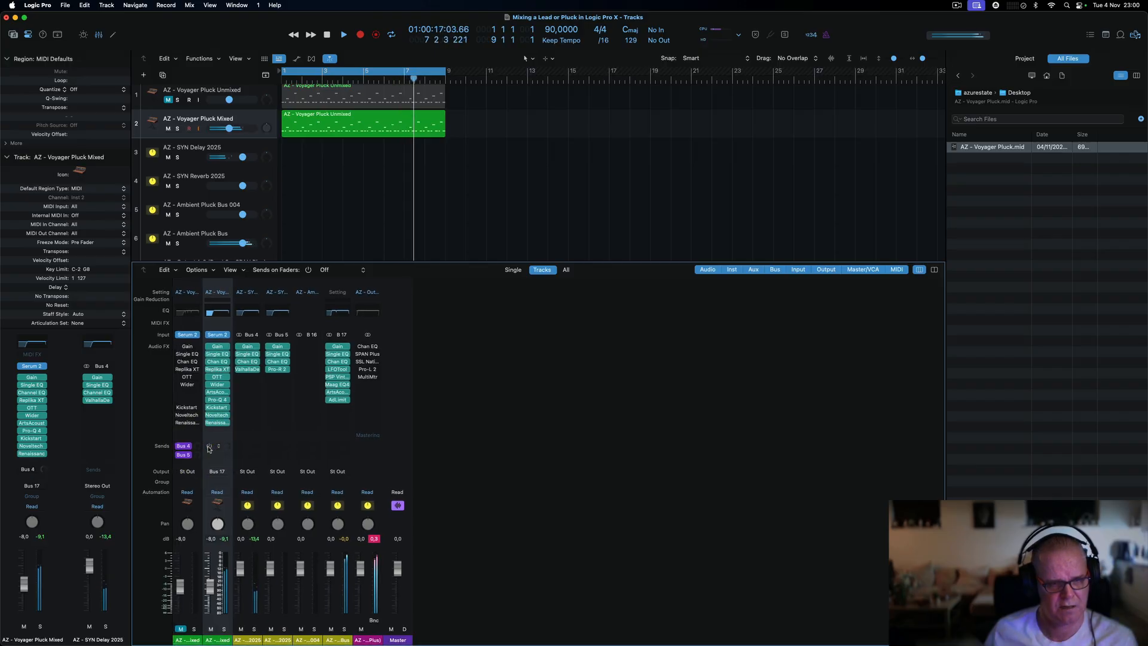
click(212, 449)
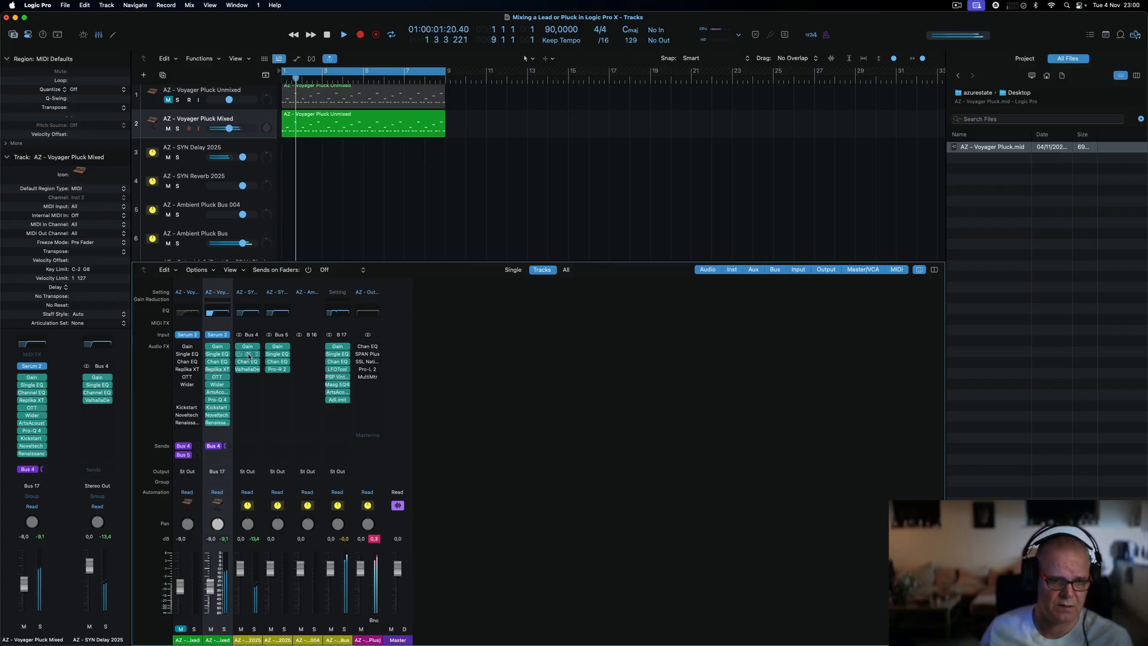
- Set the High Cut frequency of SYN Delay 2025's Single Band EQ to 8900 Hz and inspect the channel's Channel EQ curve
click(249, 355)
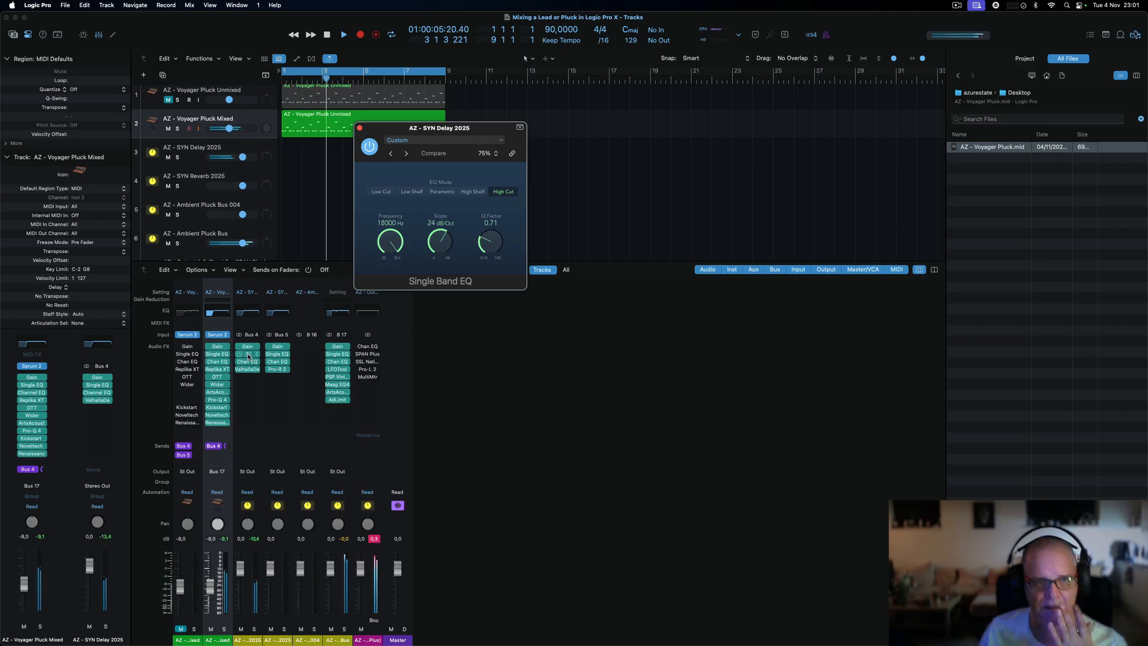
drag(370, 251, 392, 257)
click(392, 257)
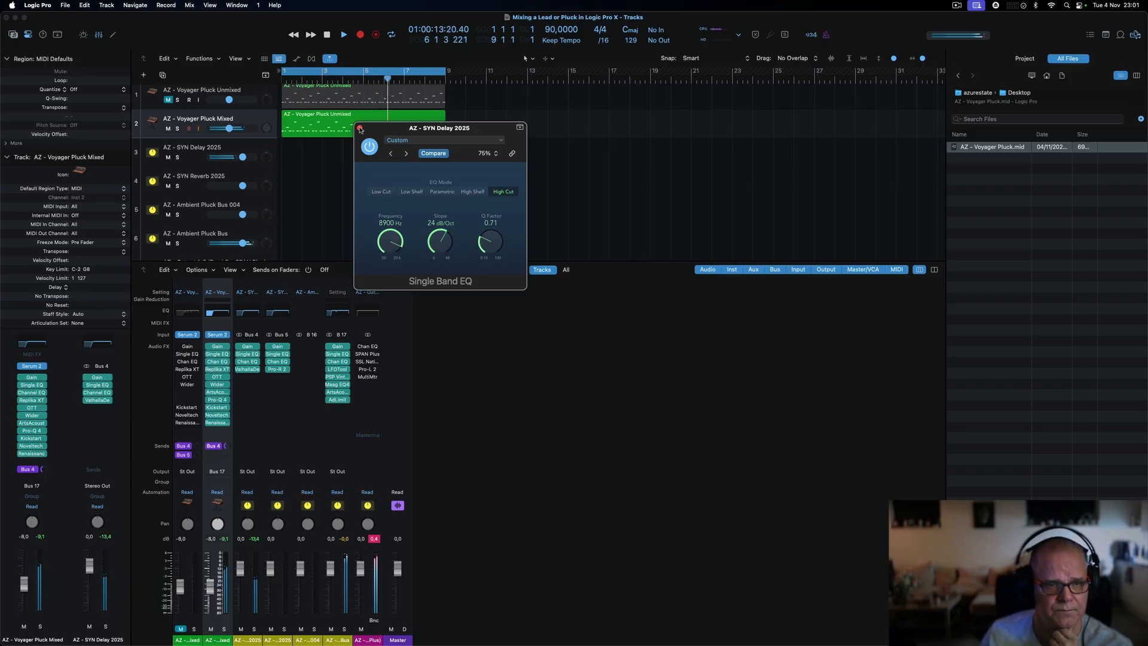
click(360, 130)
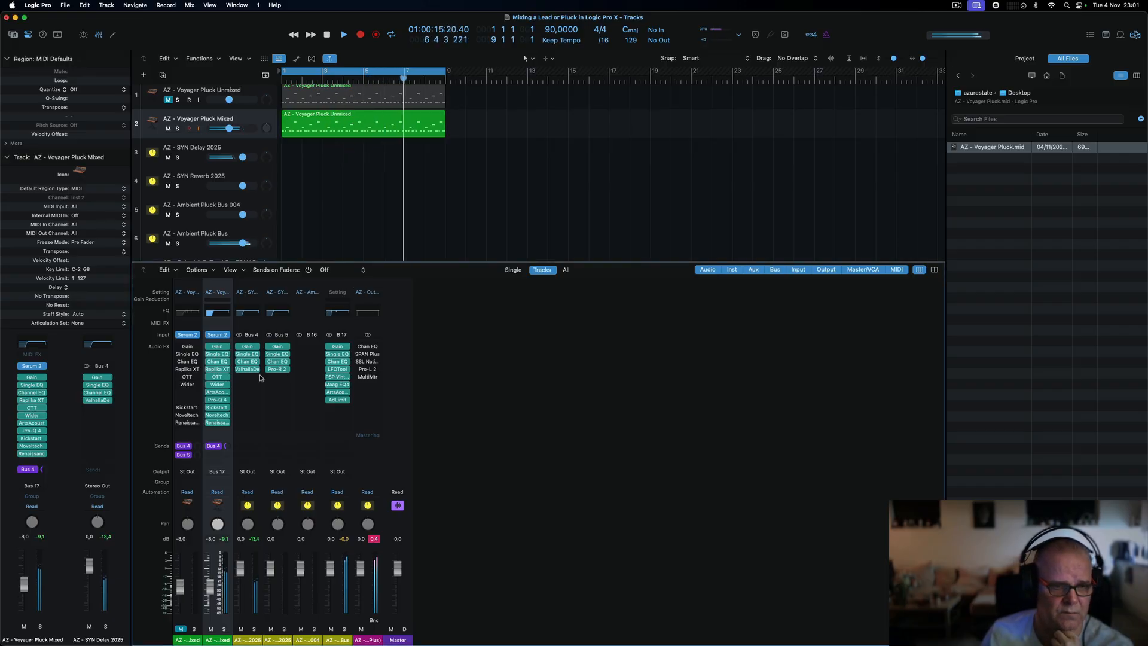
click(247, 362)
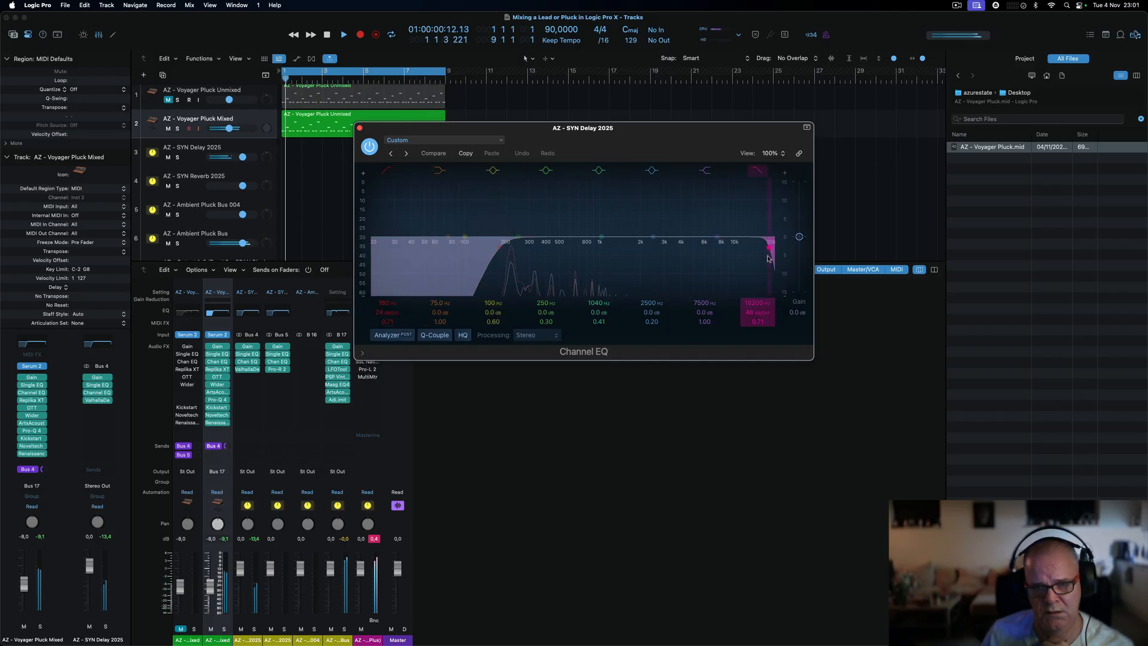
click(361, 129)
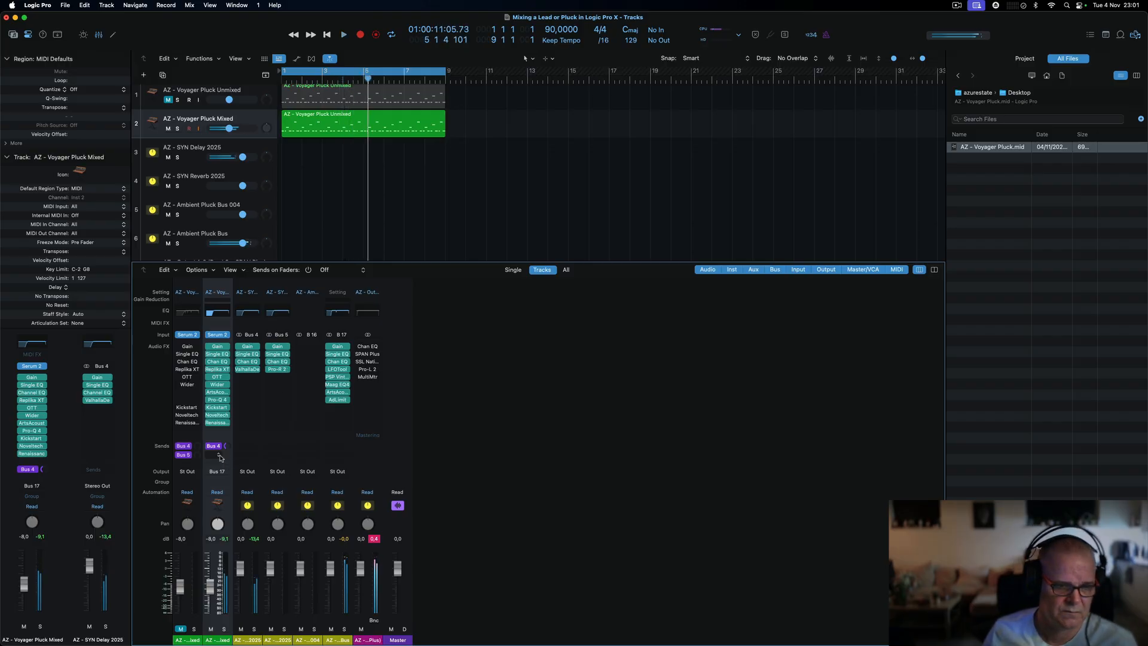
- Add a send from Voyager Pluck Mixed to Bus 5 (AZ - SYN Reverb 2025) and display that channel's Pro-R 2 reverb clear of the mixer
click(218, 455)
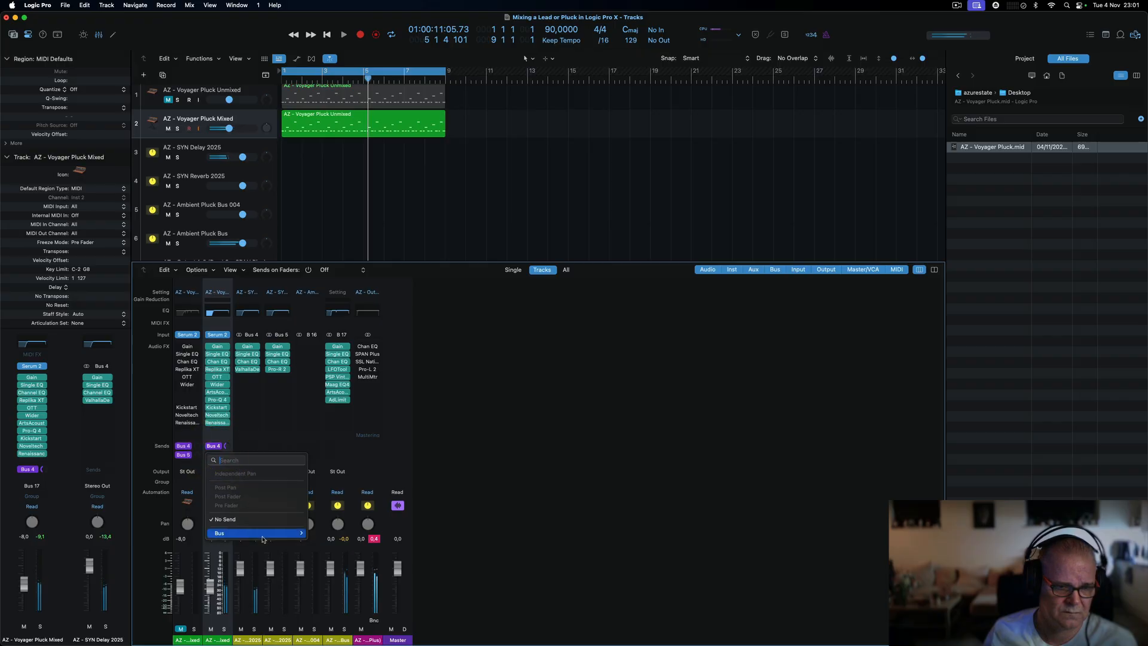
mouse_move(264, 538)
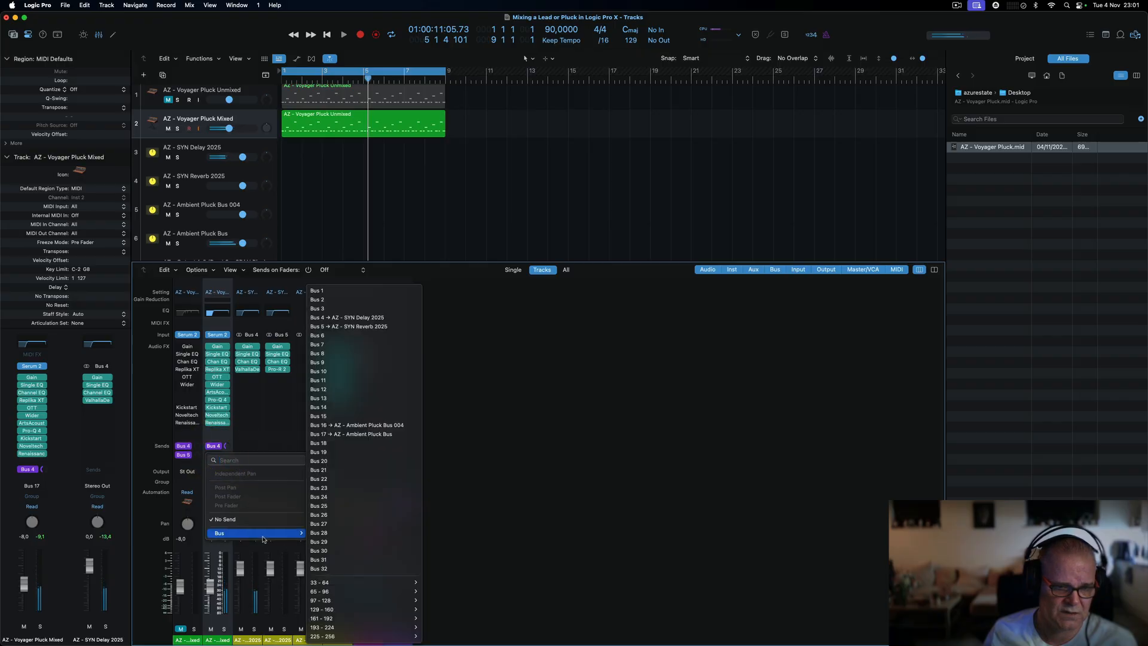
click(370, 327)
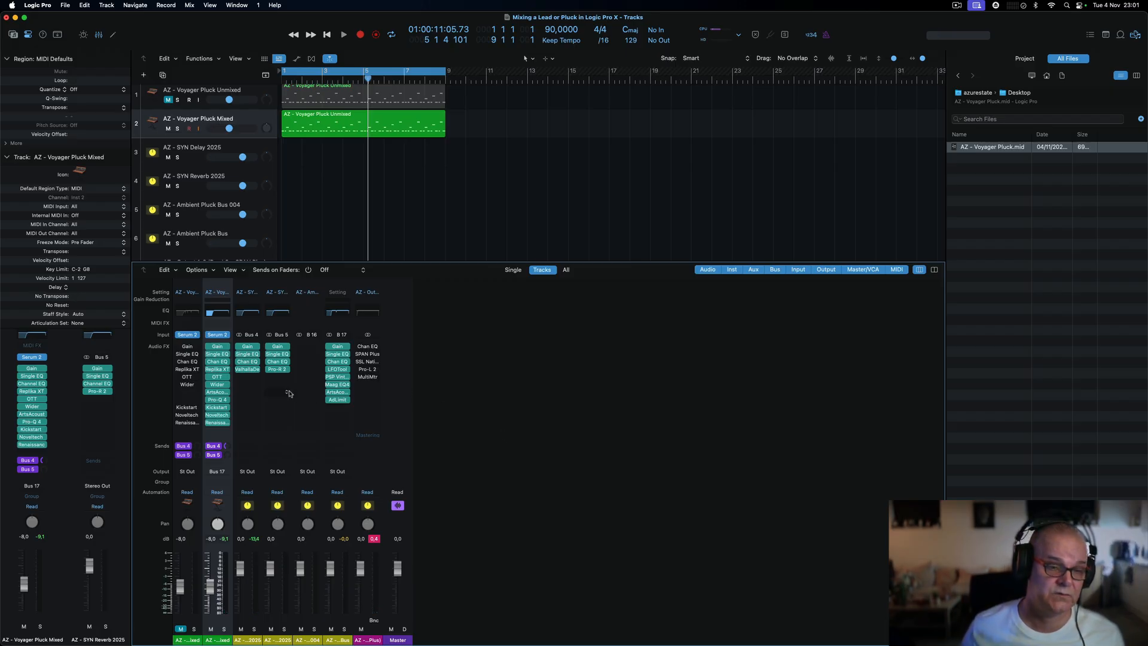
click(279, 369)
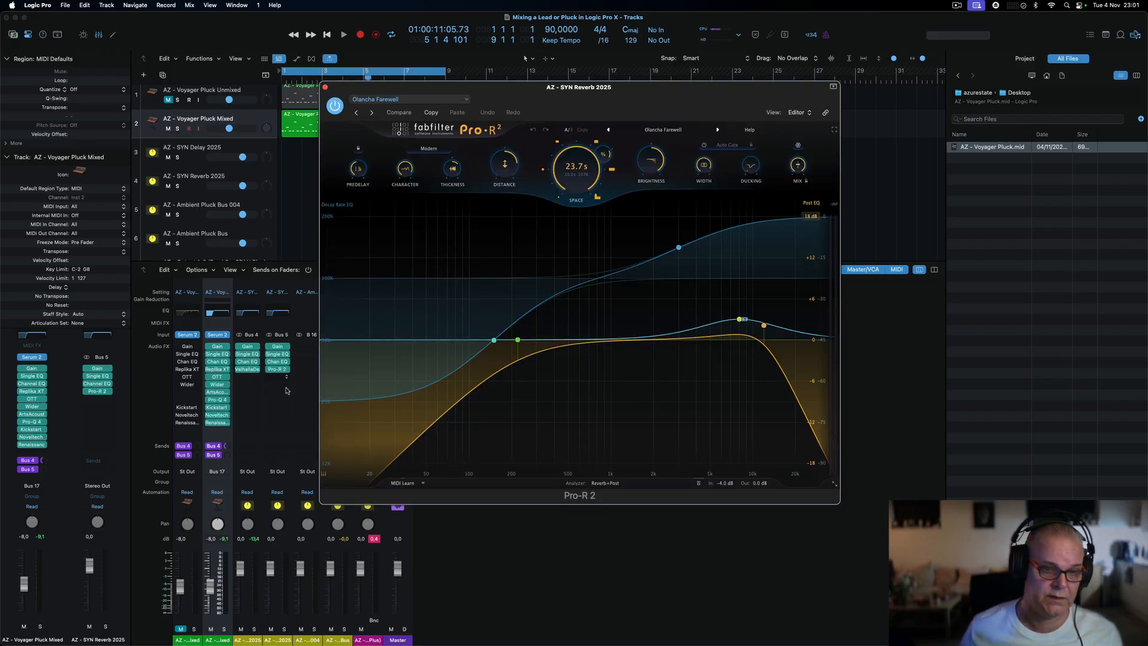
drag(626, 86, 895, 27)
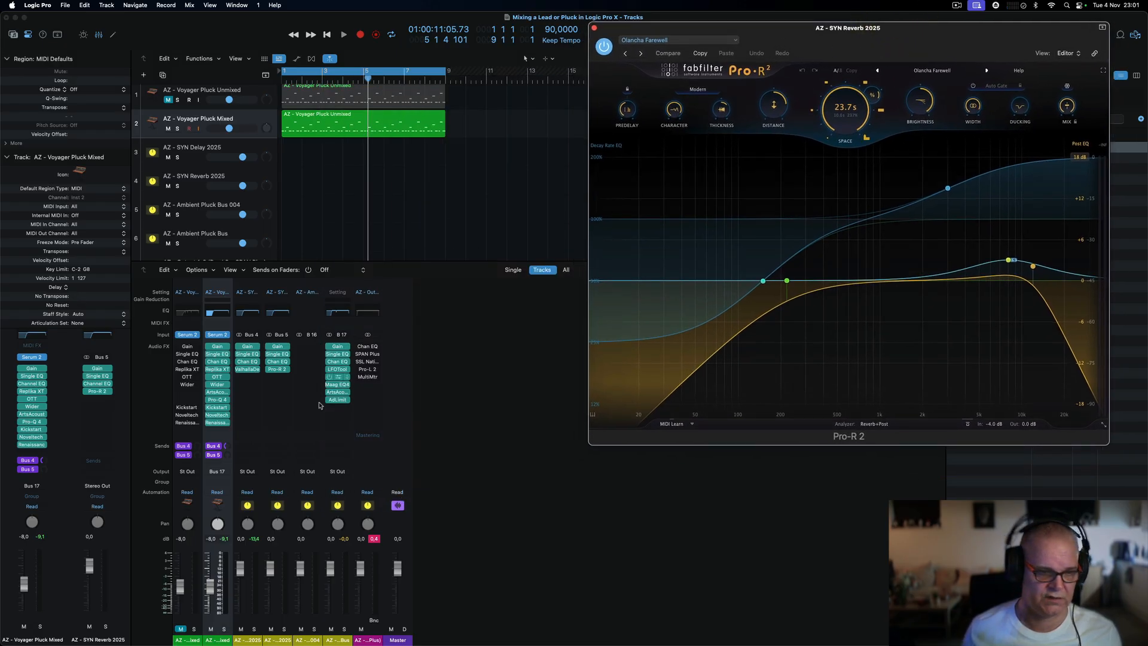
- Play the loop from the start and raise Voyager Pluck Mixed's Bus 5 send level to blend in the reverb
key(Return)
key(space)
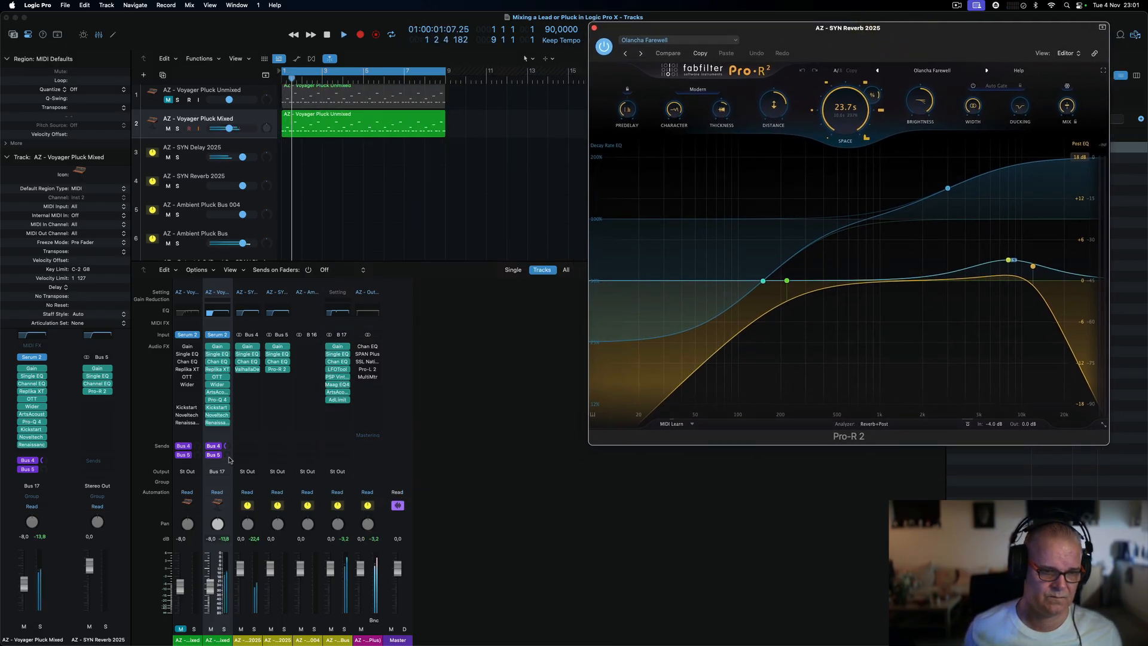
mouse_move(228, 455)
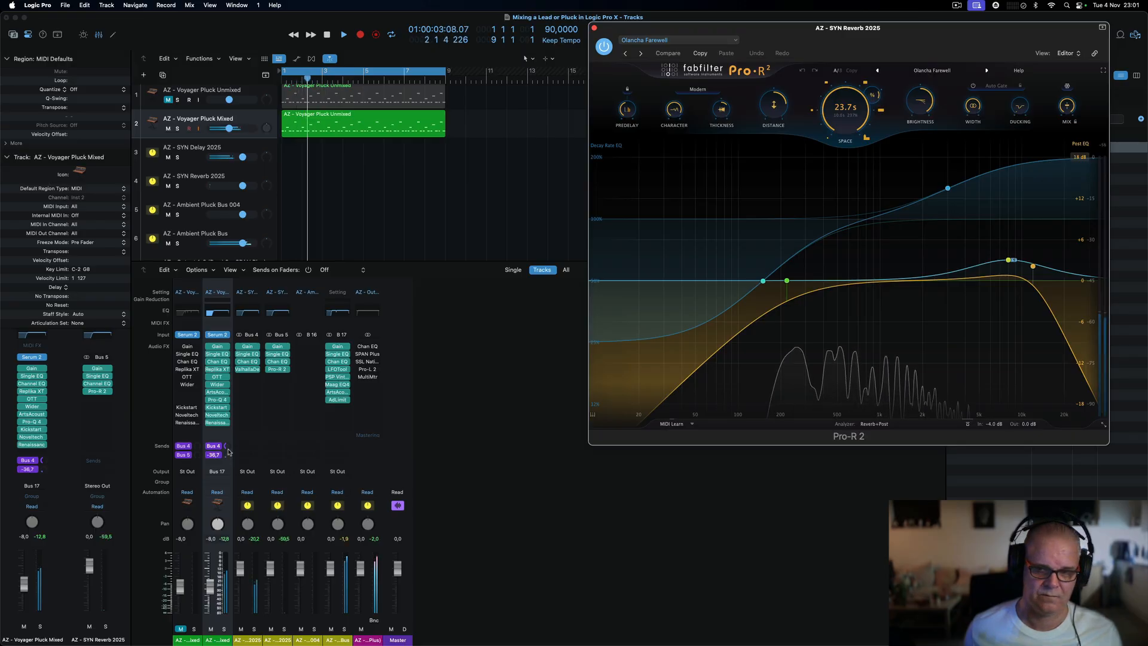
mouse_move(228, 451)
mouse_down()
mouse_move(233, 423)
mouse_move(230, 451)
mouse_up()
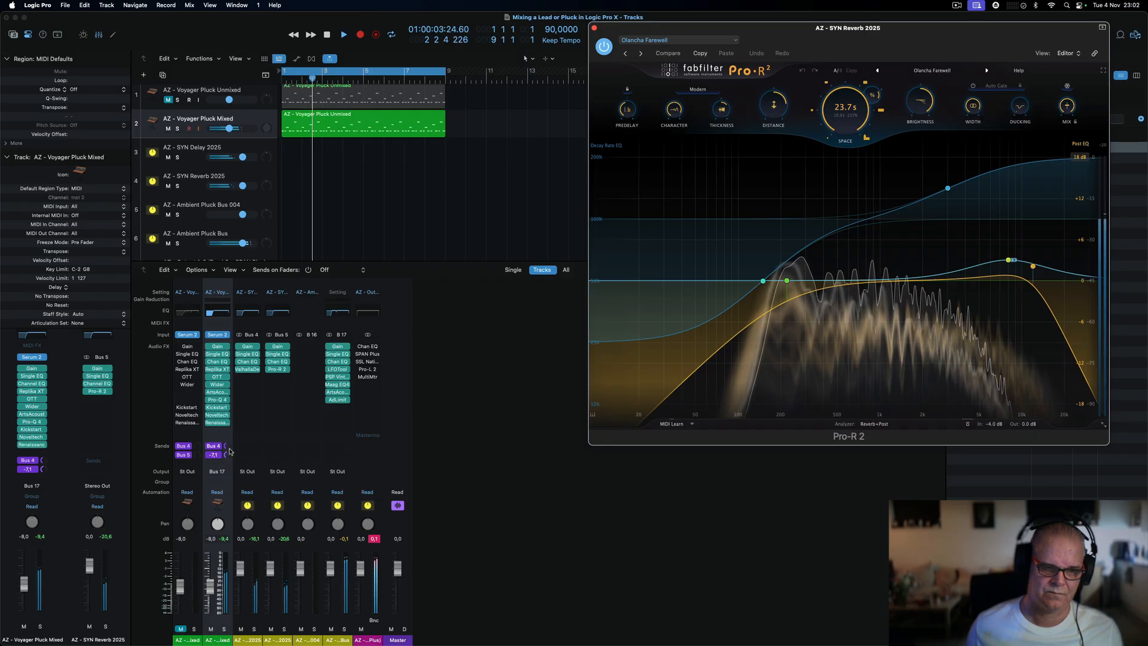
drag(229, 451, 229, 450)
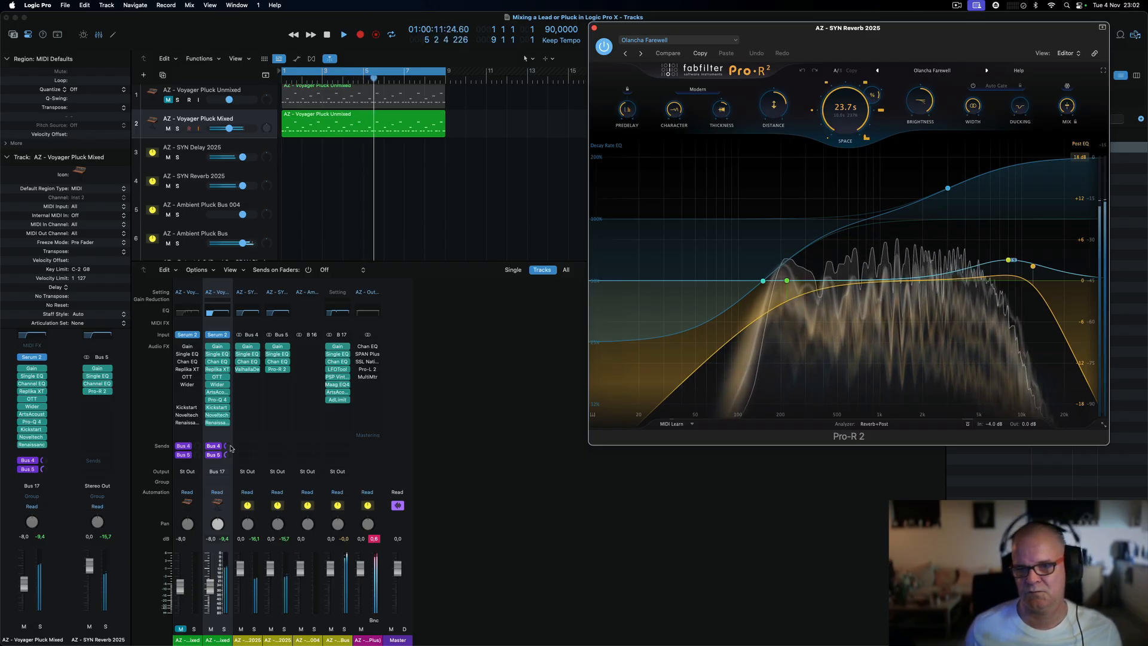
drag(230, 449, 229, 450)
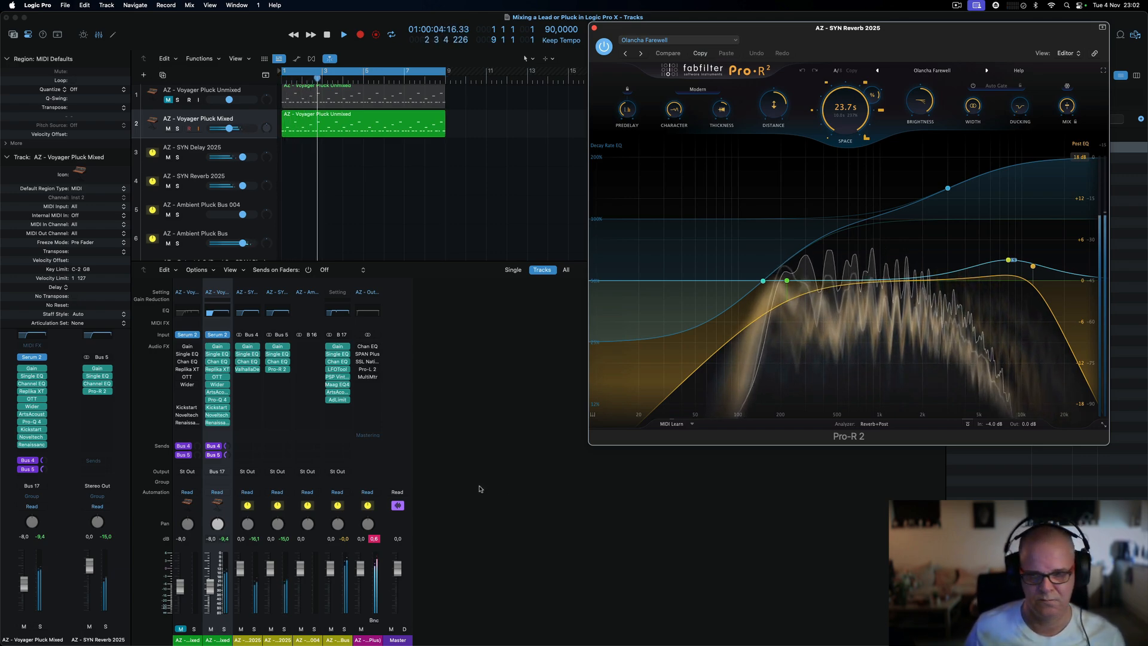
- Bypass and re-enable Pro-R 2 on SYN Reverb 2025 to compare the sound, and close the plug-in
click(604, 48)
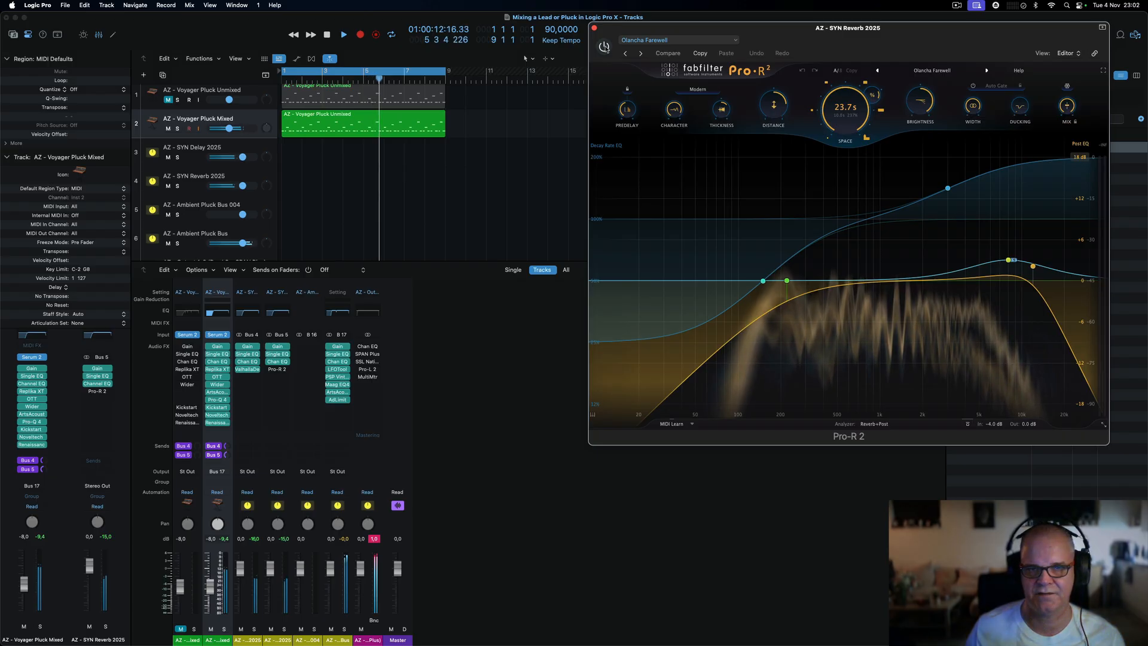
click(604, 47)
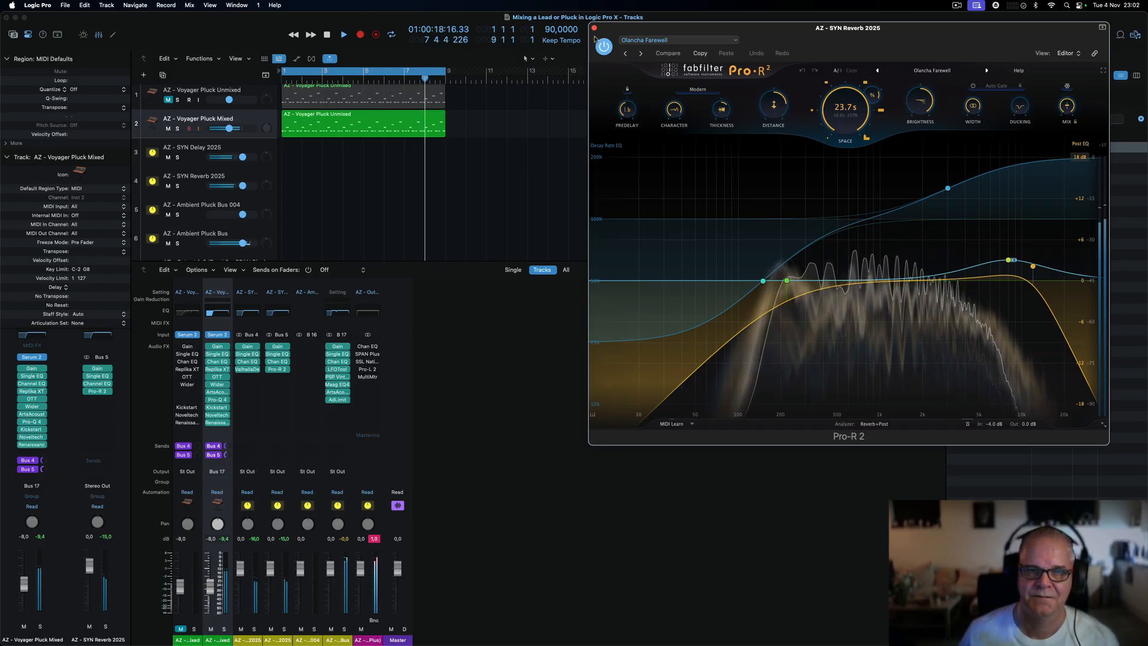
click(595, 28)
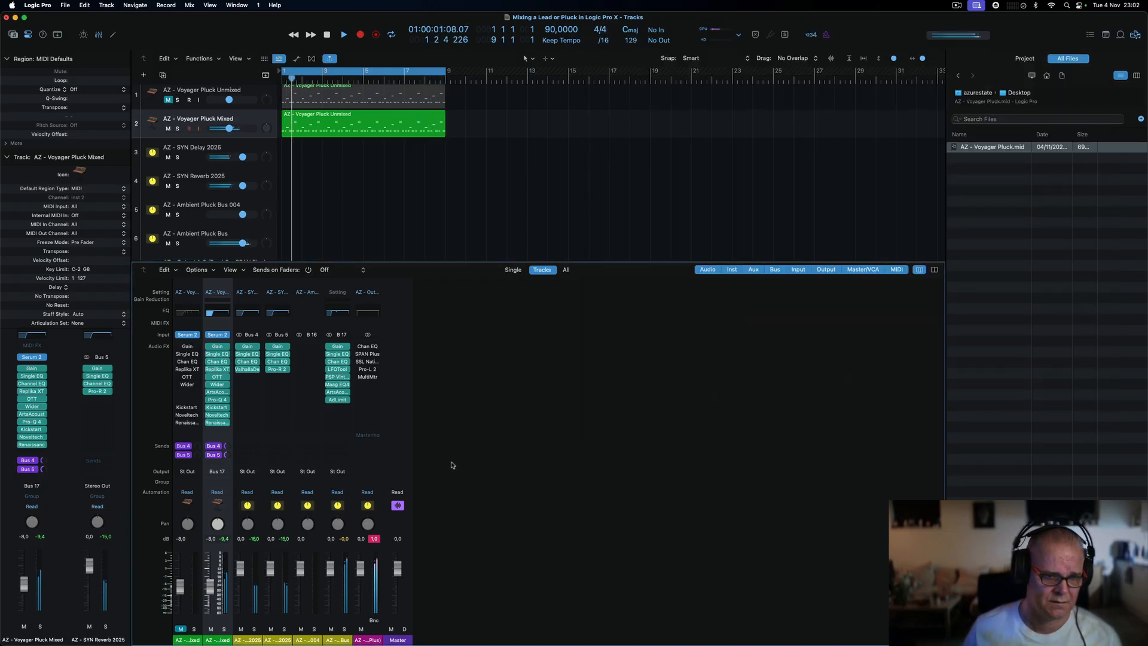
- Quantize the MIDI region on the Voyager Pluck Mixed track to 1/16 Note
click(482, 200)
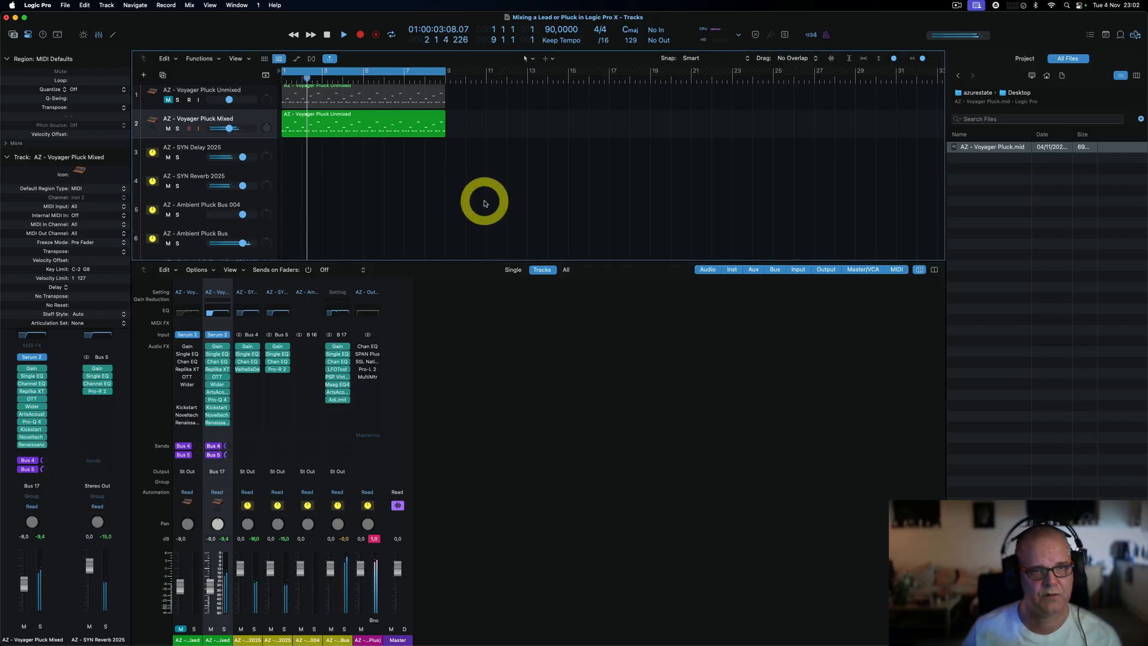
click(487, 204)
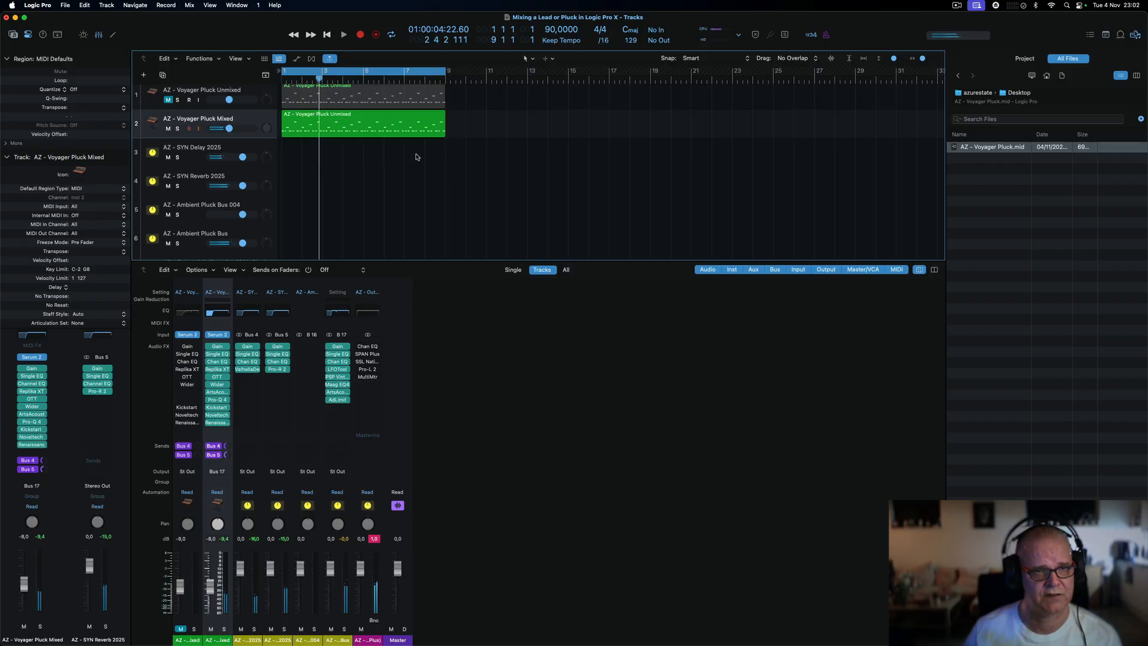
click(375, 129)
click(96, 89)
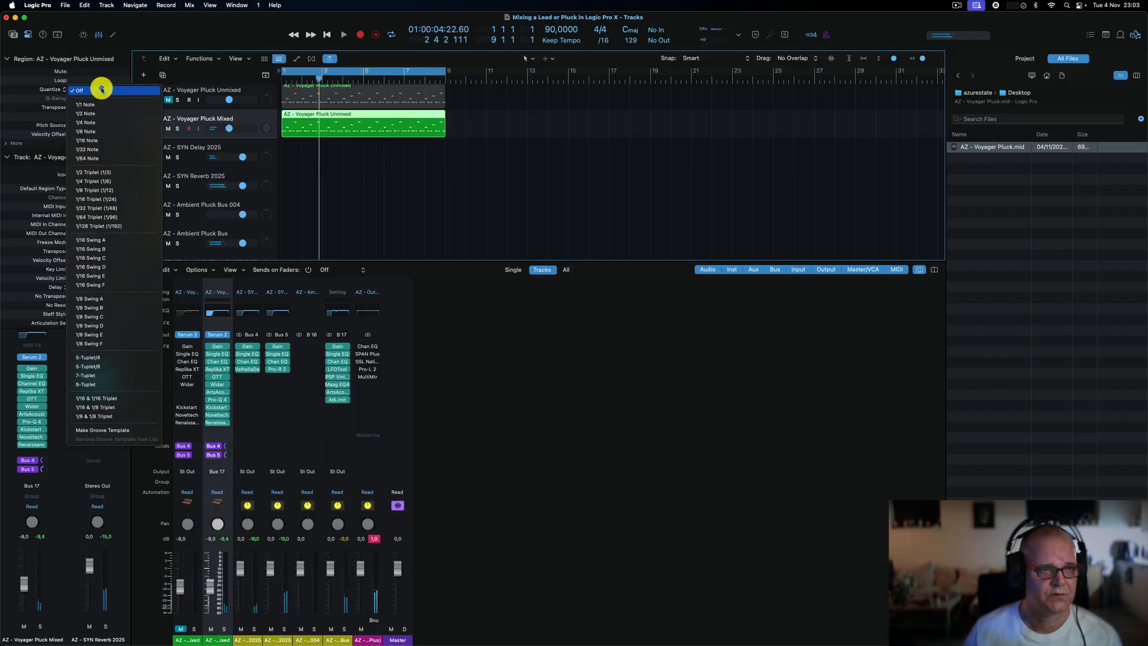
click(96, 141)
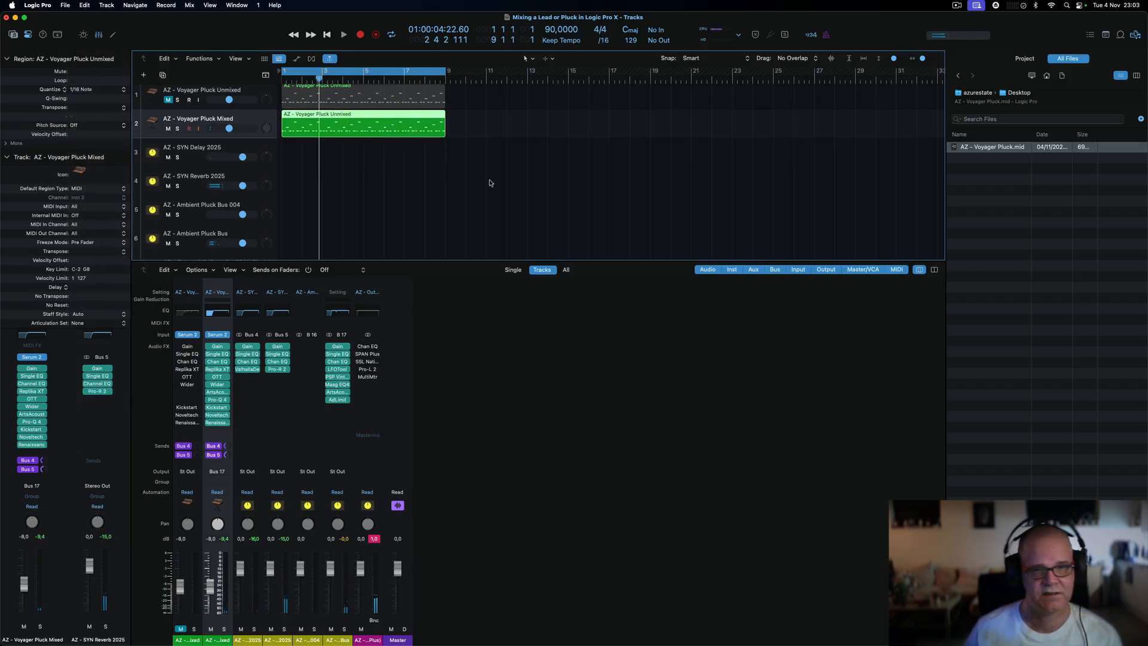
click(495, 181)
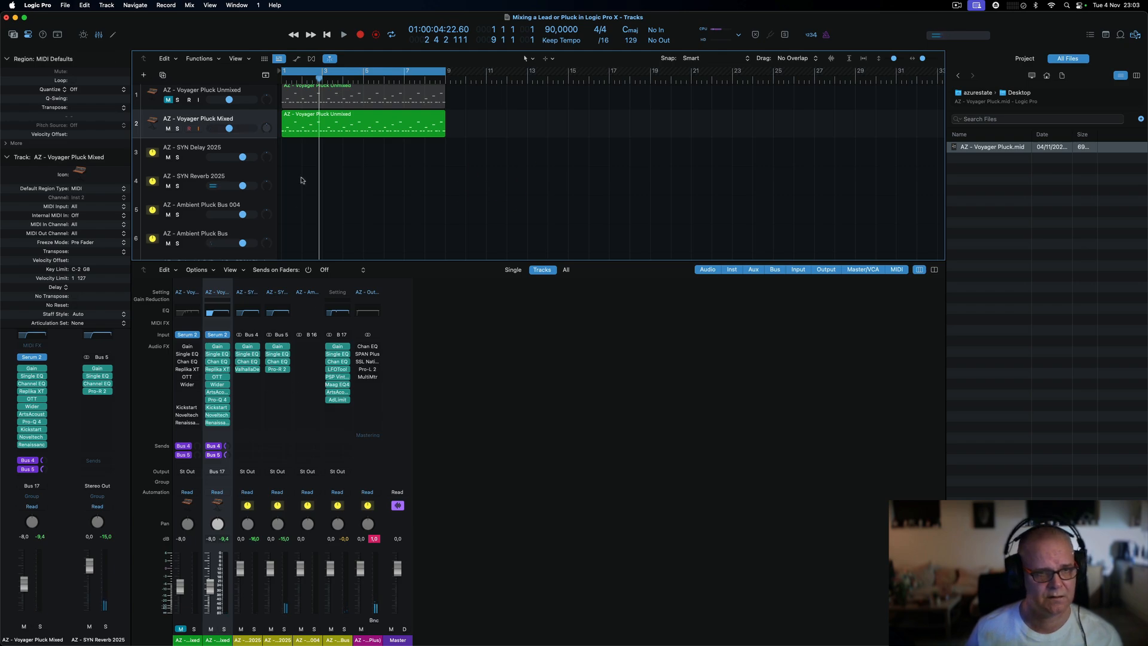
- Show the Voyager Pluck Mixed region in the Piano Roll and set its Scale Quantize to A Natural Minor (Aeolian)
double_click(307, 119)
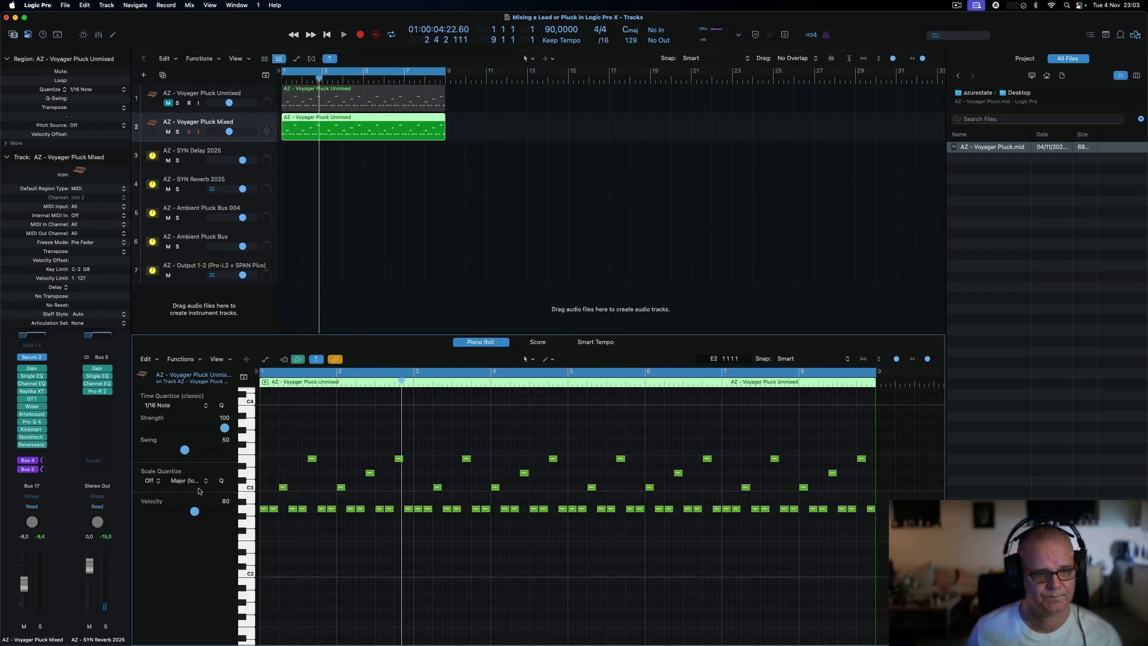
click(162, 481)
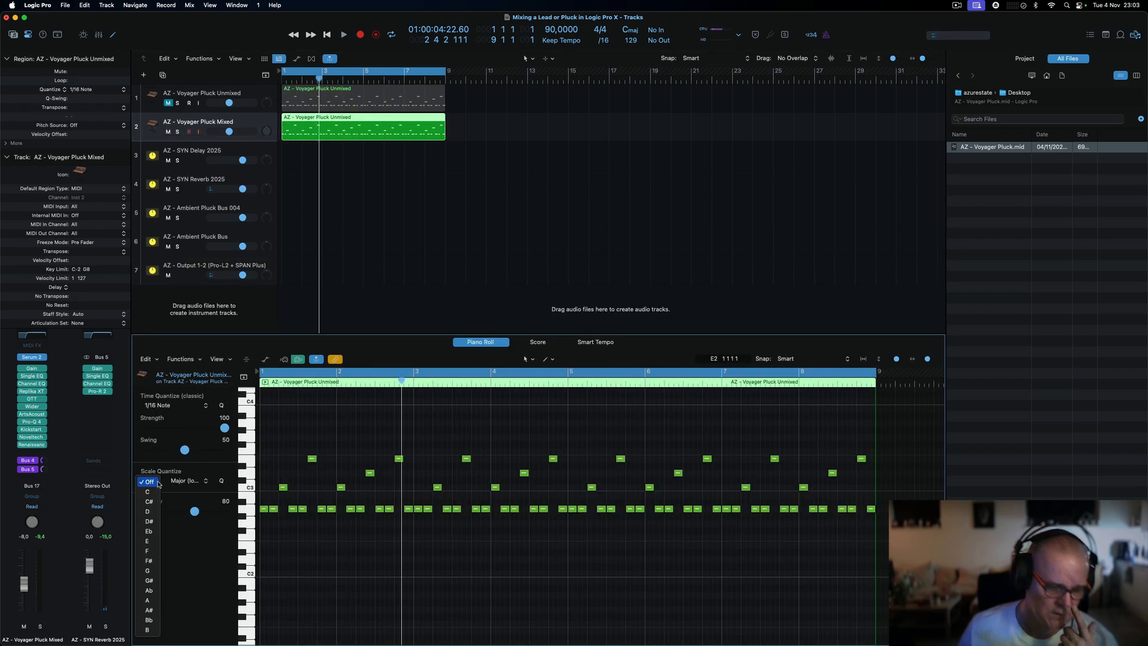
click(348, 458)
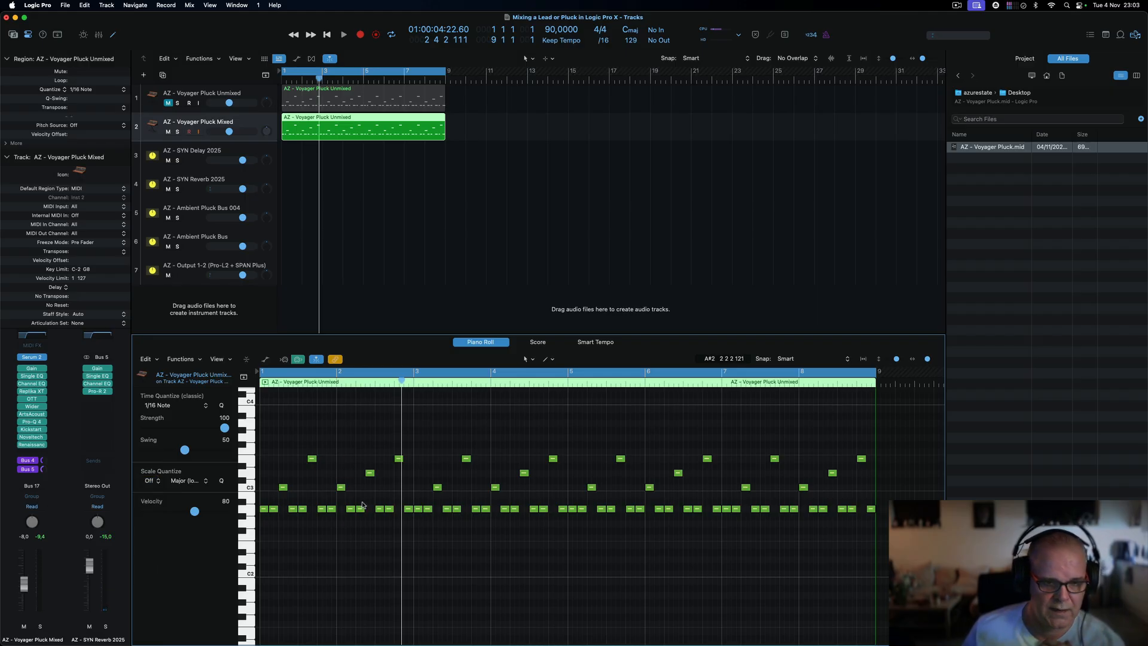
click(159, 482)
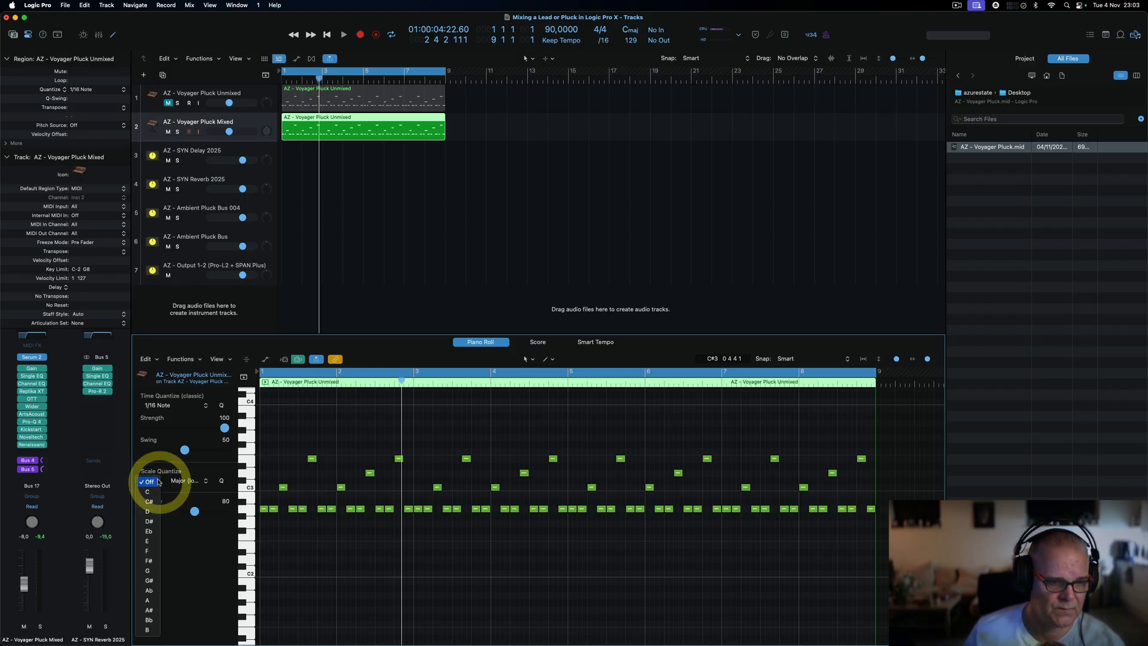
click(154, 601)
click(190, 482)
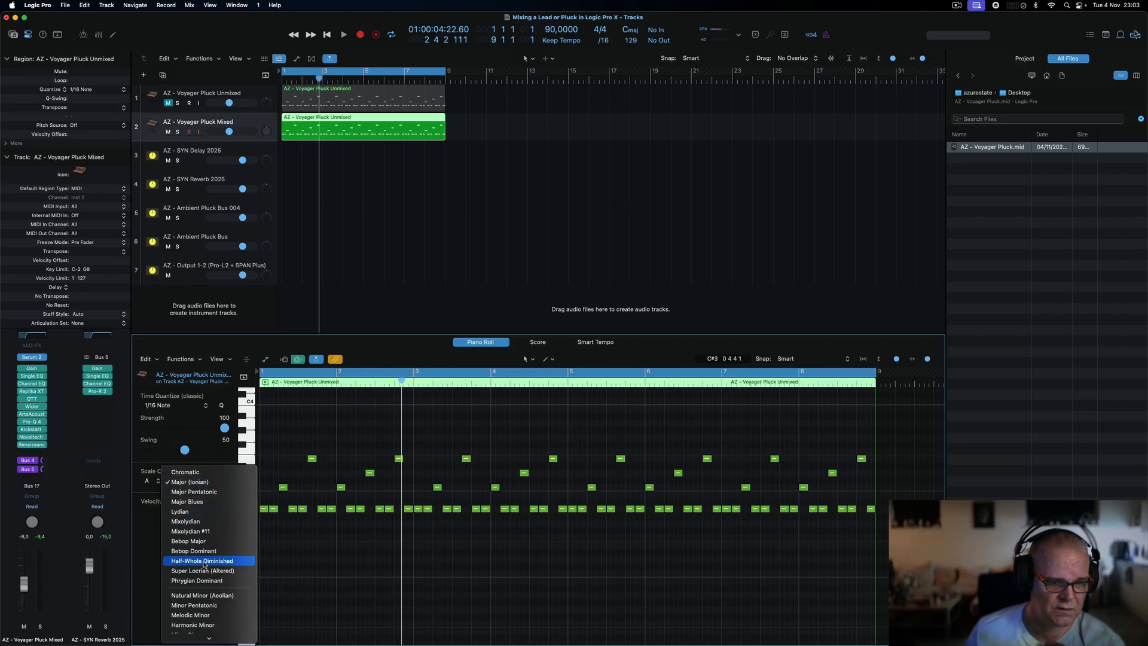
click(219, 595)
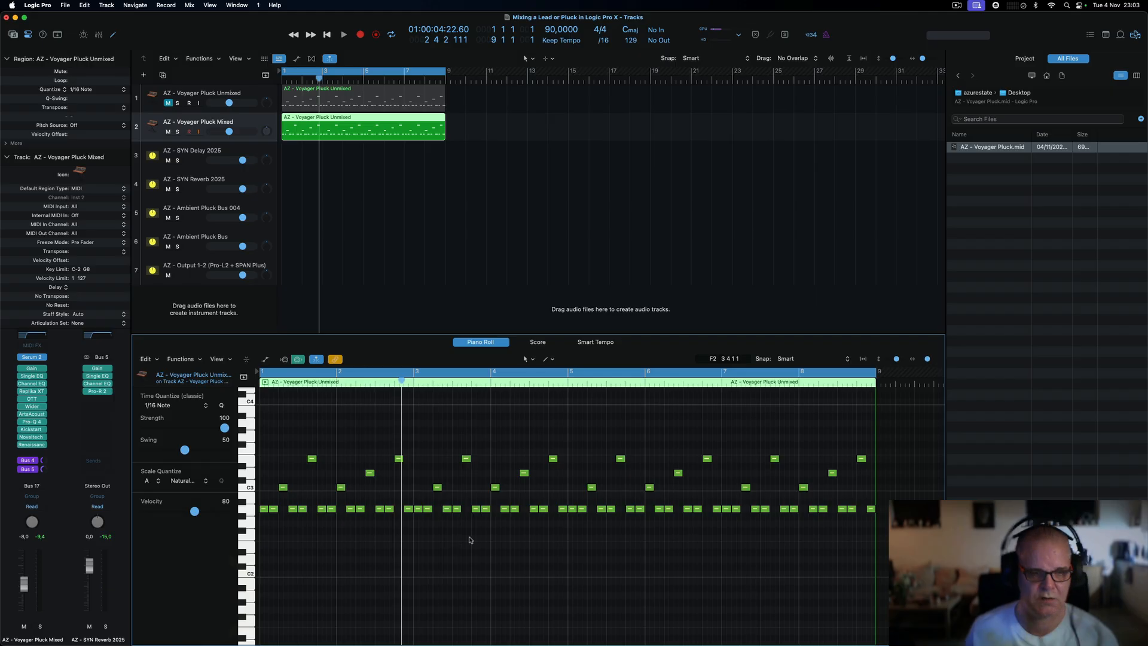
- Listen to the pluck from the start and set the velocity of the first two notes in the lowest row to 40
key(Return)
key(space)
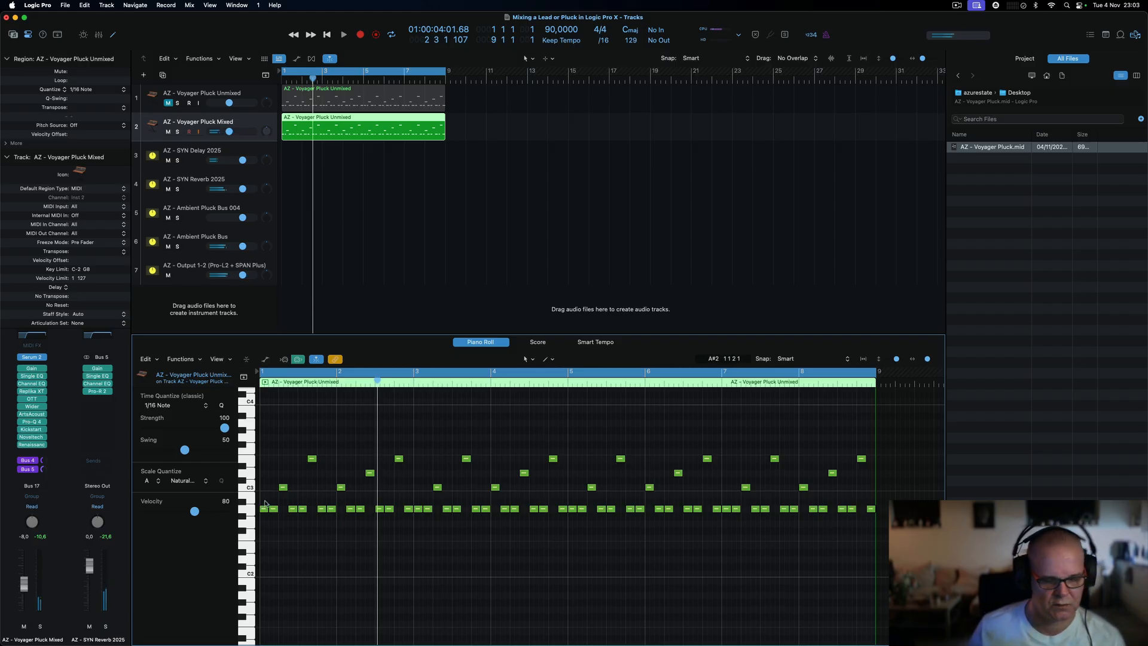
drag(265, 503, 274, 508)
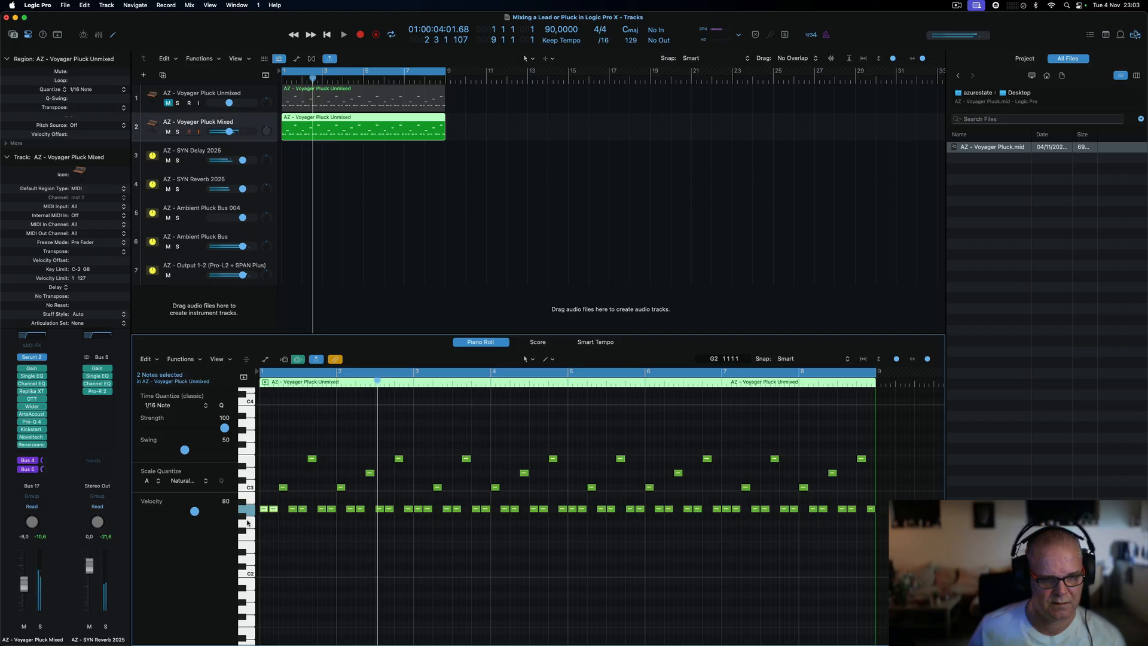
drag(197, 513, 183, 515)
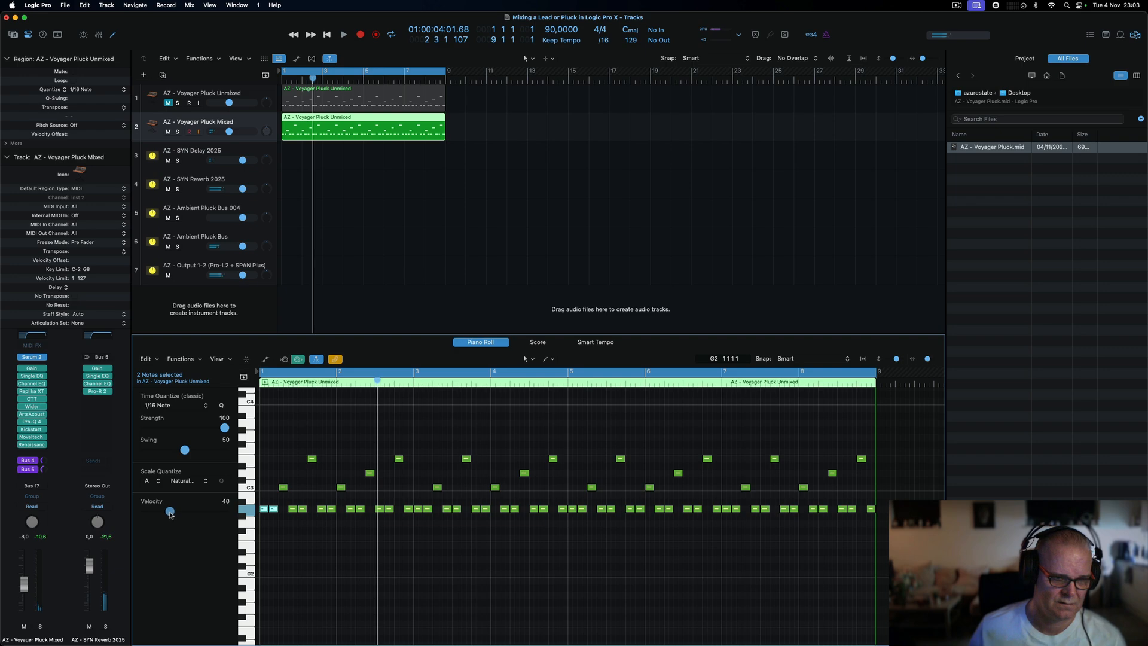
- Set the velocity of the first two lowest-row notes to 39 and of the note pair early in bar 2 to 63
drag(170, 514, 169, 511)
click(419, 542)
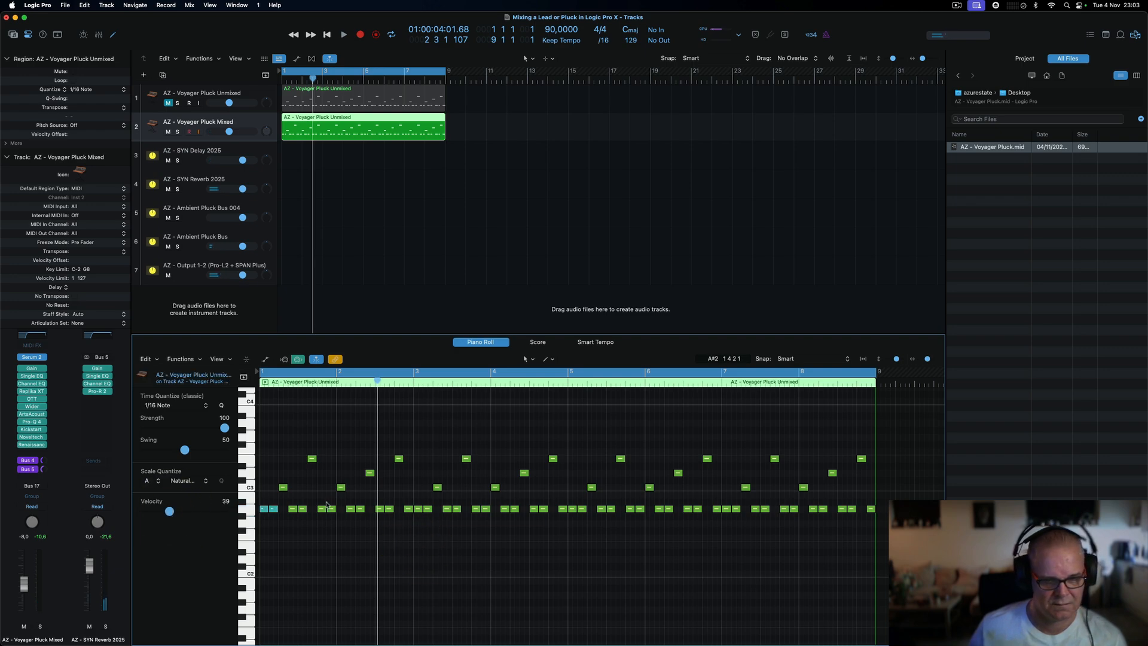
drag(336, 502, 367, 518)
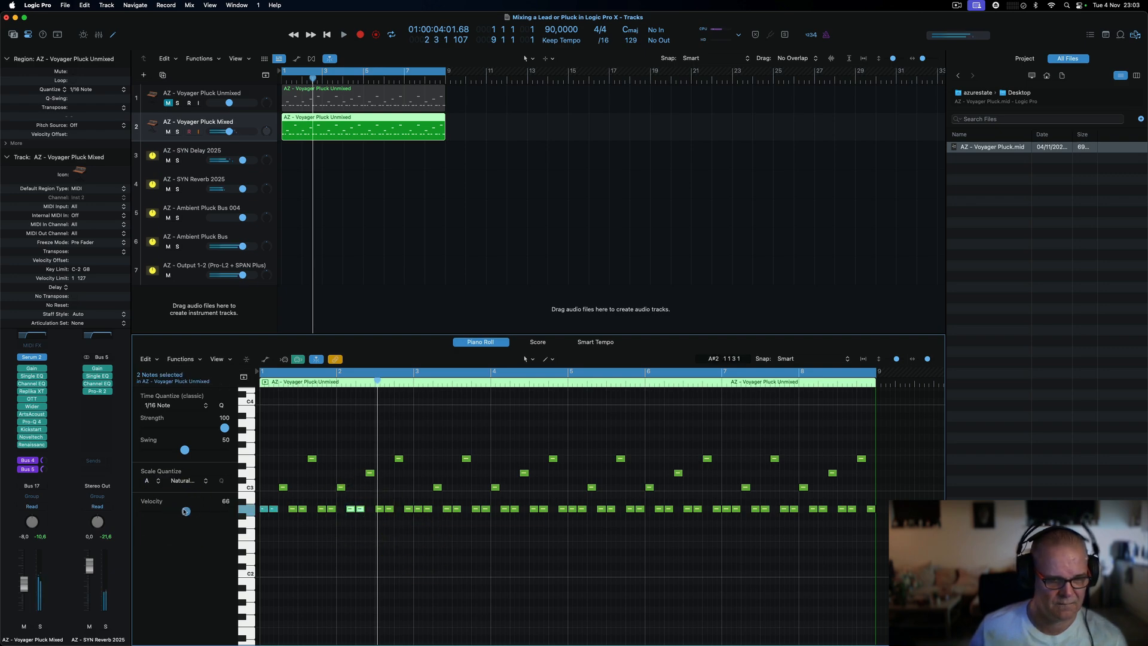
- Set the velocity of the two lowest-row notes at the start of bar 3 to 18
click(420, 509)
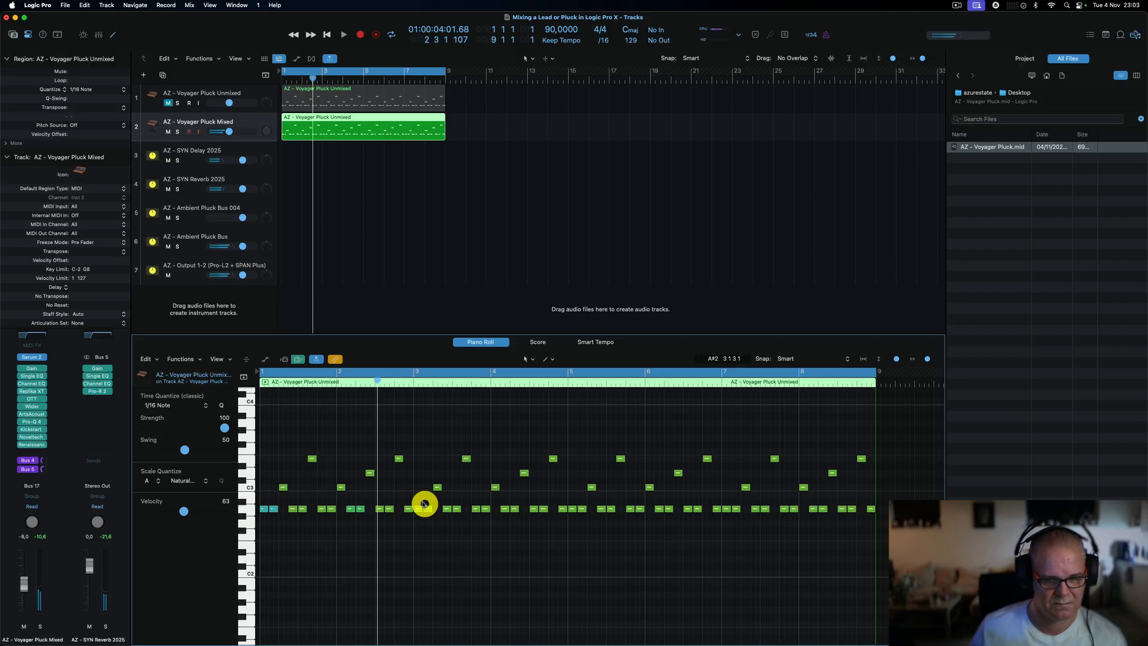
shift+click(427, 508)
drag(201, 512, 156, 511)
click(487, 516)
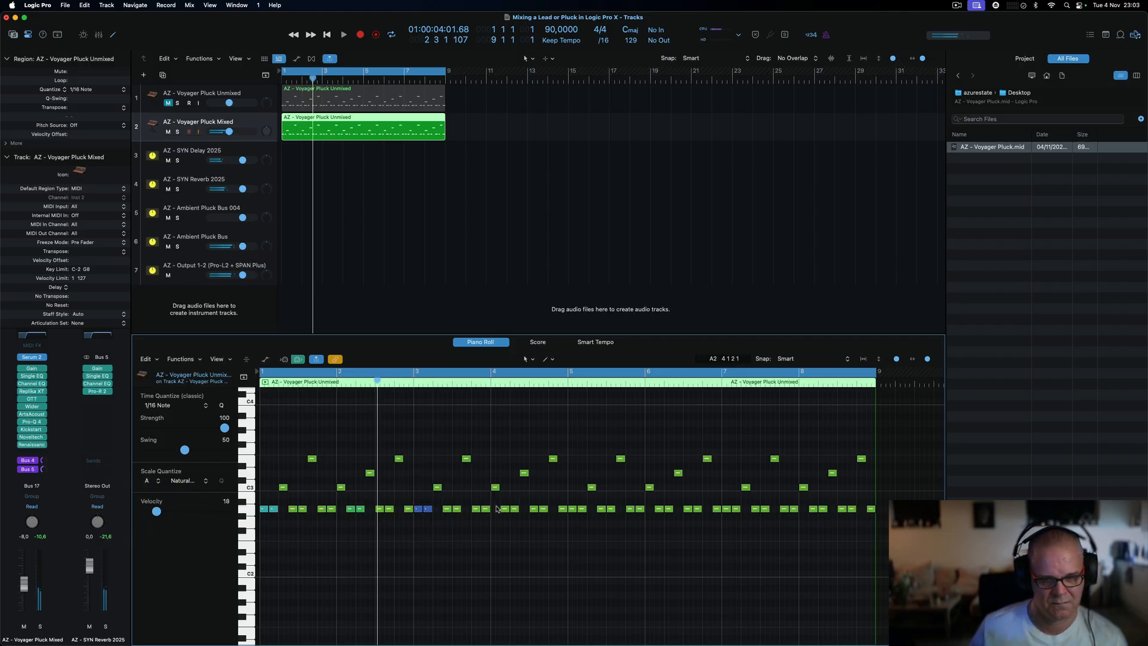
- Set the velocity of the two lowest-row notes early in bar 4 to 40
click(505, 508)
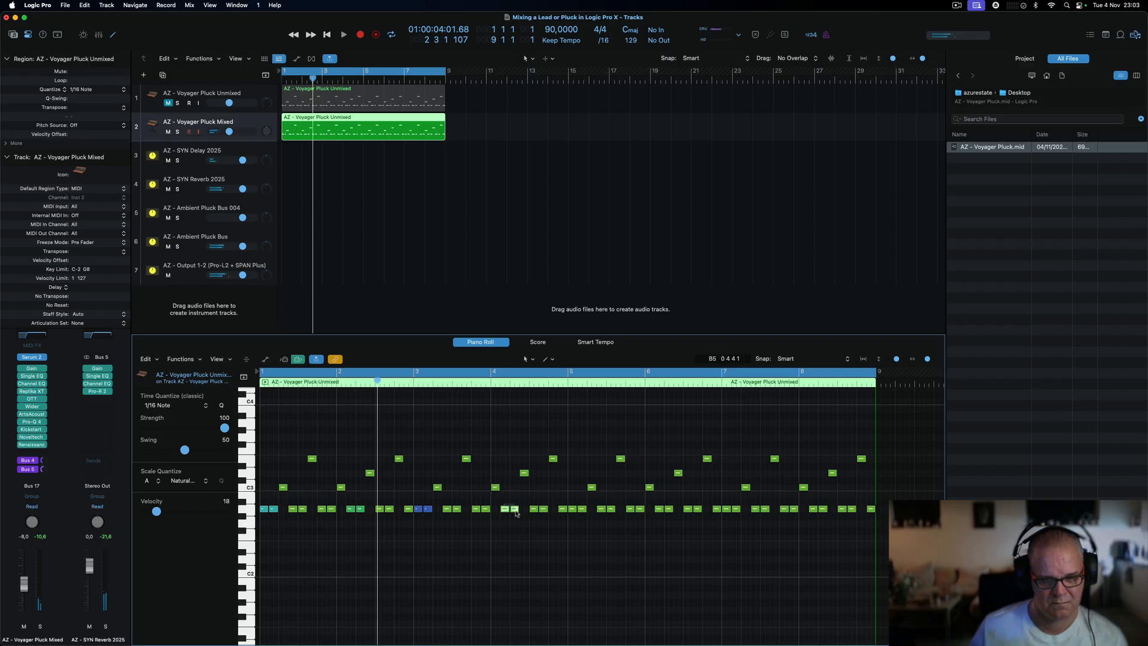
shift+click(514, 509)
drag(202, 515, 178, 513)
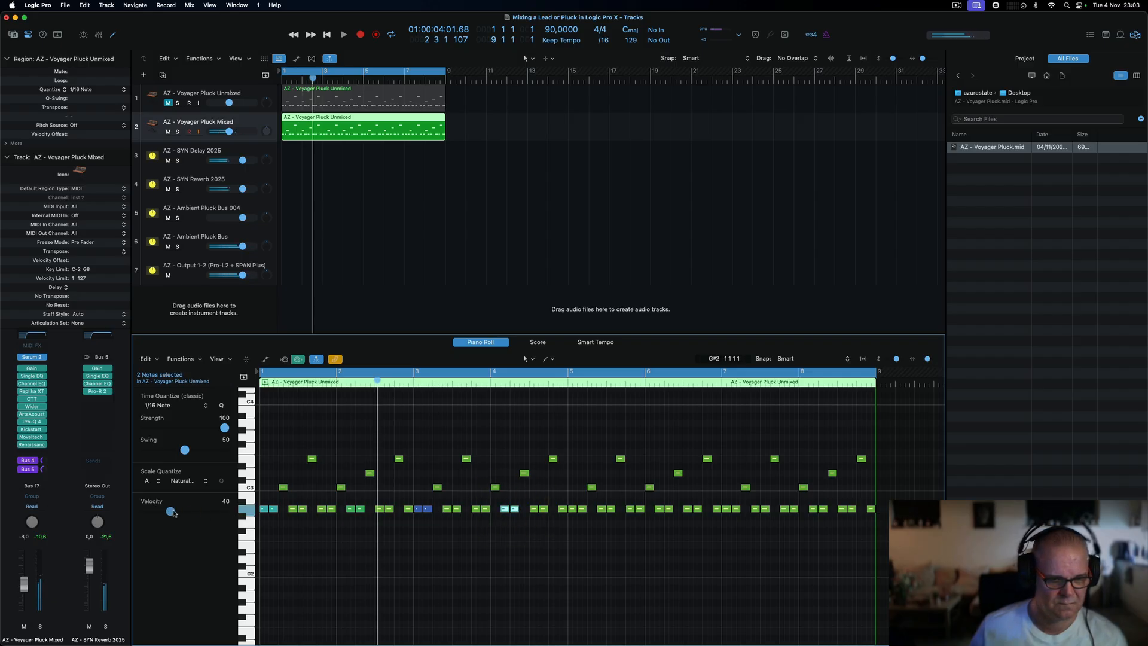
click(429, 567)
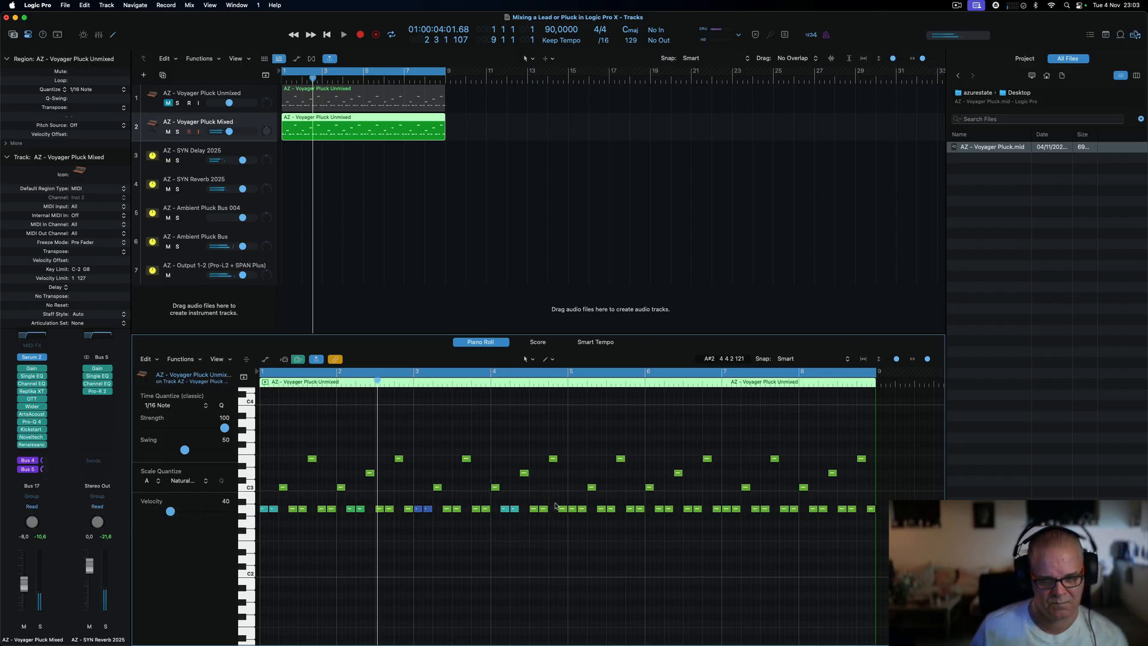
- Set the velocity of the three lowest-row notes around the start of bar 5 to 20
drag(555, 503, 585, 518)
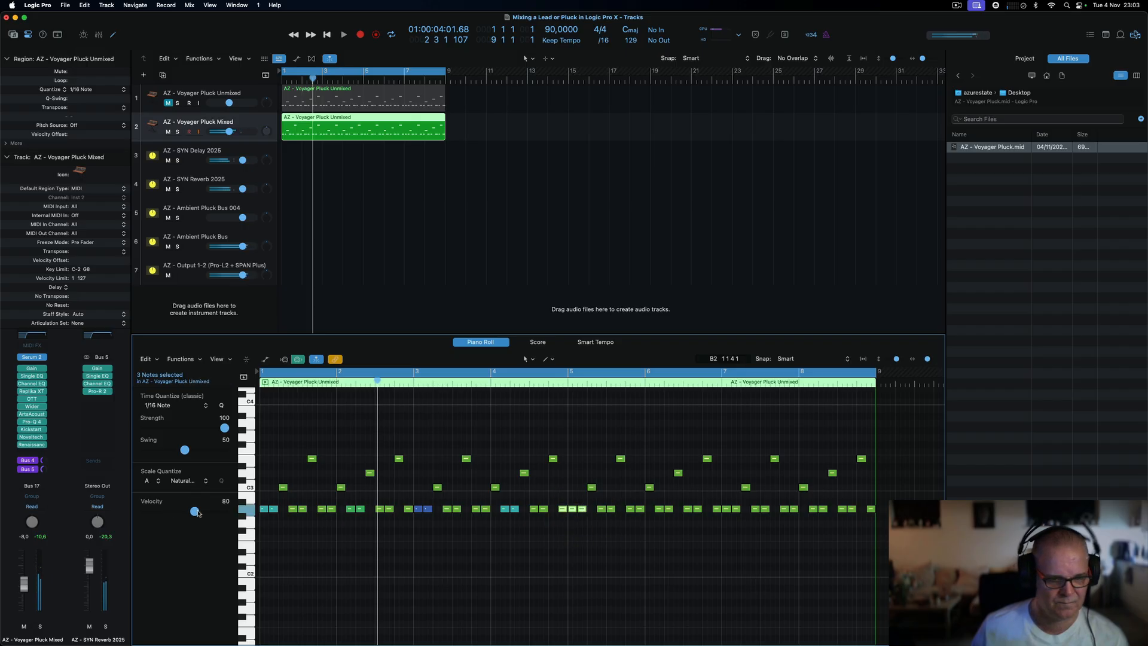
drag(199, 511, 161, 514)
click(578, 584)
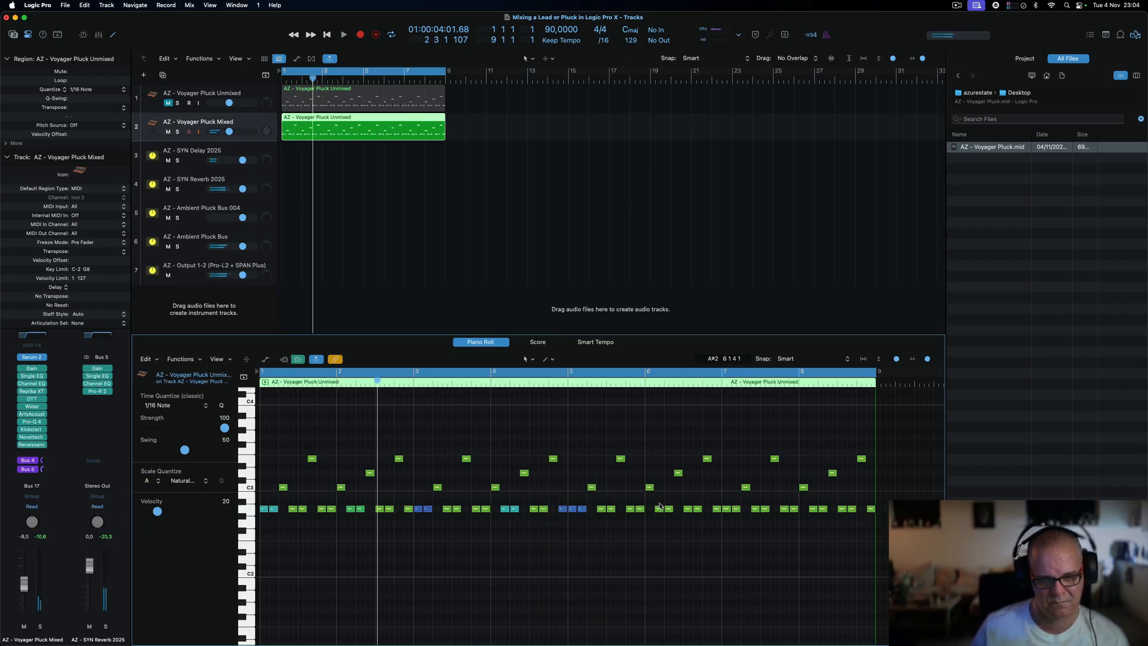
- Play the region through bars 3 and 4 to hear the varied note velocities, and stop playback
key(space)
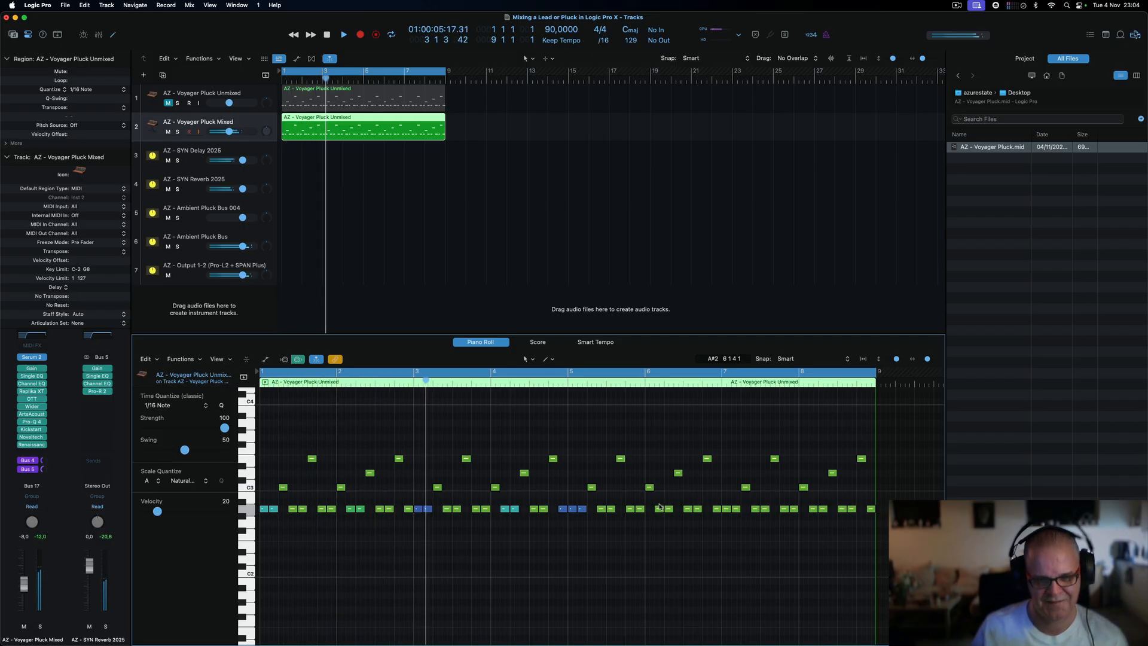
scroll(660, 507, down, 1)
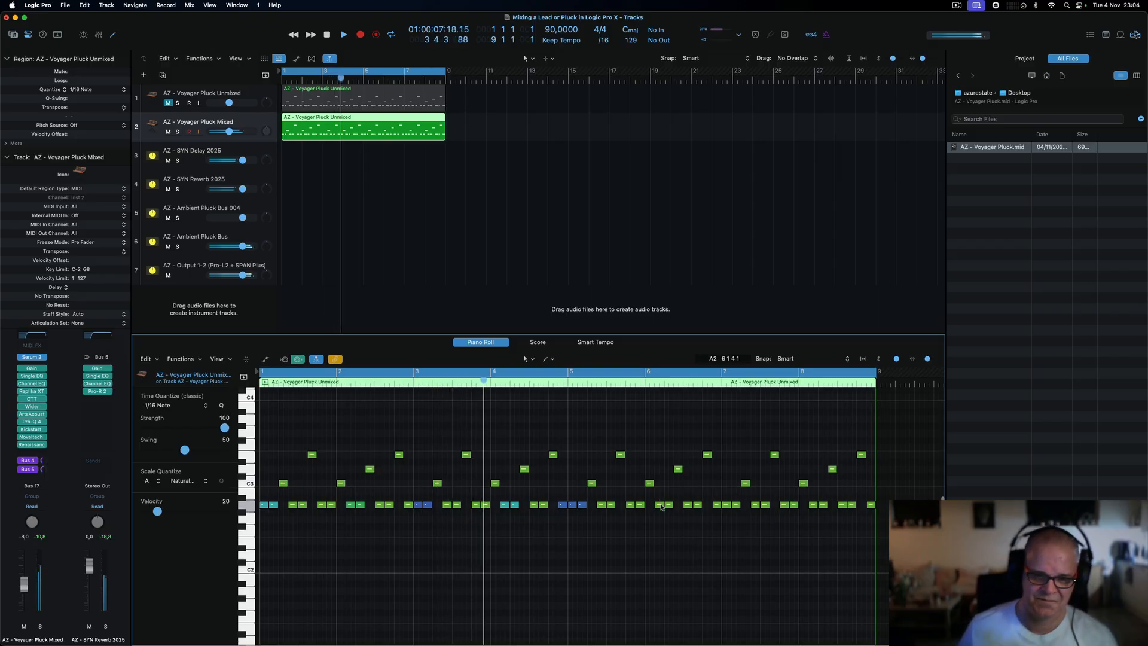
scroll(660, 507, down, 2)
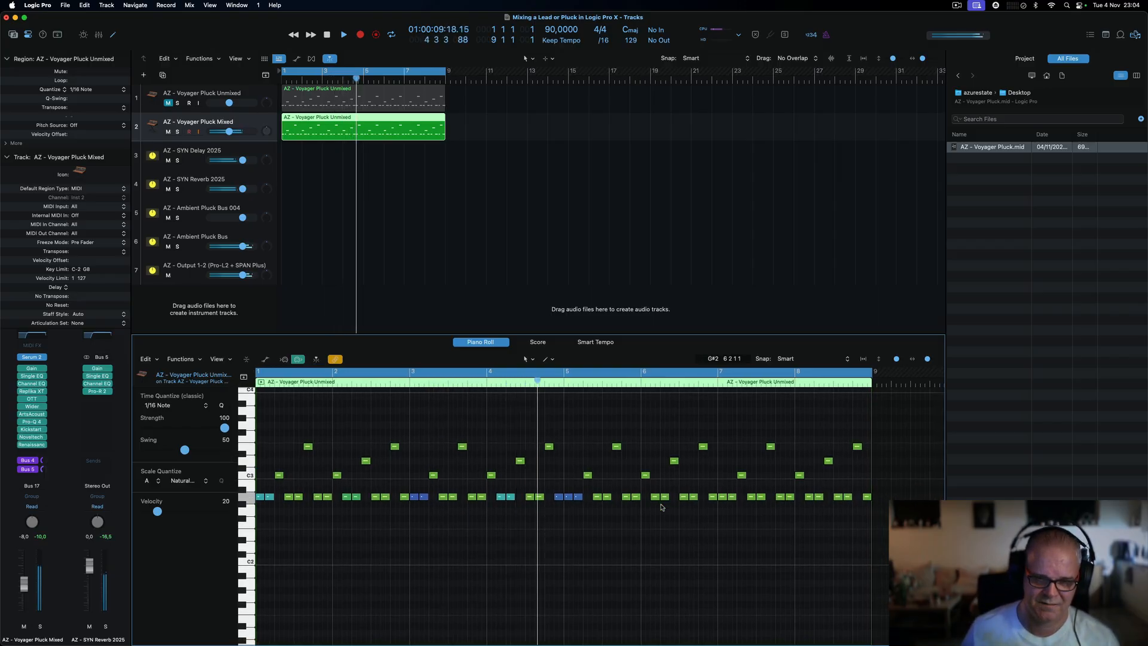
key(space)
scroll(662, 507, up, 1)
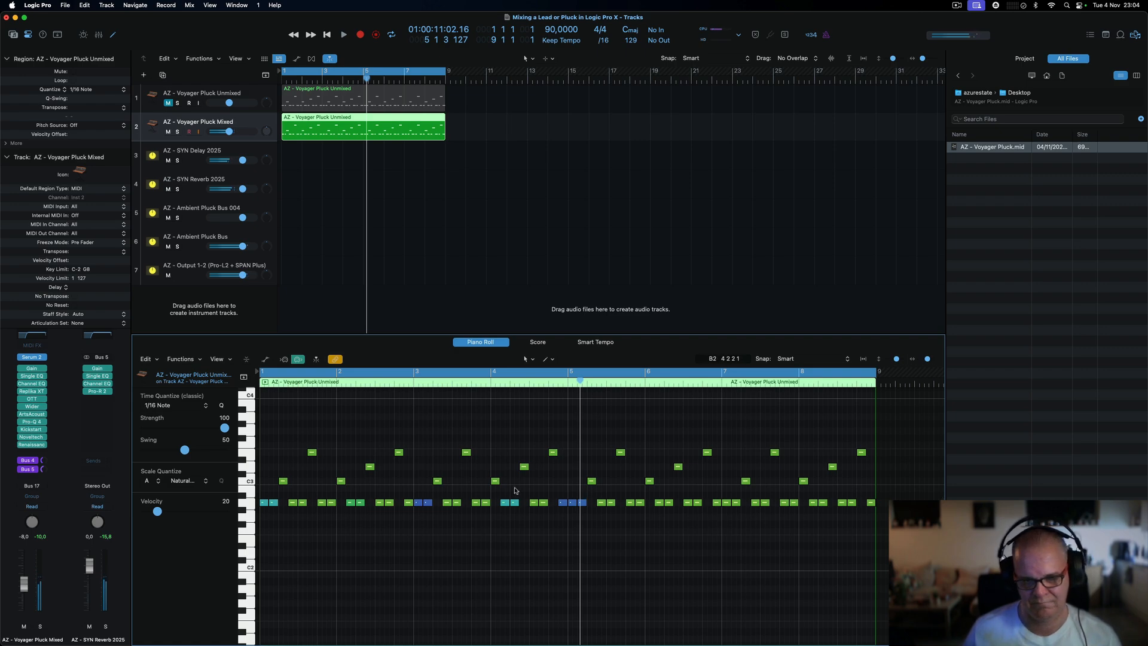
scroll(514, 491, up, 4)
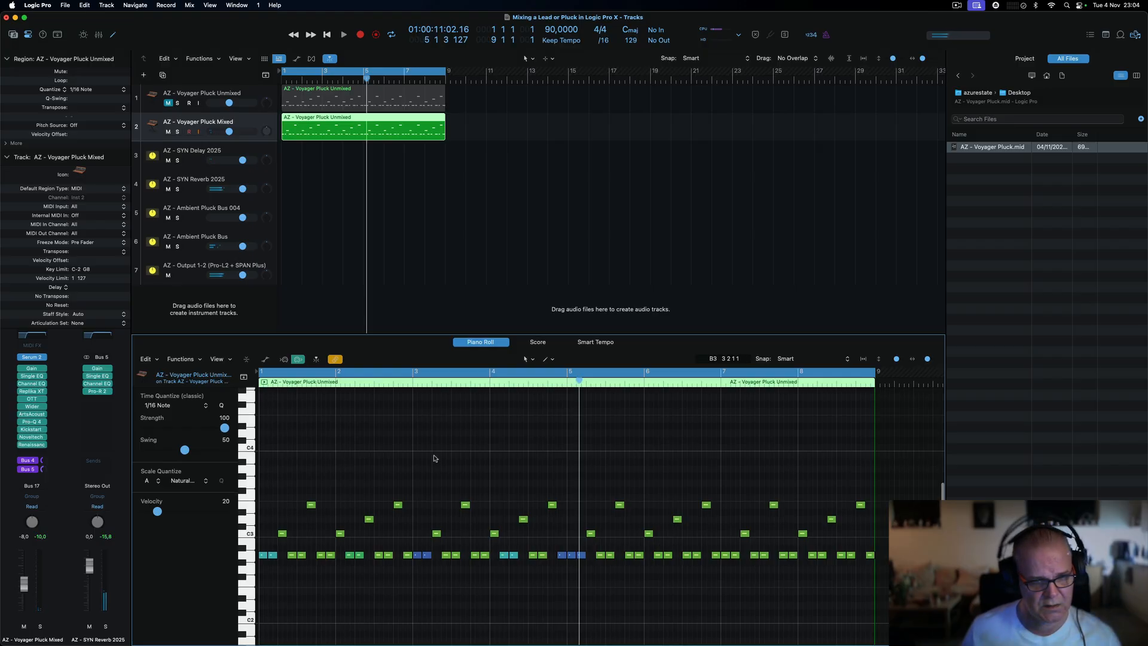
- Show the mixer, enable the Channel EQ on the Output 1-2 channel and open its window clear of the channel strips
key(x)
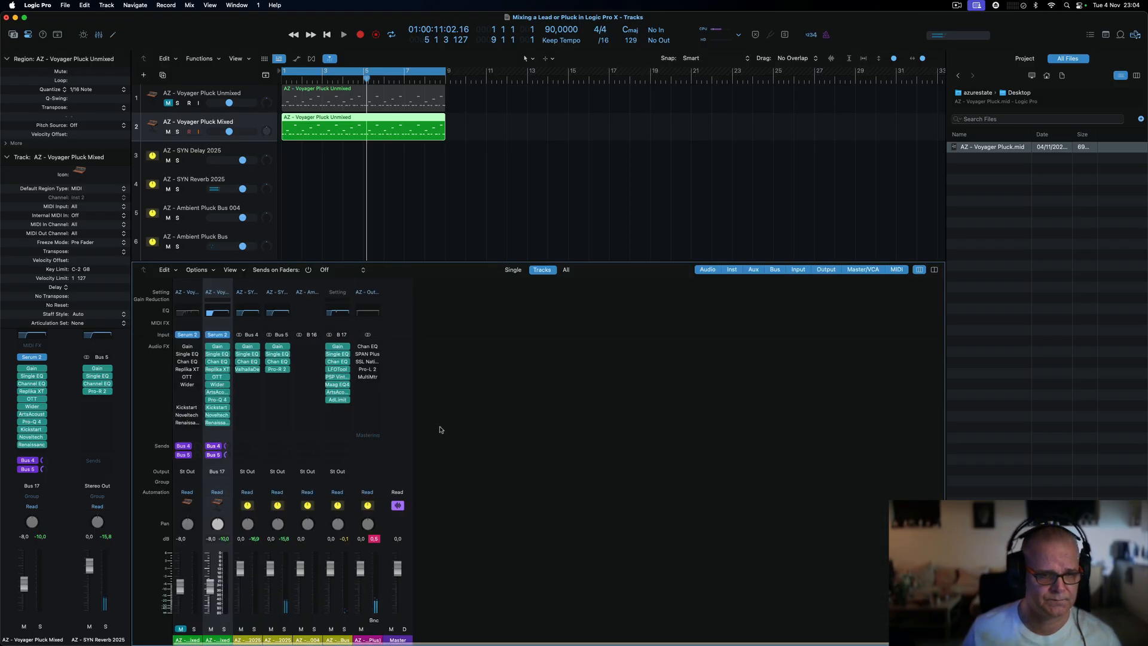
click(378, 516)
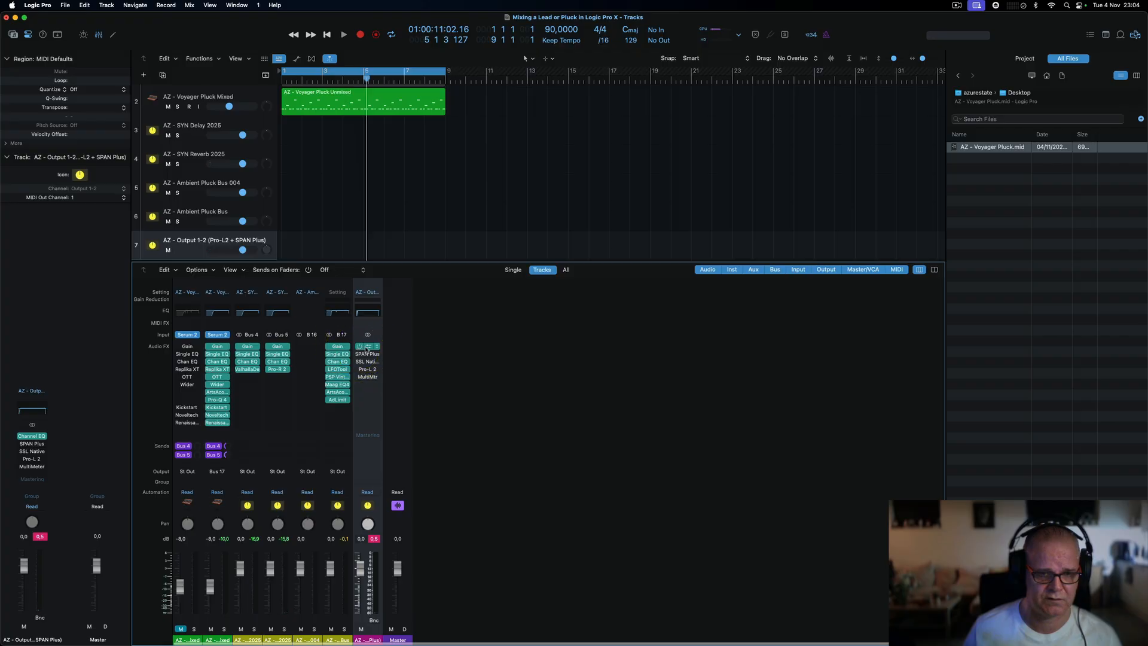
click(367, 348)
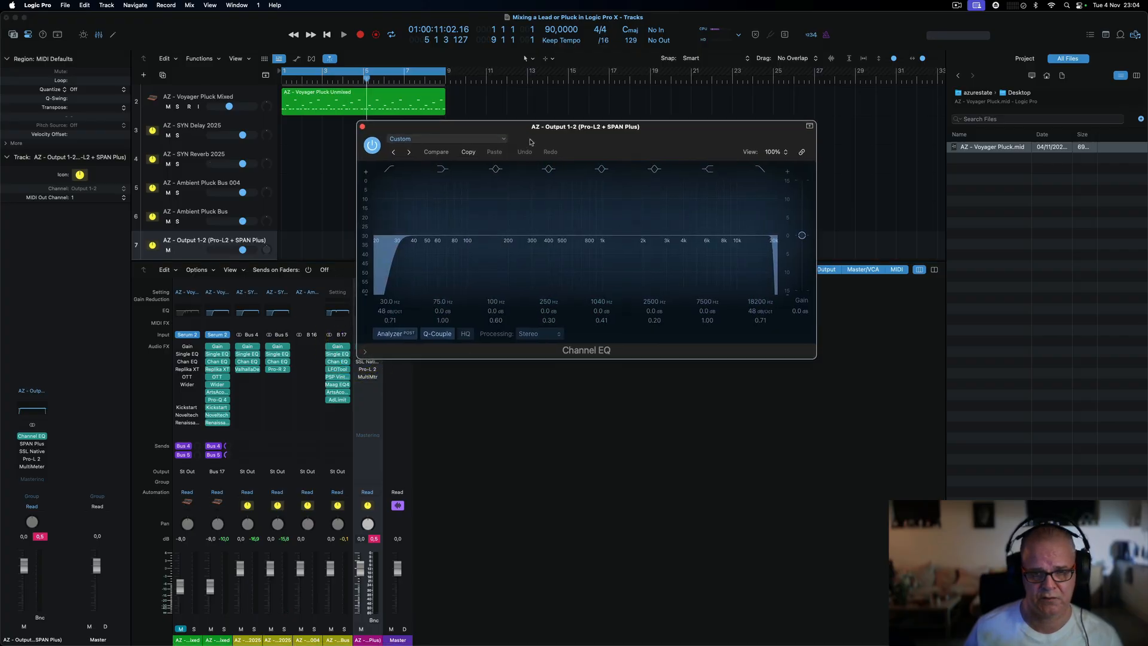
drag(530, 142, 812, 145)
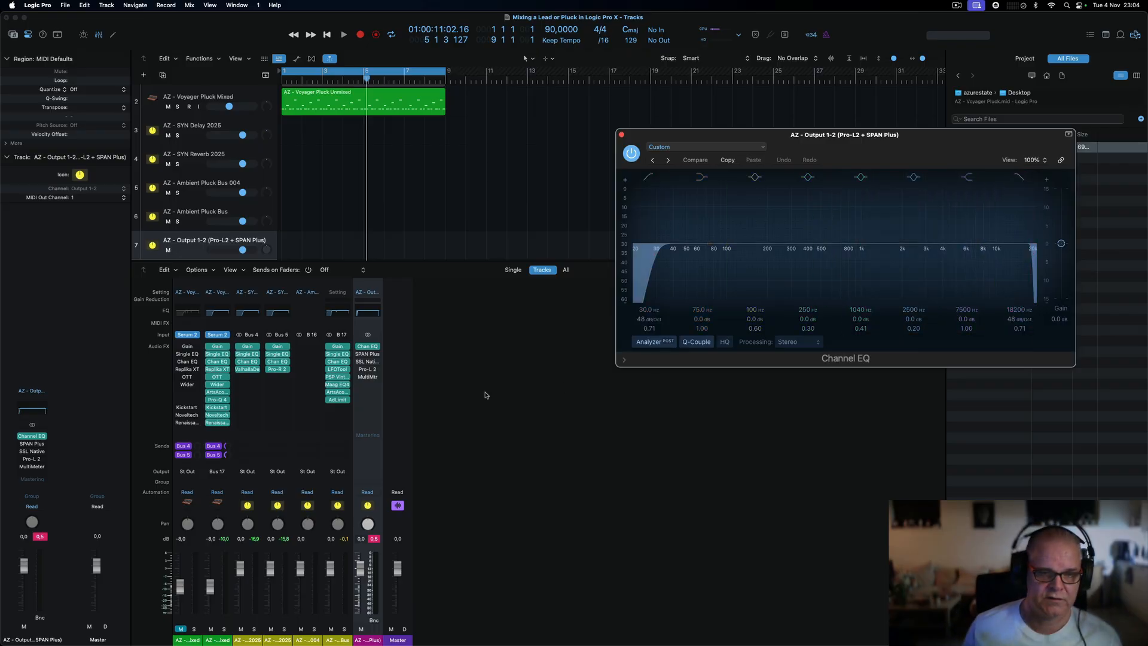
- Enable SPAN Plus on the Output 1-2 channel, view its window, and close both the Channel EQ and SPAN Plus windows
click(360, 354)
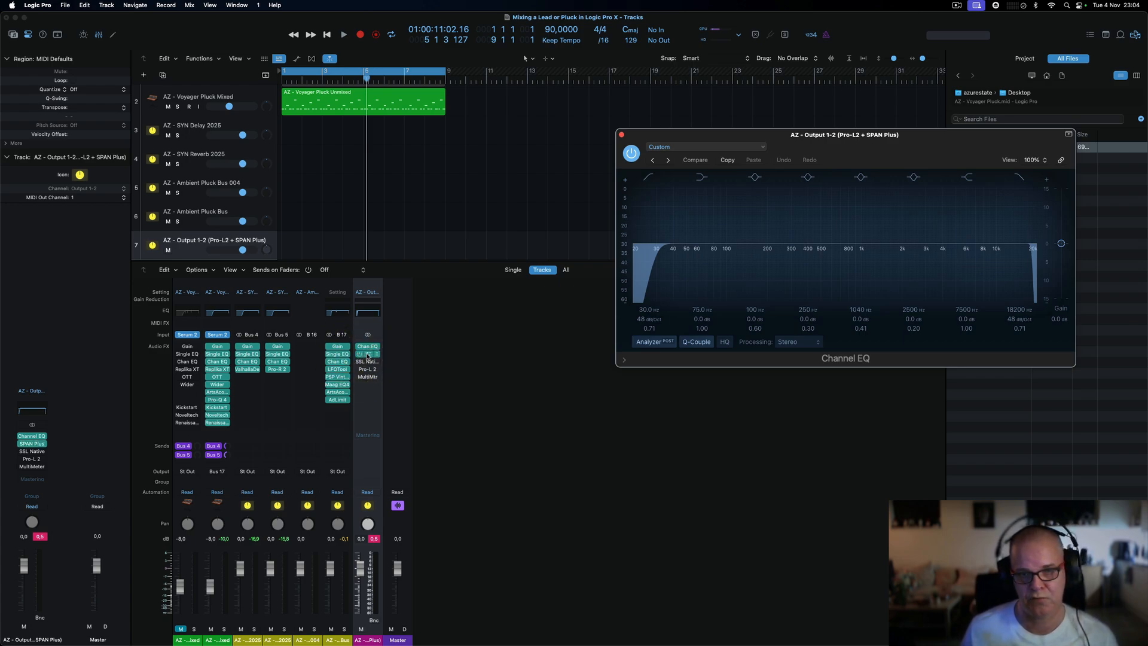
click(367, 354)
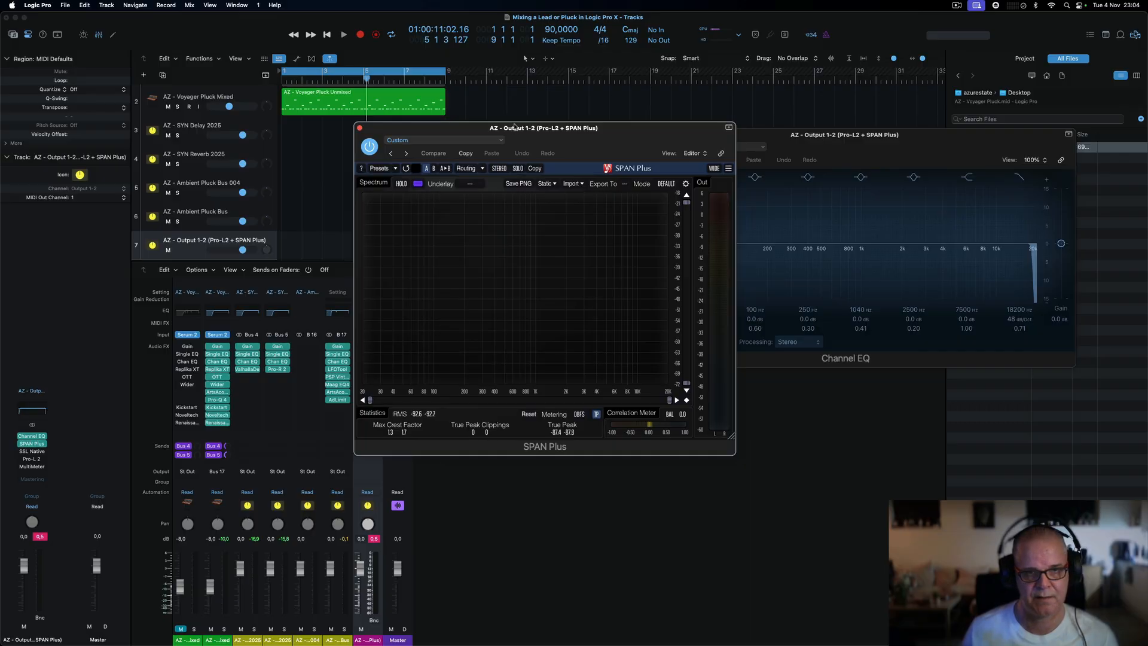
drag(514, 126, 907, 260)
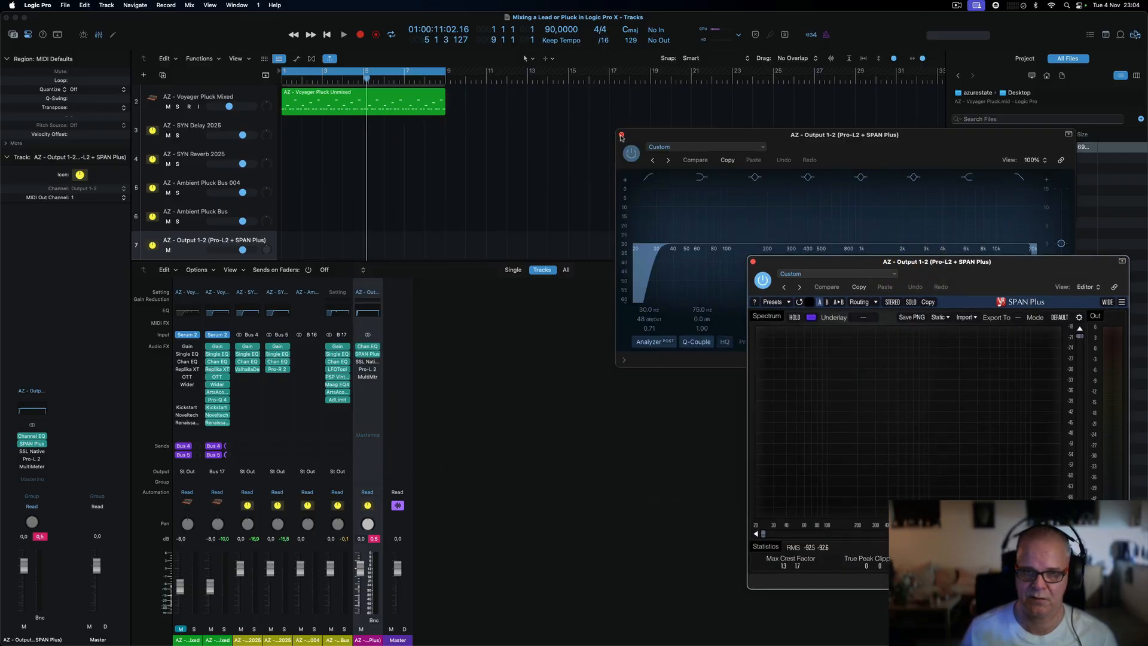
click(621, 135)
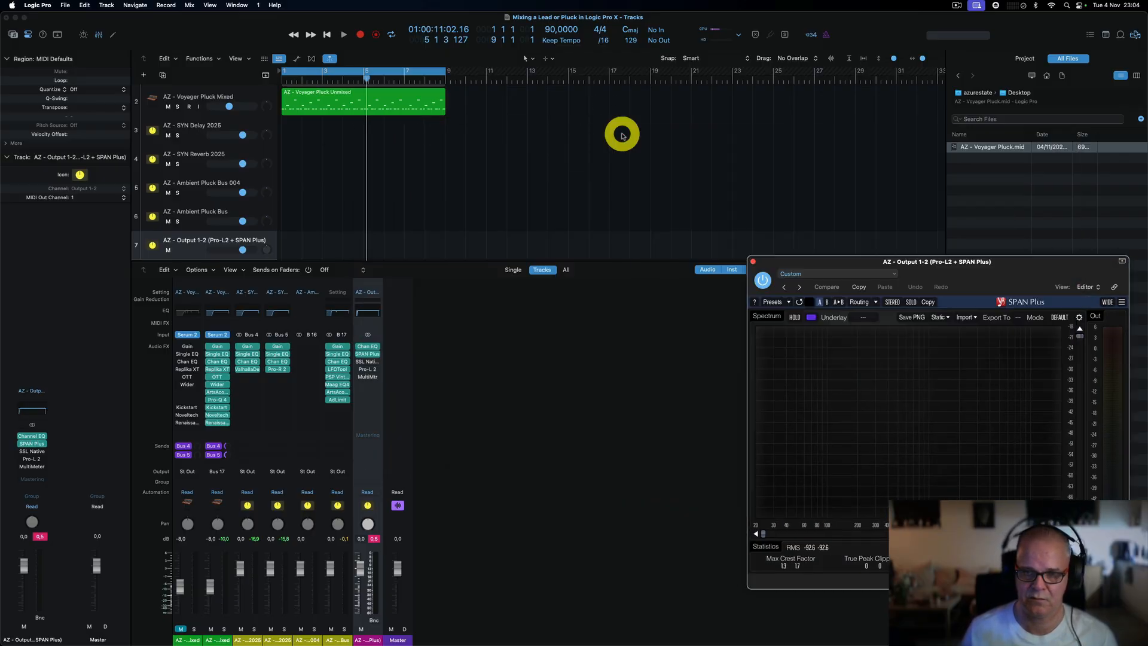
click(752, 261)
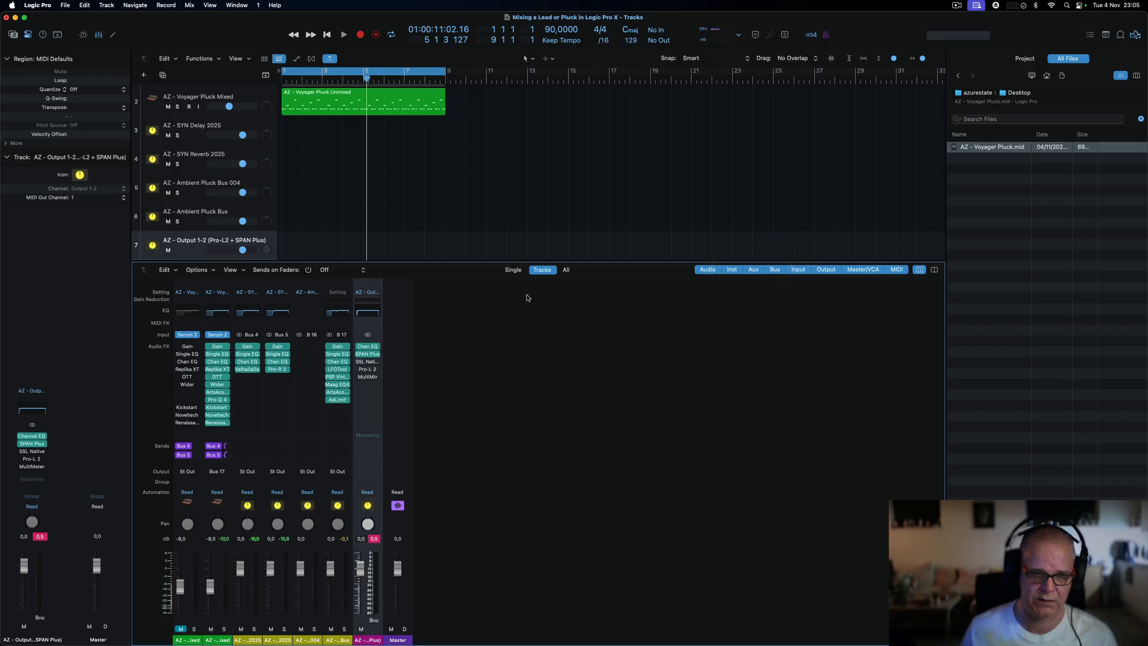
- Open SSL Native Bus Compressor 2 on the Output 1-2 channel and adjust its threshold and makeup gain
click(368, 362)
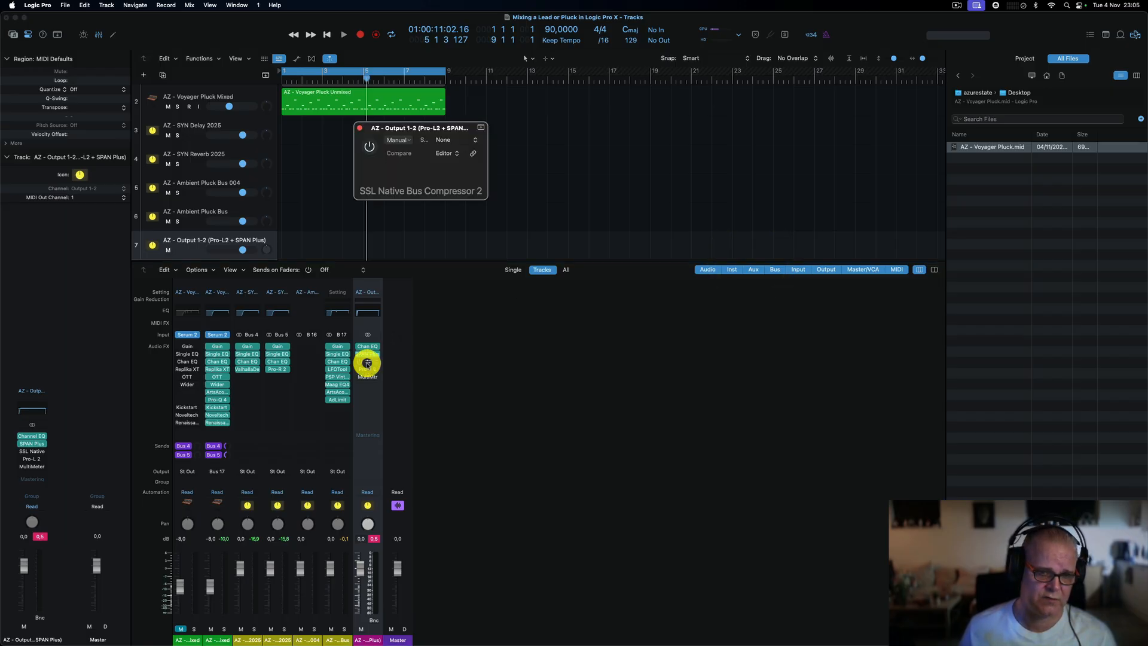
drag(459, 128, 693, 123)
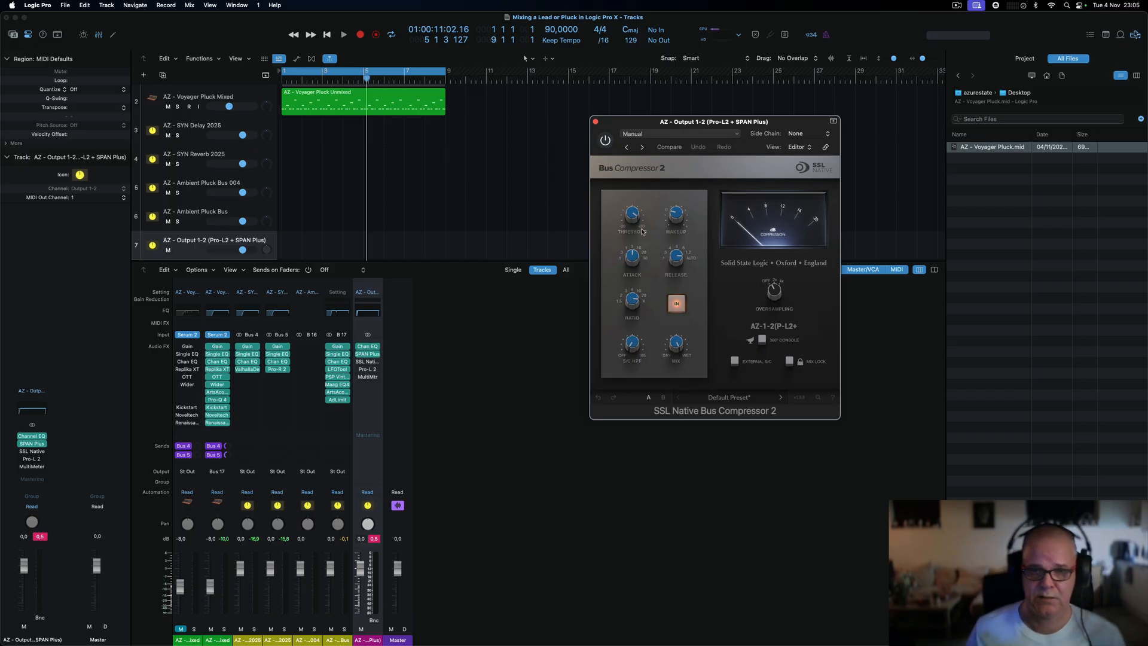
drag(630, 220, 630, 221)
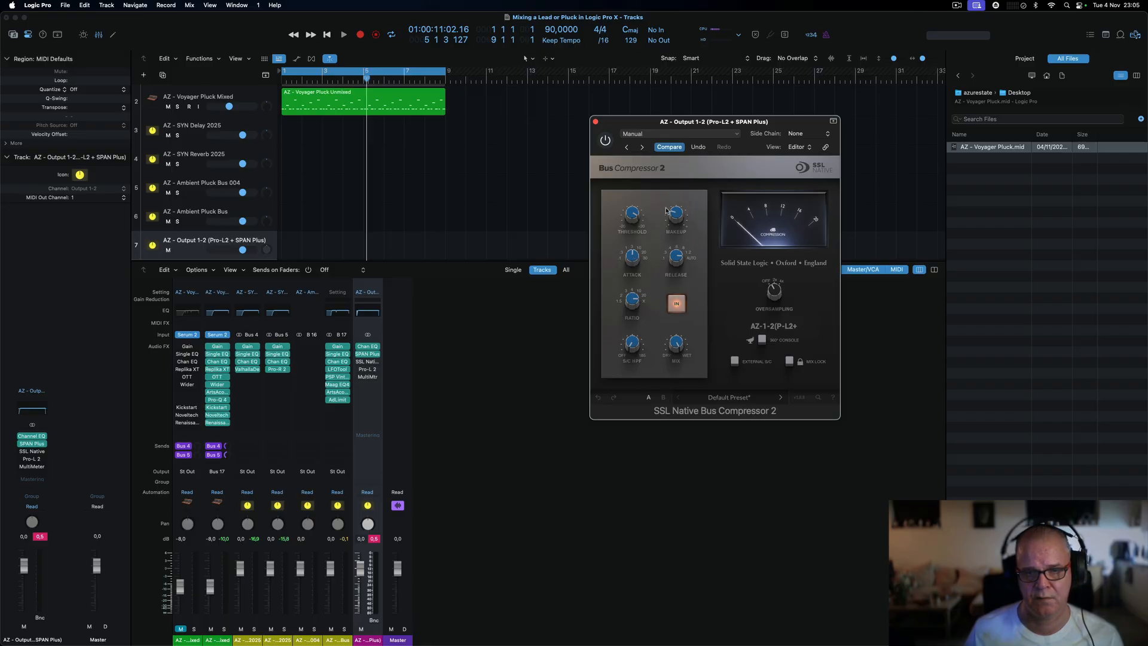
mouse_move(674, 213)
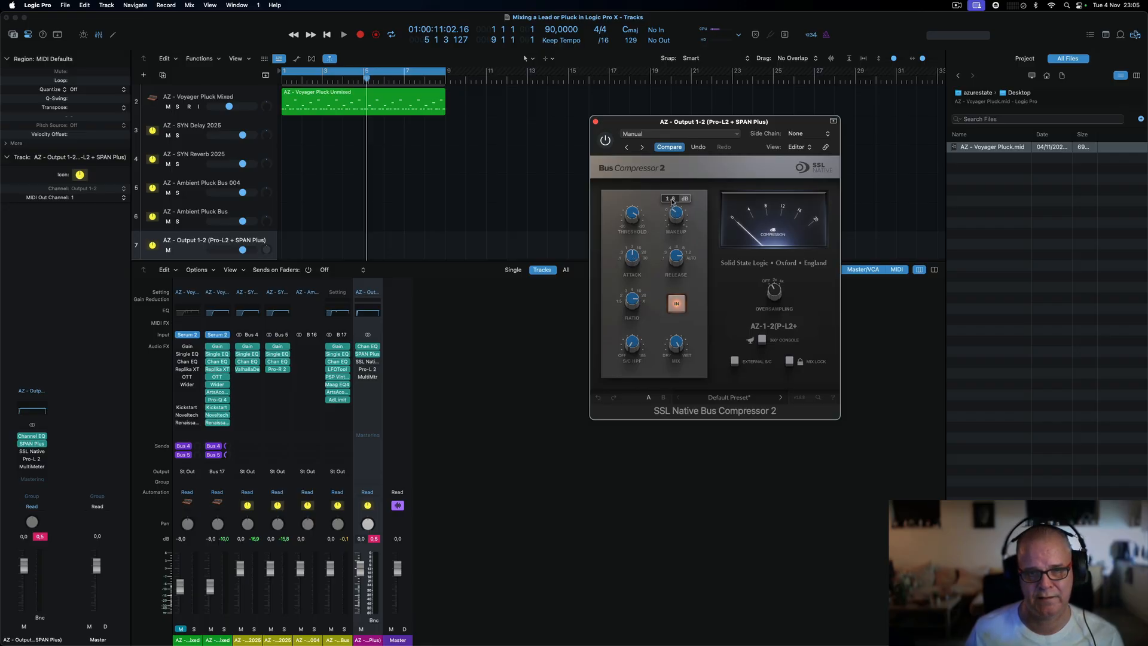
click(671, 200)
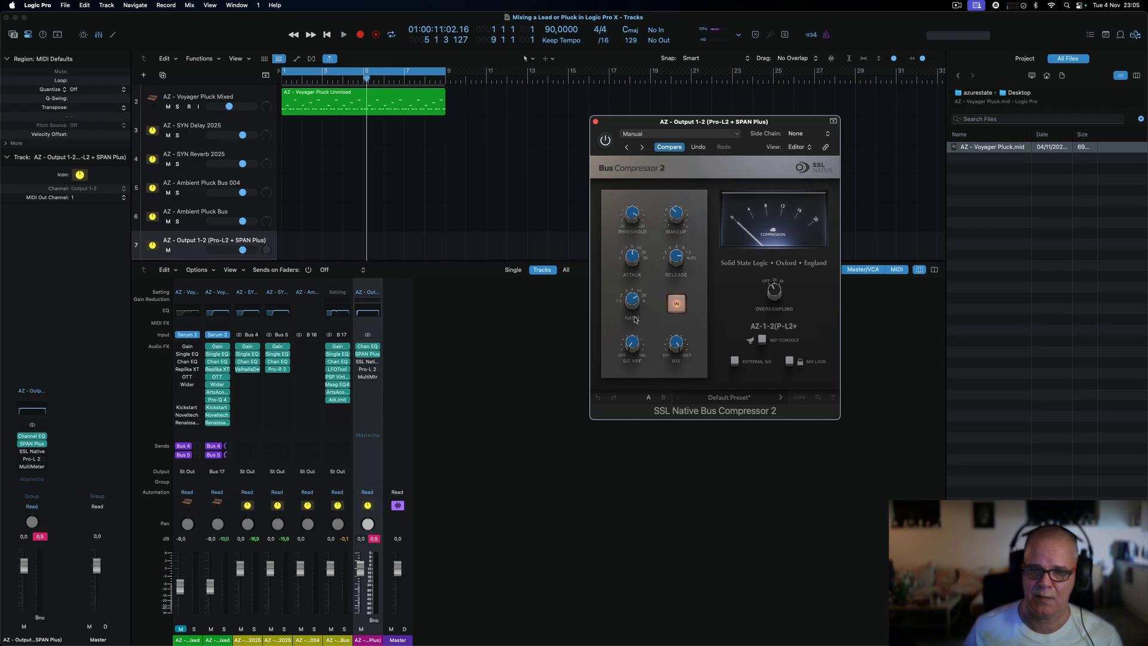
- Adjust the bus compressor's ratio and set its mix to 59.2%
click(635, 328)
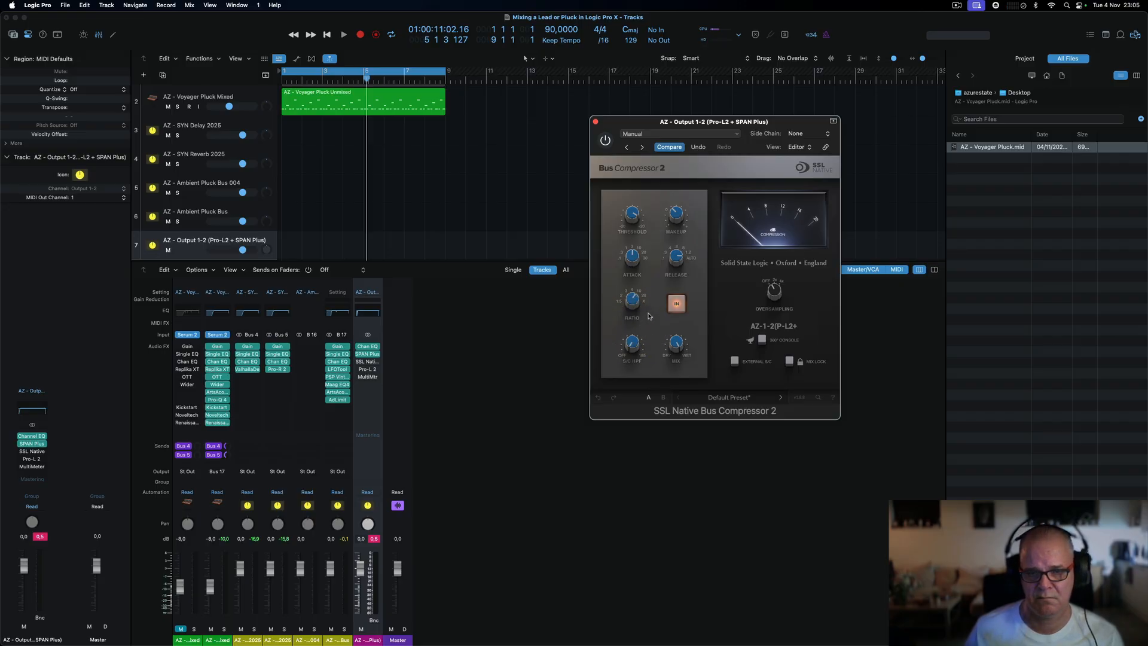
click(651, 315)
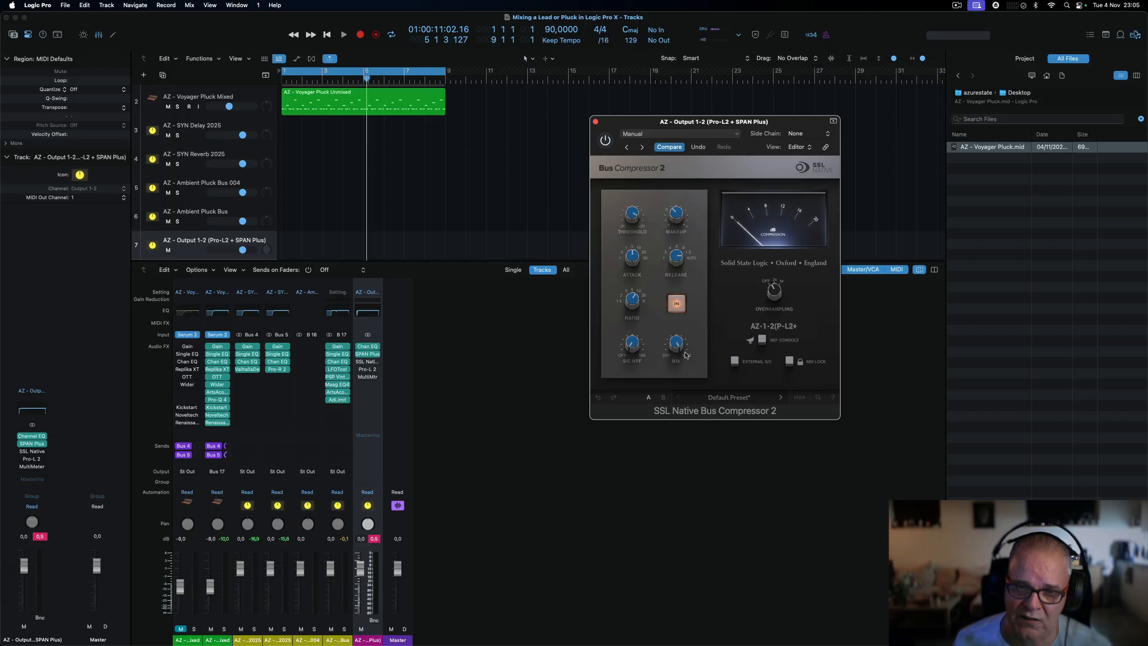
mouse_move(675, 351)
drag(674, 351, 673, 356)
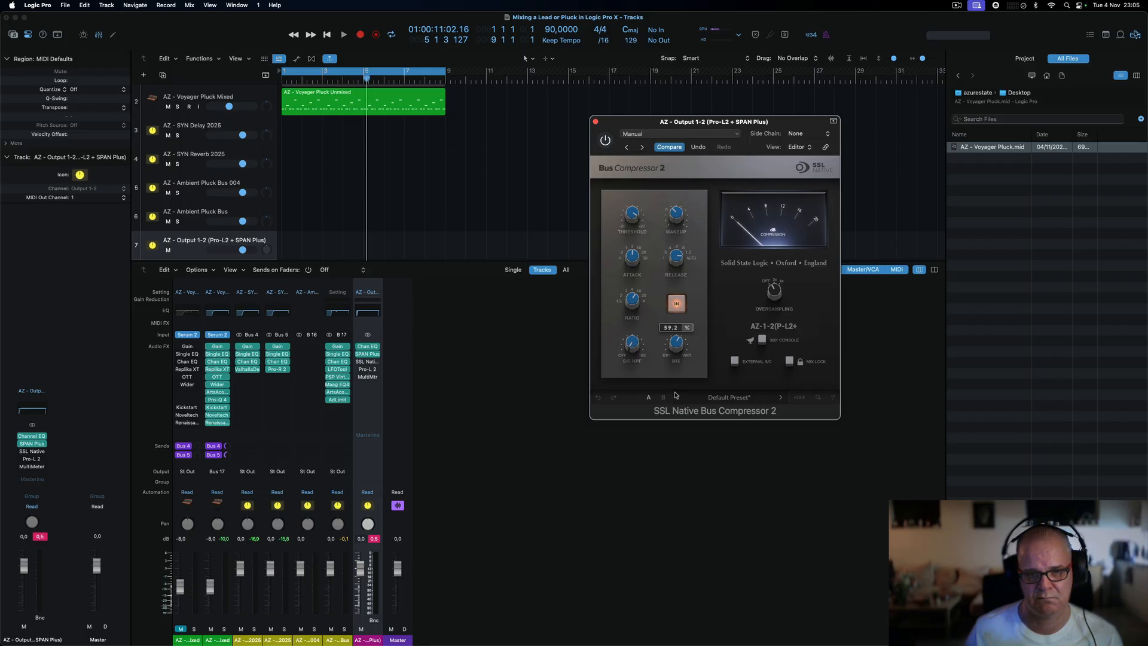
click(675, 390)
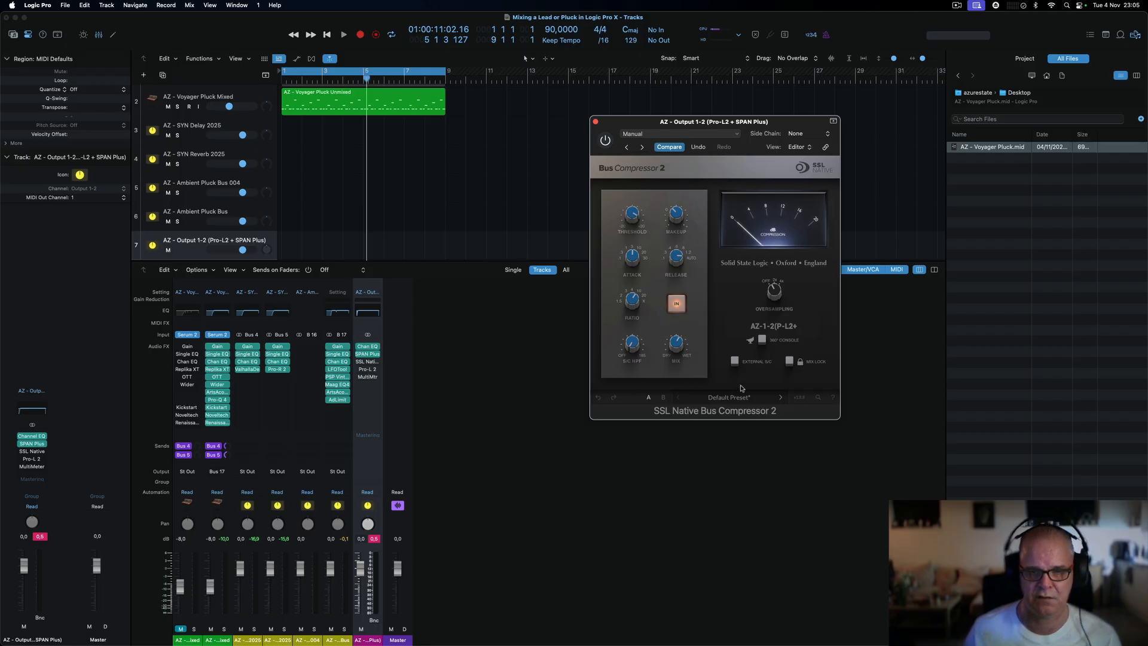
- Enable the external sidechain on the bus compressor and reposition its window
click(735, 361)
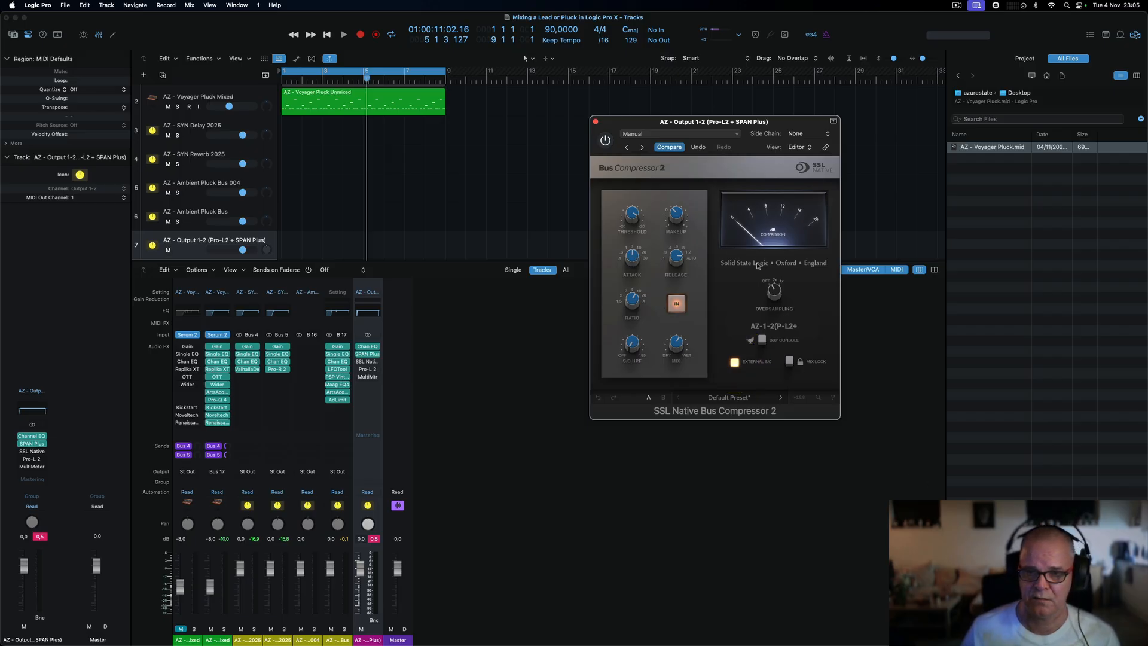
click(752, 223)
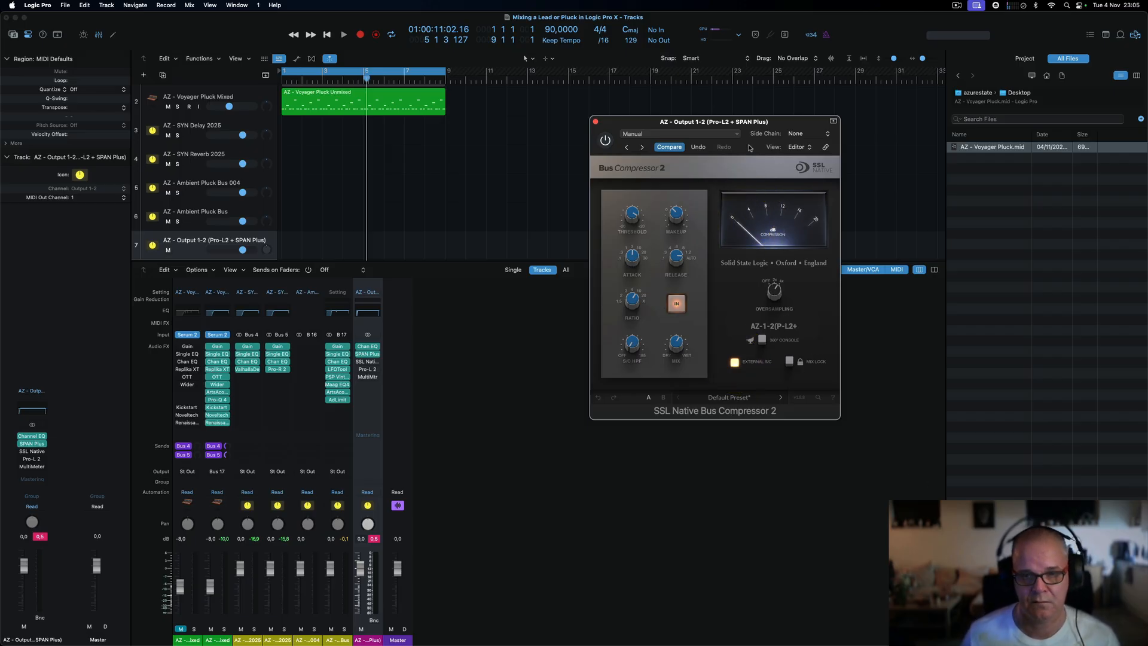
drag(715, 121, 669, 113)
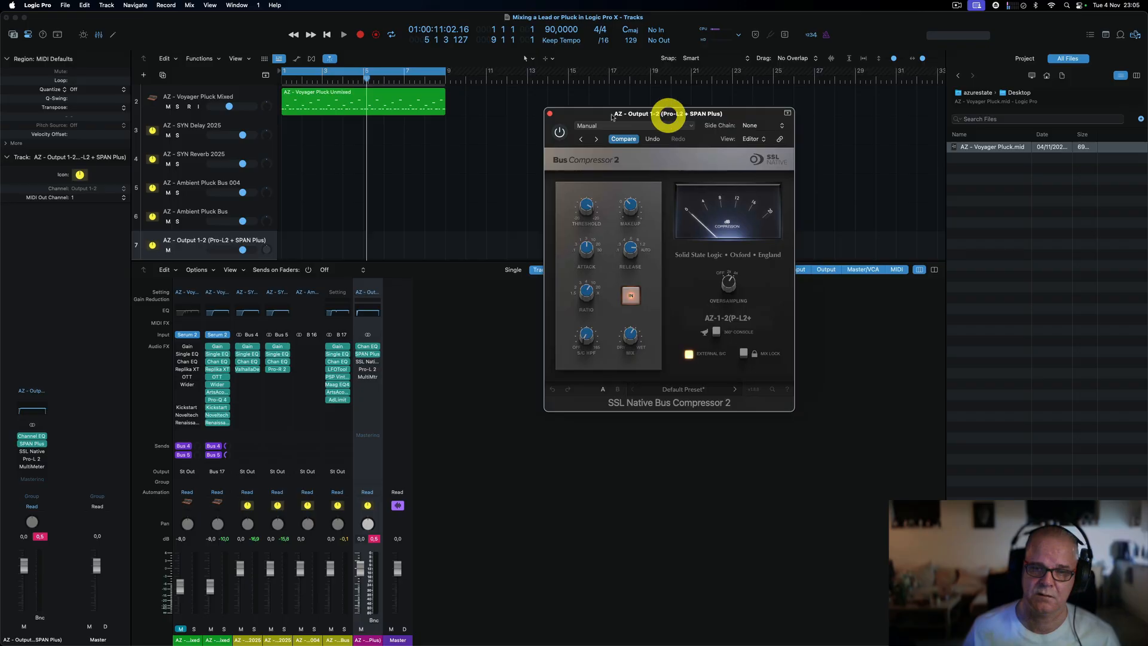
- Close the bus compressor window and enable SSL Native Bus Compressor 2 and Pro-L 2 on the Output 1-2 channel
click(550, 114)
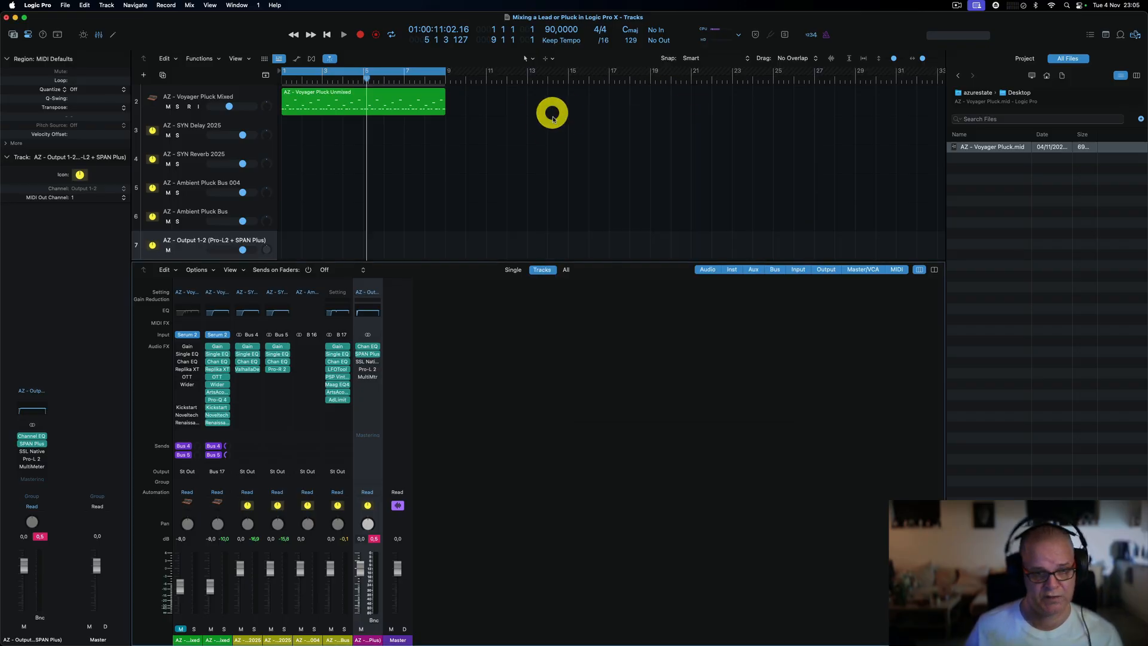
click(360, 362)
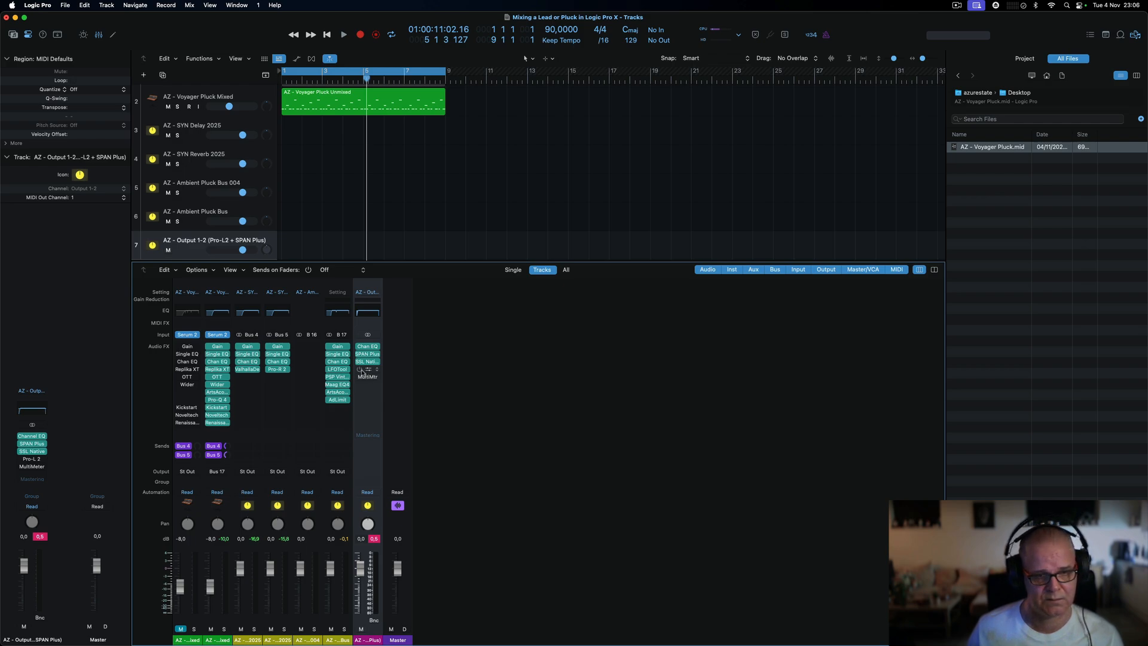
click(360, 369)
- Review the Pro-L 2 limiter's gain and preset settings on the Output 1-2 channel, and close its window
click(367, 369)
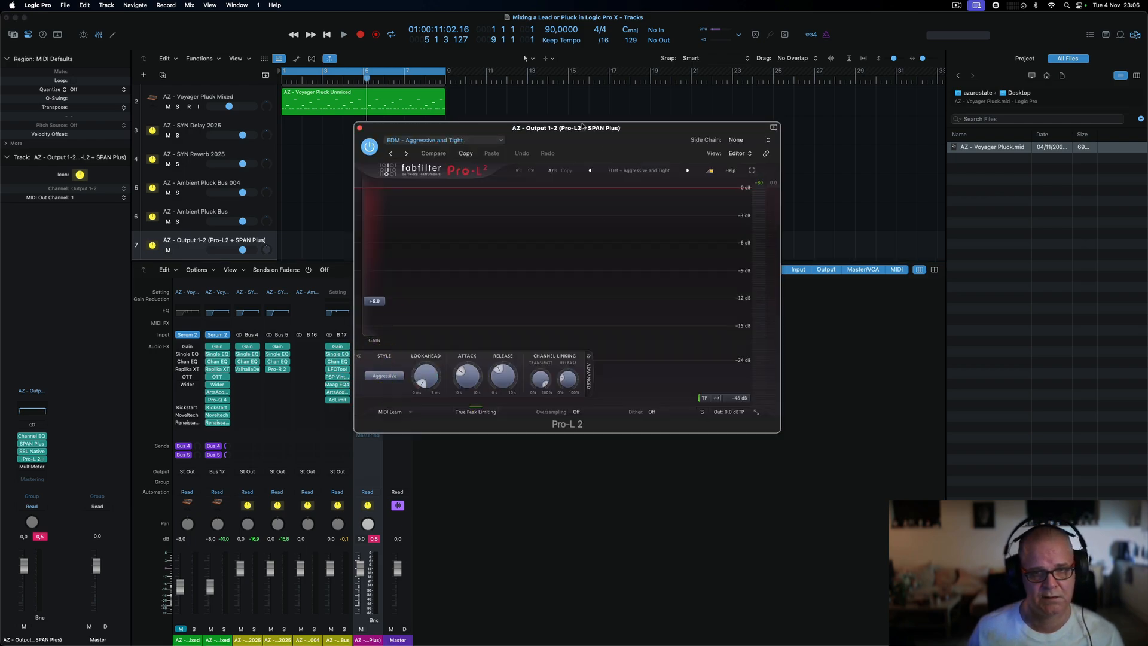
drag(582, 126, 684, 124)
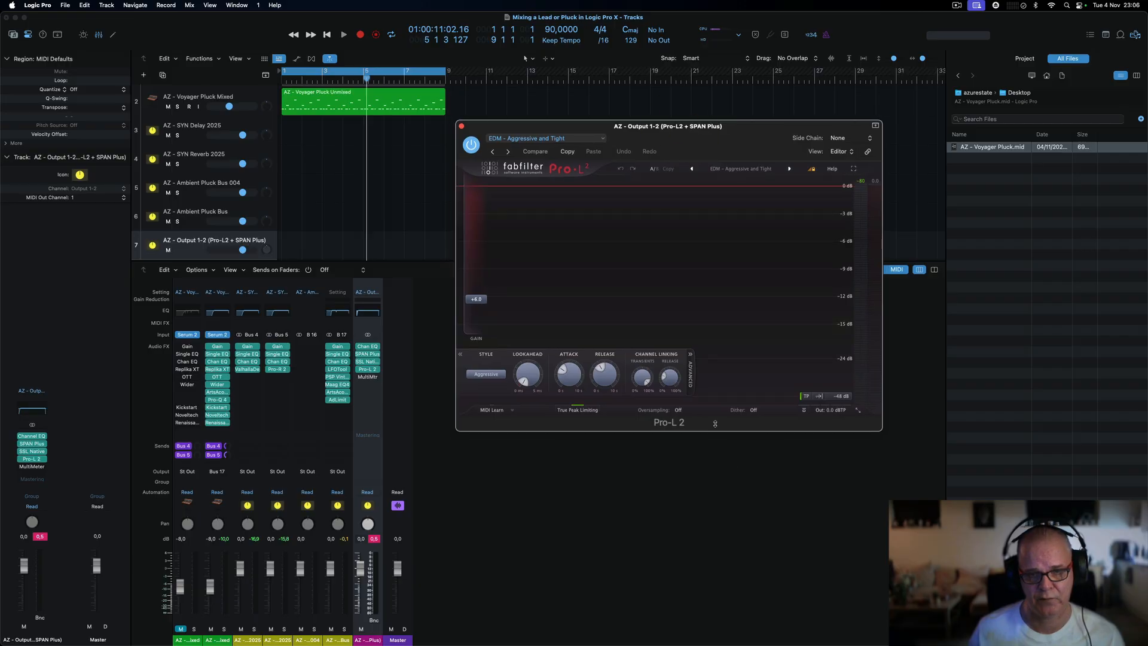
mouse_move(480, 304)
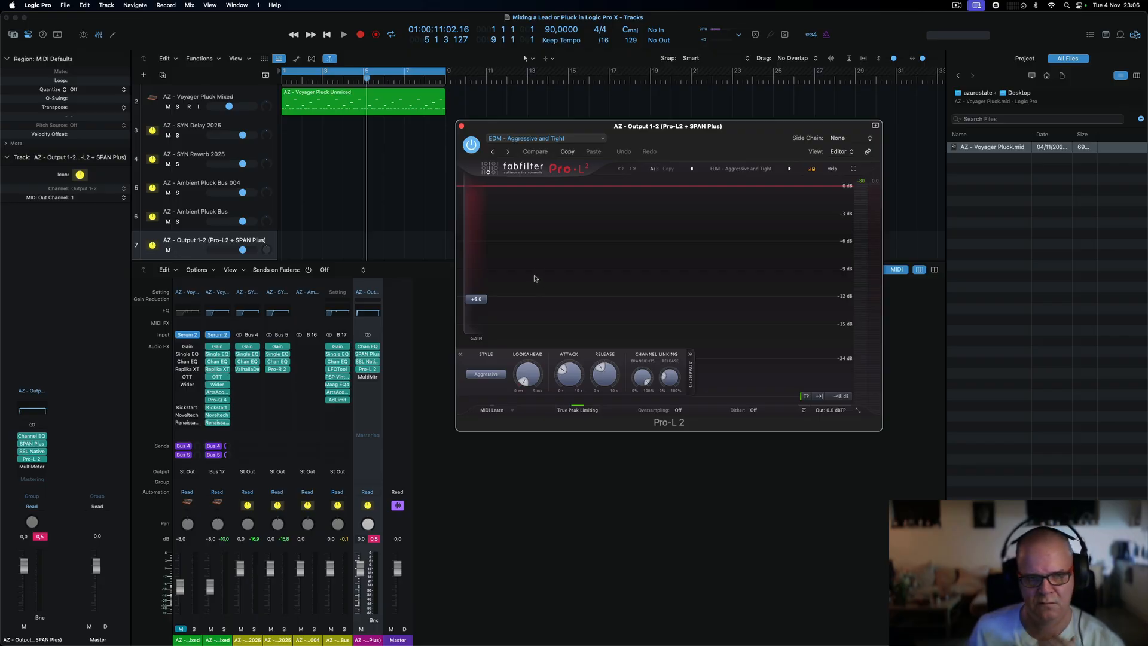
click(461, 127)
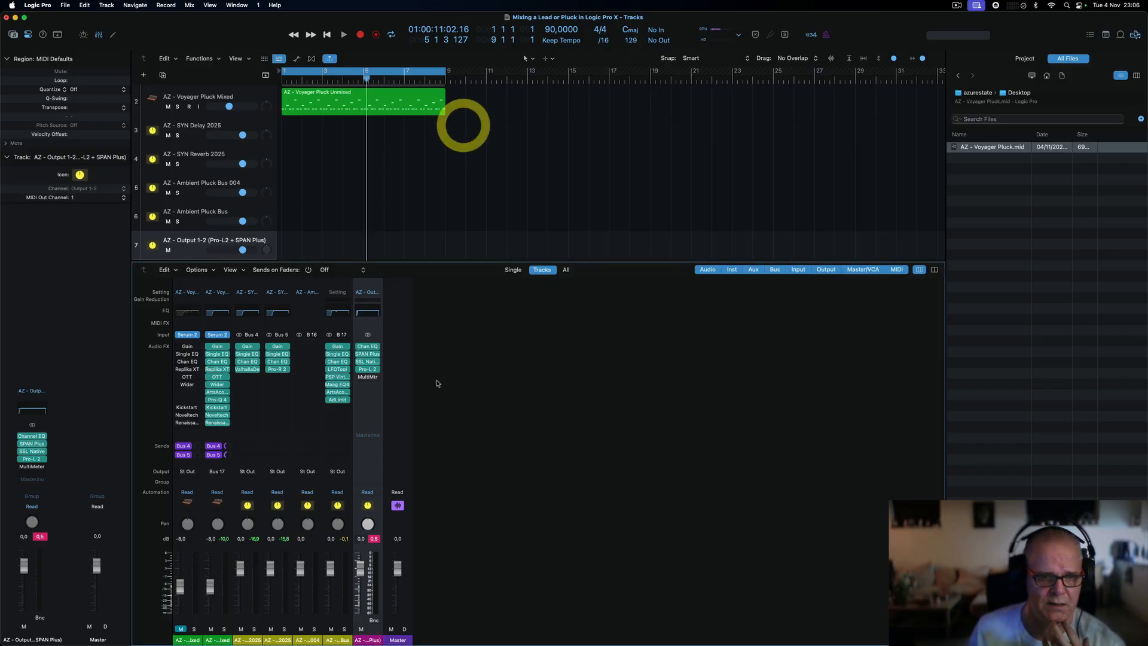
- Set the top of the MultiMeter analyzer scale to 0 dB and enable MultiMeter on the Output 1-2 channel
click(371, 377)
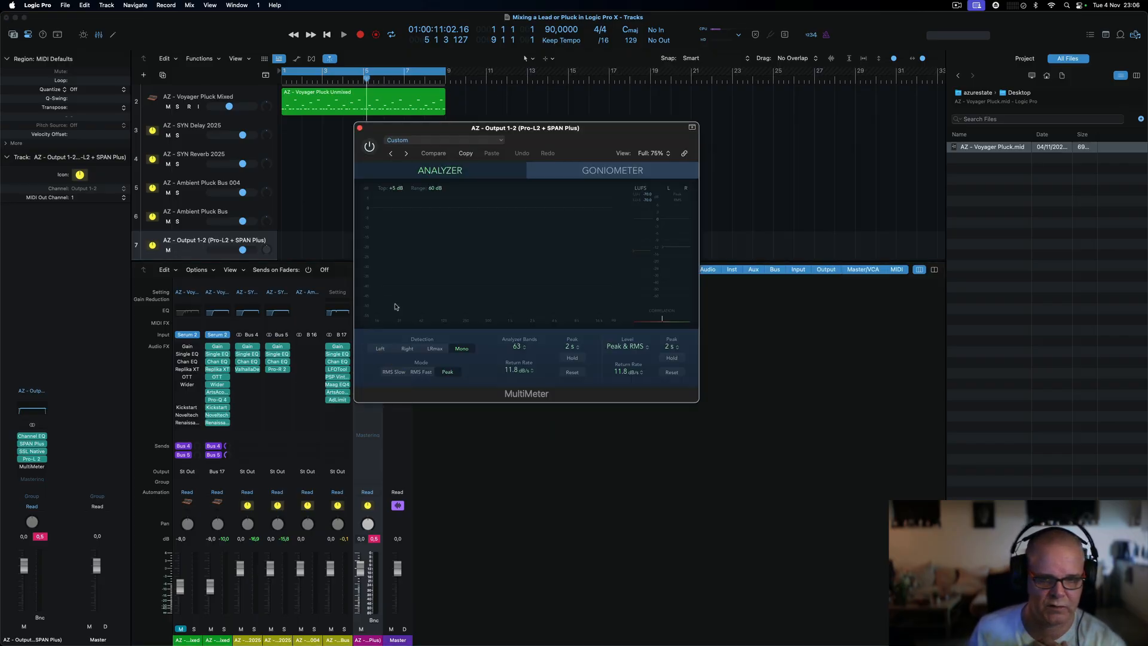
drag(520, 134, 816, 185)
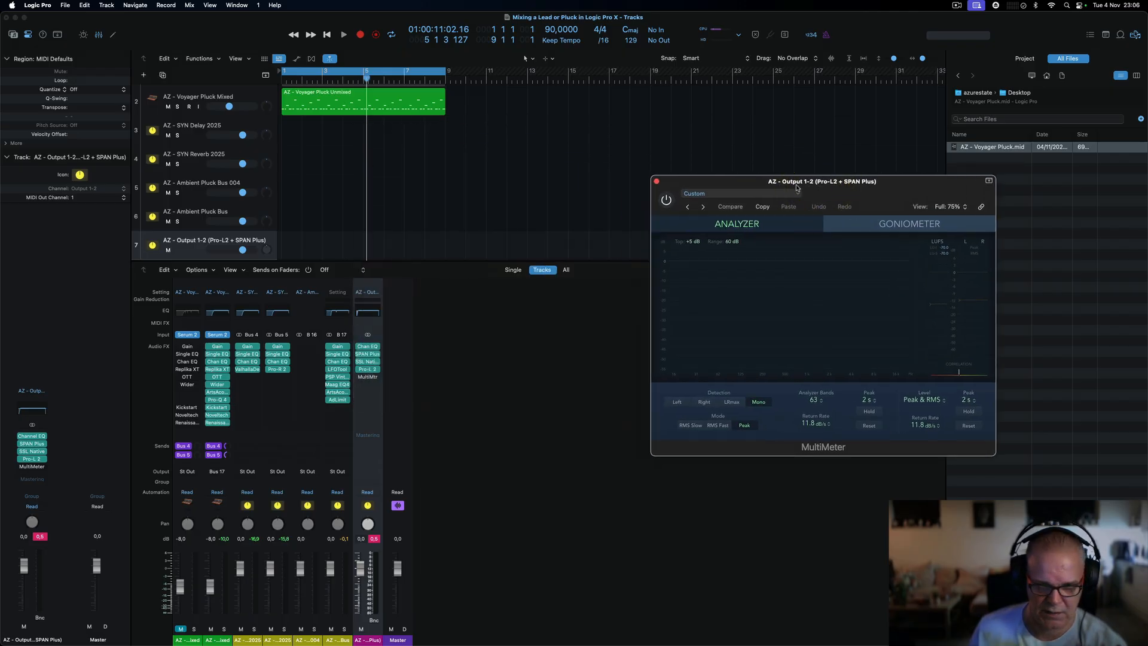
scroll(734, 279, down, 1)
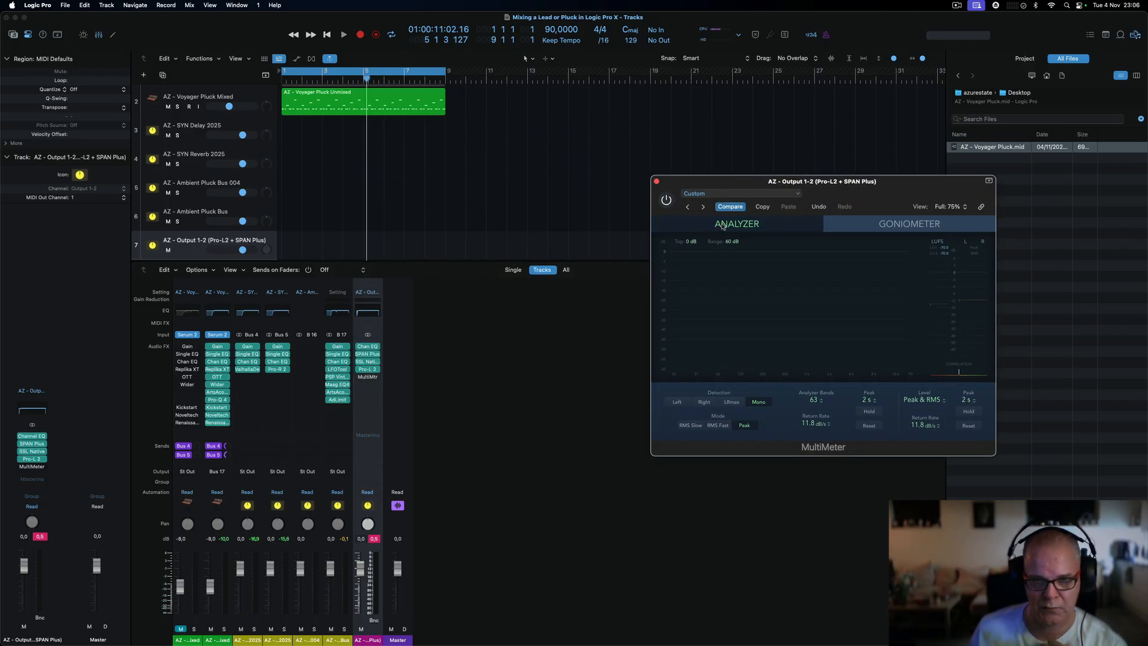
click(657, 181)
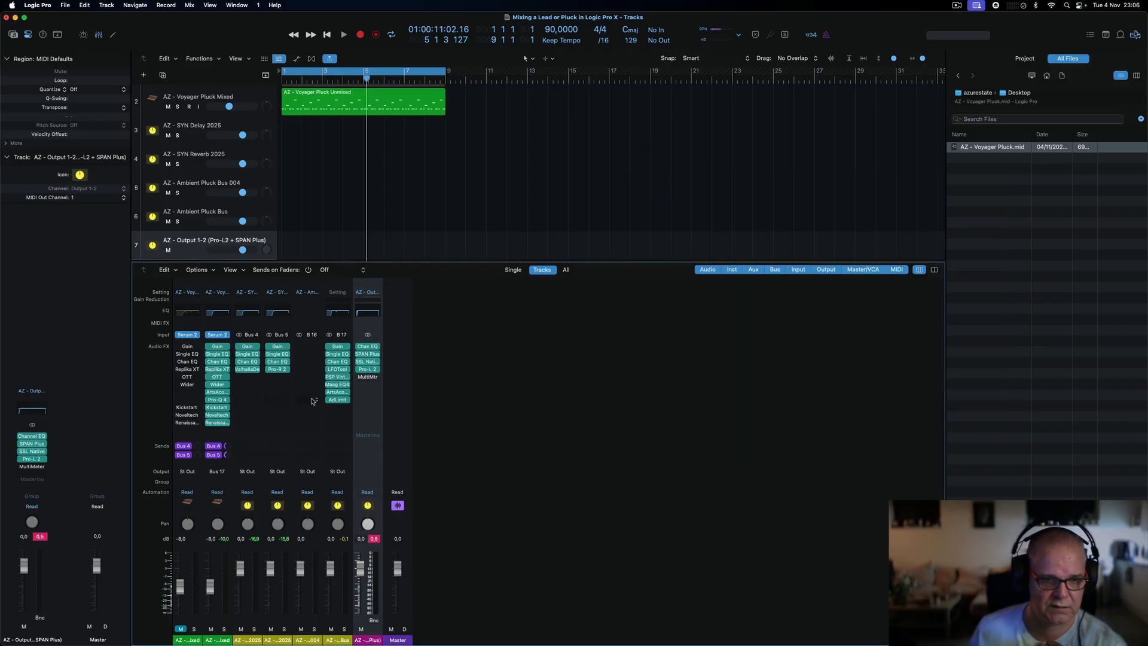
click(362, 377)
click(363, 378)
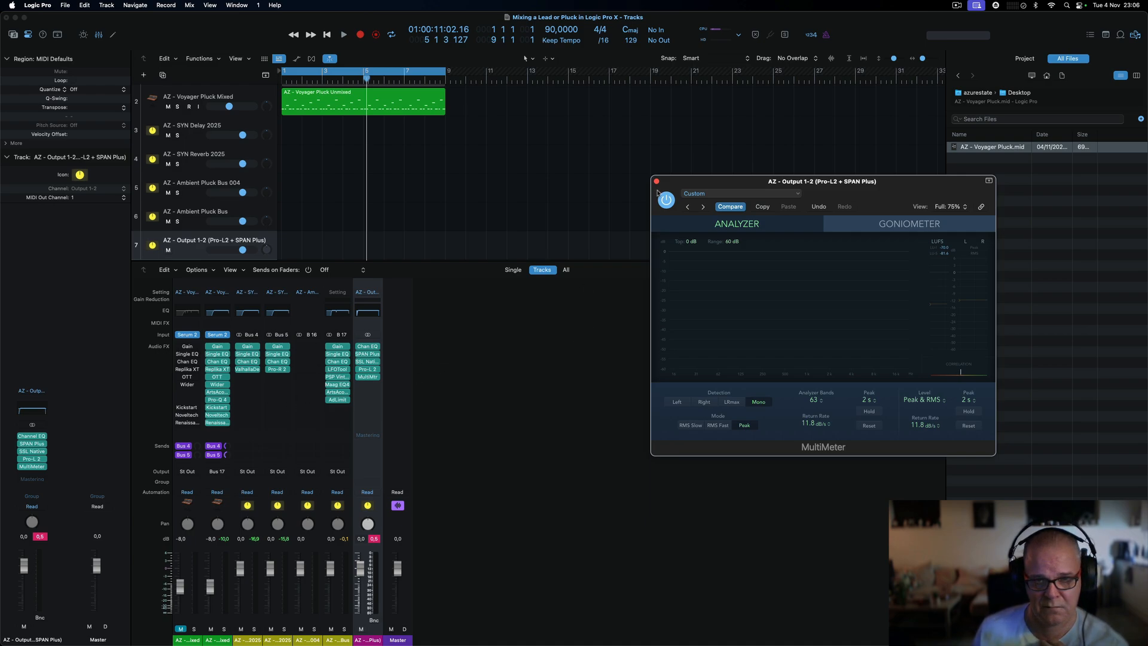
click(656, 182)
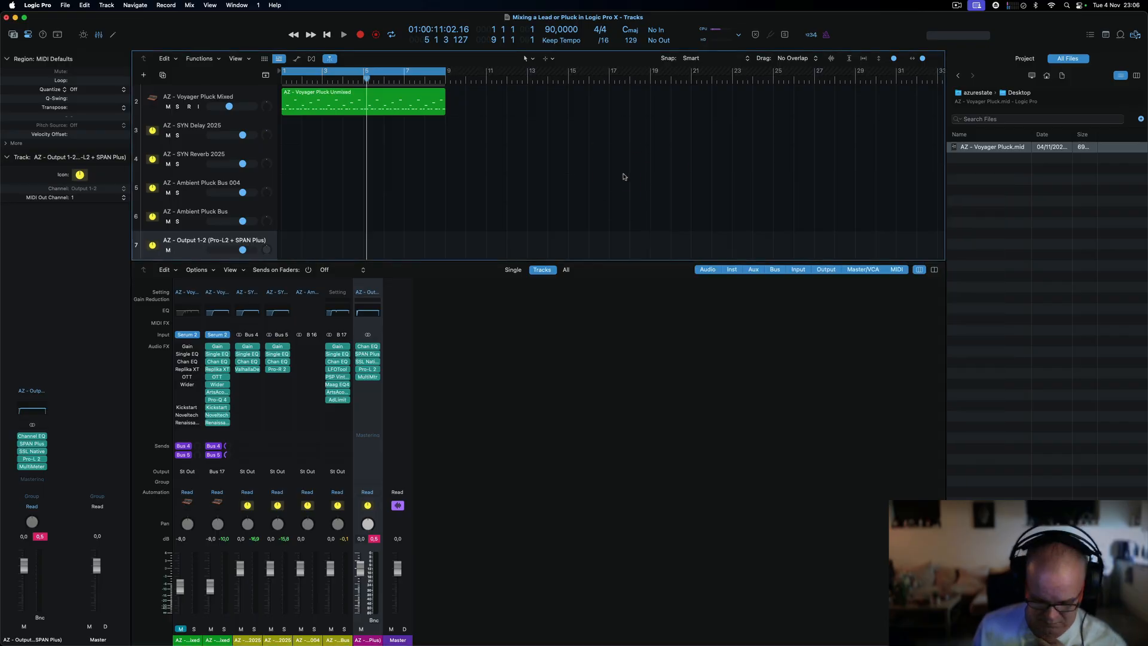
- Play from the start and compare the output with Pro-L 2 and the SSL bus compressor bypassed, re-enabling both
key(Return)
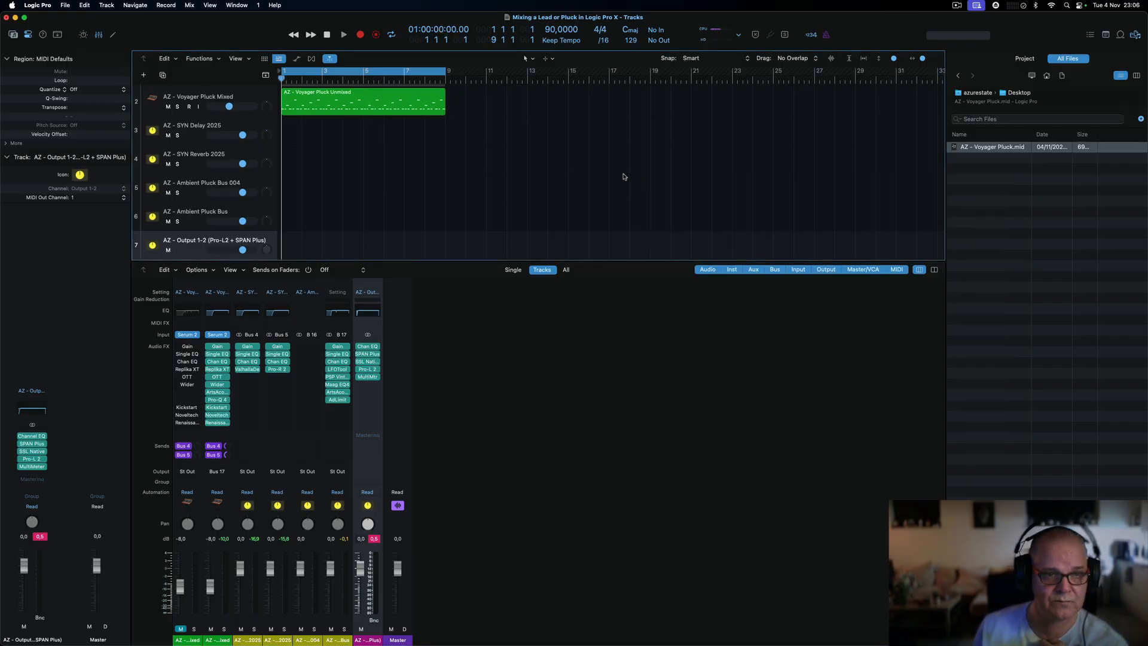
key(space)
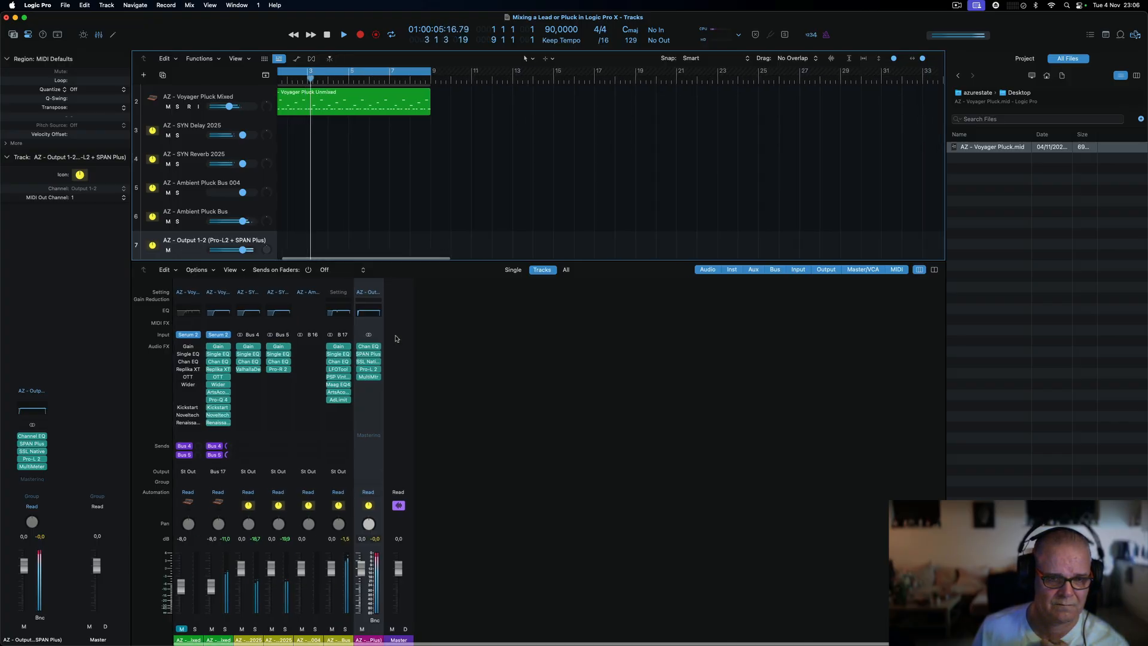
click(358, 369)
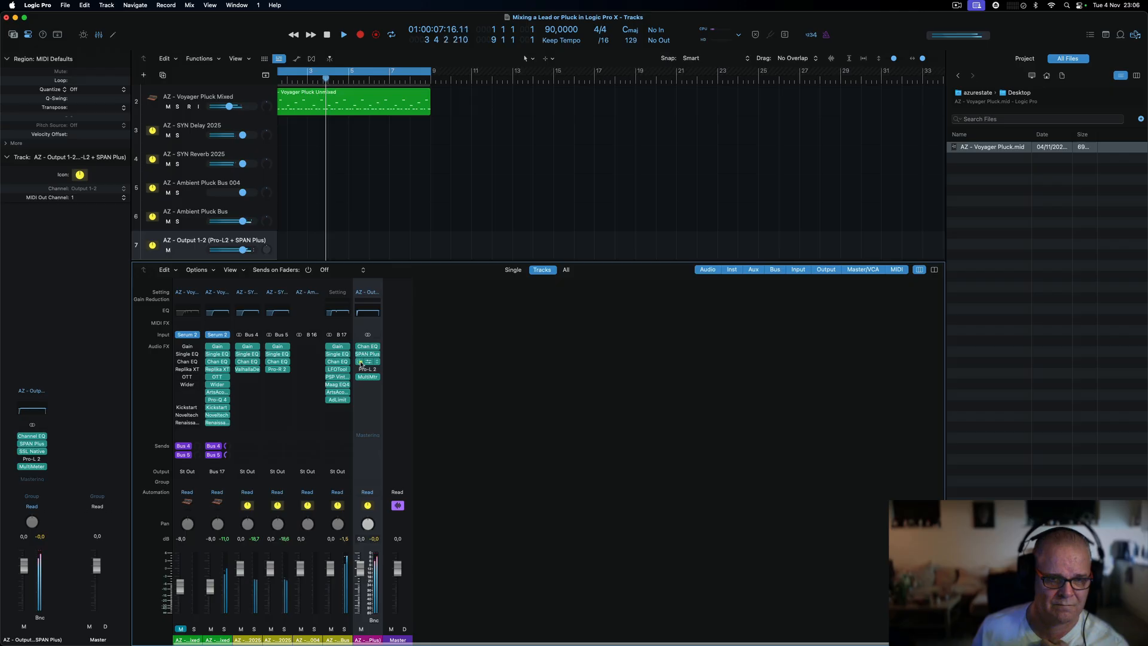
click(359, 362)
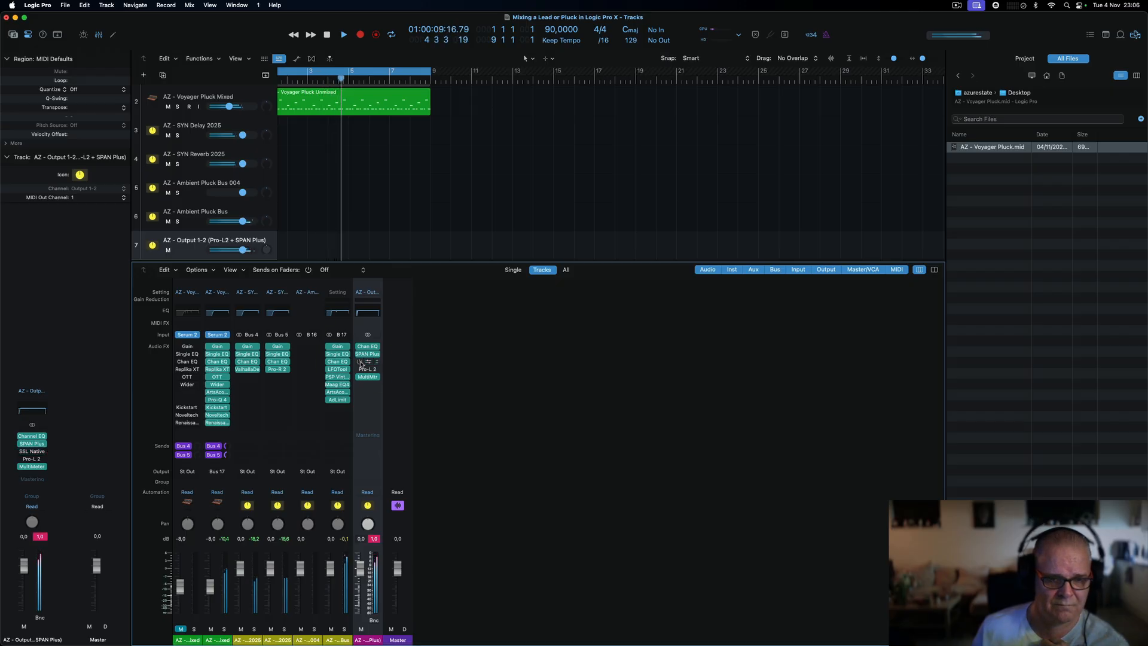
click(360, 362)
click(360, 369)
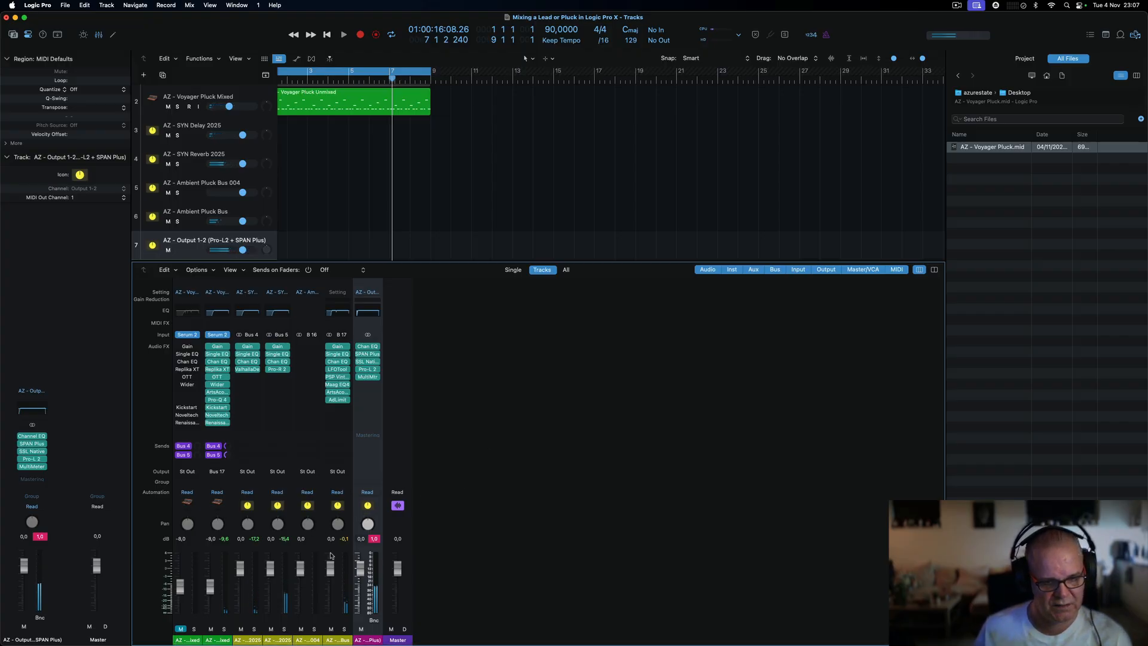
- Lower the AZ - Ambient Pluck Bus fader to -8.0 dB and play the project from the start to check the level
click(350, 523)
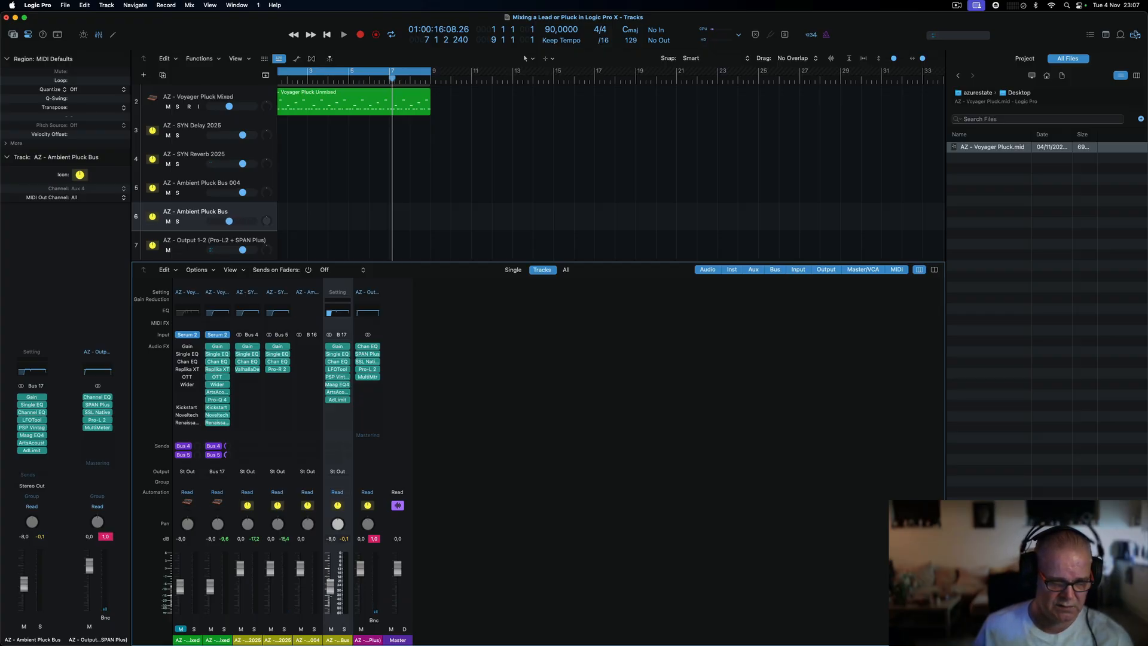
click(332, 589)
key(Return)
key(space)
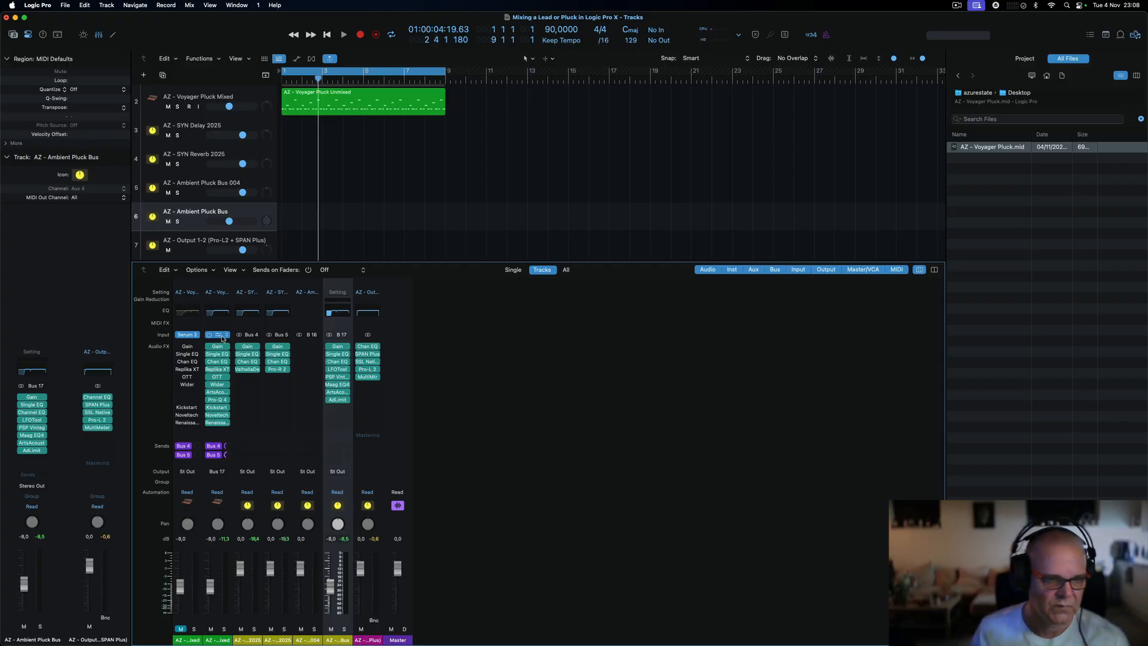
- Restart playback from the beginning and show the Single EQ Frequency automation on the AZ - Voyager Pluck Mixed track
scroll(222, 338, right, 1)
scroll(222, 341, left, 1)
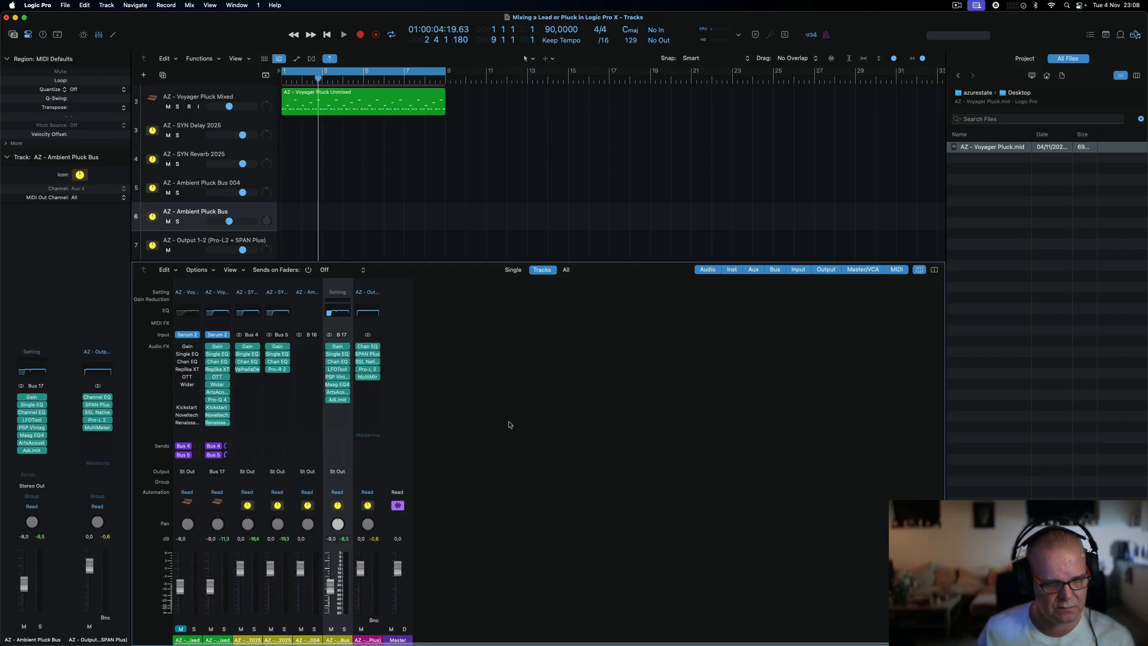
key(Return)
key(space)
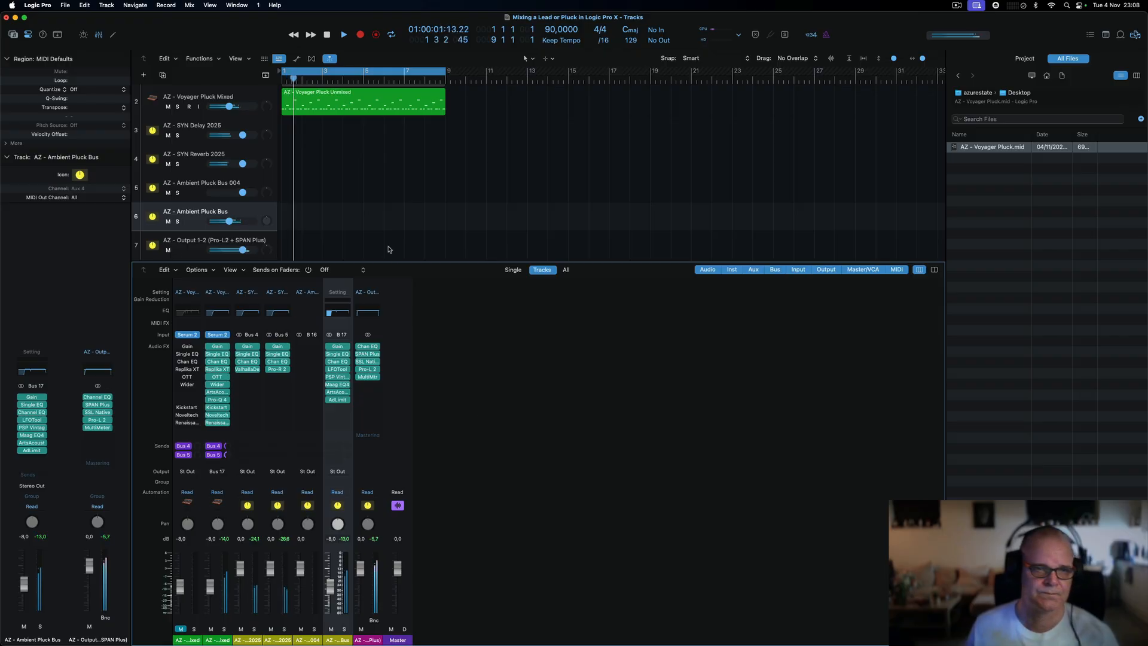
key(a)
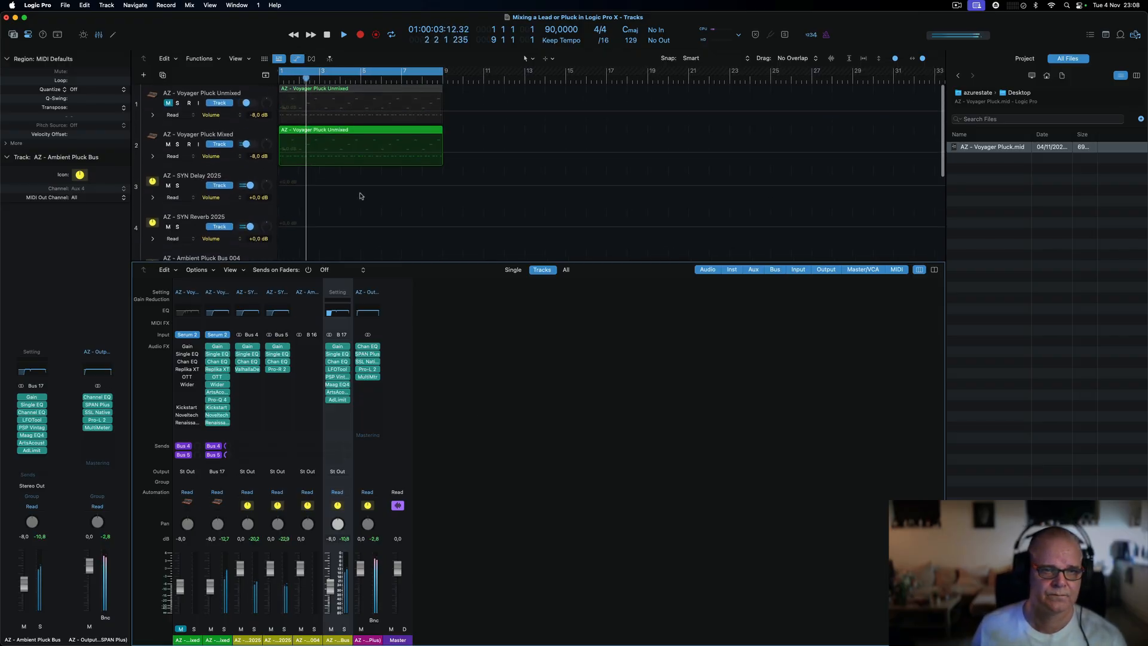
click(219, 157)
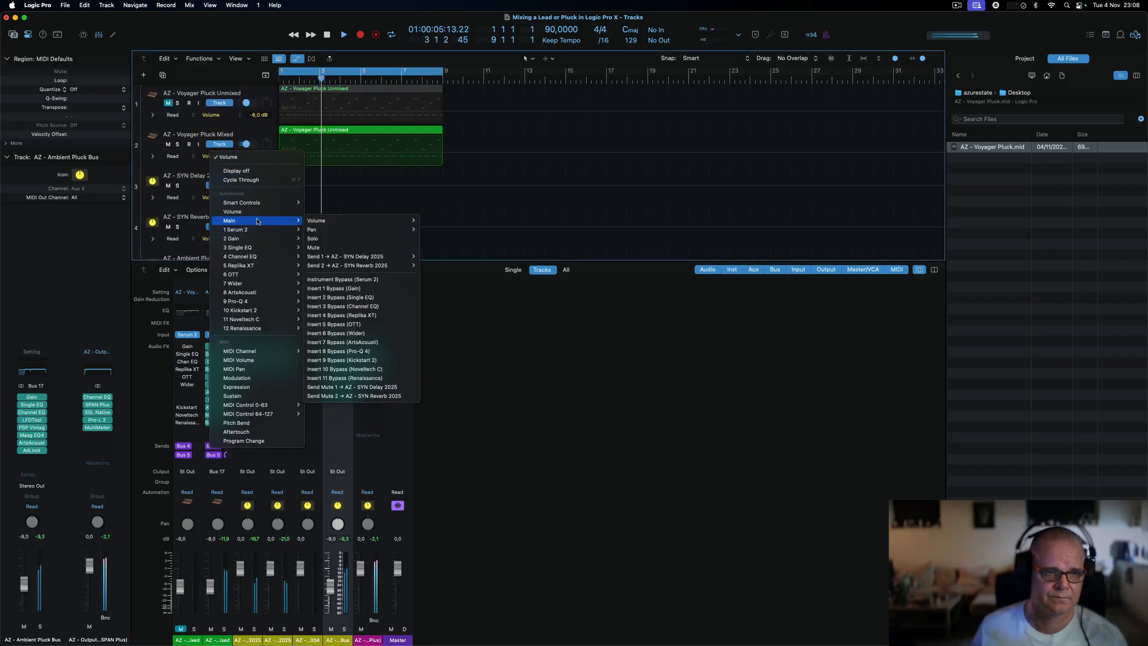
mouse_move(257, 233)
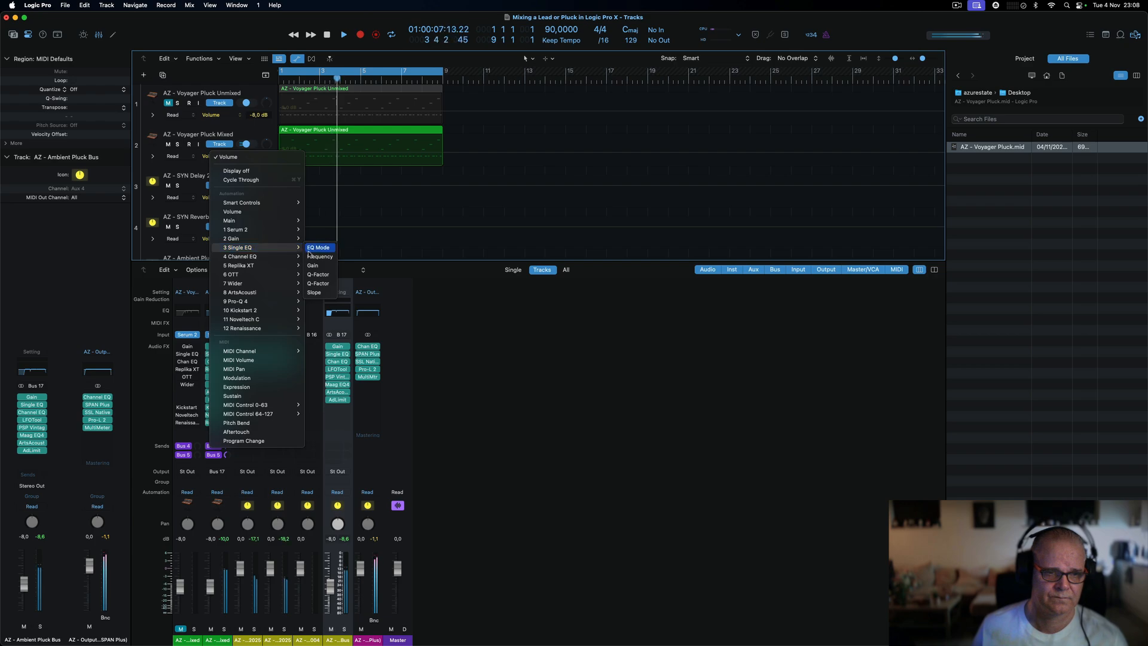
click(320, 256)
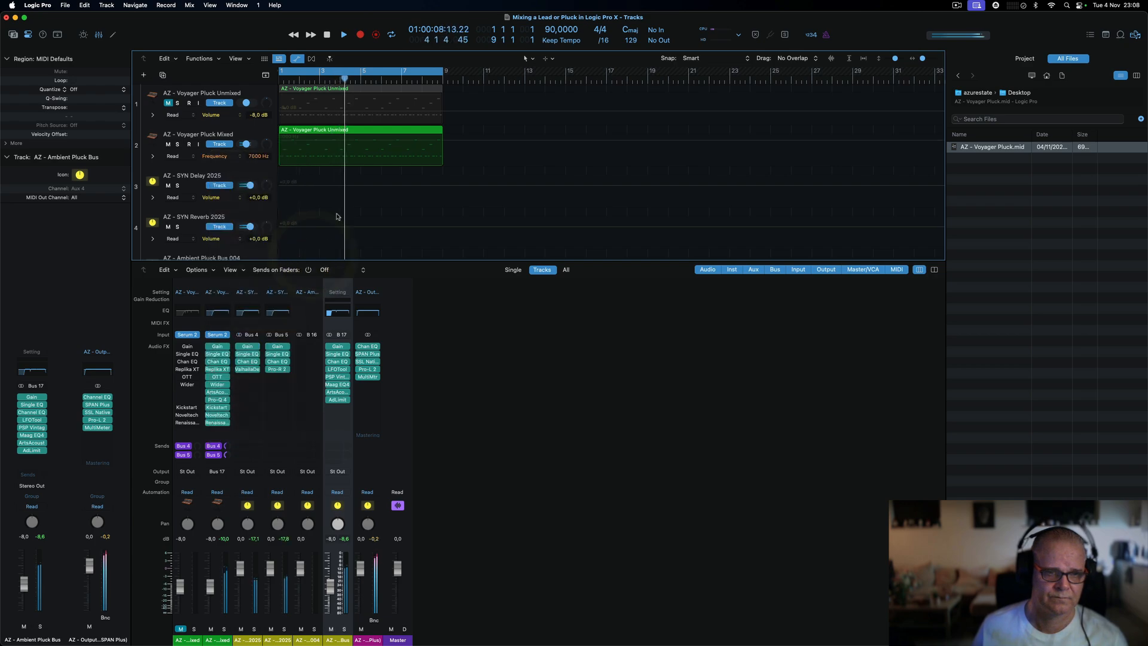
- Automate the Single EQ frequency on the mixed pluck track to rise from 520 Hz at bar 1 to 7000 Hz at the region's end
click(441, 140)
click(441, 141)
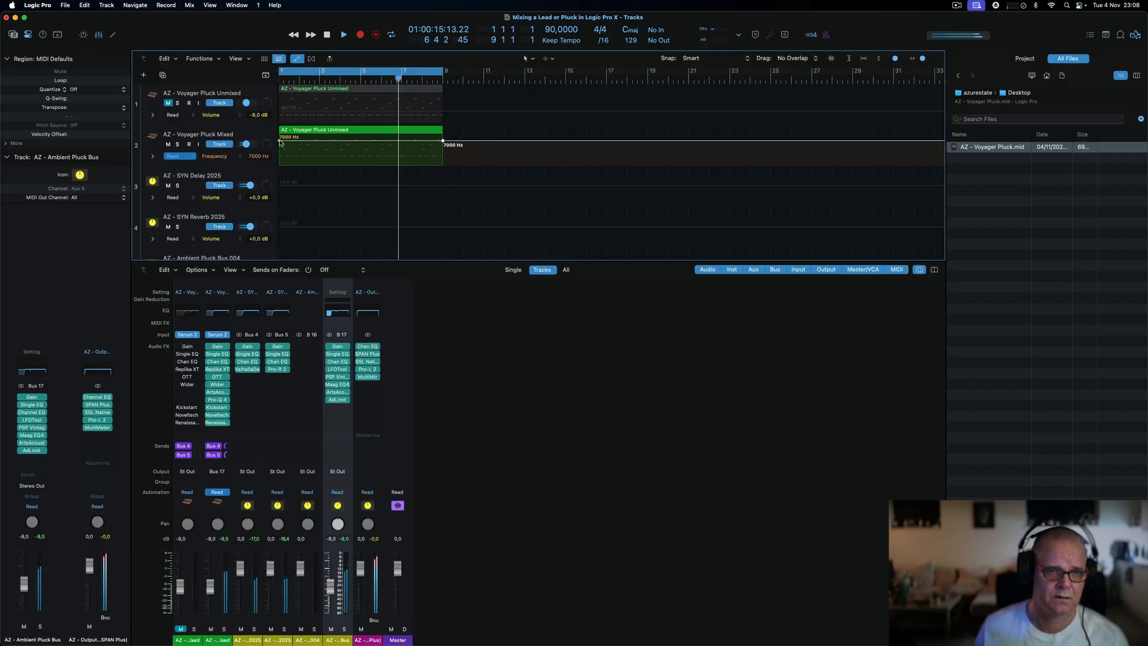
drag(280, 143, 277, 118)
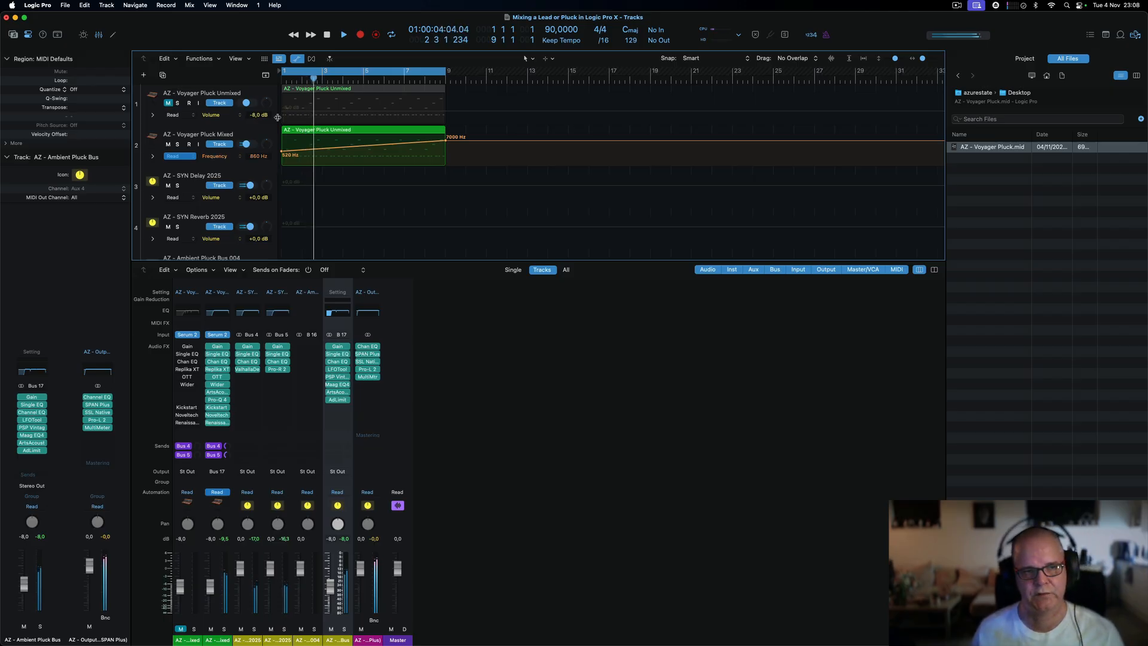
- Bend the frequency ramp downward into a slow-rising curve with the Automation Curve Tool, and restore the Pointer Tool
click(528, 59)
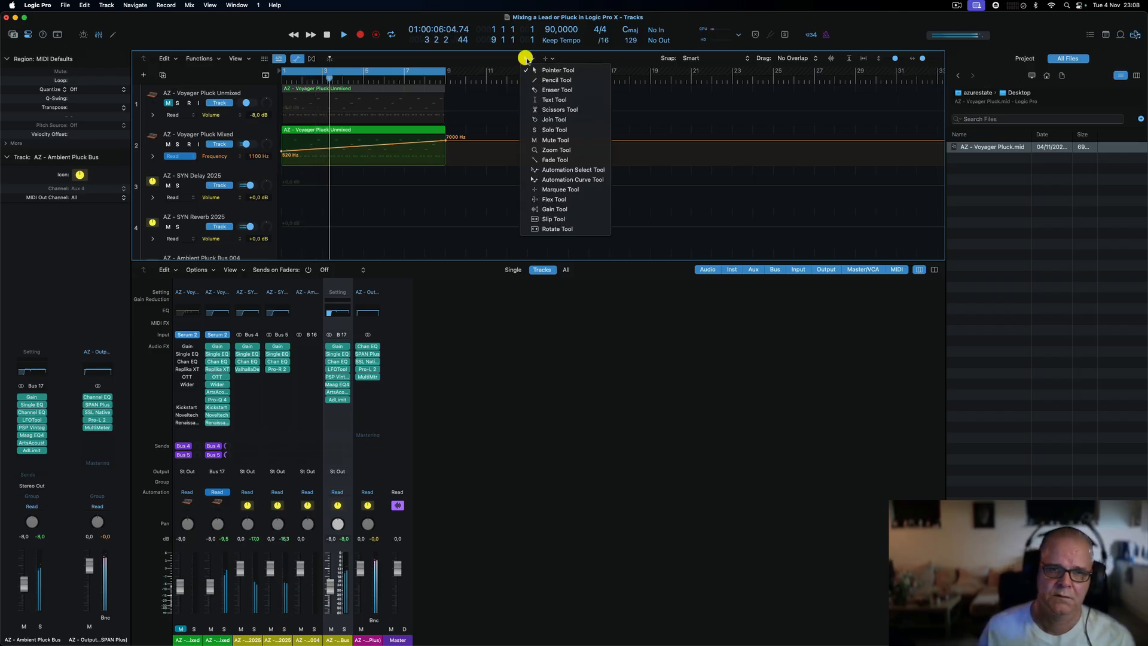
click(551, 179)
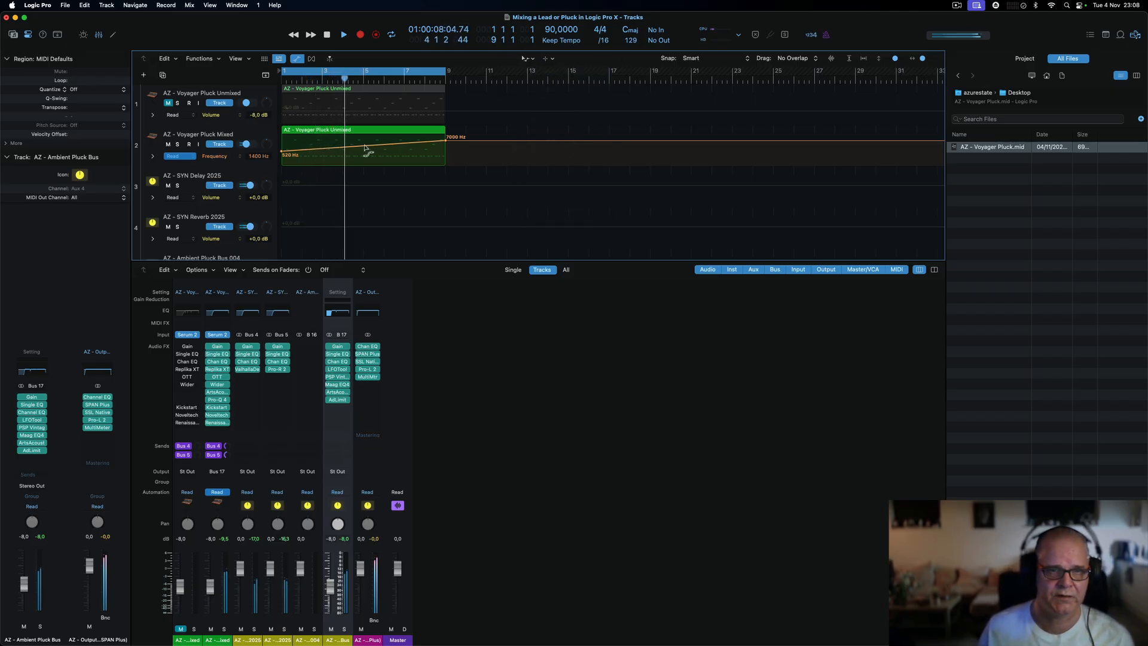
drag(364, 147, 366, 159)
click(526, 58)
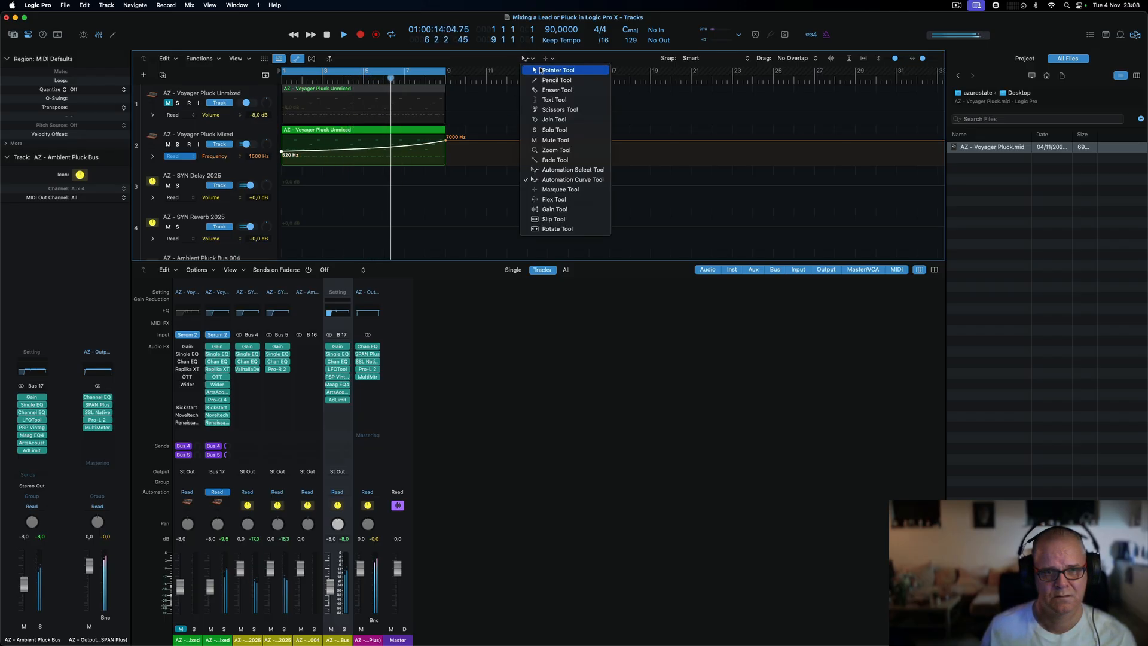
click(544, 70)
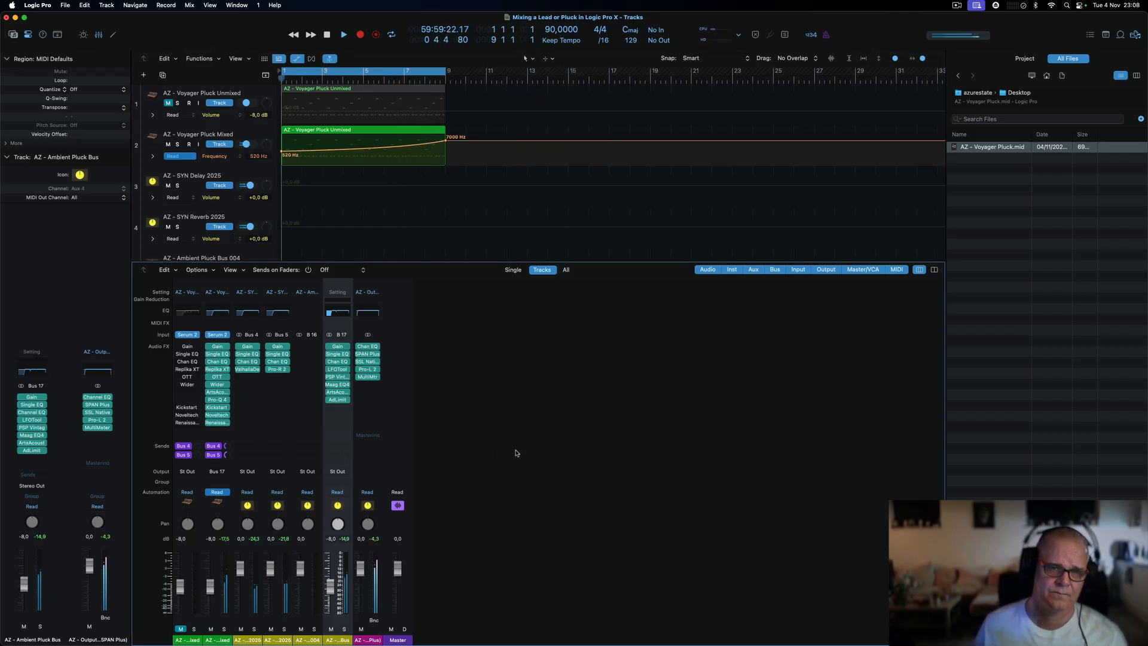
- Follow the frequency sweep in the mixed pluck's Single EQ during playback and check the output spectrum in MultiMeter
click(217, 355)
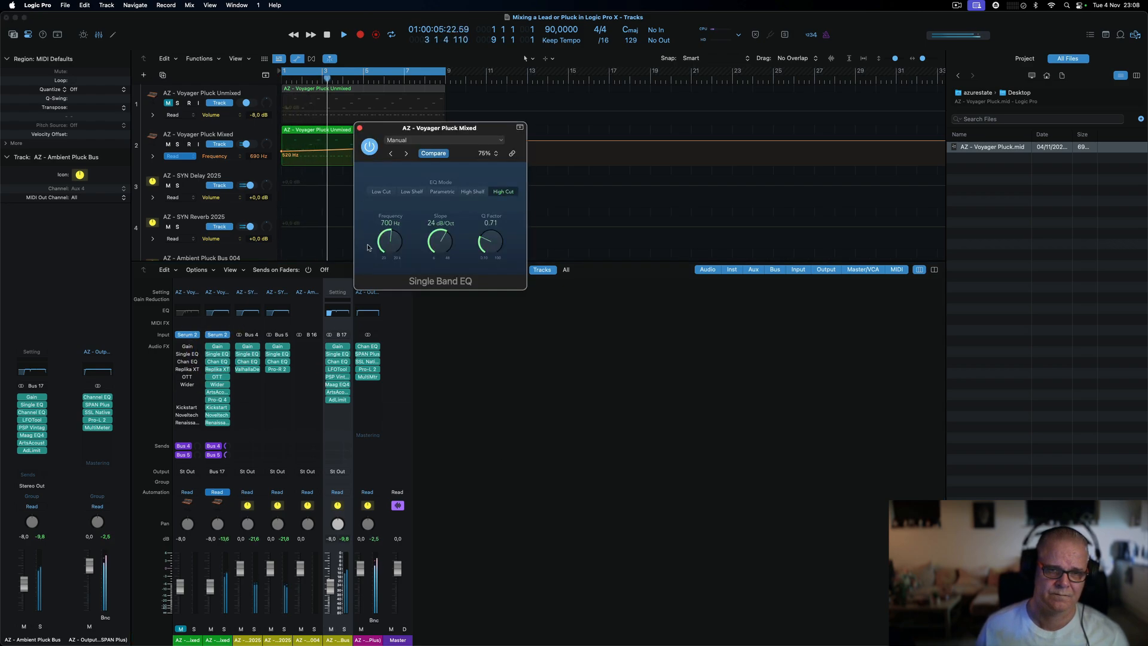
drag(501, 133, 789, 175)
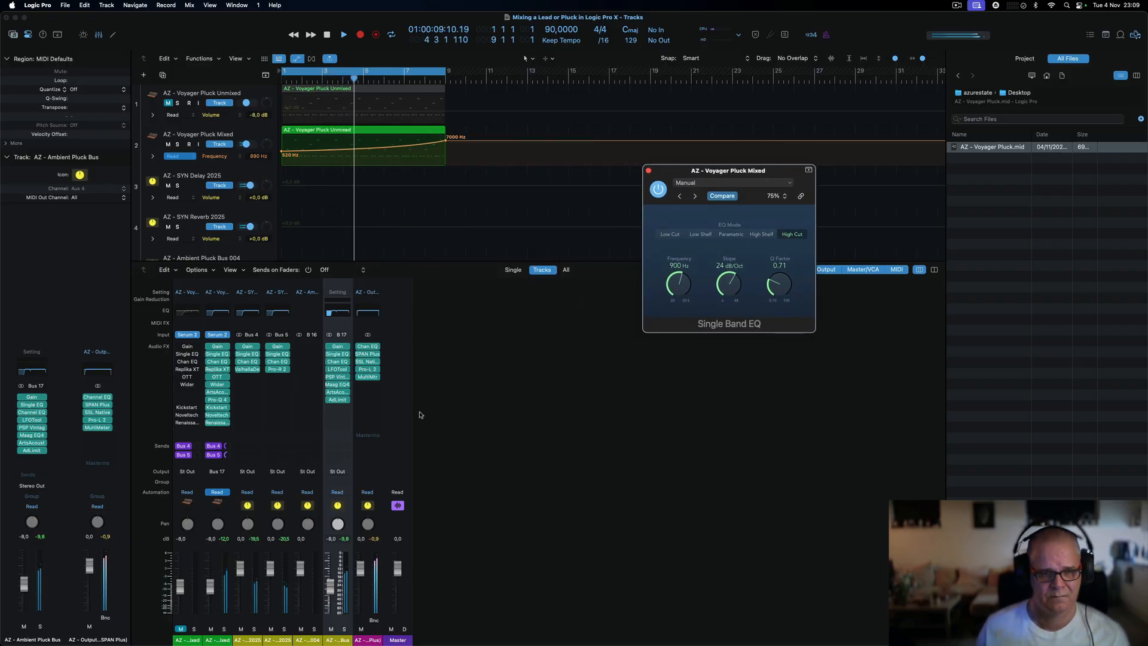
click(367, 377)
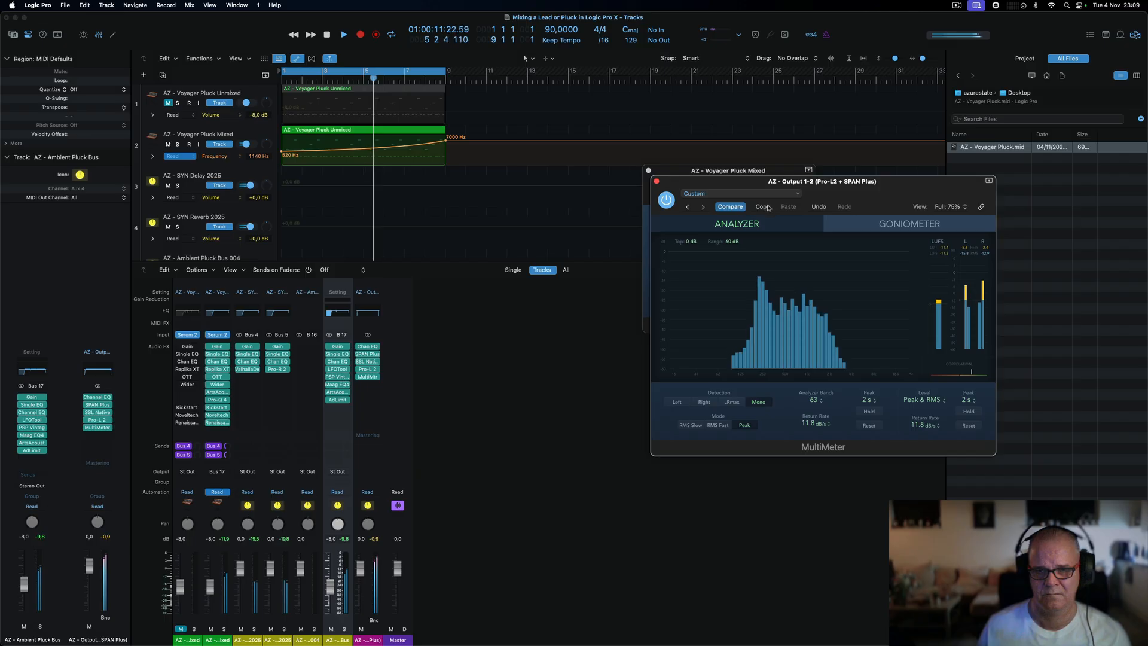
click(741, 193)
click(888, 184)
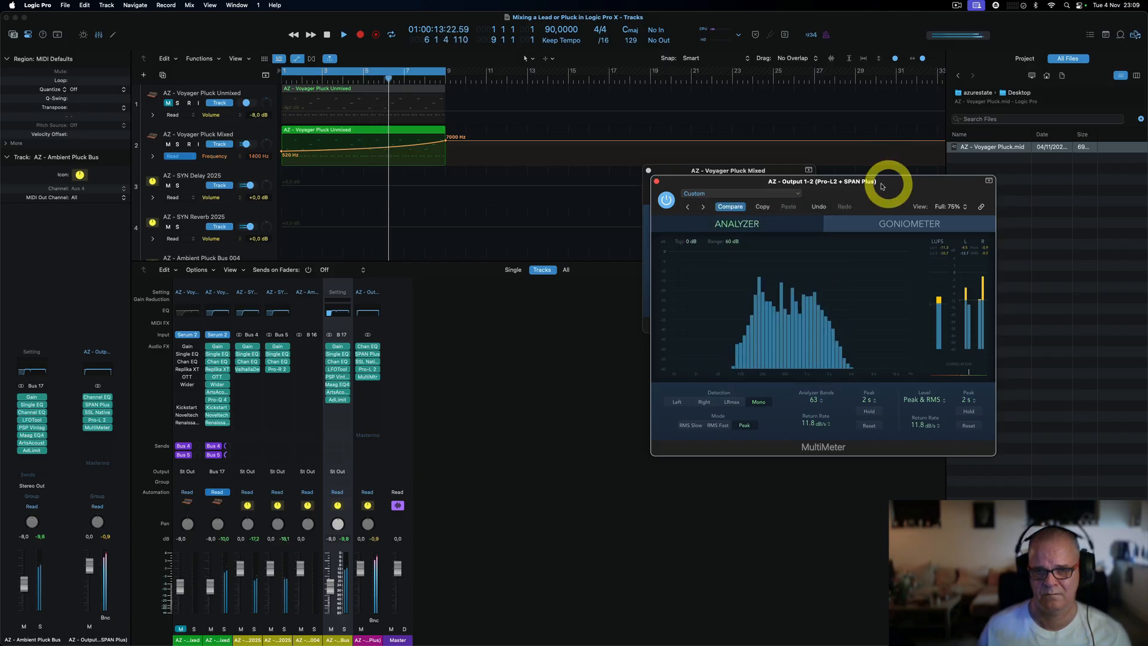
click(957, 206)
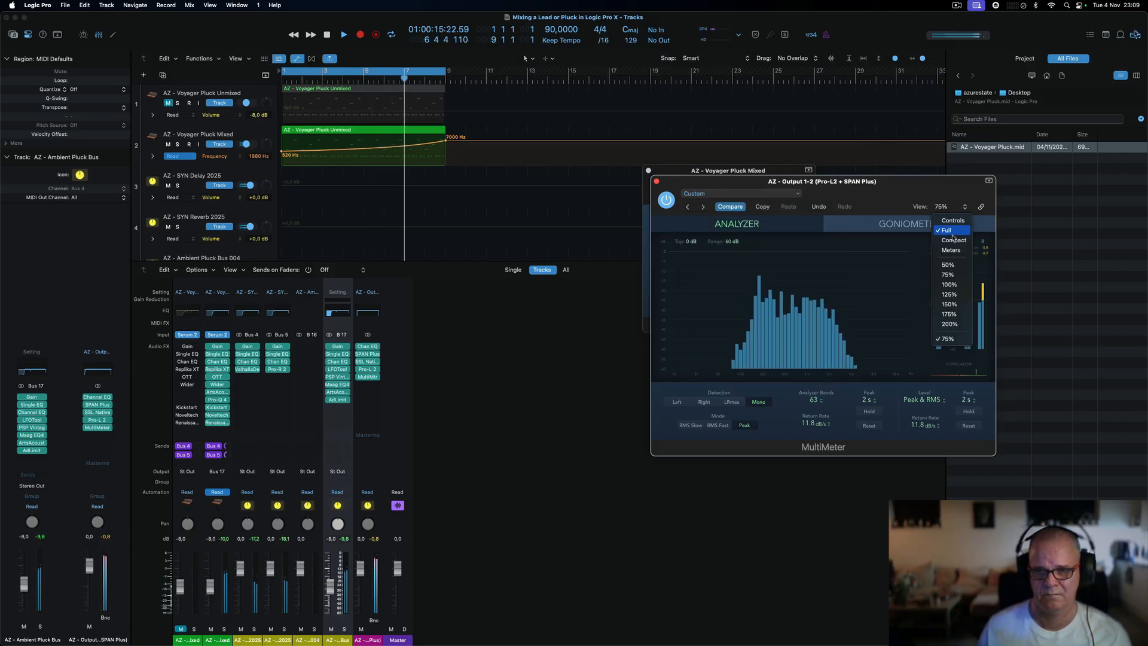
click(947, 274)
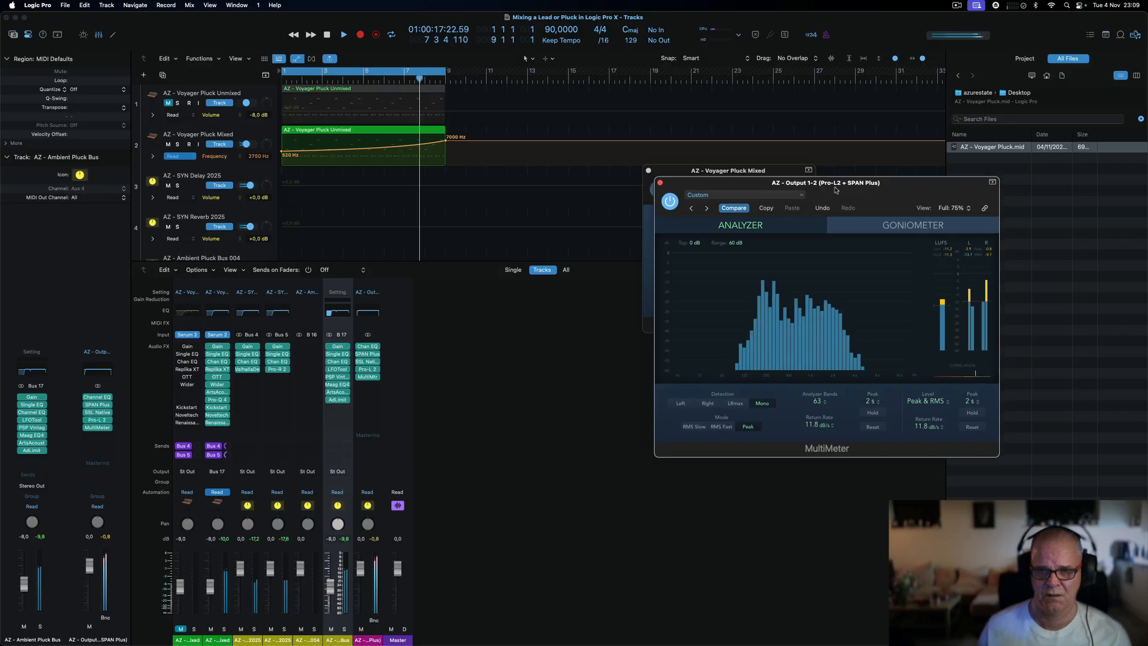
drag(659, 182, 767, 293)
click(765, 294)
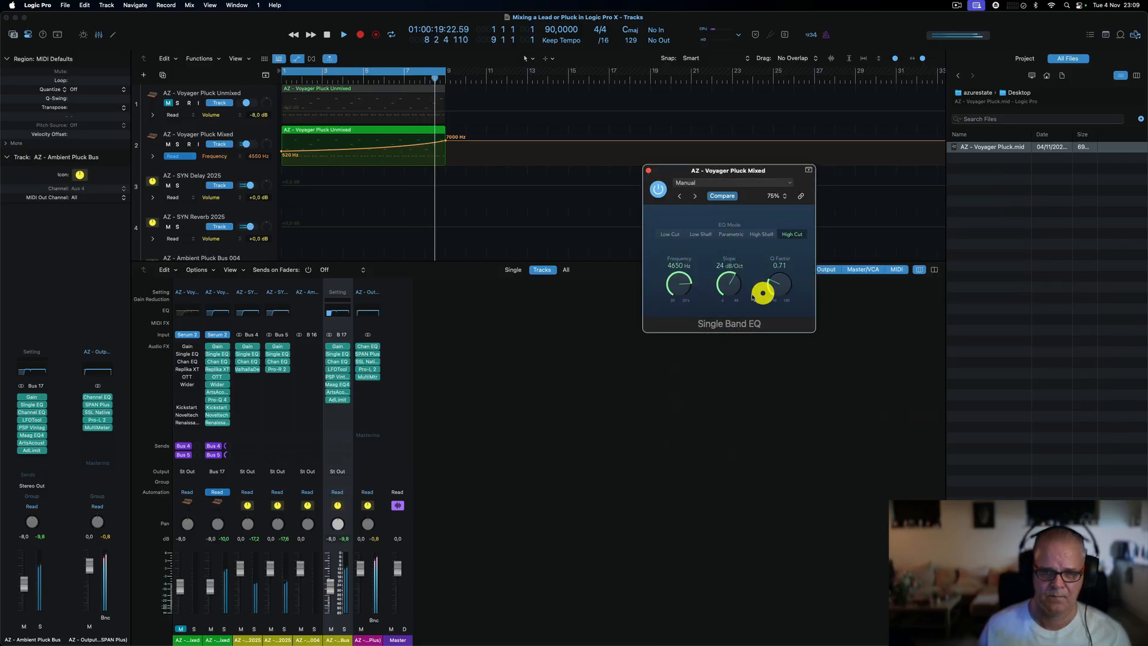
- Open SPAN Plus on the output channel and restart playback to examine the frequency spectrum
click(368, 355)
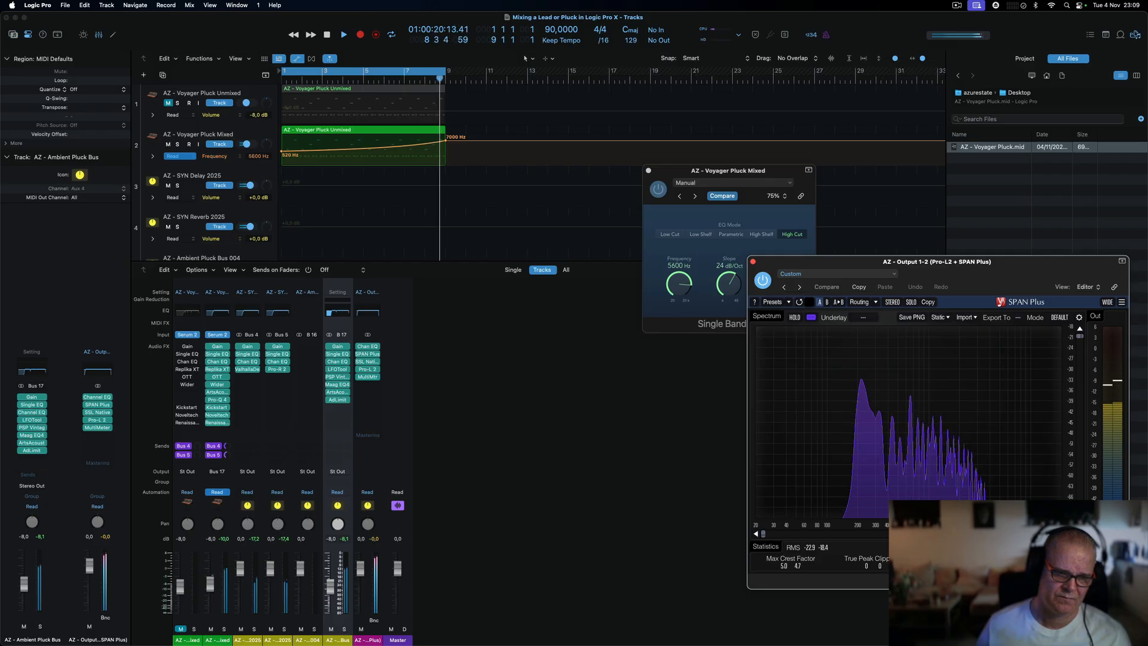
click(210, 578)
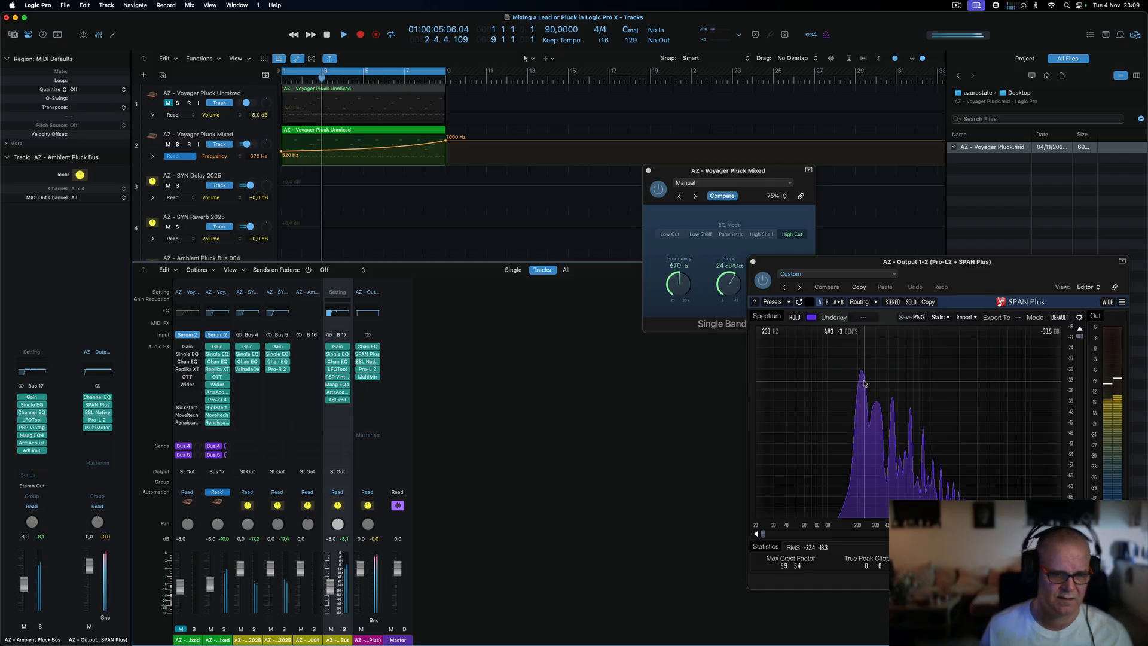
key(Return)
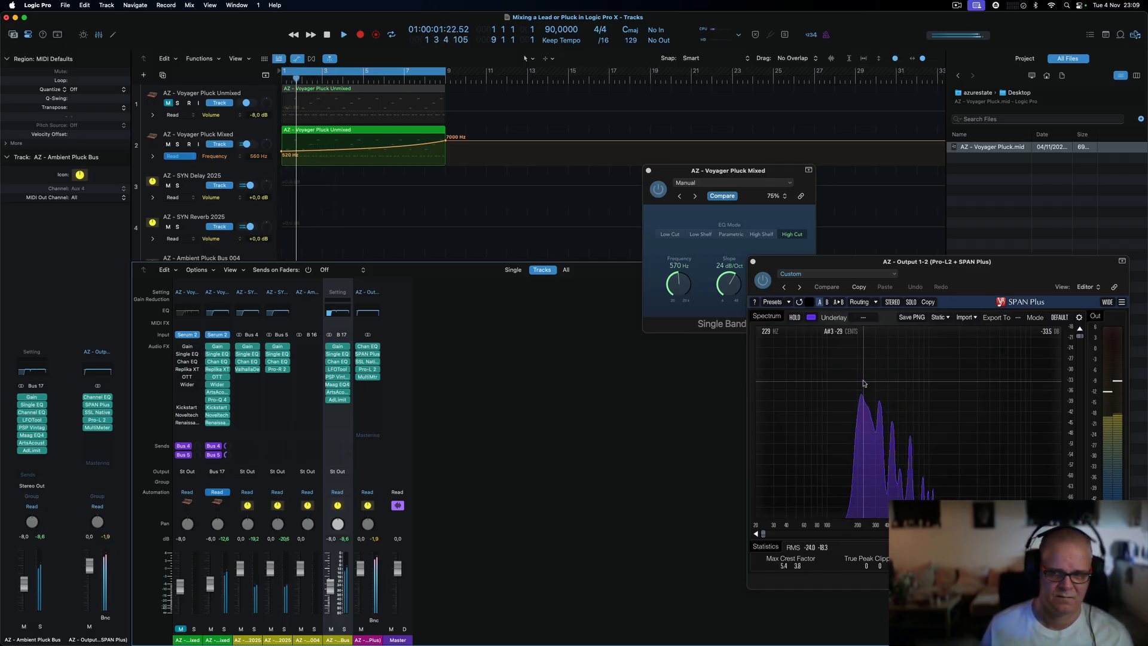
- In the mixed pluck's Channel EQ, set the low-mid bell band to 234 Hz, -3.5 dB and a Q of 0.41
click(223, 313)
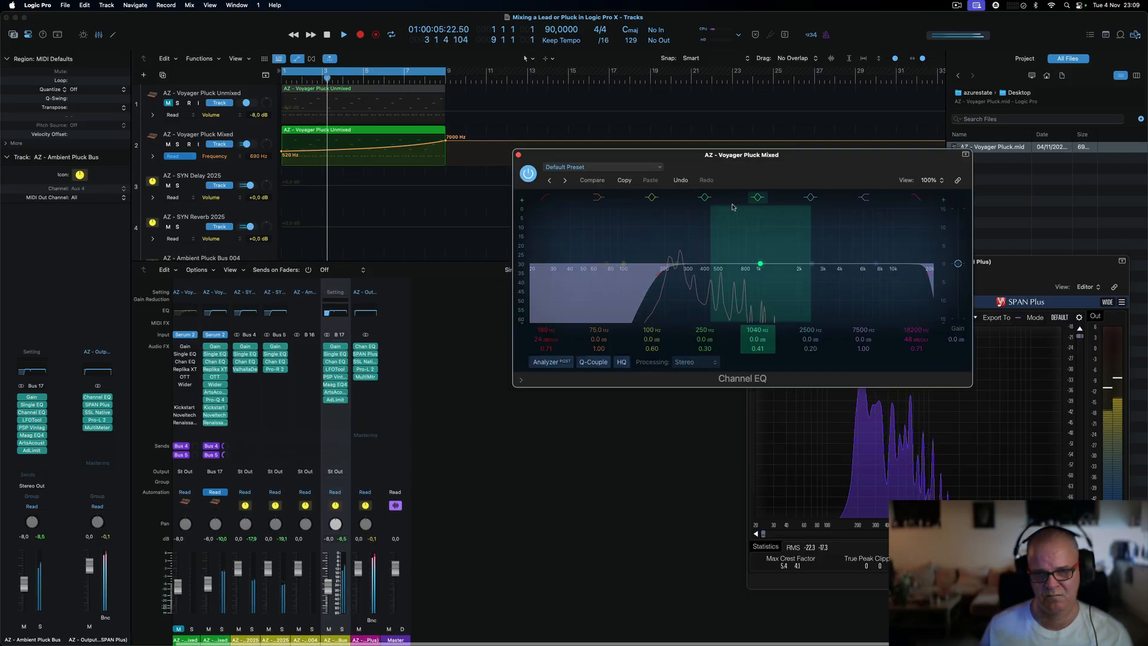
drag(745, 167, 421, 134)
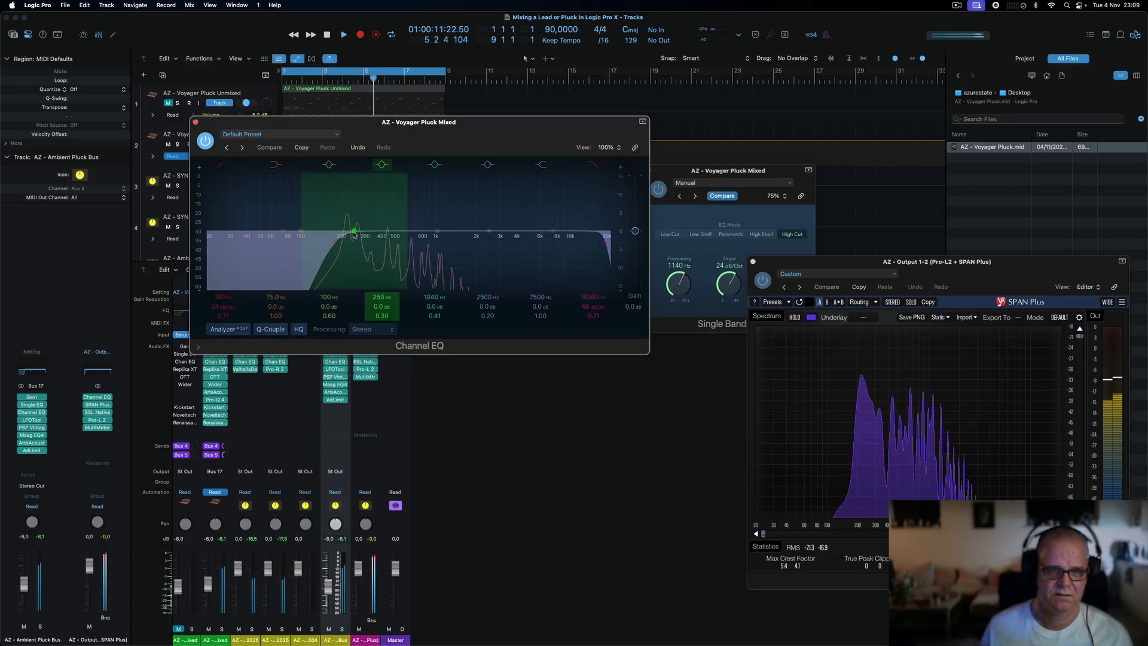
drag(353, 234, 352, 239)
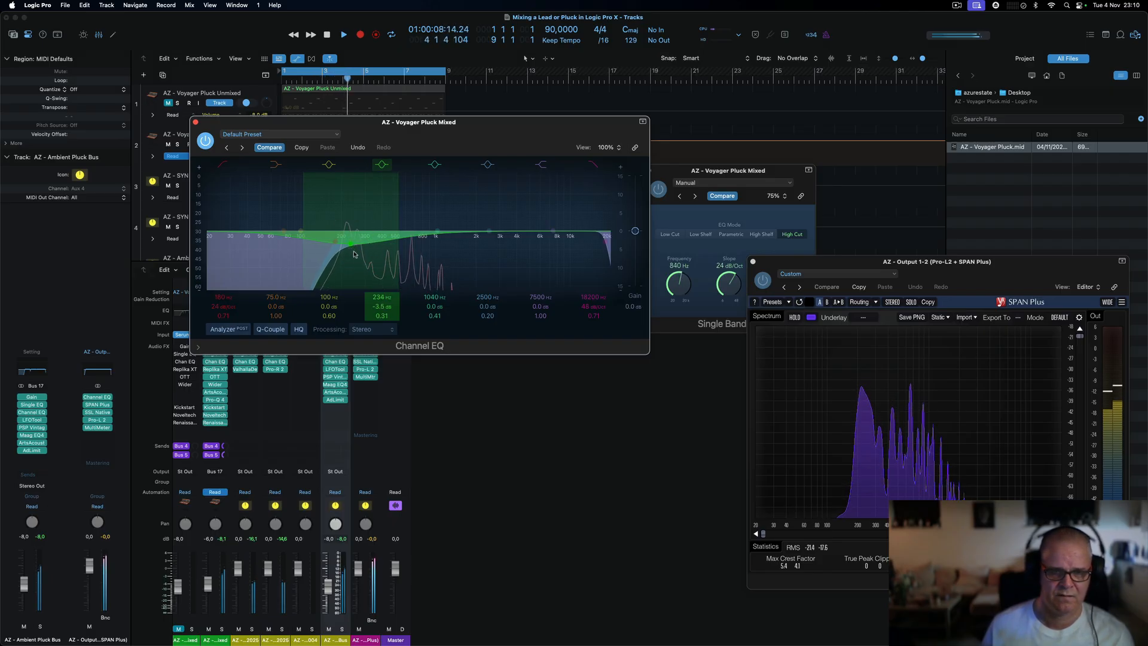
drag(383, 316, 382, 313)
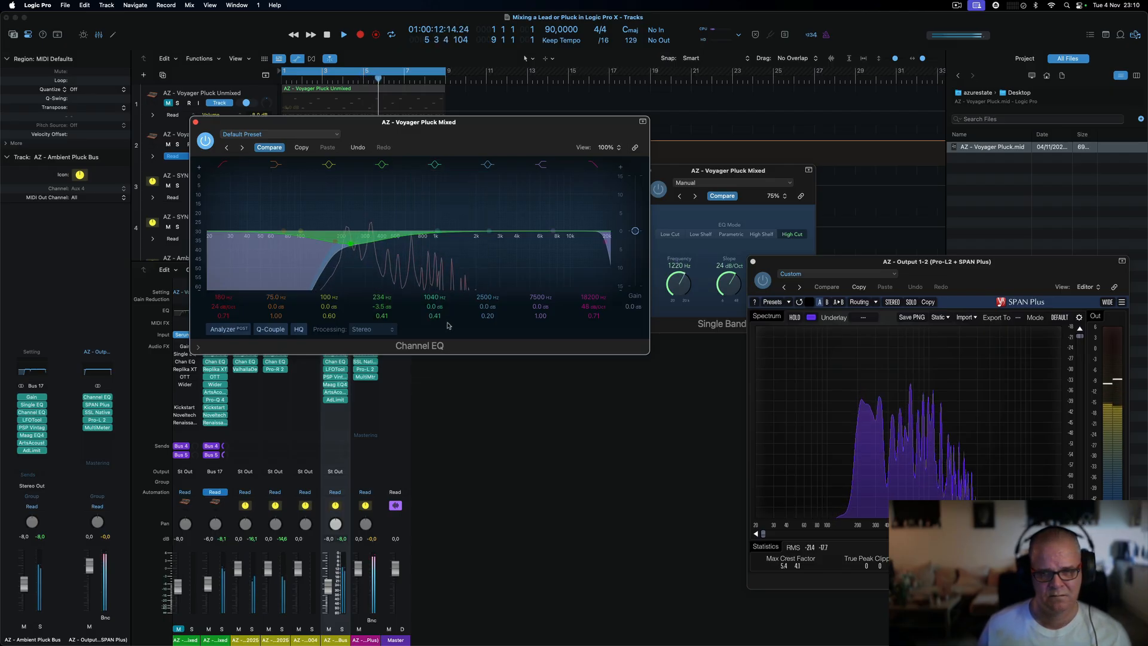
- Add a narrow cut at 2980 Hz with -6.5 dB gain and a Q of 5.90, and close the Channel EQ
mouse_move(862, 395)
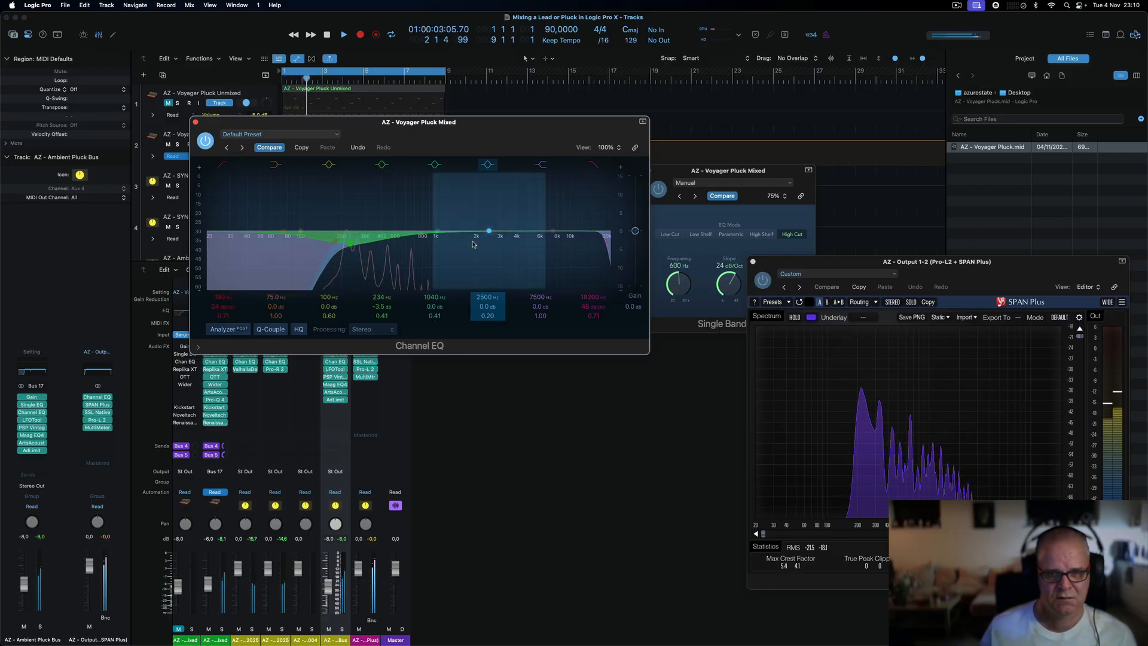
mouse_move(491, 232)
mouse_down()
mouse_move(514, 232)
mouse_move(500, 231)
mouse_up()
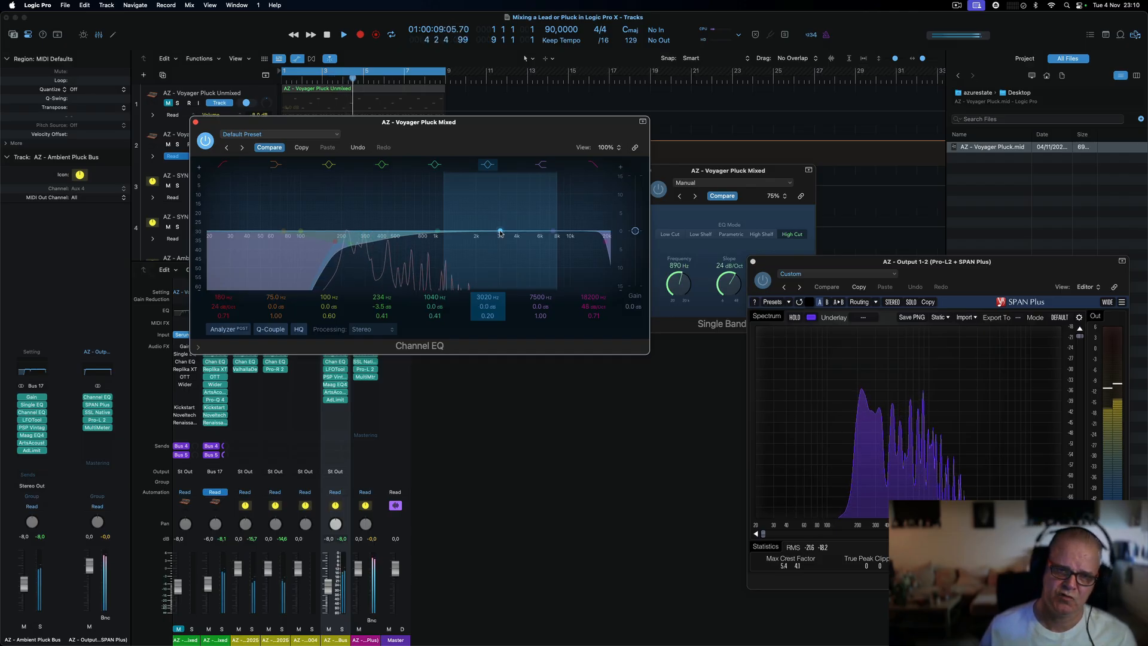
drag(501, 234, 499, 251)
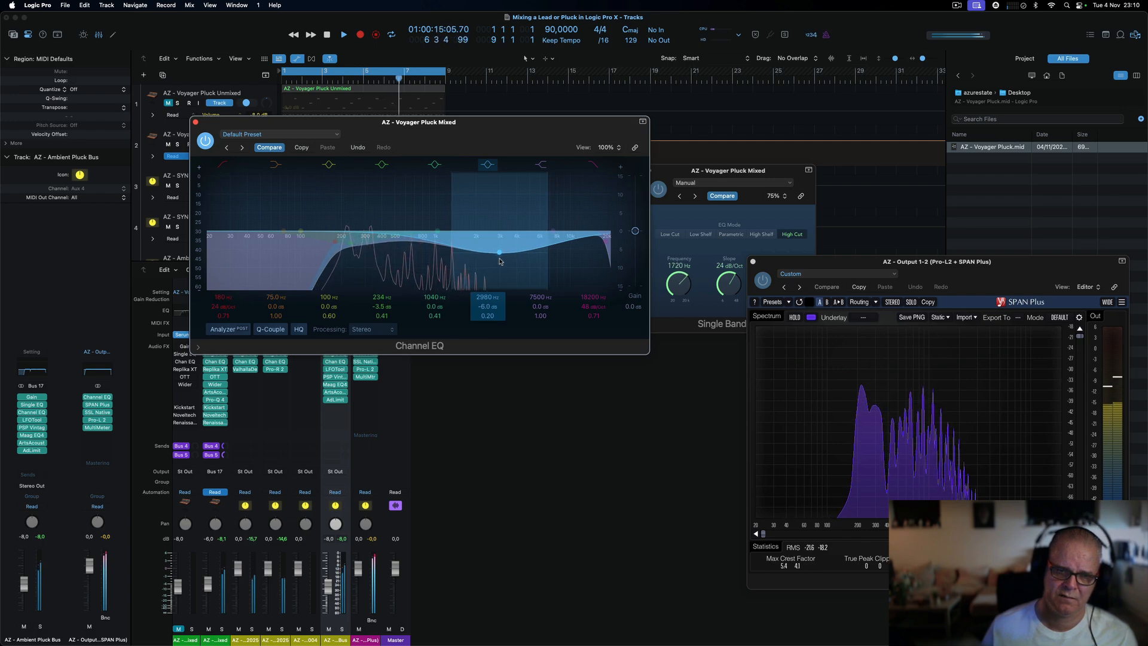
drag(500, 259, 500, 260)
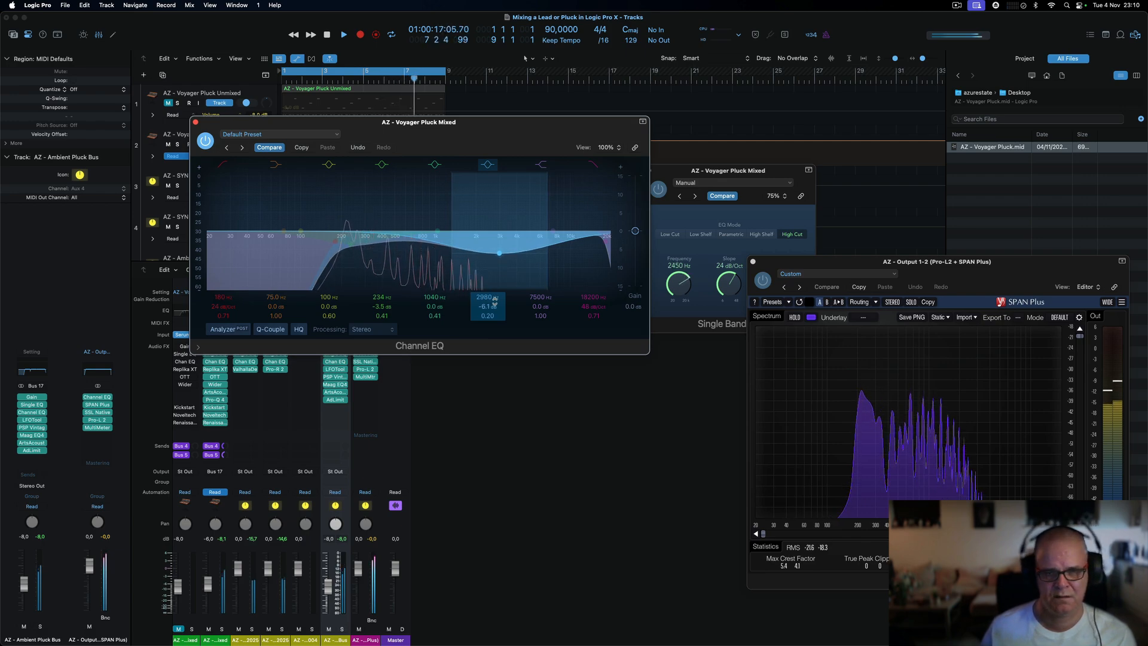
drag(495, 307, 496, 266)
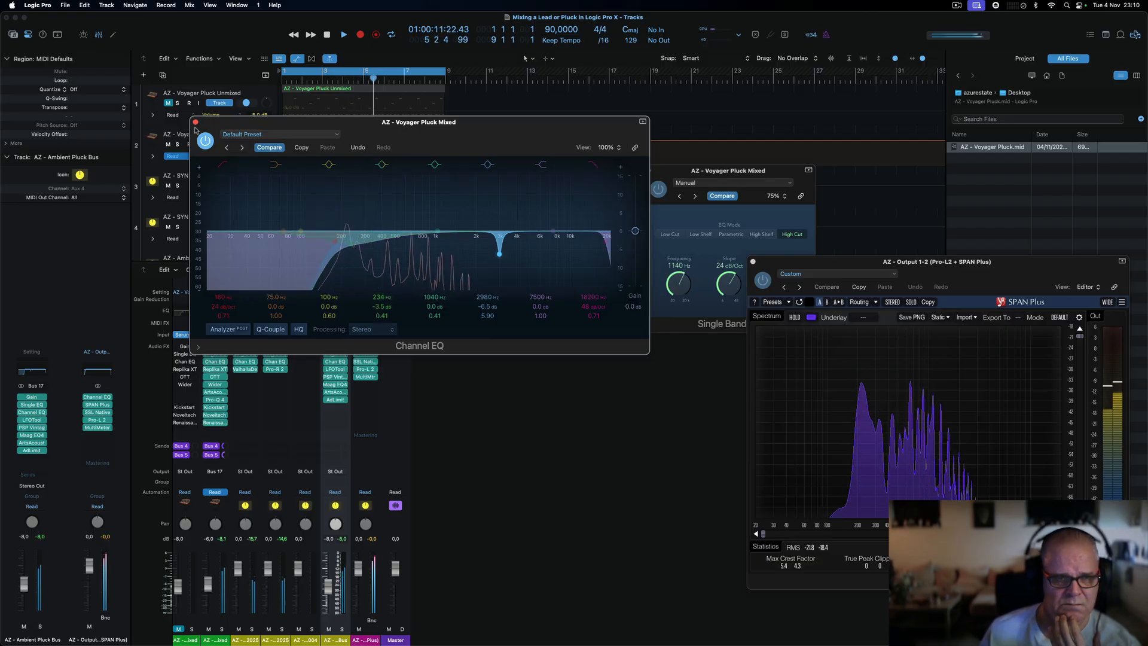
click(196, 122)
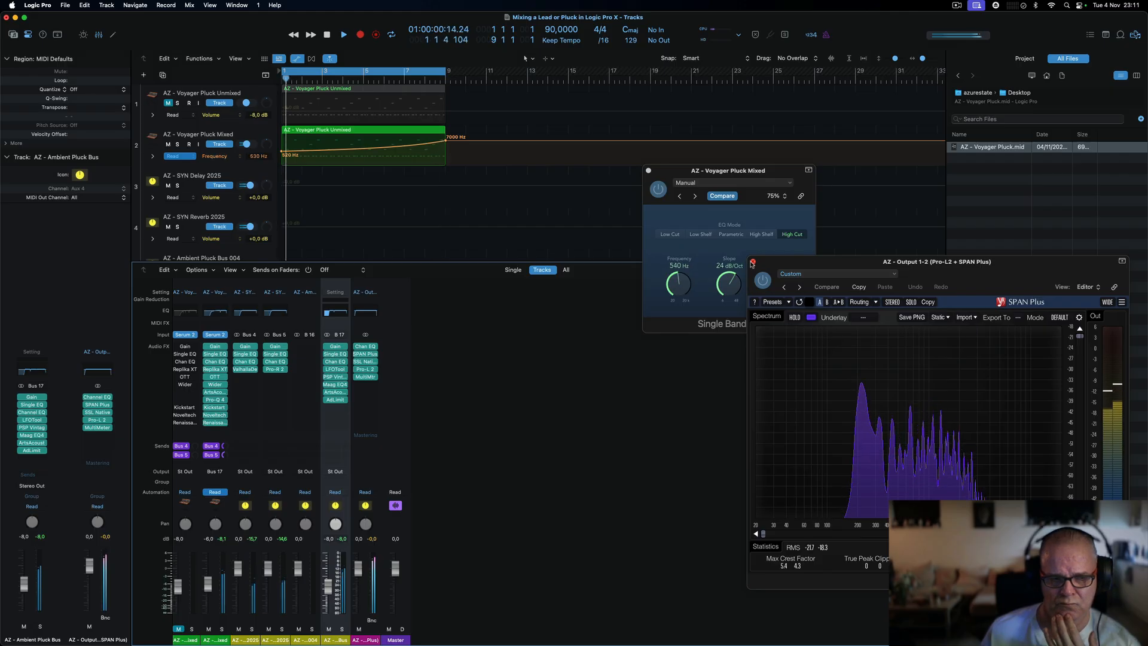
- Set the Renaissance Axx threshold on the mixed pluck track to -5.8 and close the plug-in
click(217, 424)
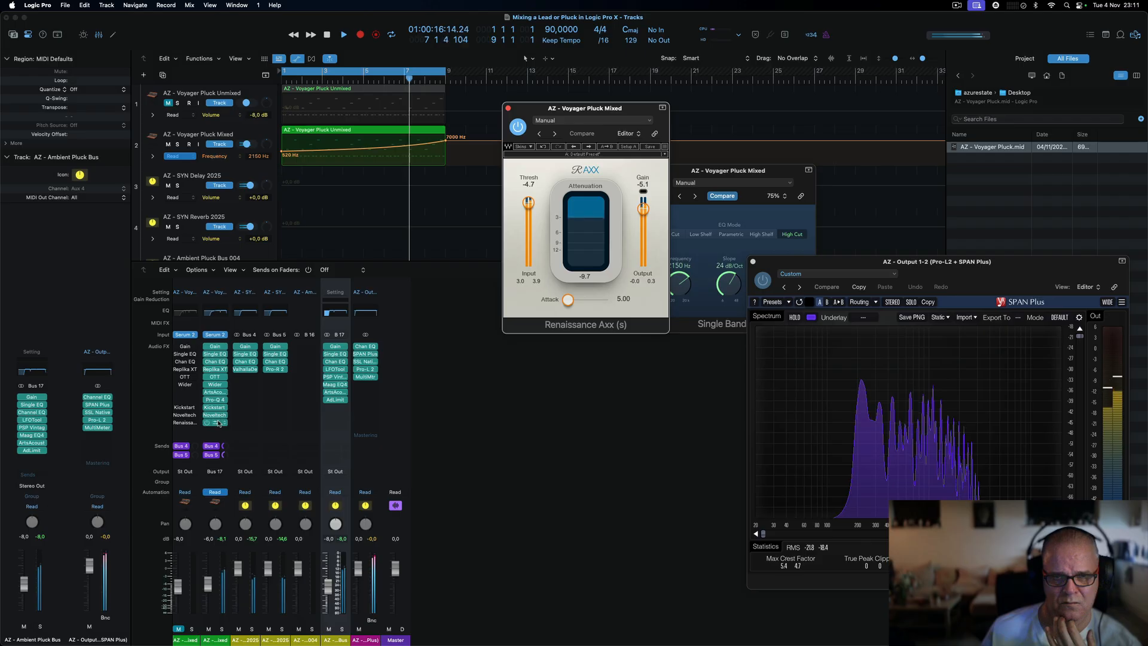
click(527, 184)
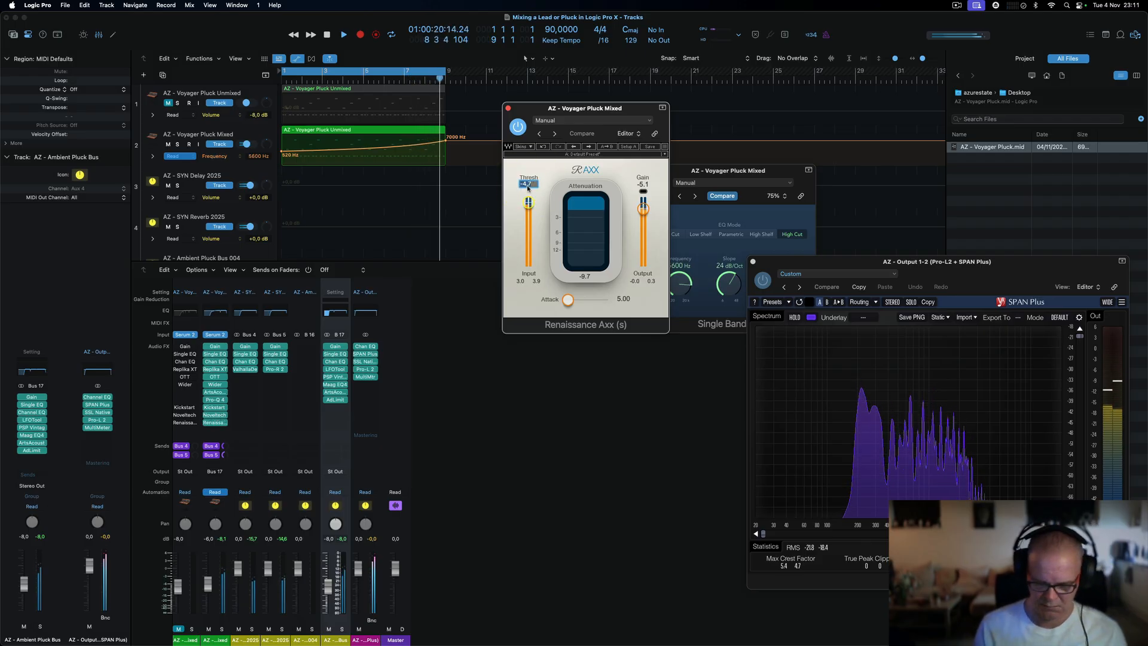
text(-5.8)
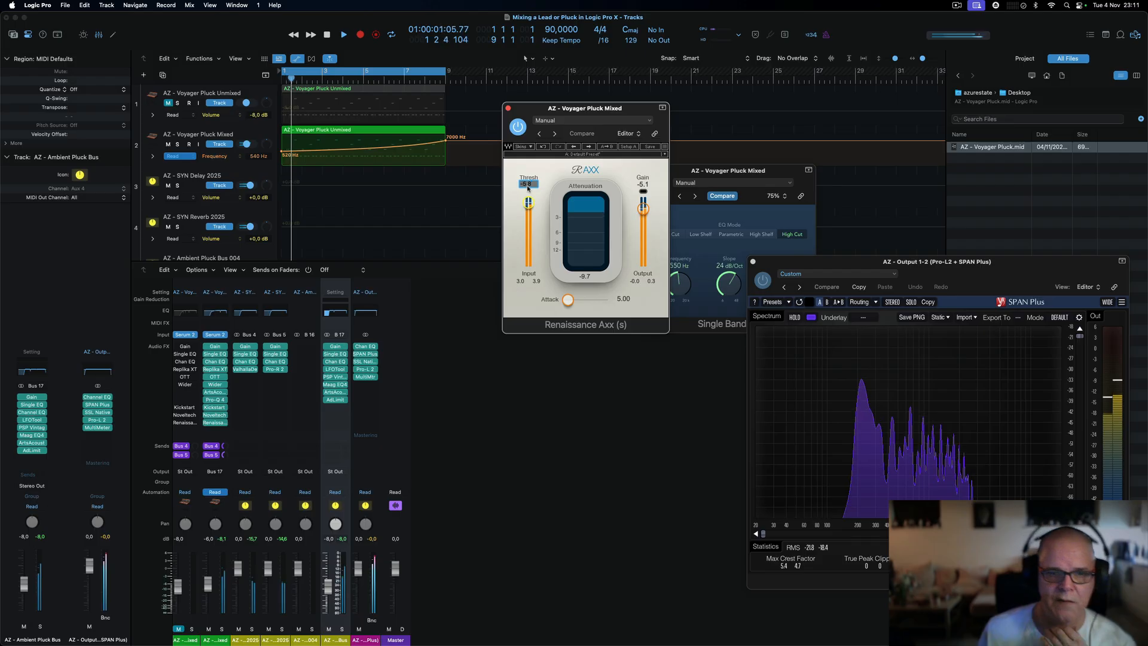
key(Return)
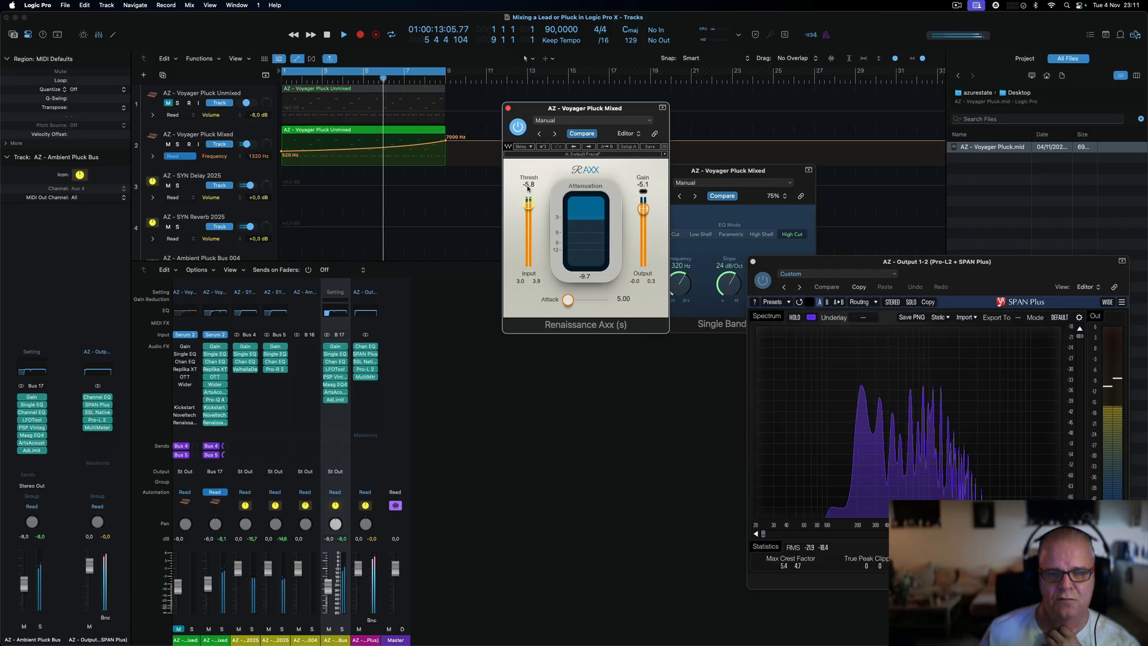
click(509, 108)
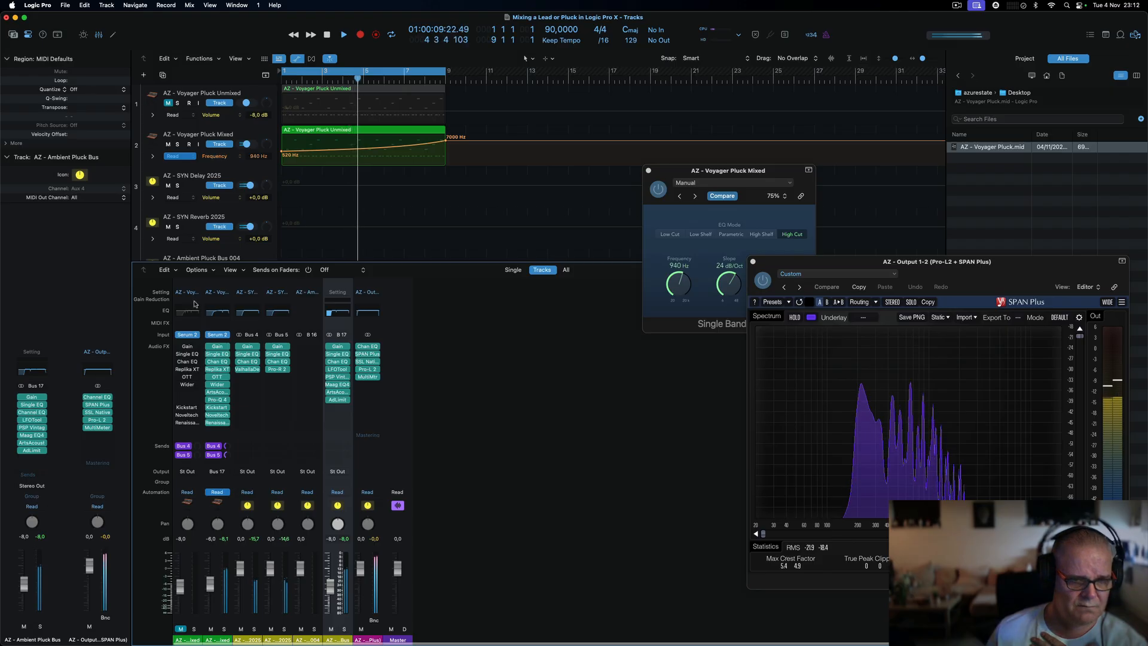
- Lower the Gain plug-in on the mixed pluck track to -1.0 dB and close it
click(218, 346)
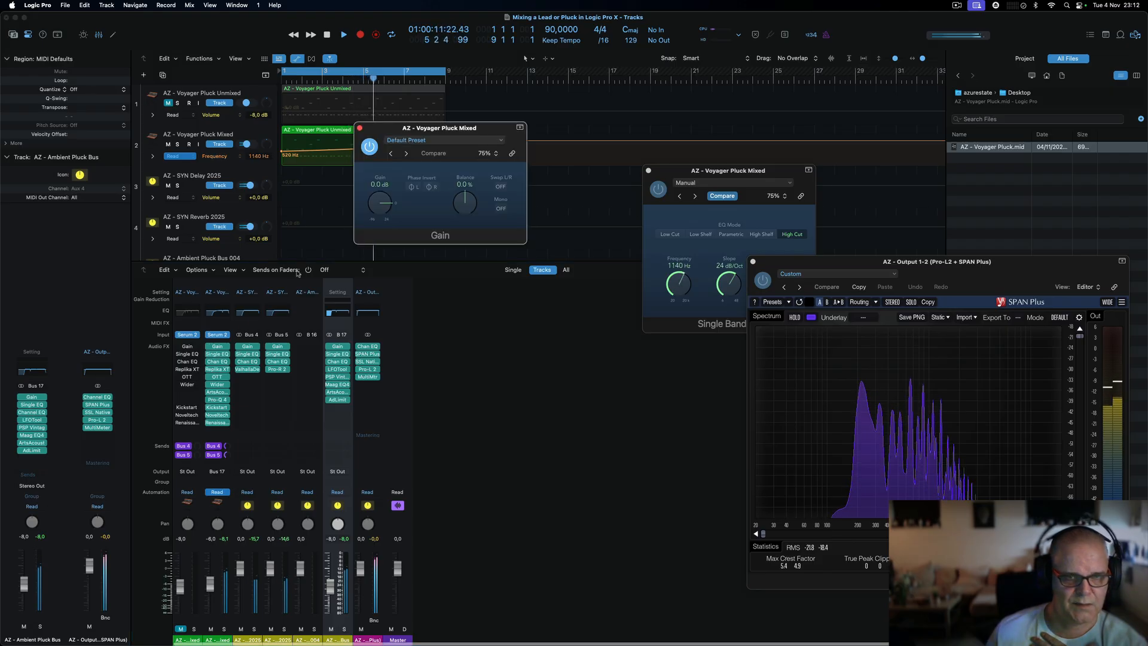
drag(379, 208, 378, 209)
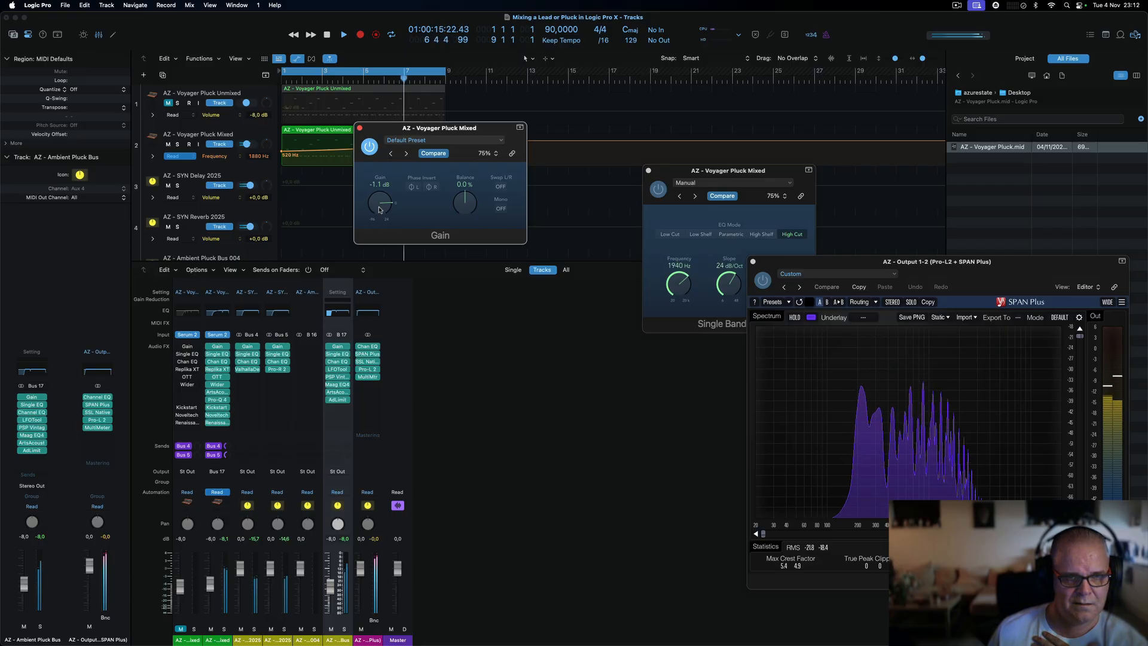
click(380, 208)
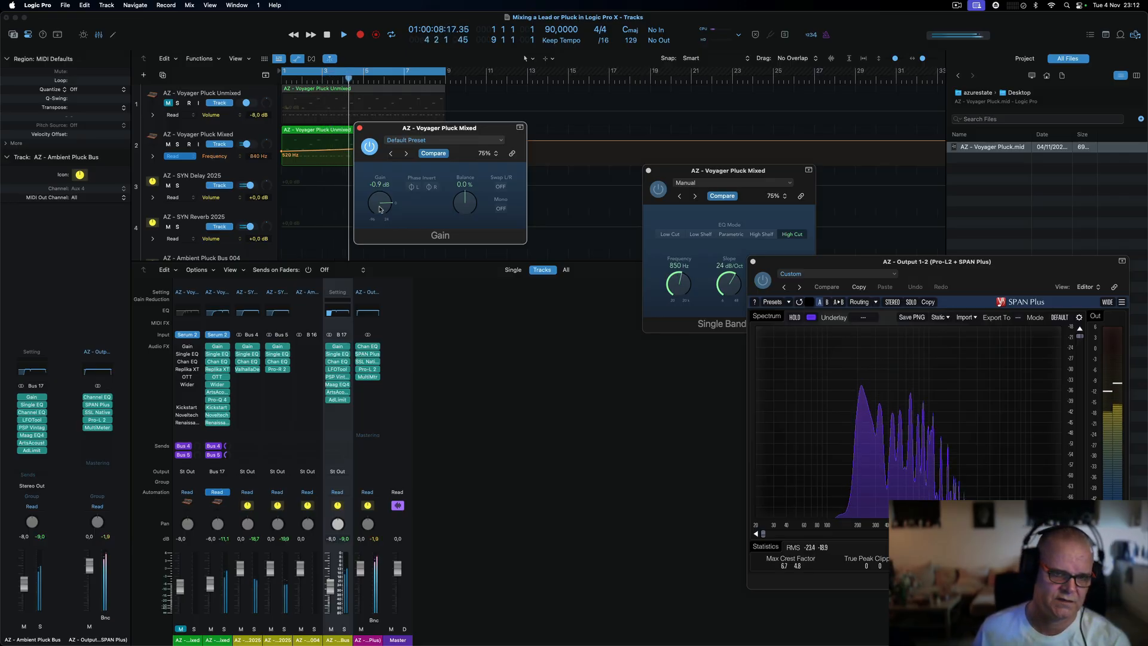
click(380, 209)
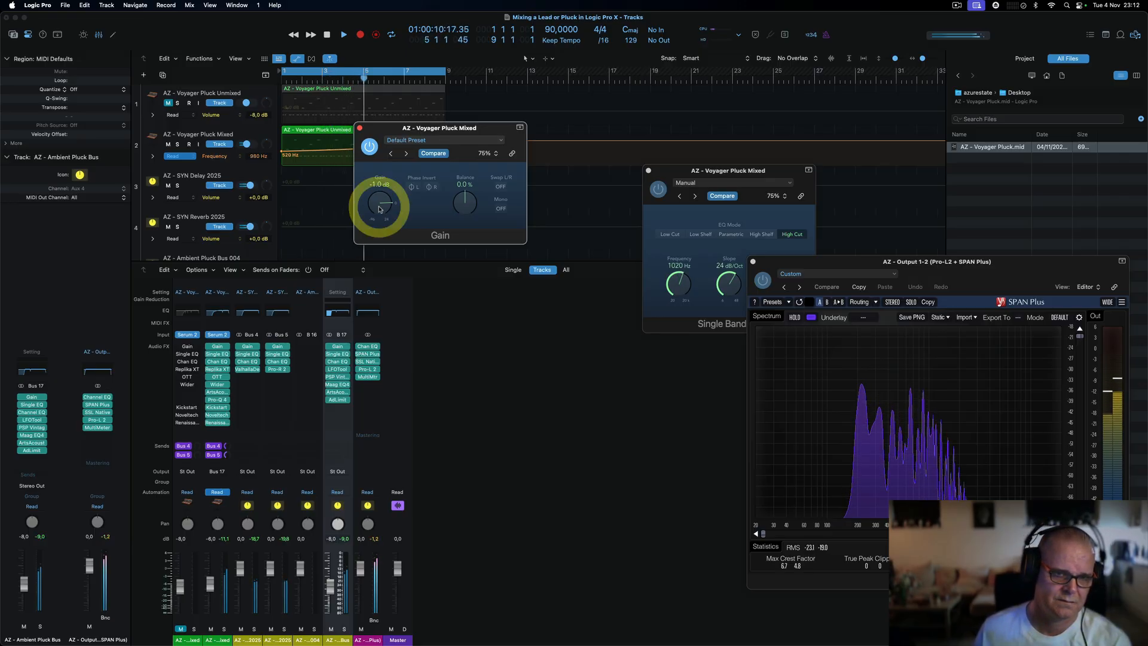
click(360, 127)
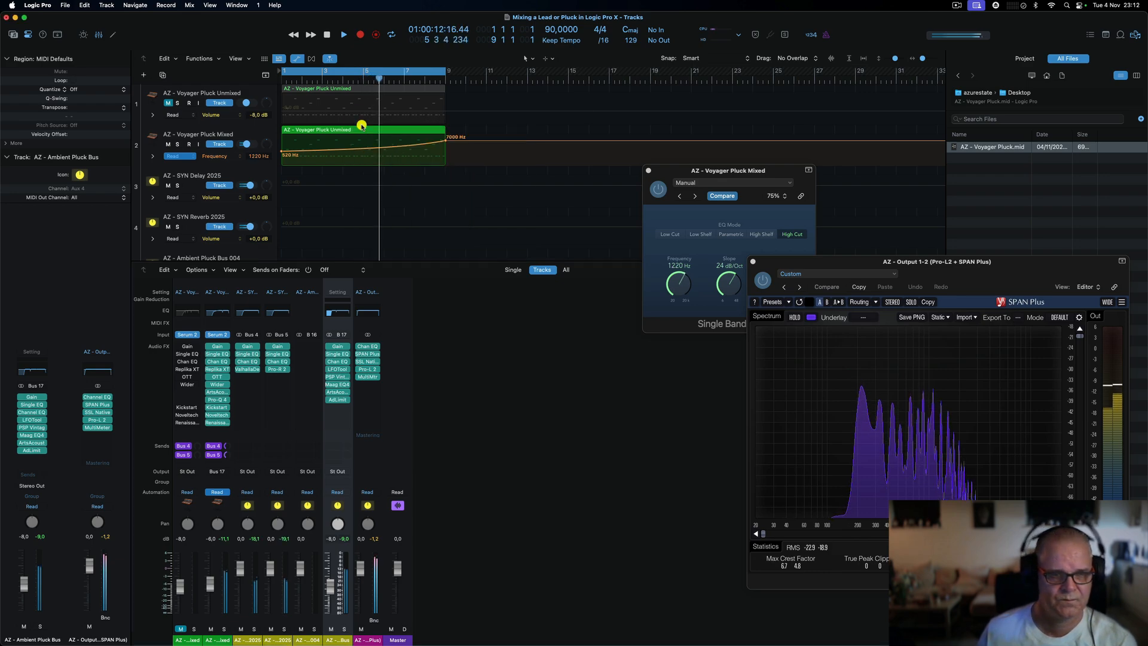
- Audition the mixed pluck's Serum 2 patch with oscillator C switched off and back on, and show the LFO 2 settings
click(218, 335)
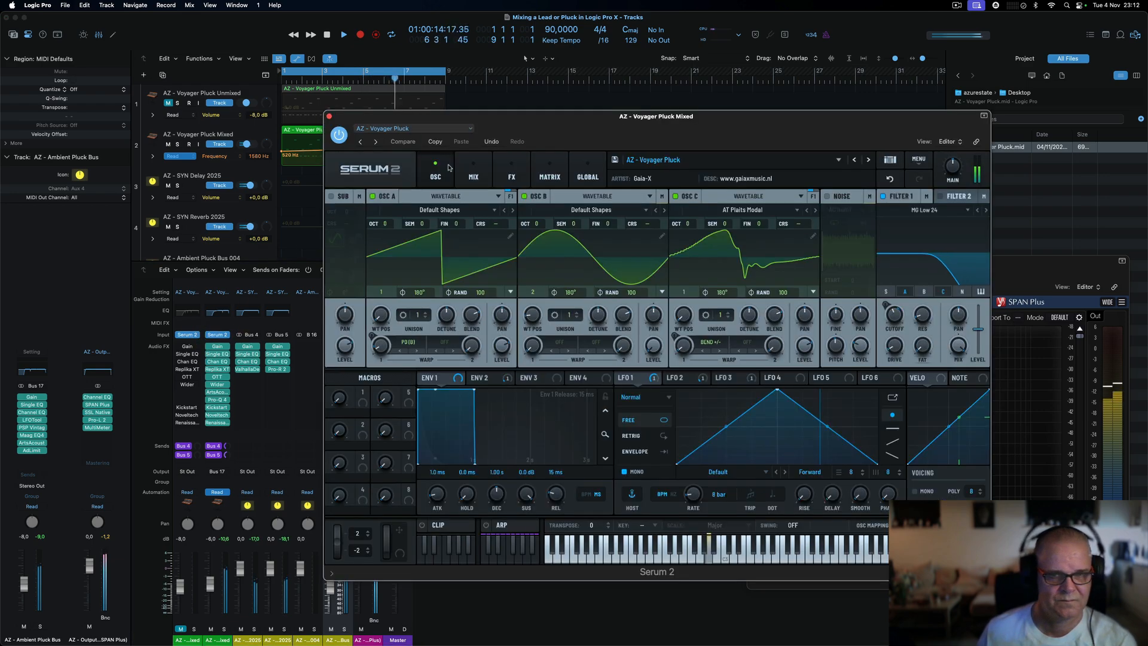
drag(622, 118, 575, 93)
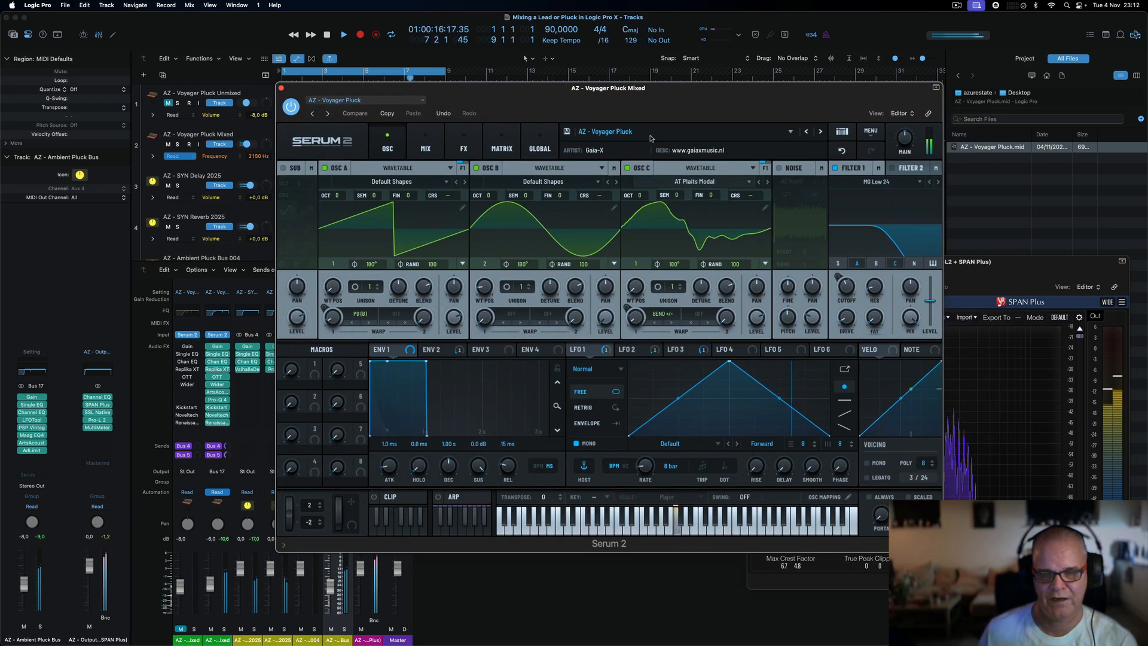
click(627, 168)
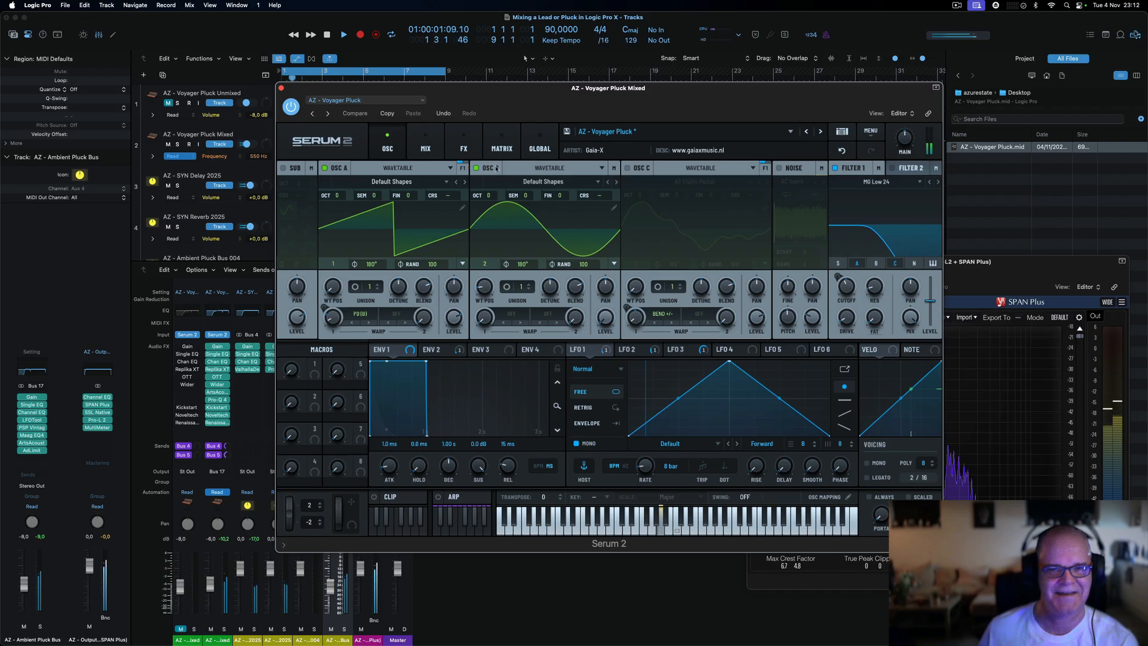
click(628, 169)
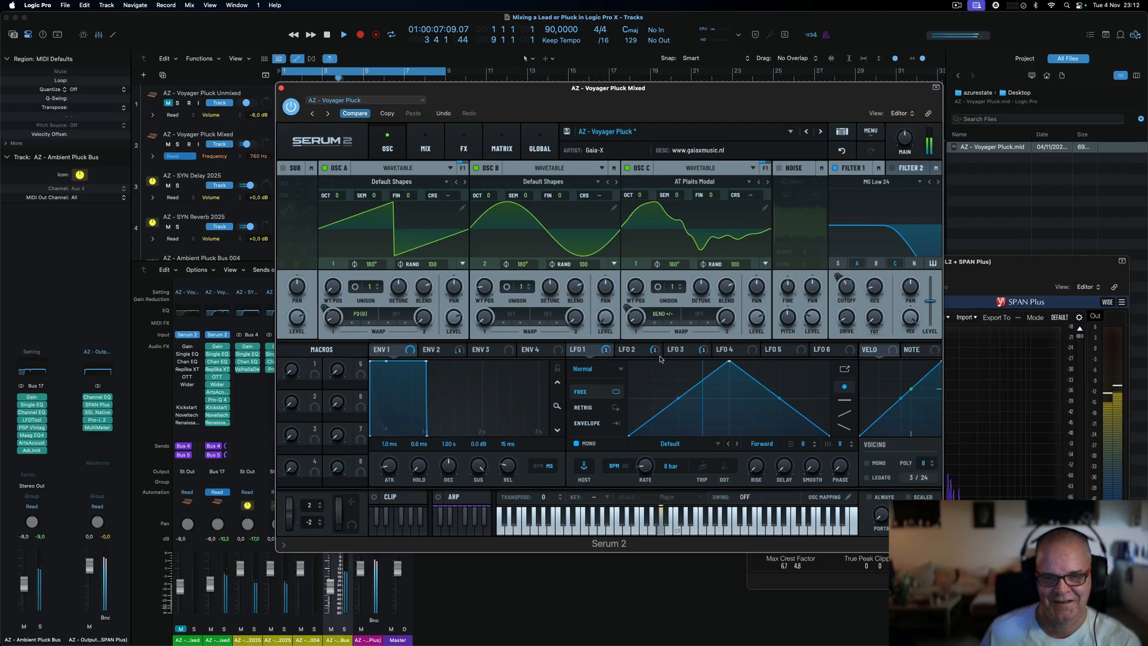
click(635, 350)
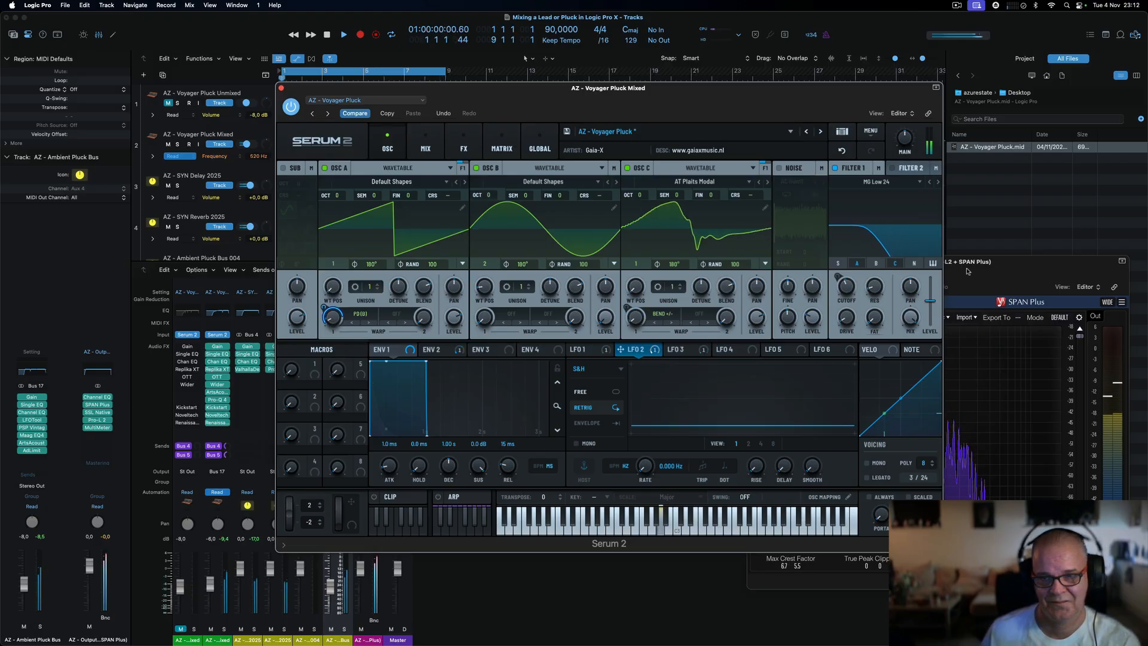
- Show the LFO 1 settings in the Serum 2 patch and check the modulation on filter 1's cutoff and the filter's drive
click(581, 350)
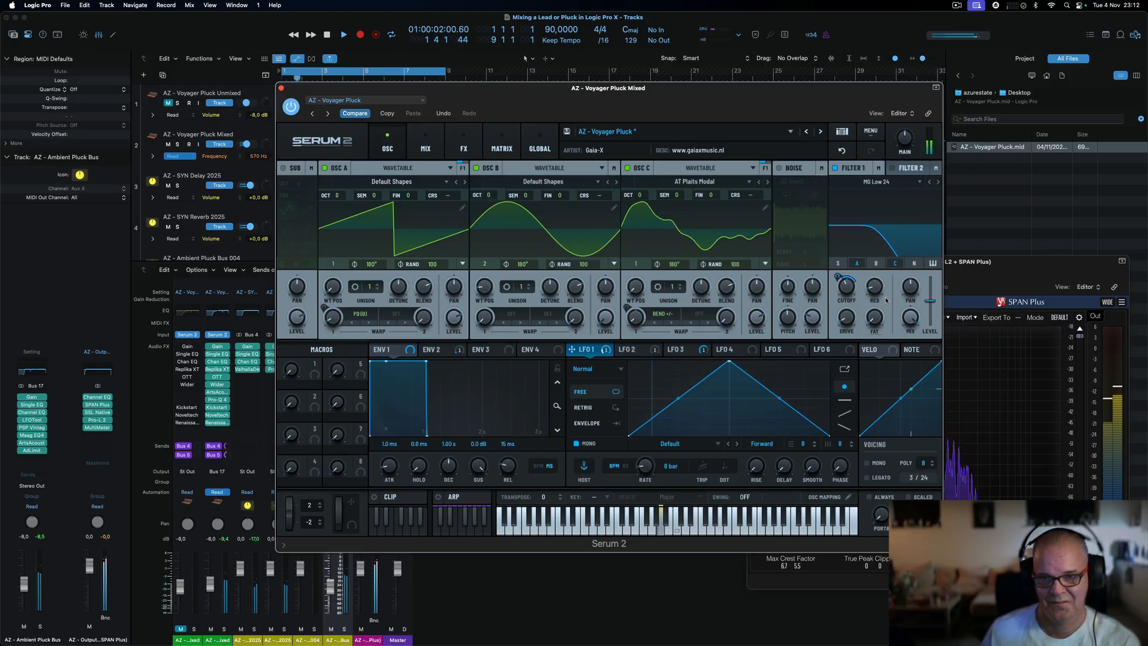
click(835, 275)
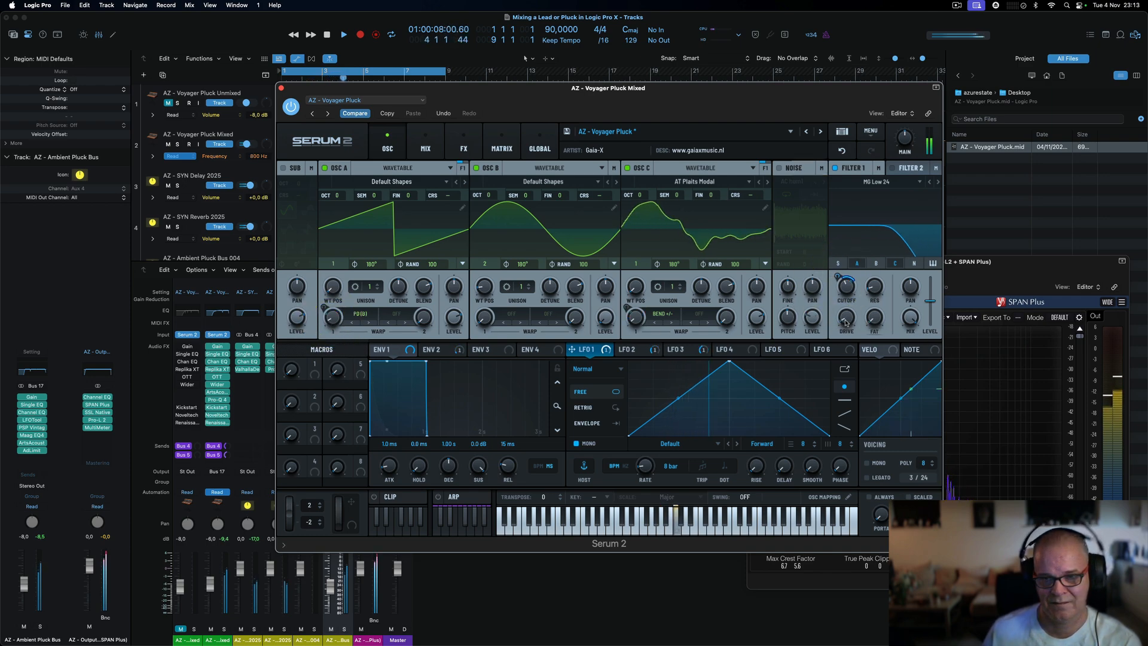
mouse_move(843, 319)
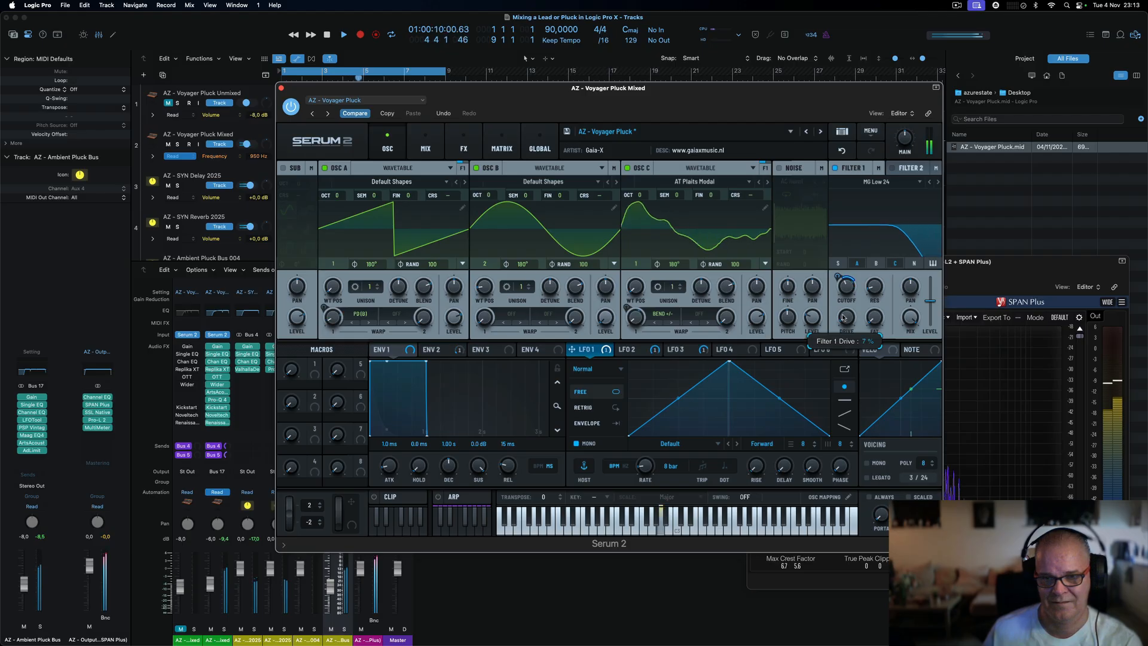
- Close the Serum 2, SPAN Plus and Single Band EQ windows and hide the track automation
click(281, 88)
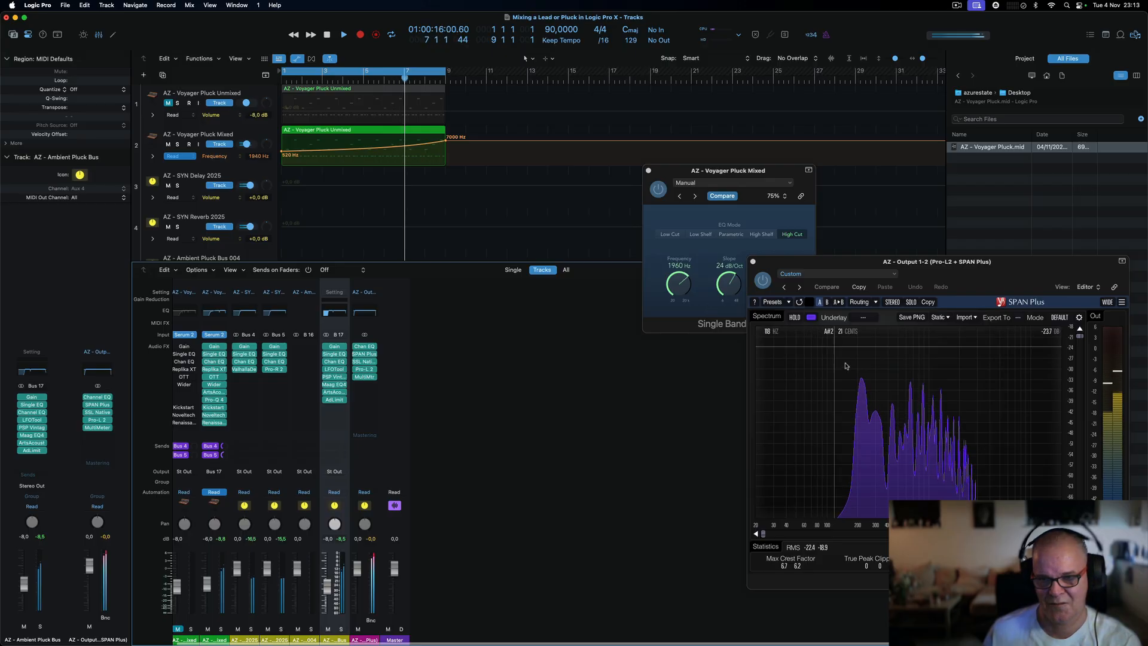
click(752, 262)
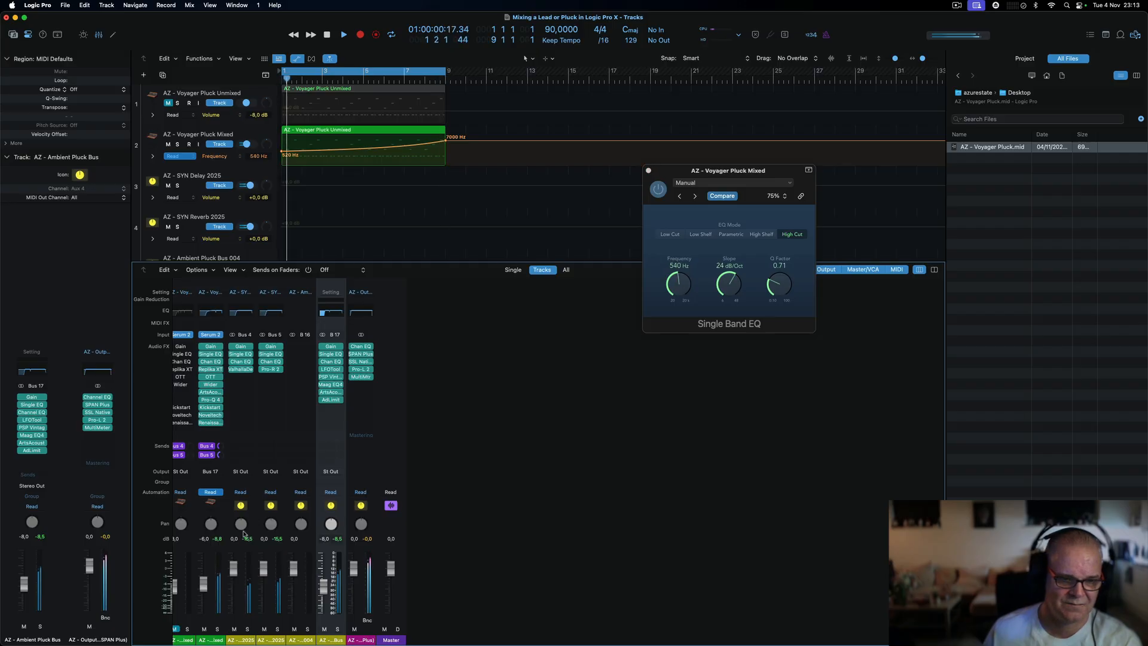
click(649, 170)
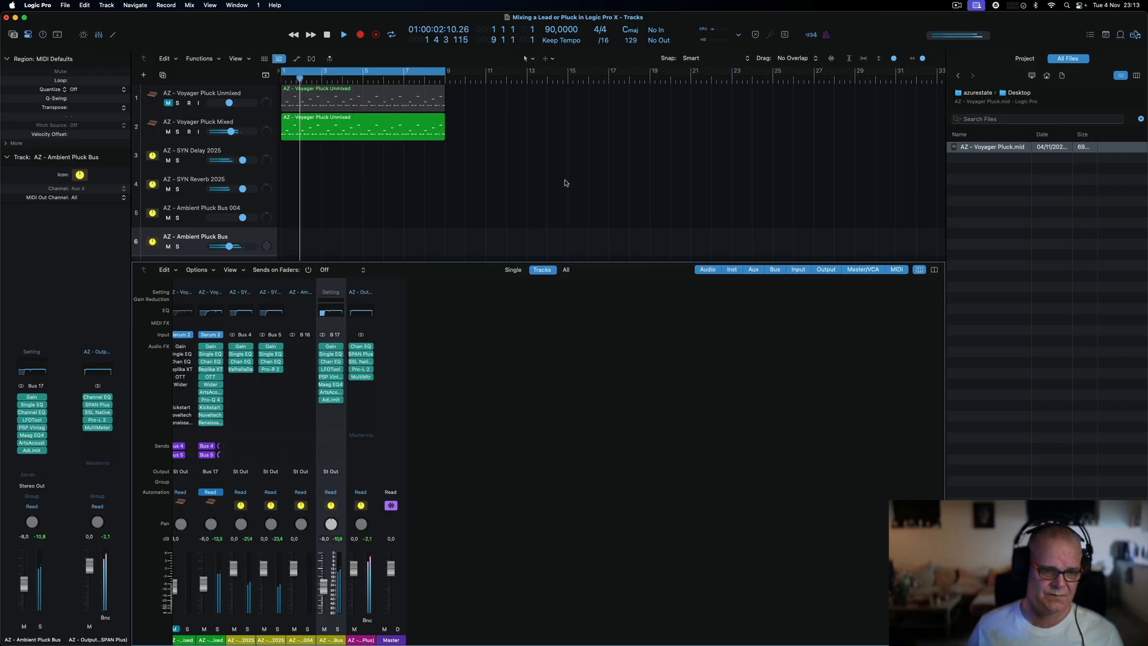
- Listen to the mixed pluck loop with all plug-in windows closed, and stop playback
scroll(541, 297, left, 1)
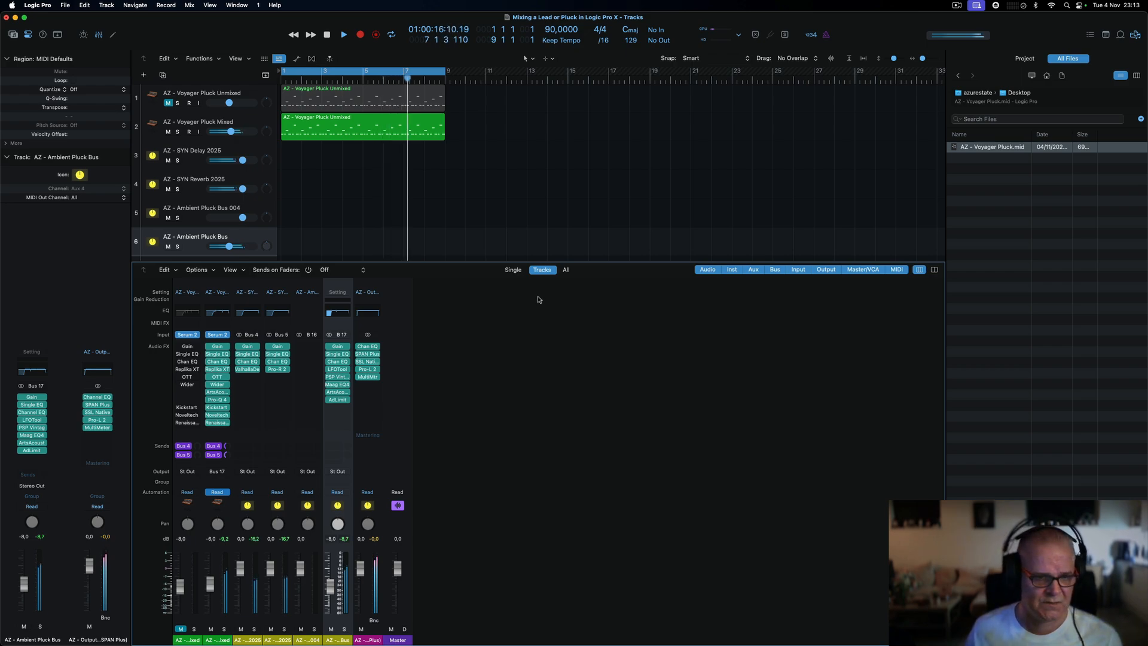
key(space)
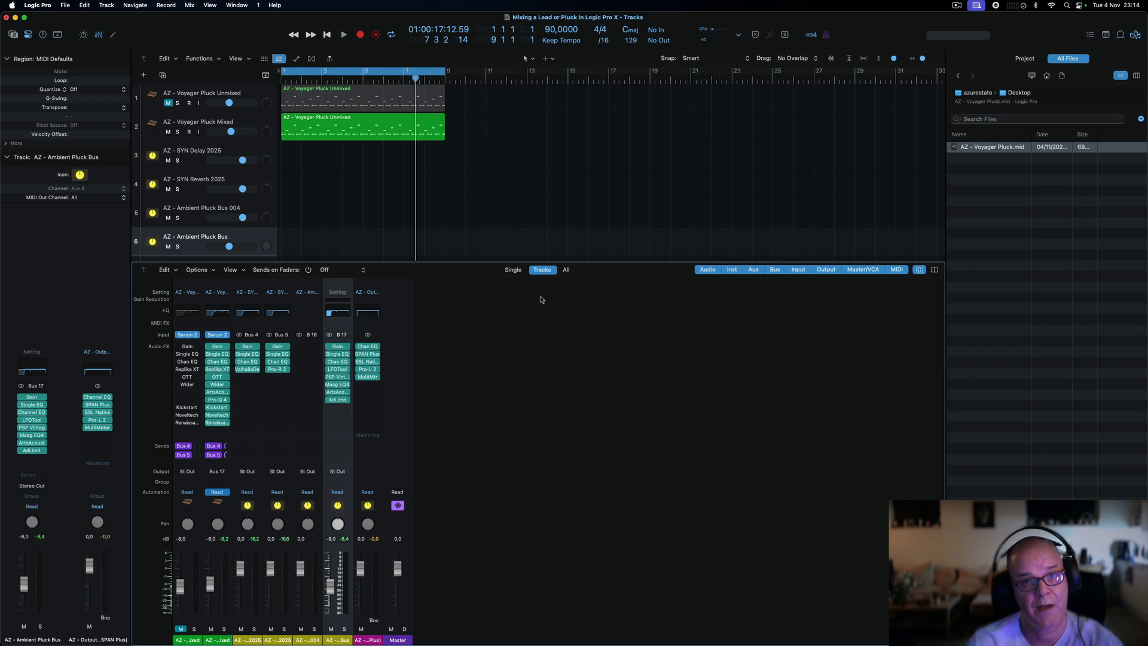
scroll(541, 299, right, 2)
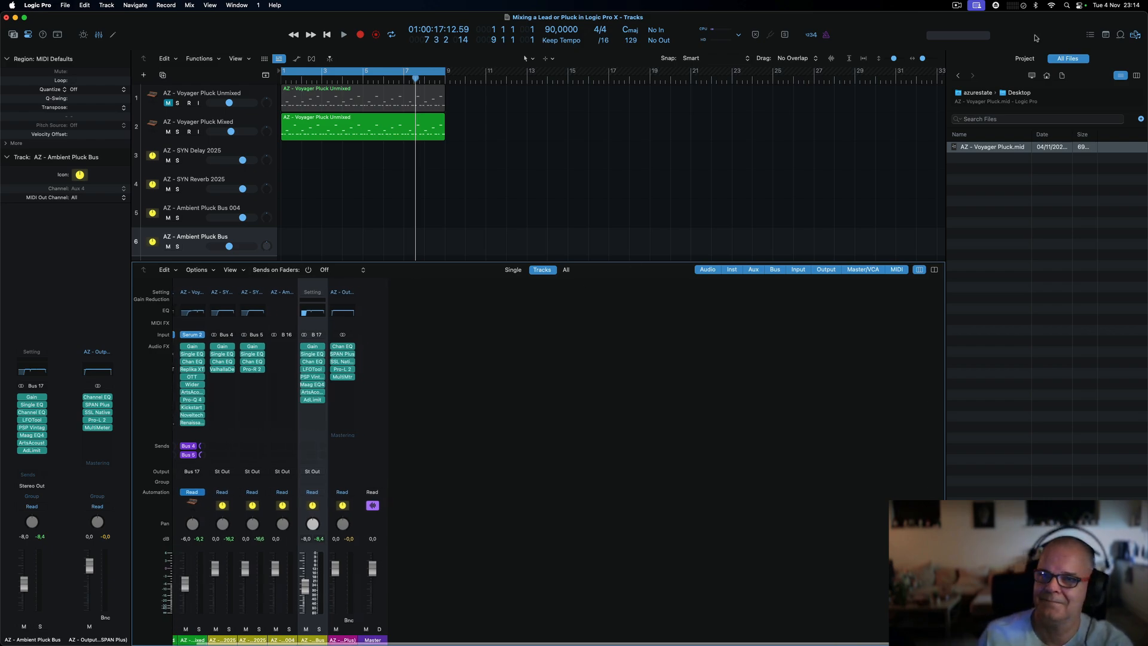